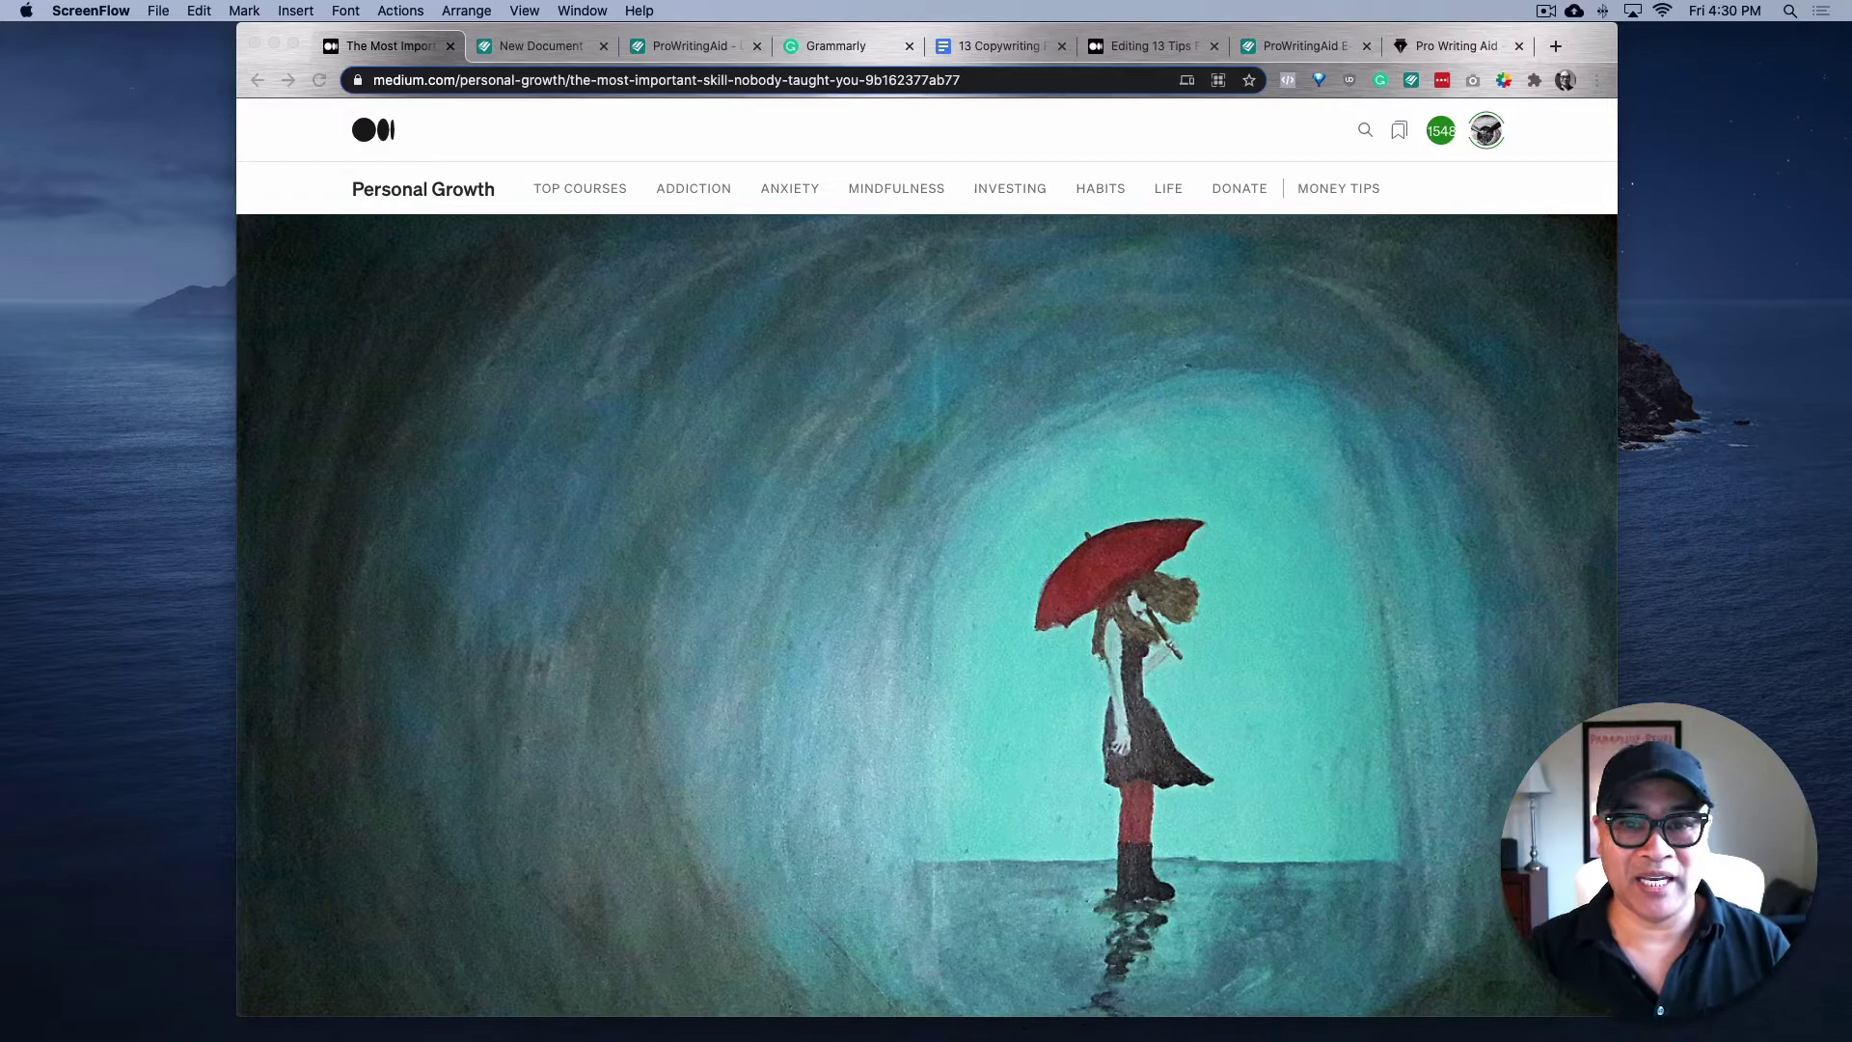
Read the Medium article down to 'The Perils of Being Connected', then switch to the ProWritingAid document
scroll(1248, 739, "down", 8)
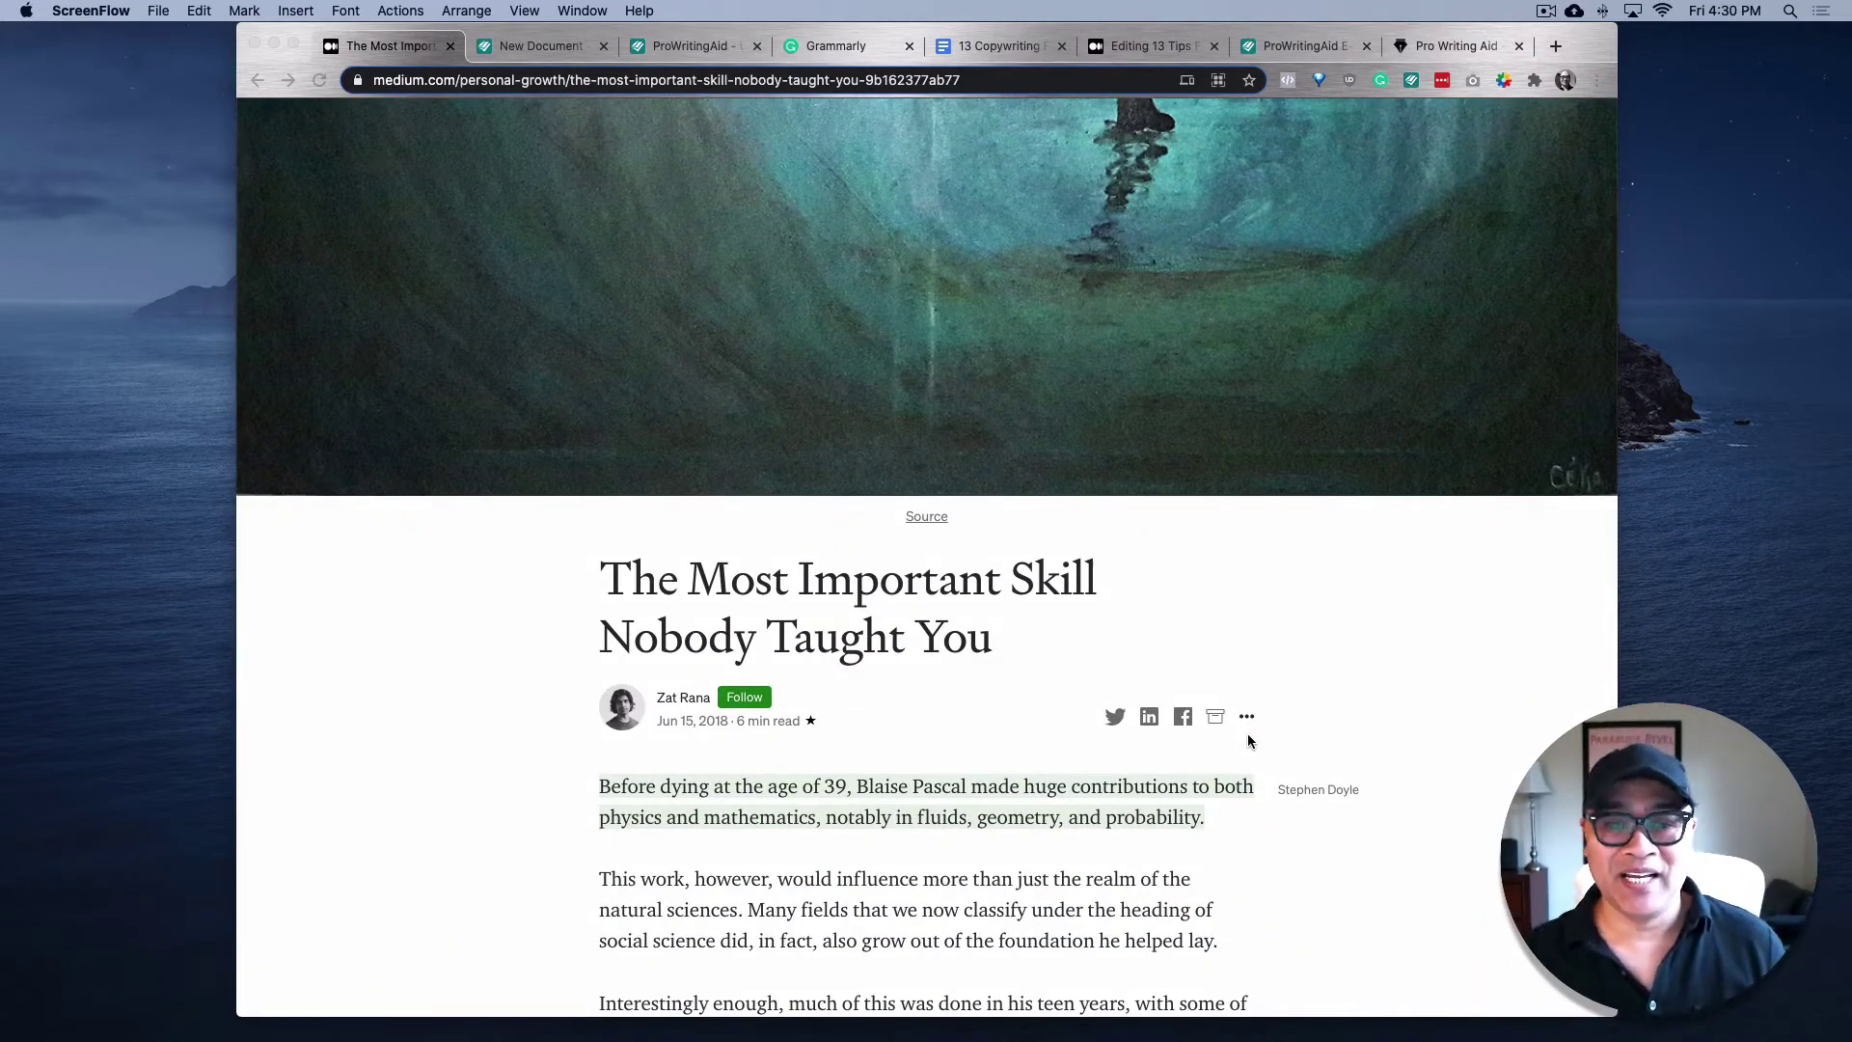
scroll(1248, 740, "down", 5)
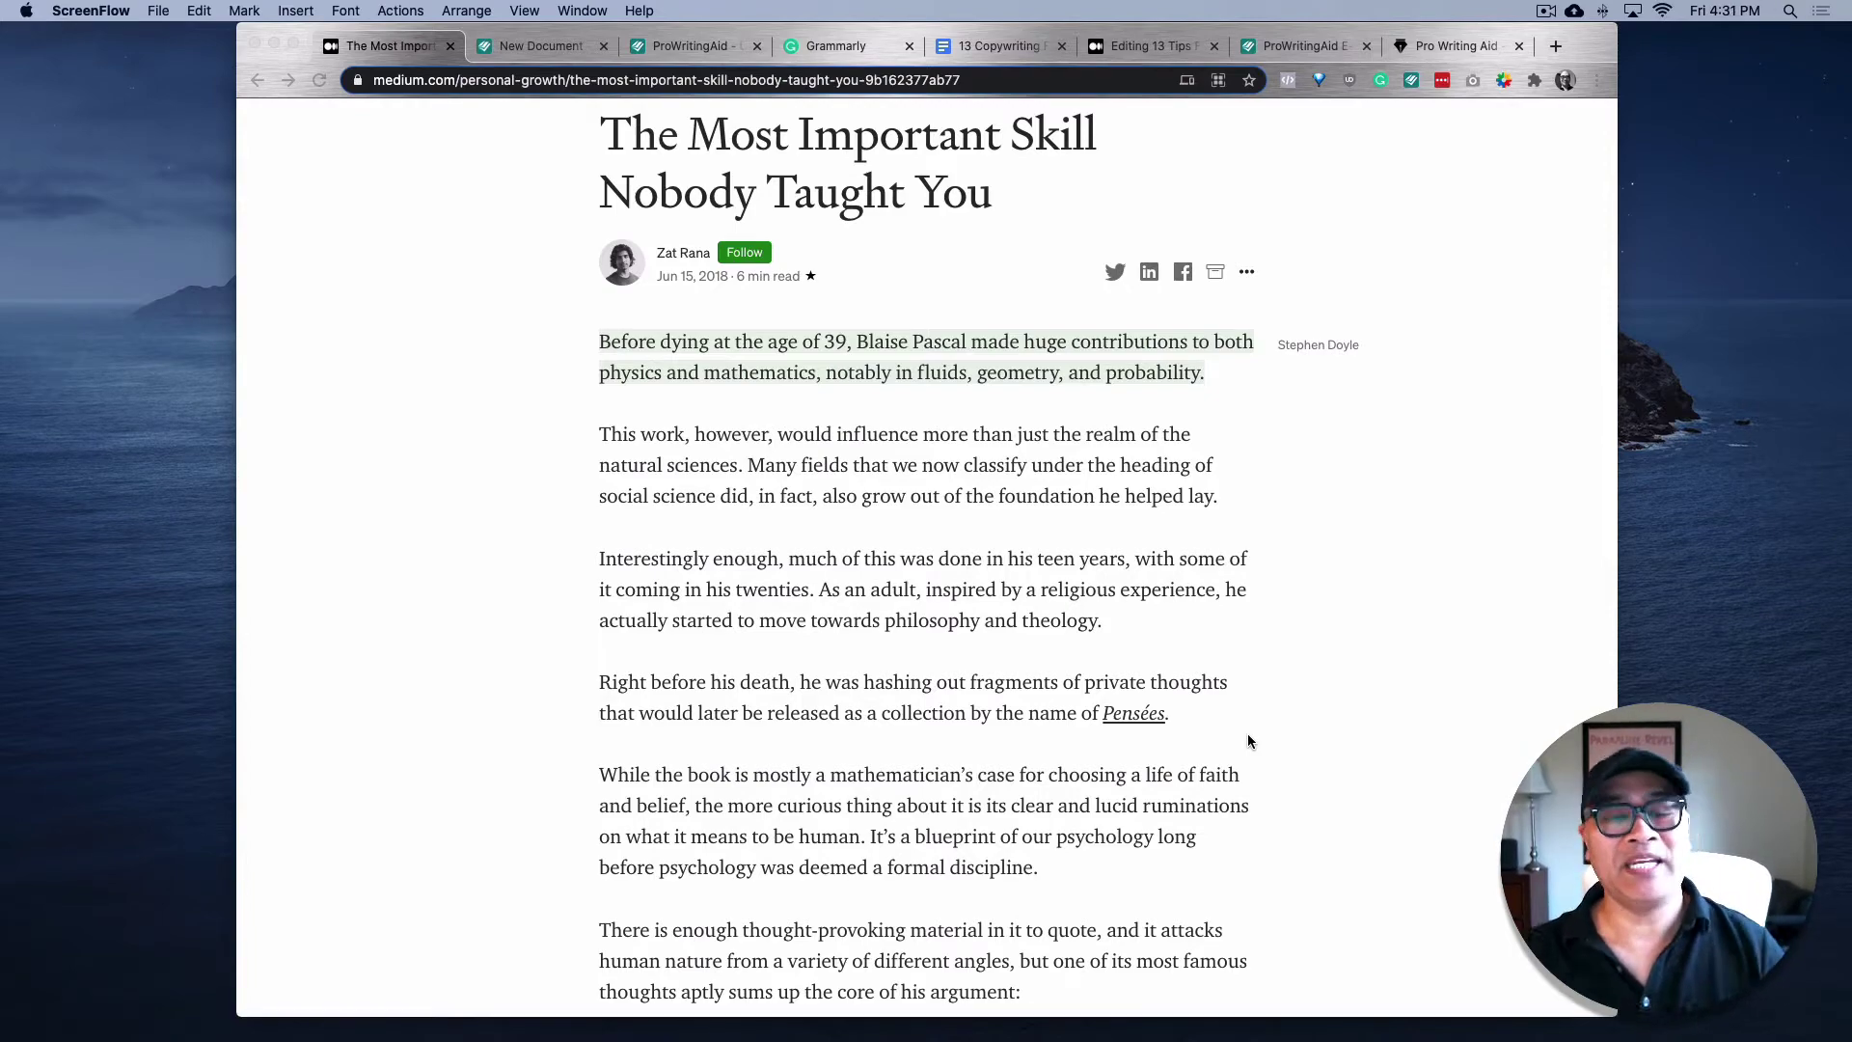
scroll(1249, 739, "down", 10)
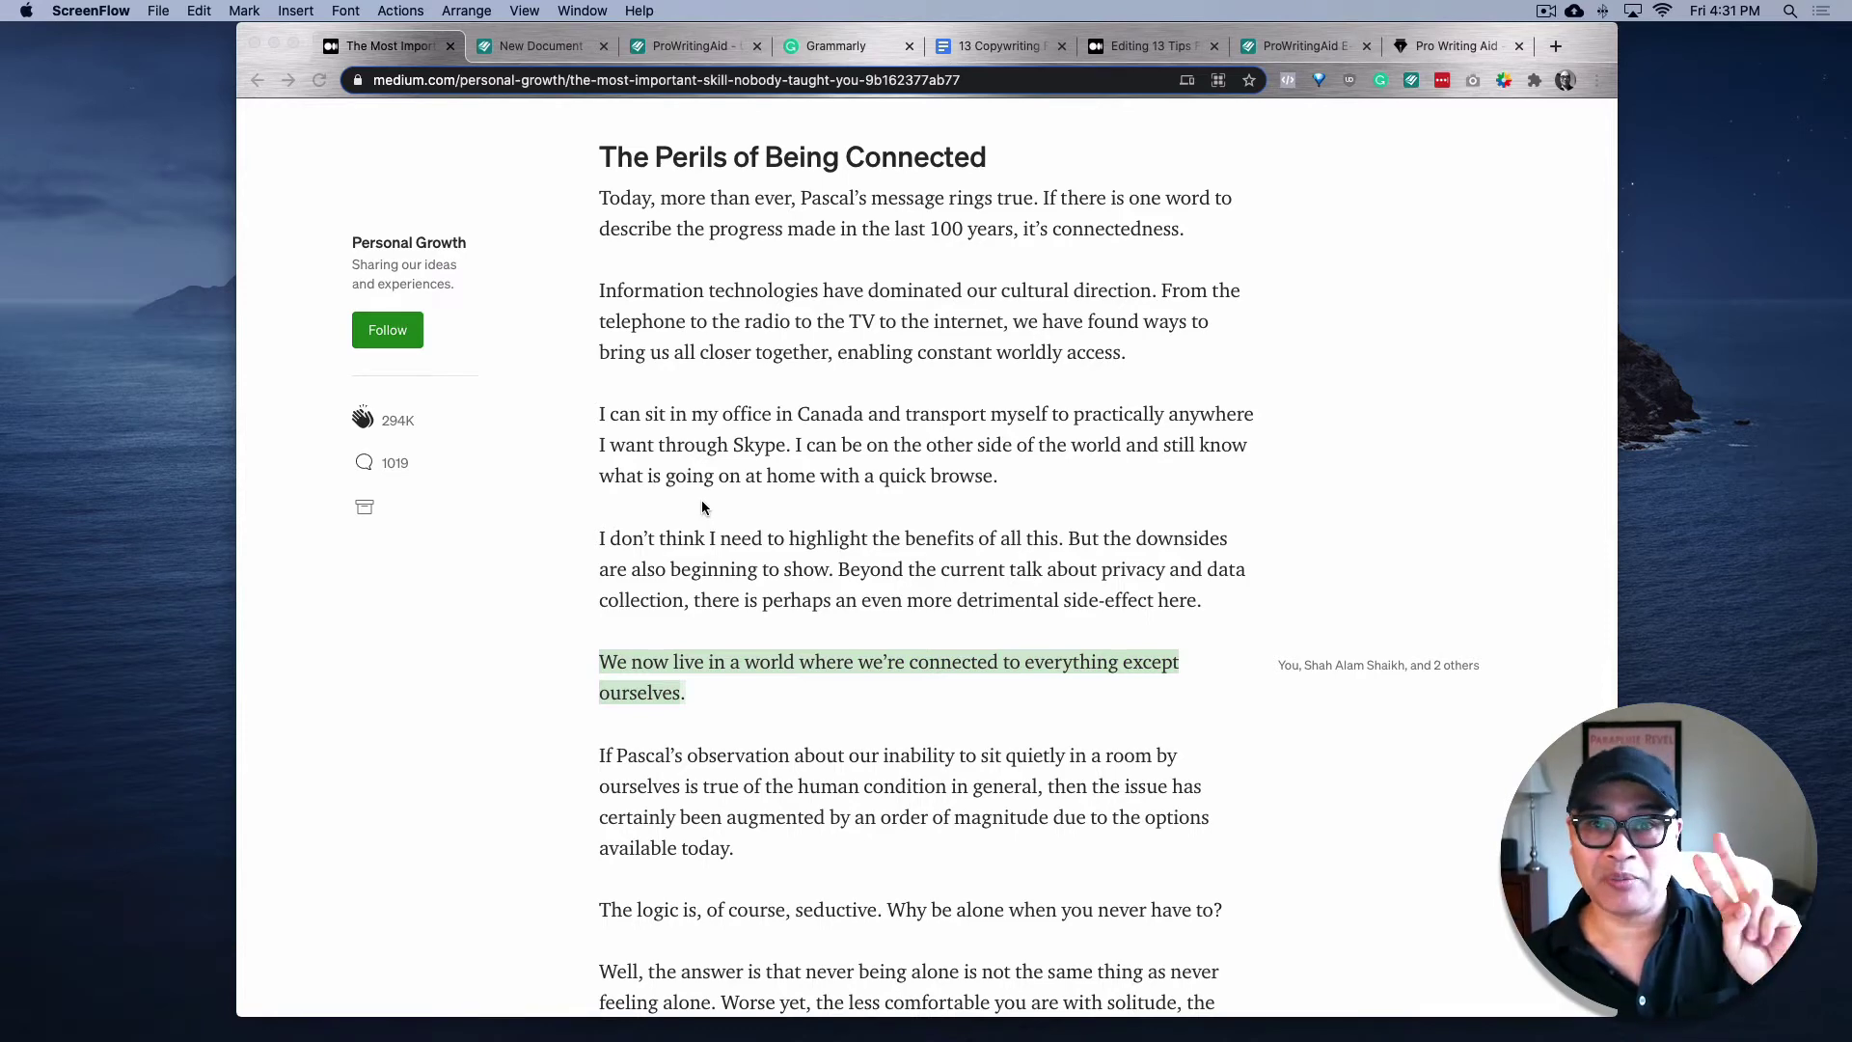
left_click(516, 47)
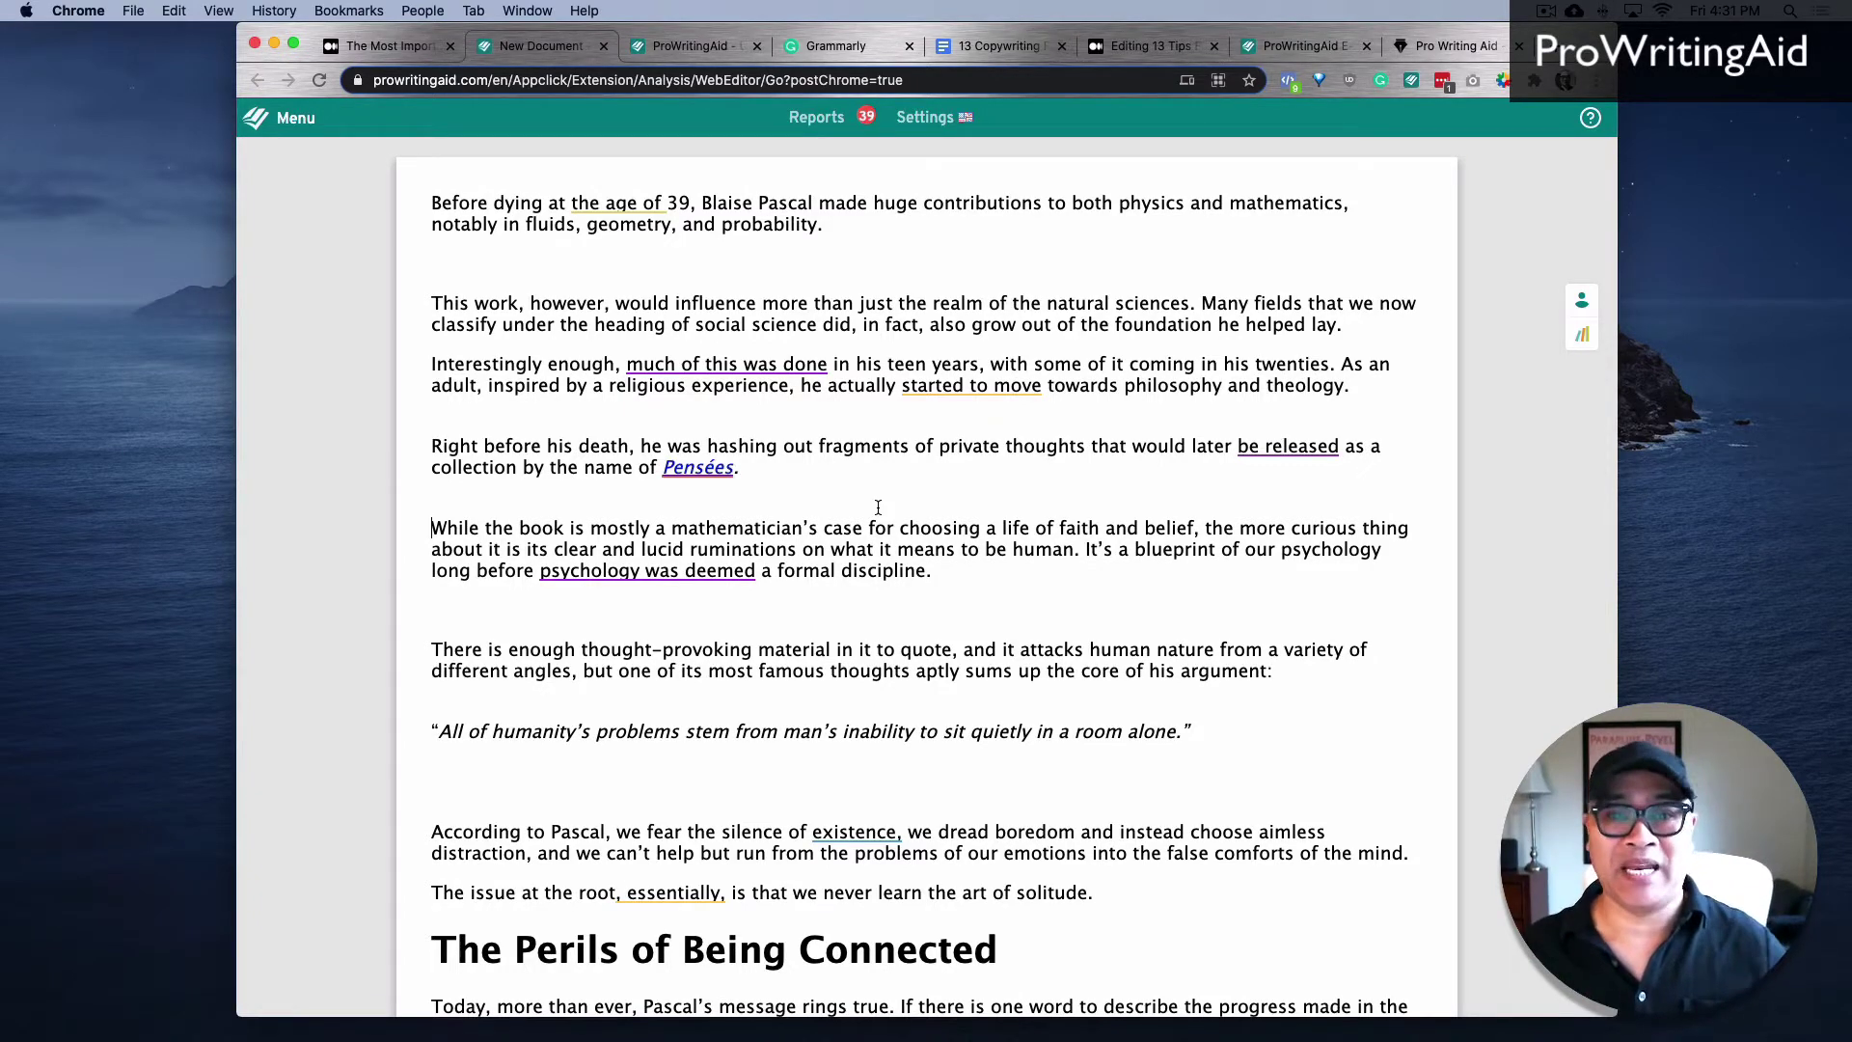
Show the issue summary: 7 grammar, 24 style, 1 spelling and 7 passive issues
left_click(816, 117)
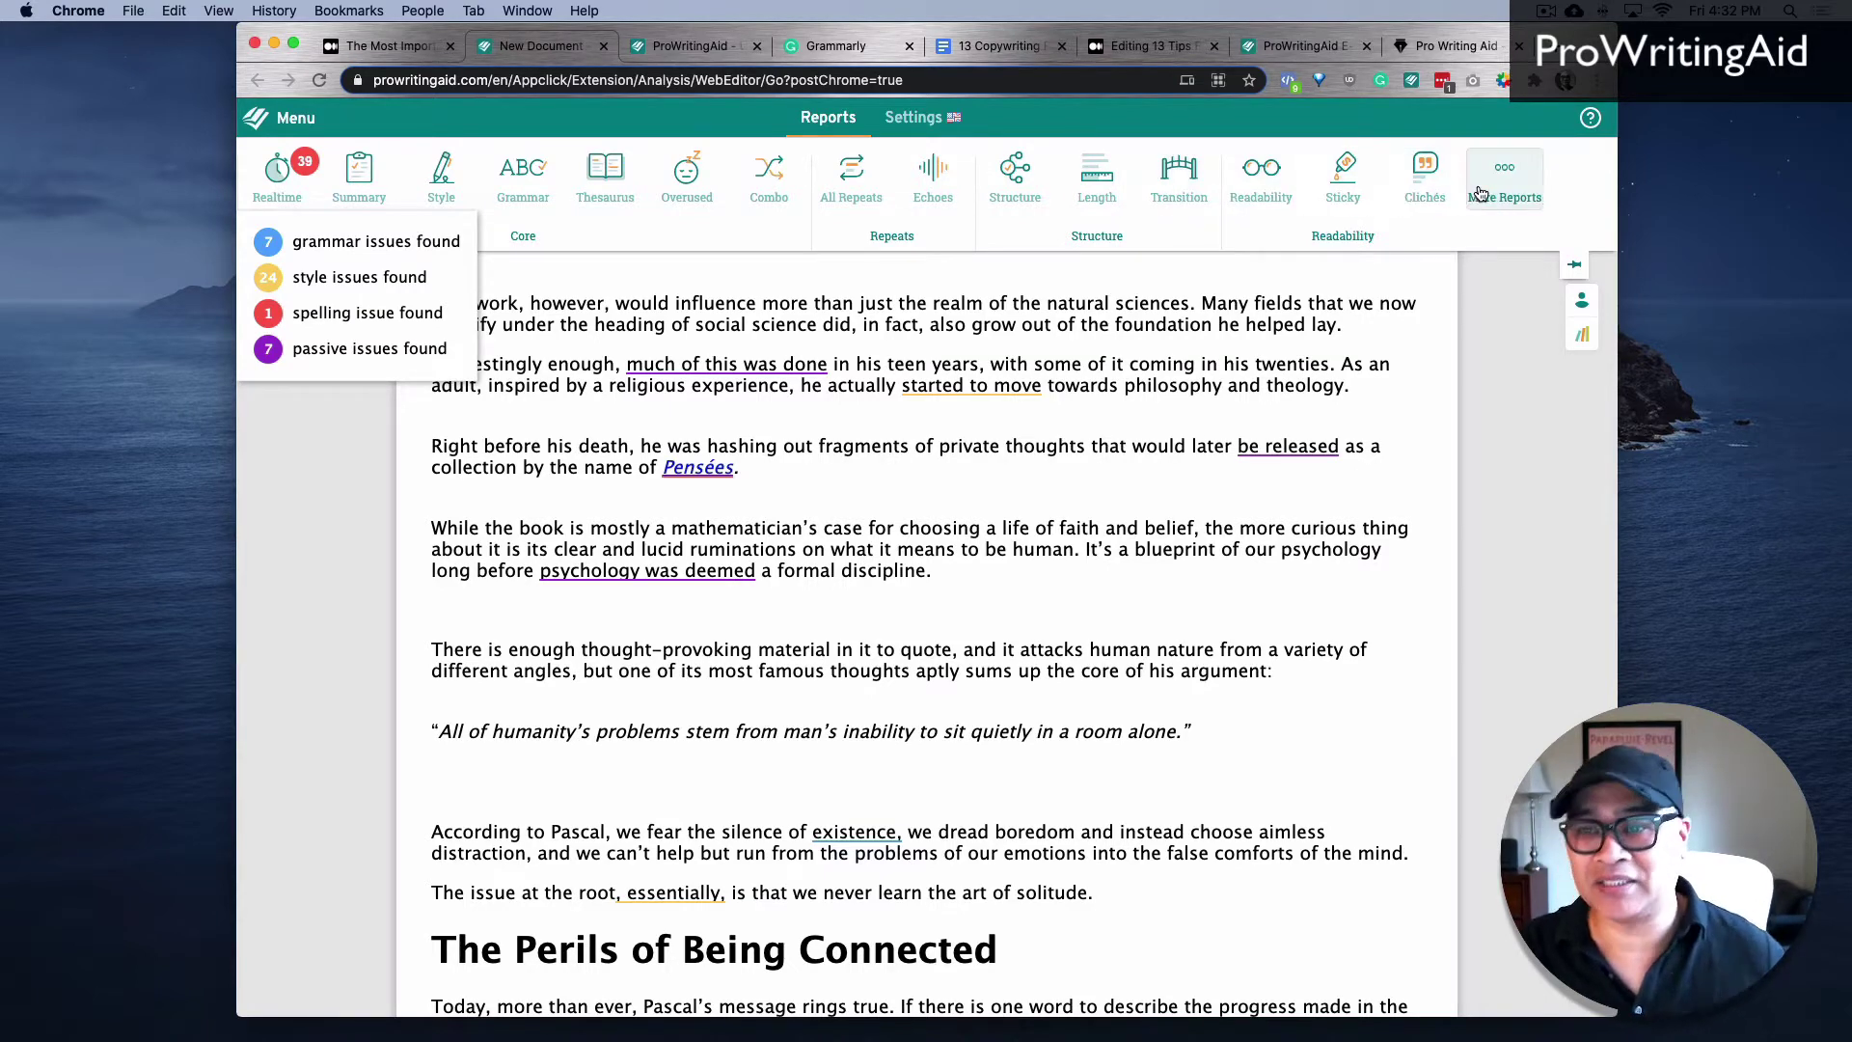
Check More Reports, then collapse the reports to return to the underlined article text
mouse_move(1481, 193)
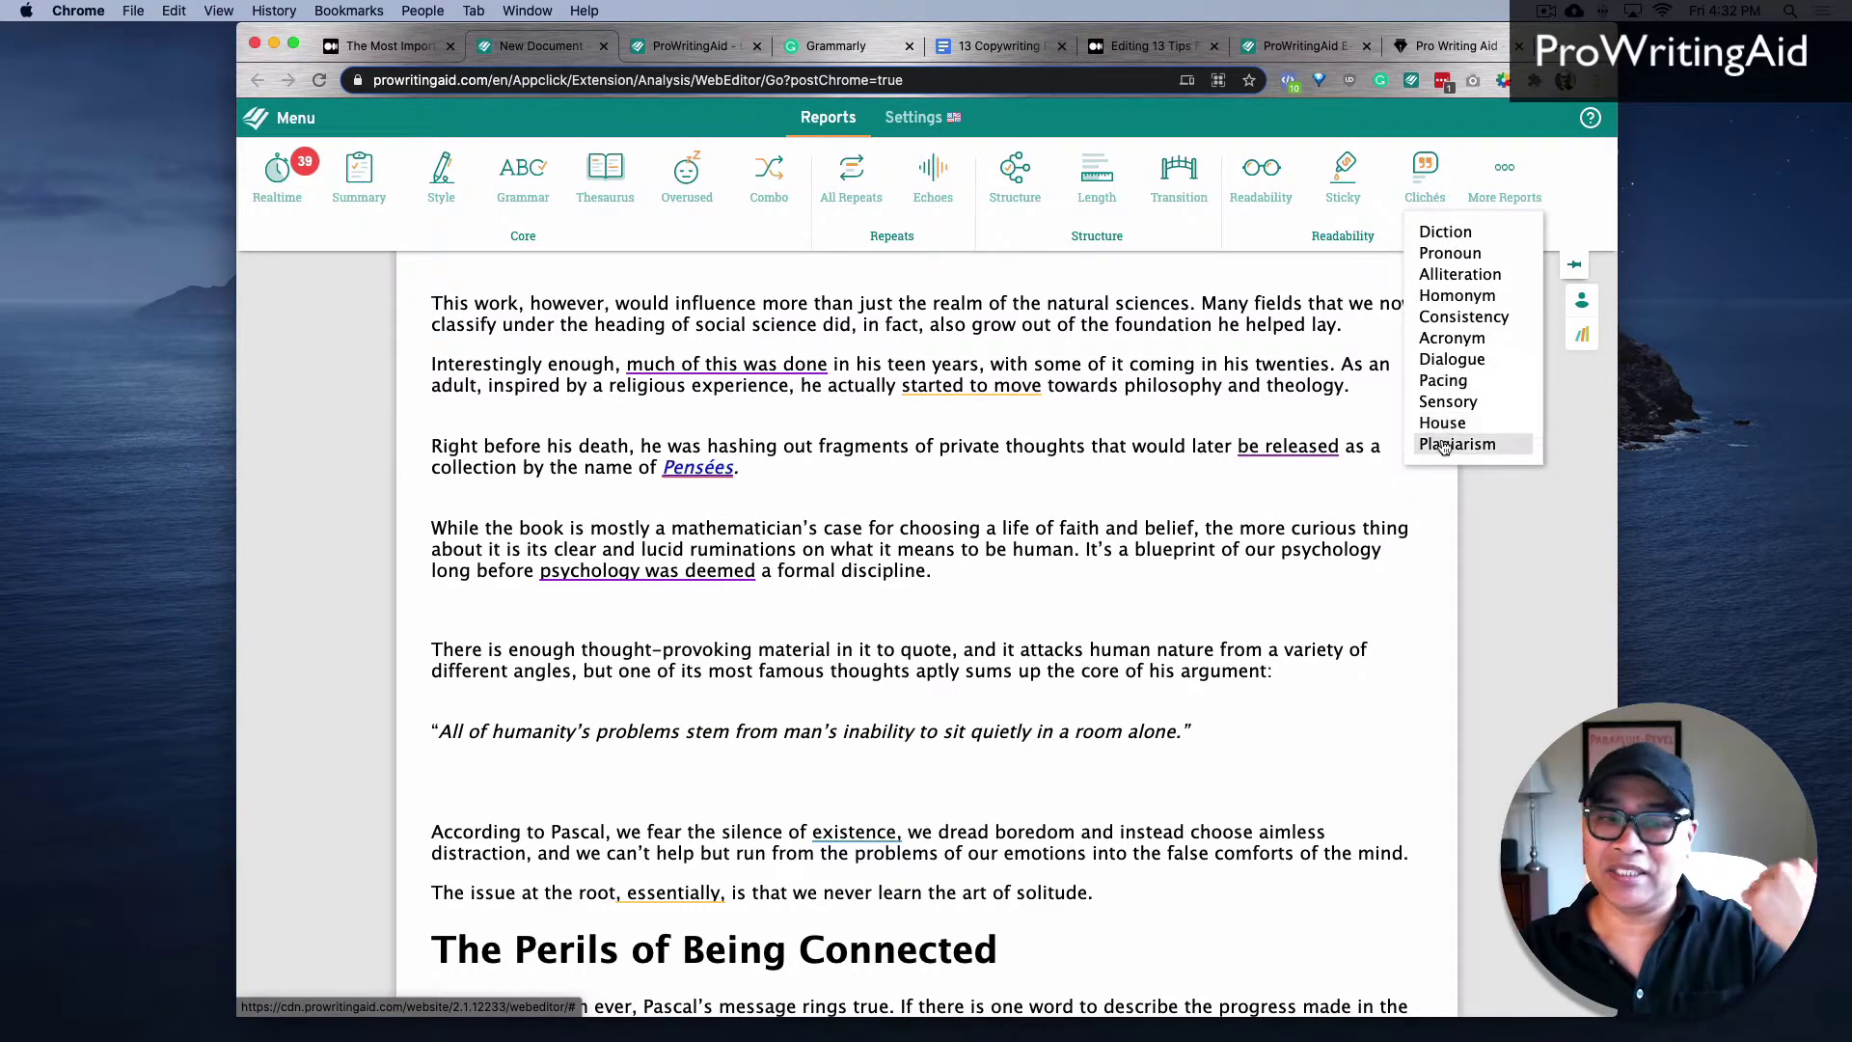
left_click(1299, 580)
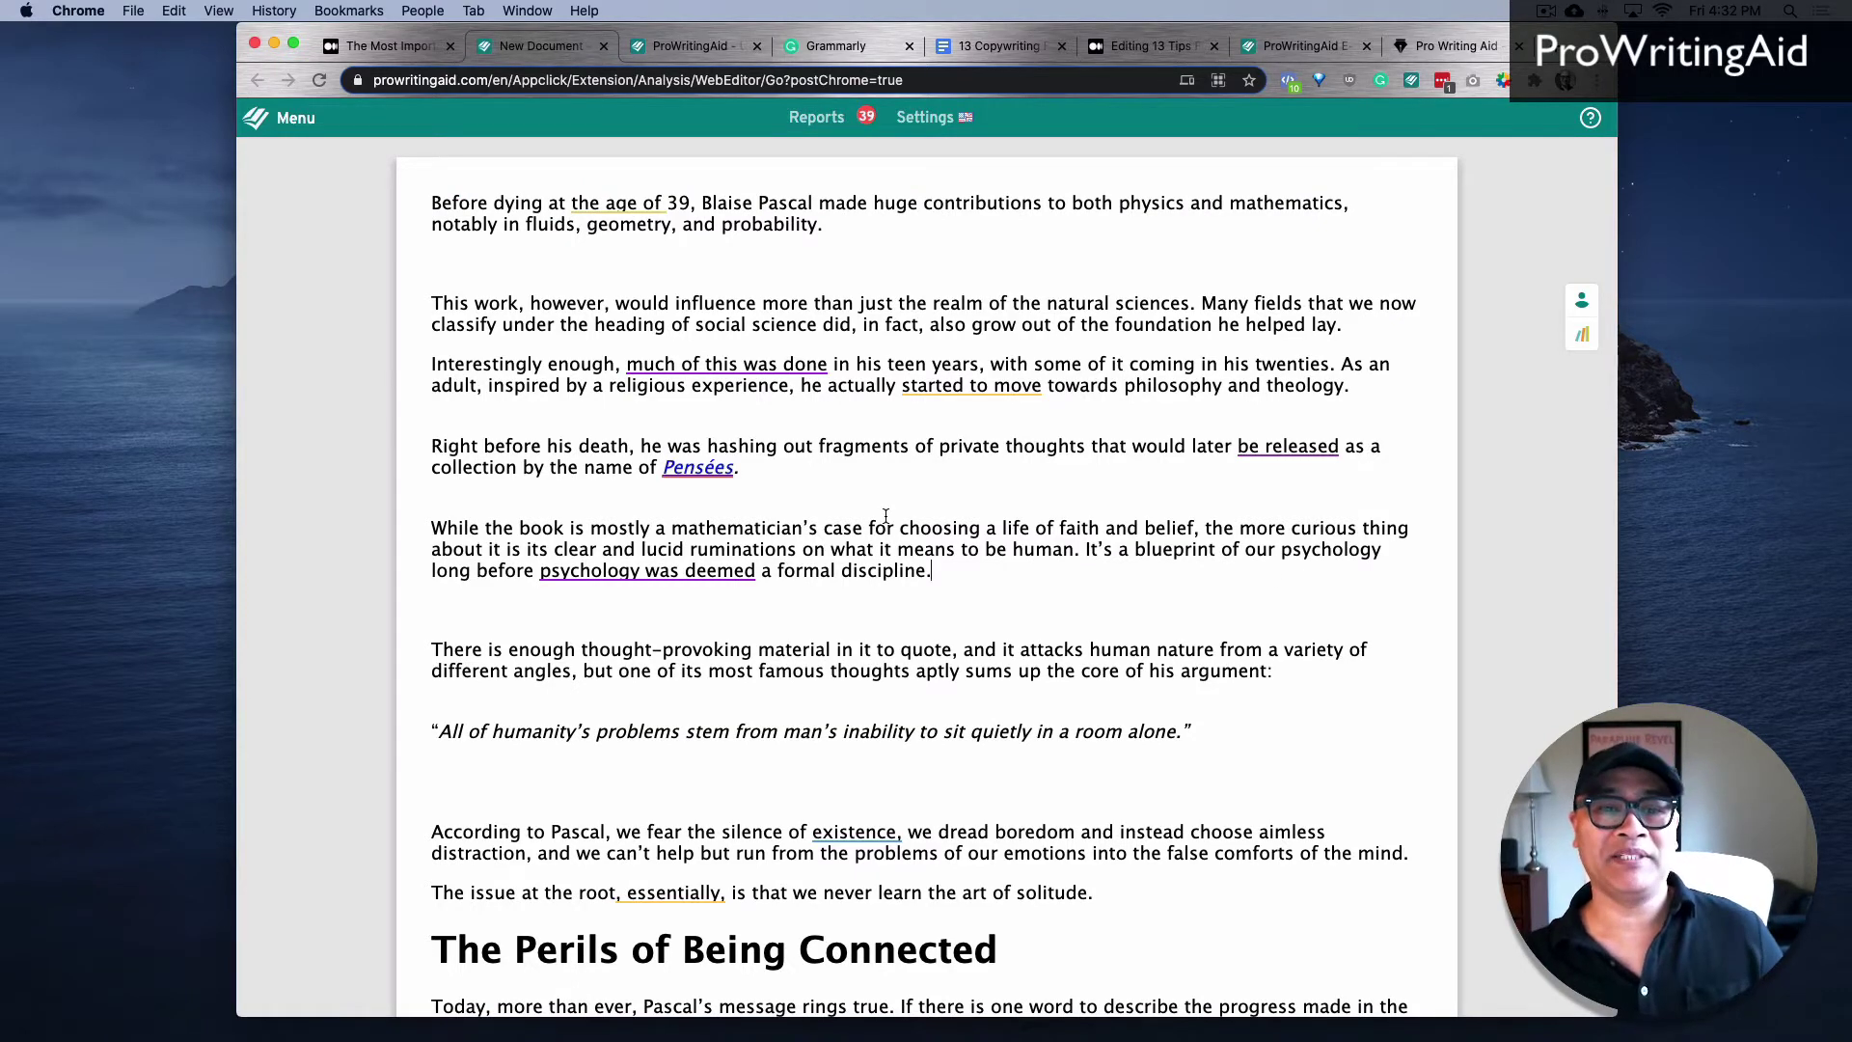
mouse_move(639, 206)
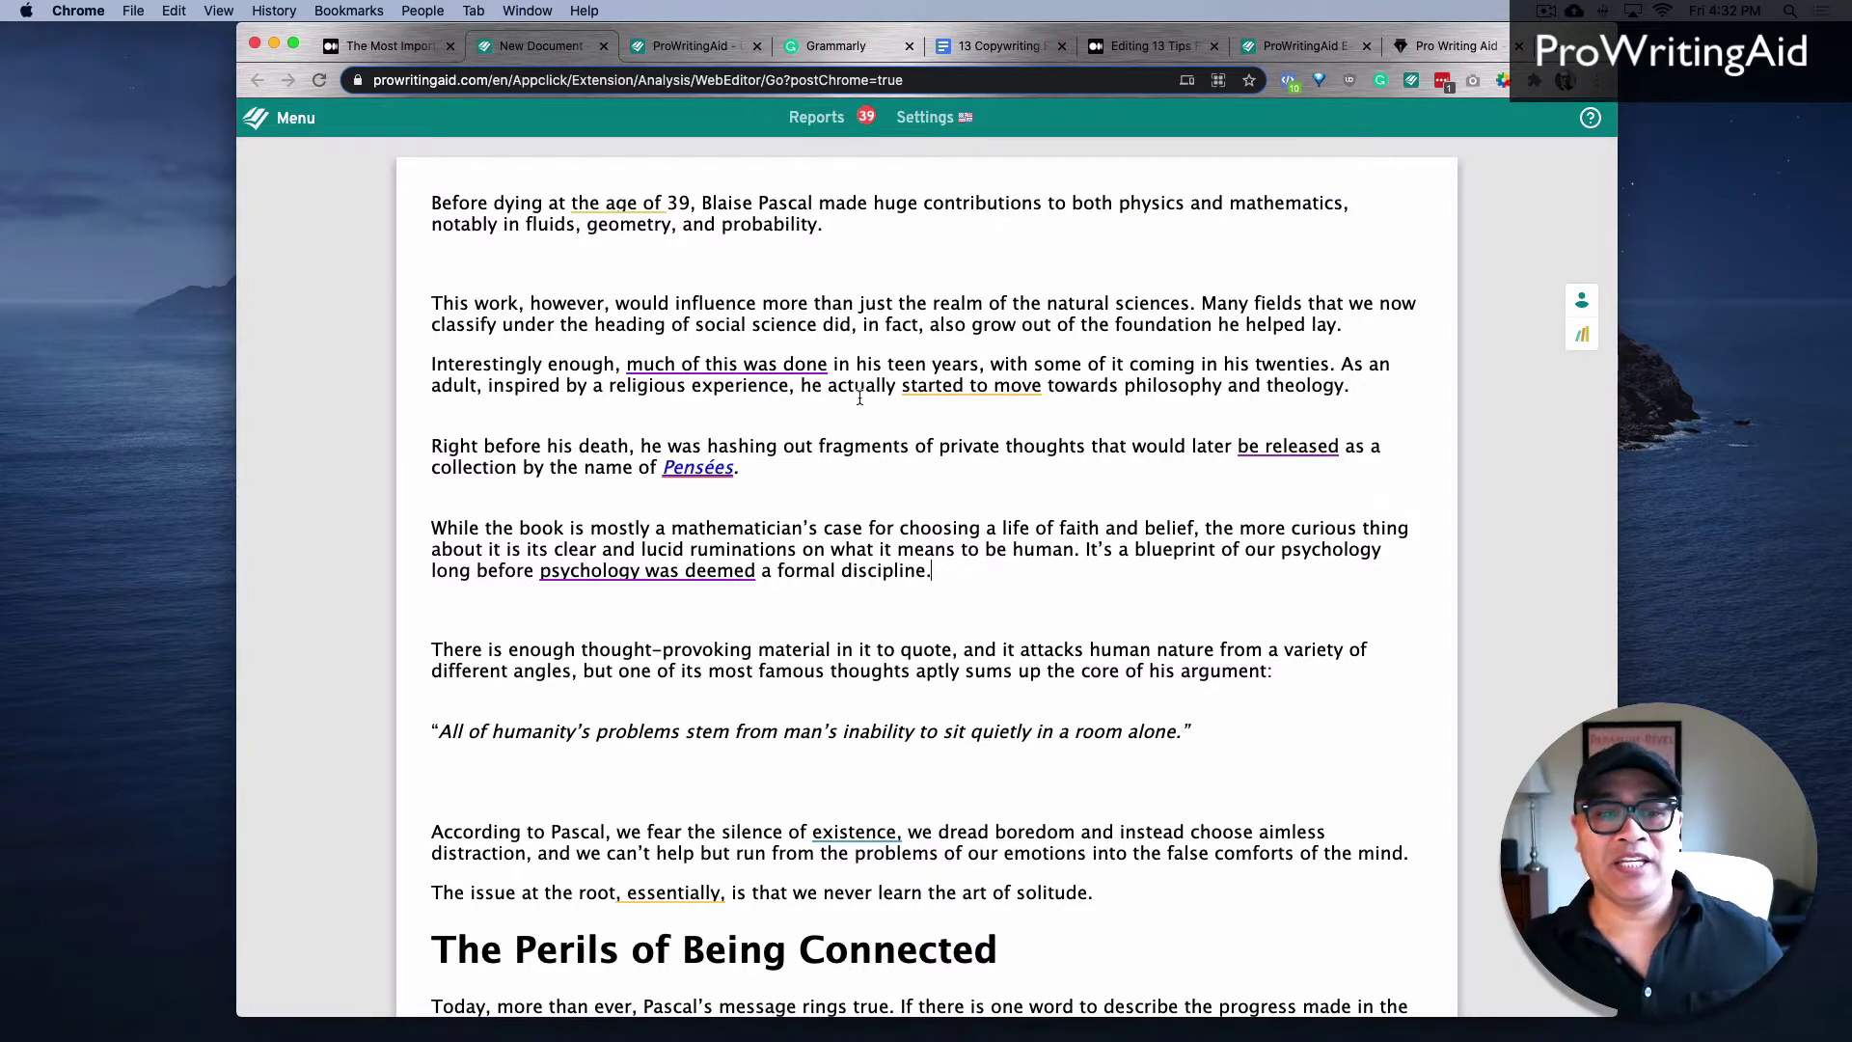
Delete the empty line after 'around us.' in the article
scroll(859, 398, "down", 20)
scroll(860, 398, "down", 5)
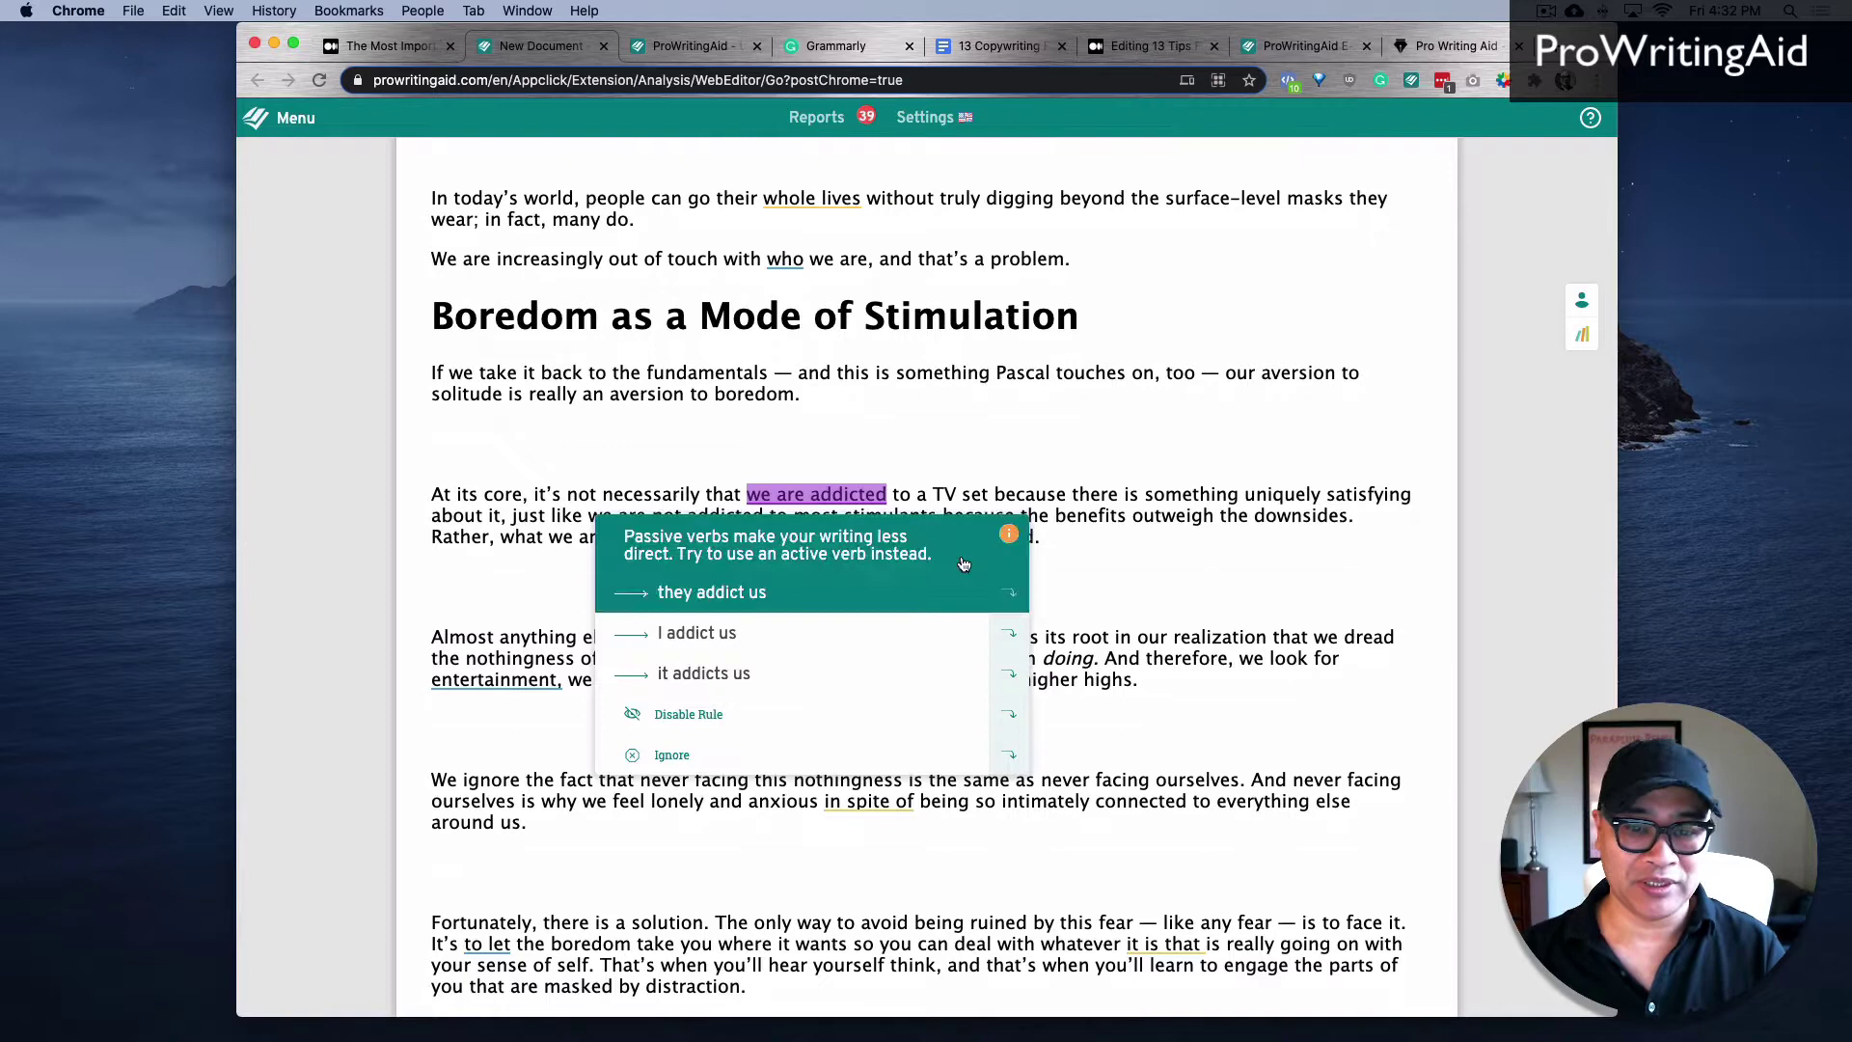
mouse_move(775, 515)
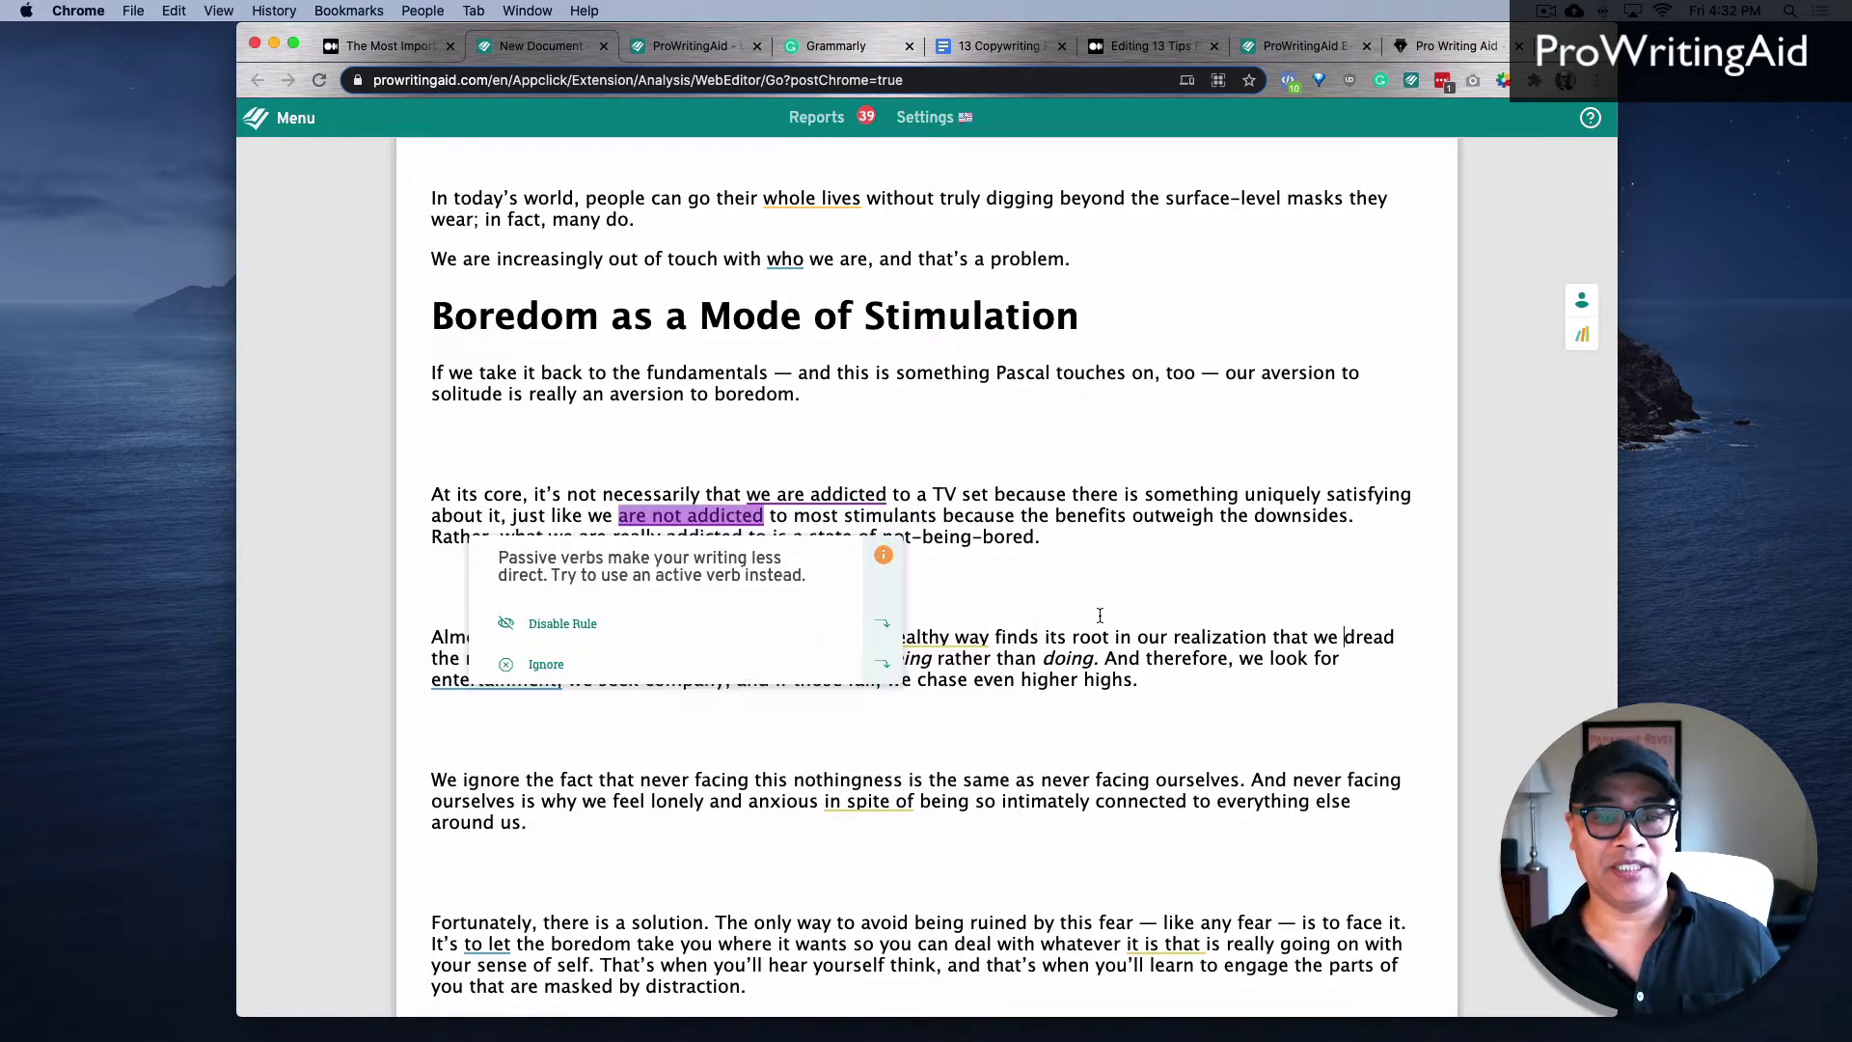
scroll(1100, 615, "down", 5)
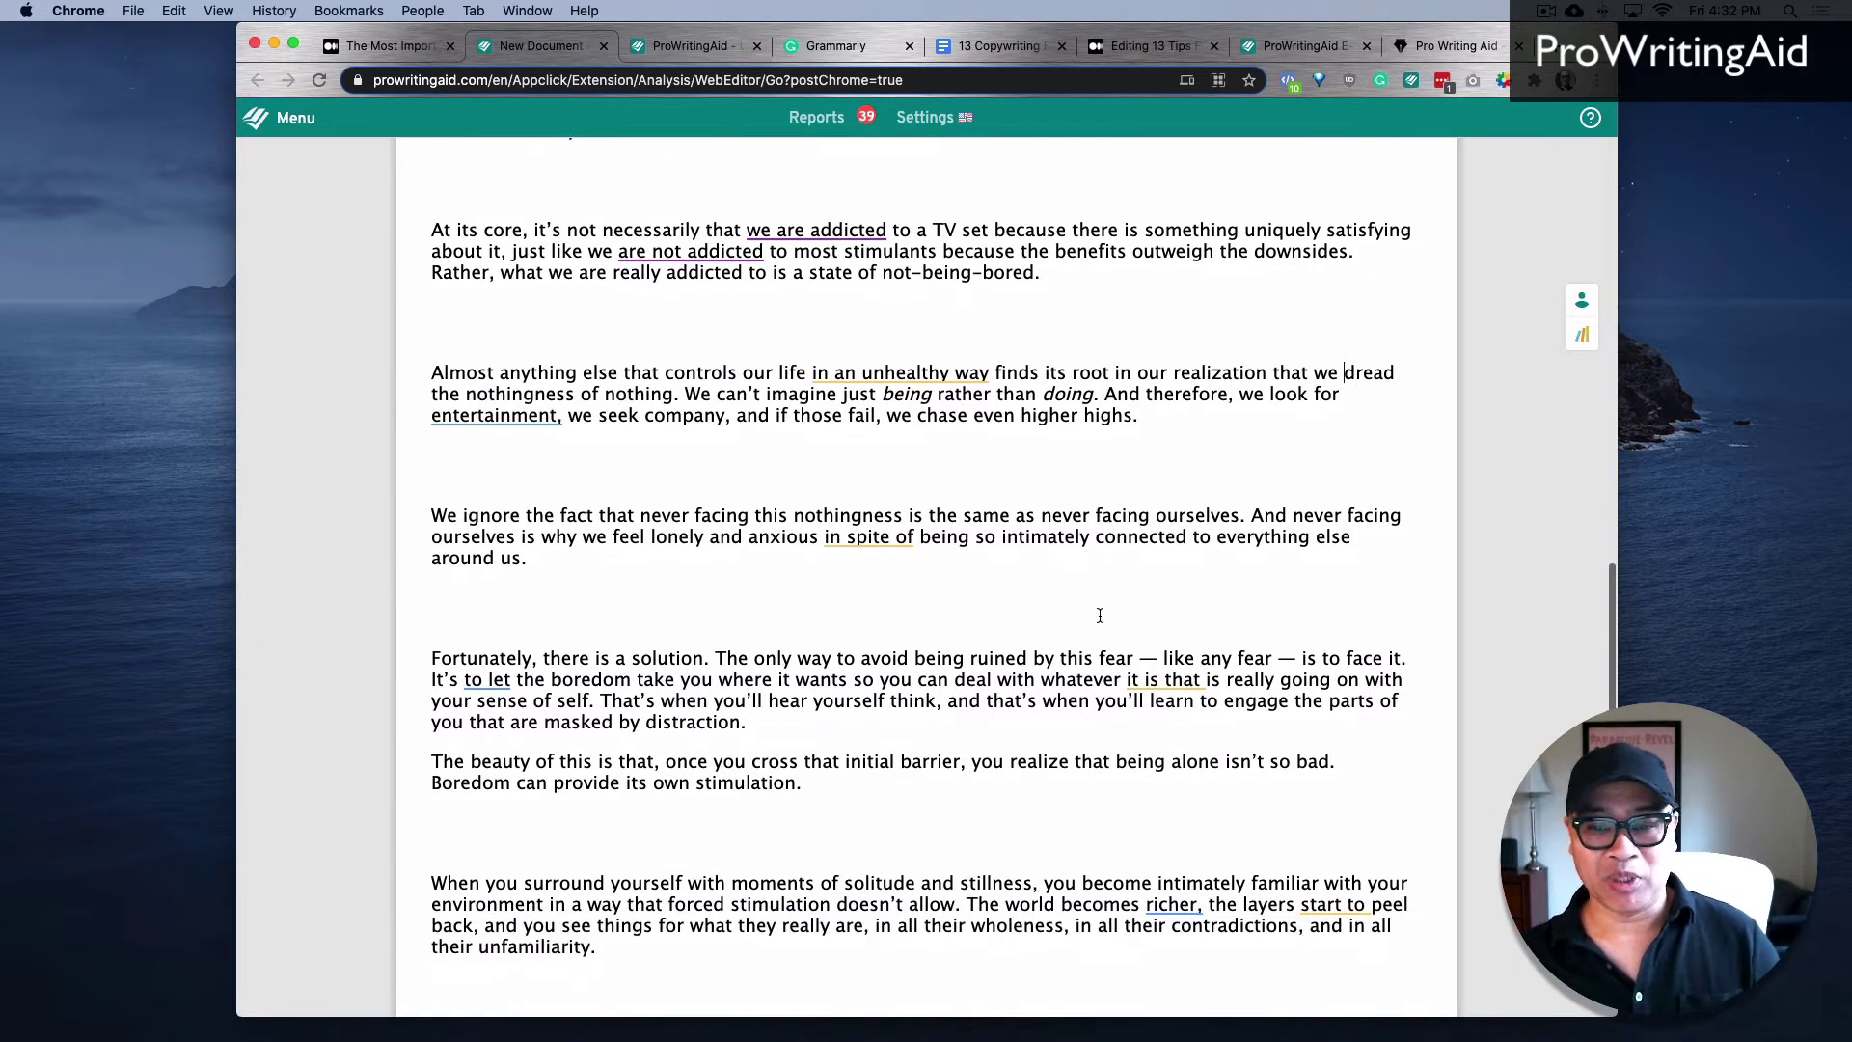
scroll(1099, 616, "down", 4)
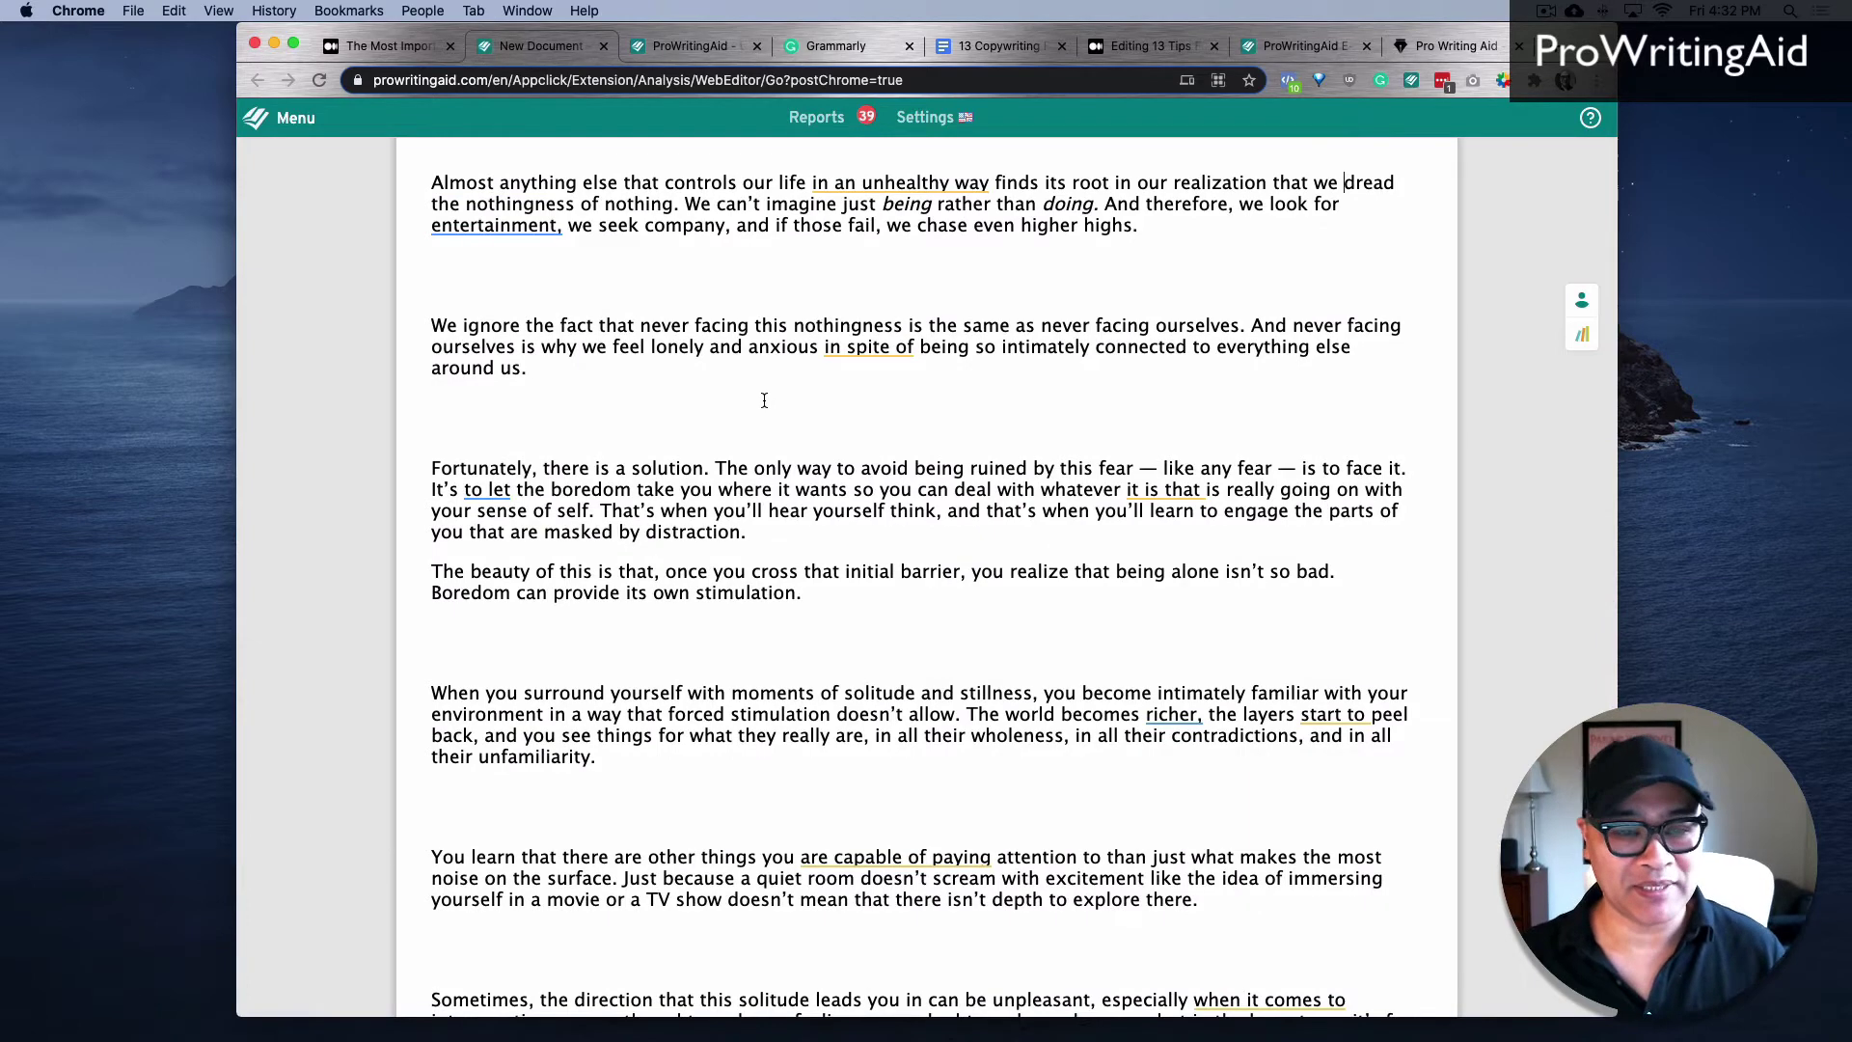
key("BackSpace")
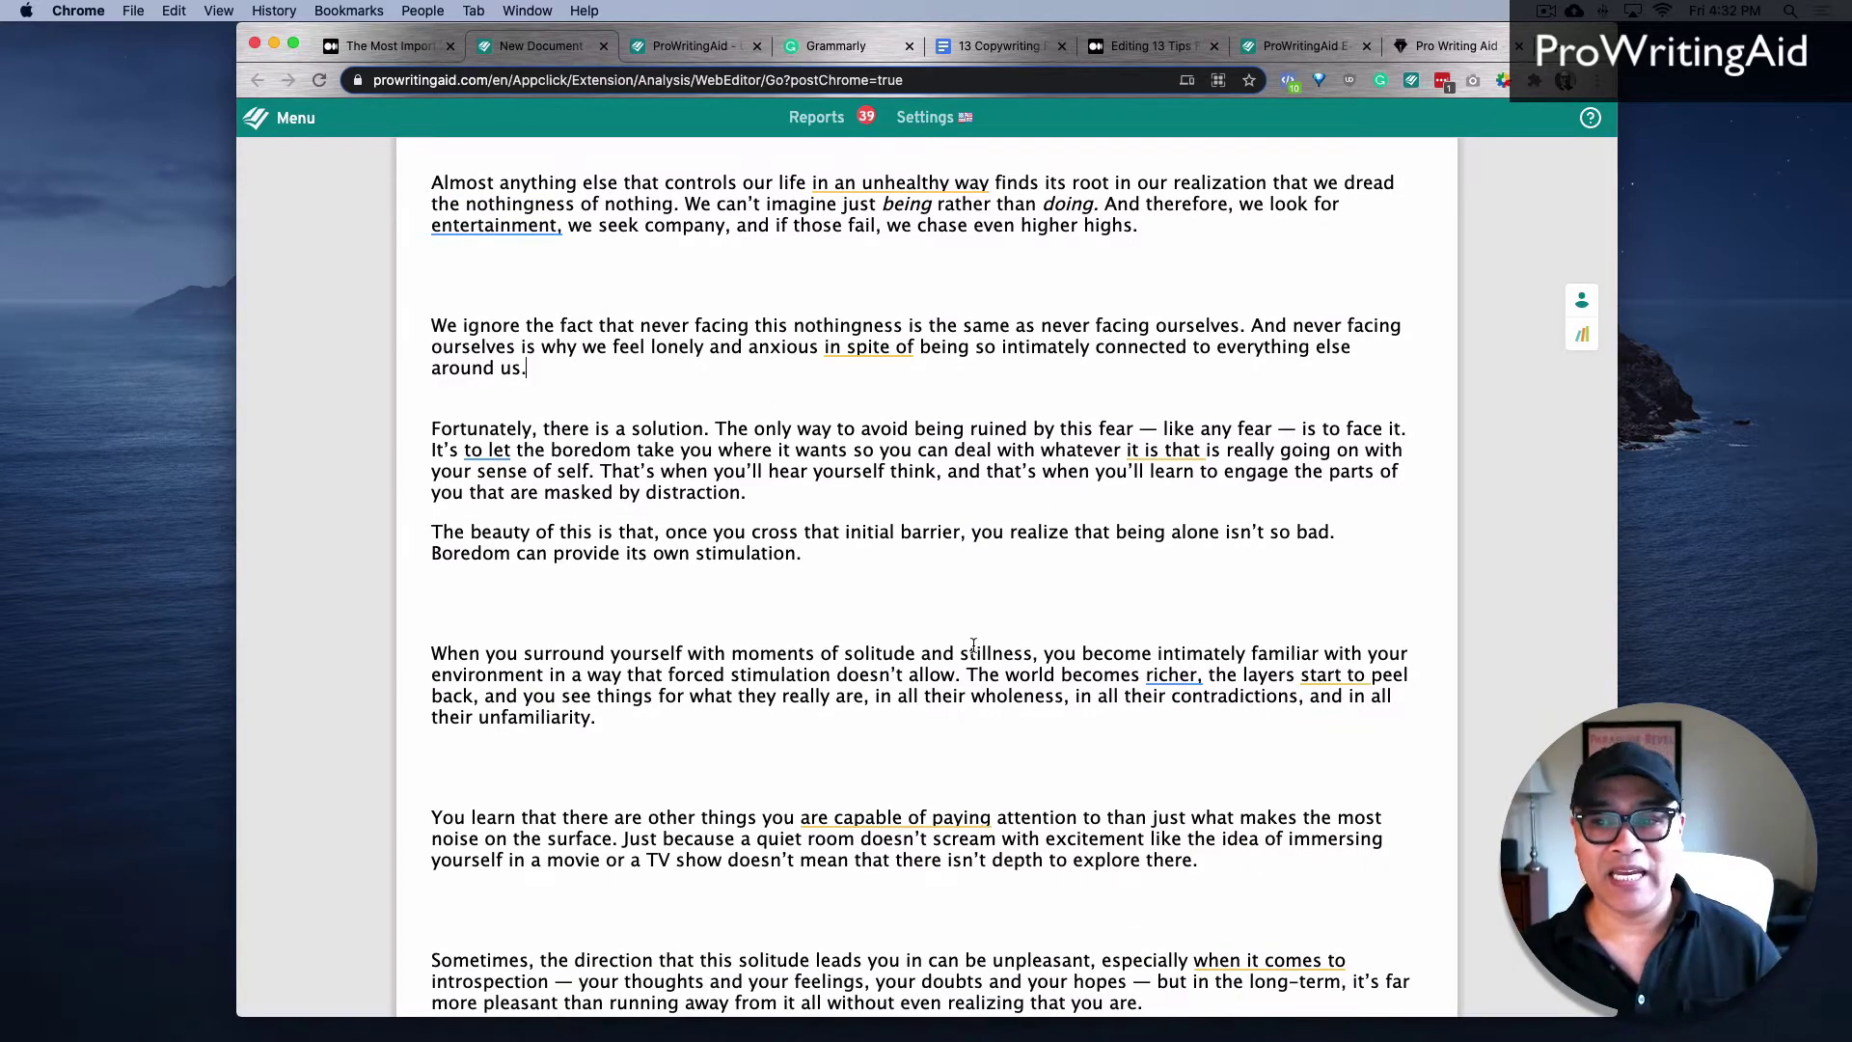
scroll(973, 645, "down", 4)
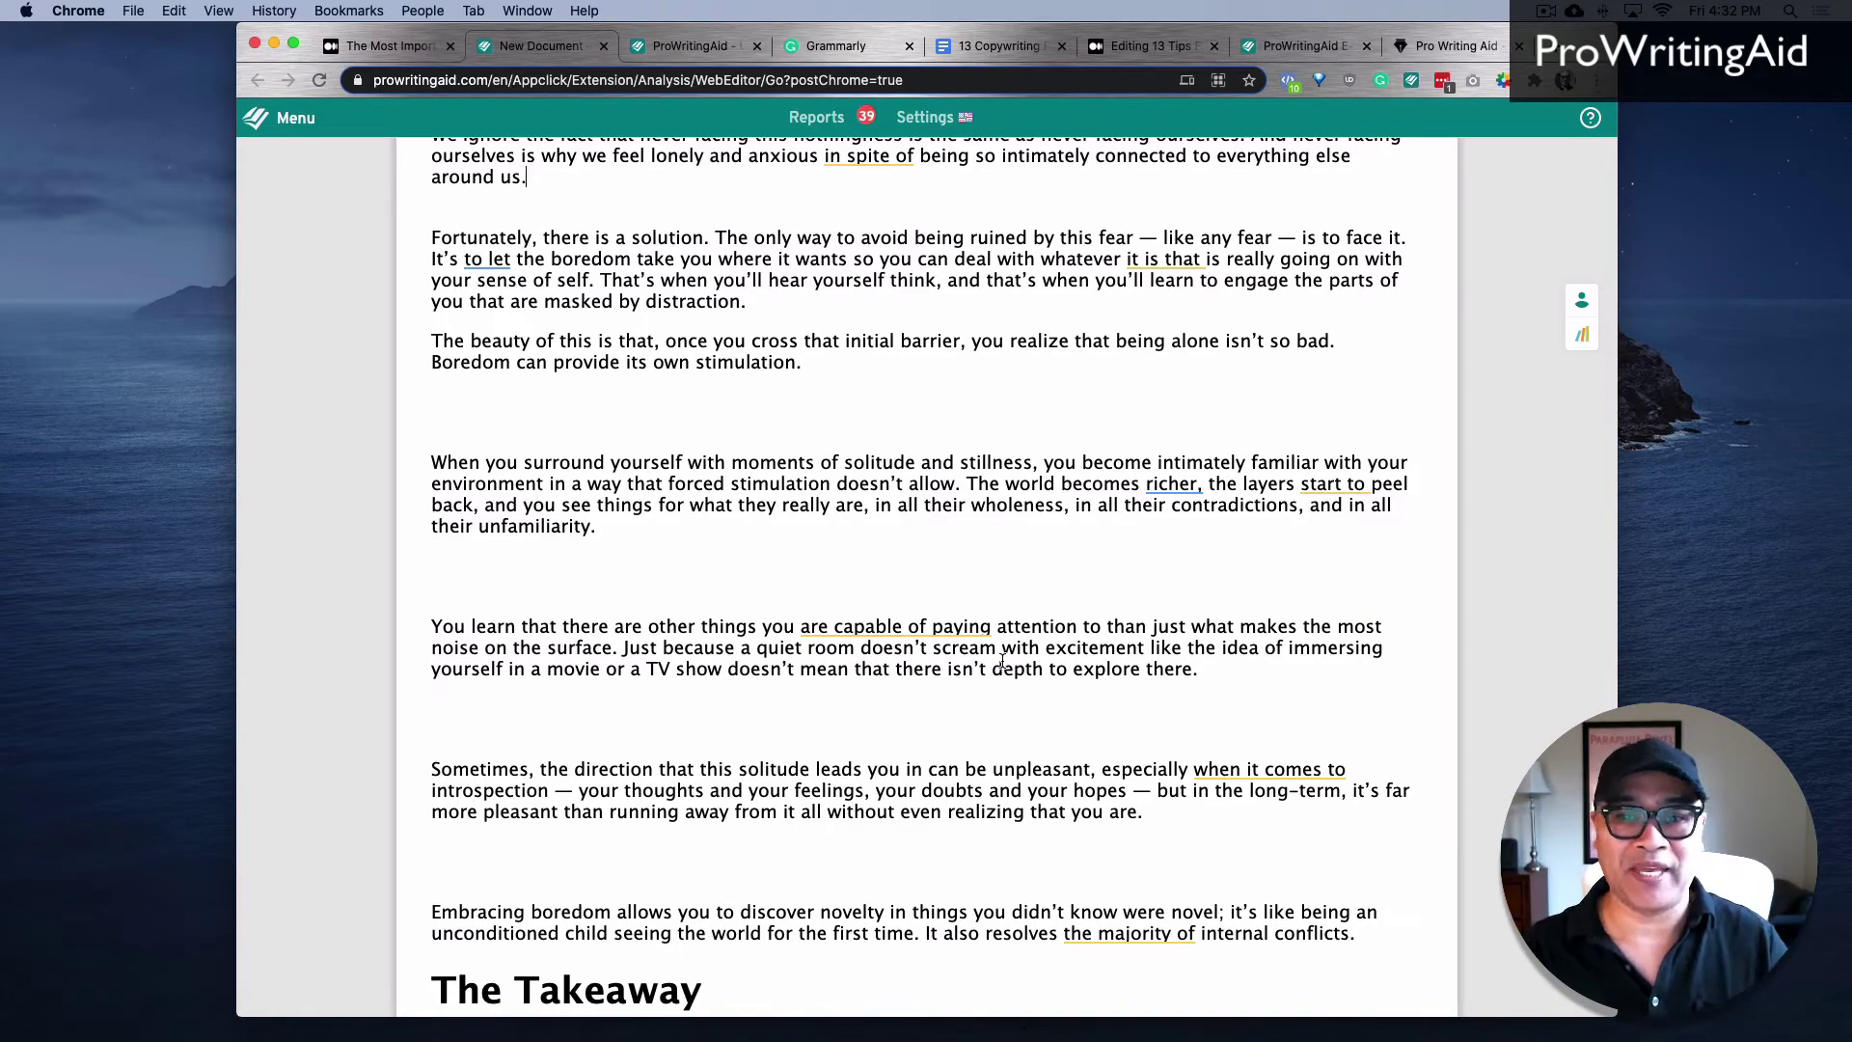
scroll(1004, 661, "down", 10)
scroll(1003, 662, "up", 20)
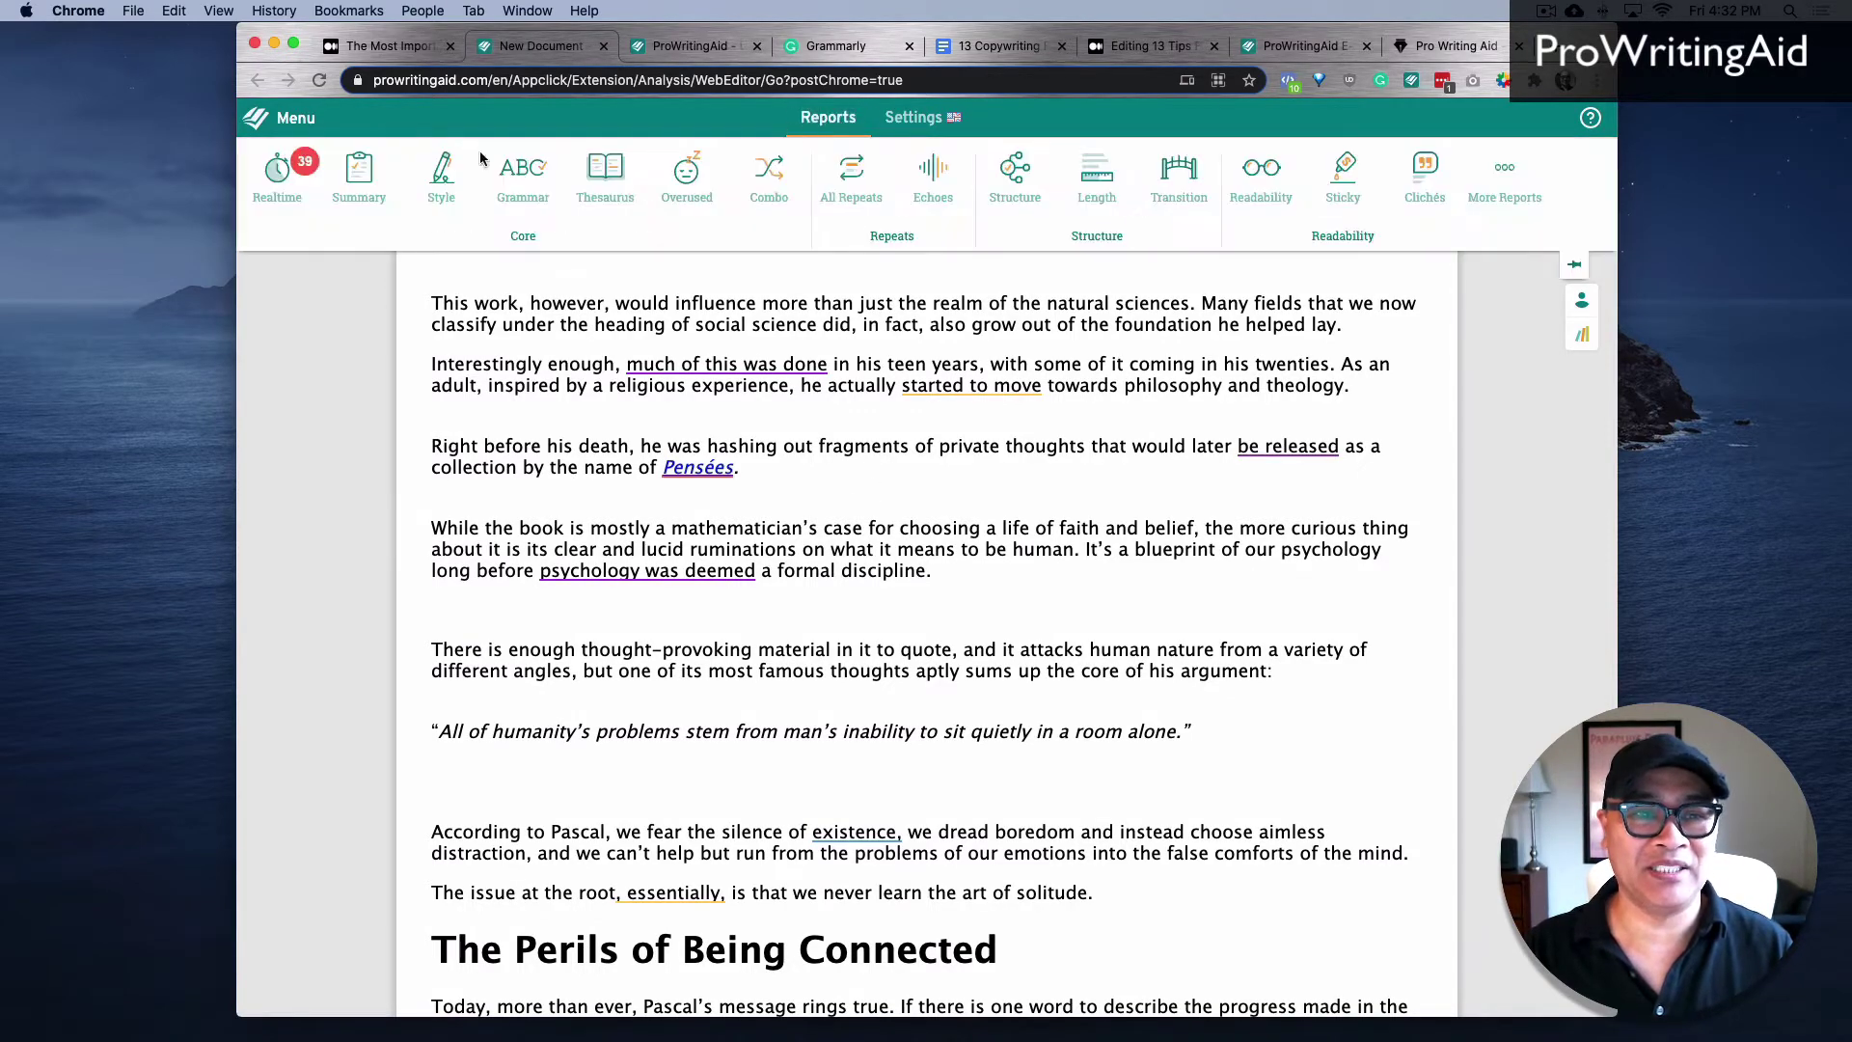
Bring the rat summary.pdf Summary Report in Preview to the front
mouse_move(289, 178)
key("ctrl+Up")
left_click(1731, 388)
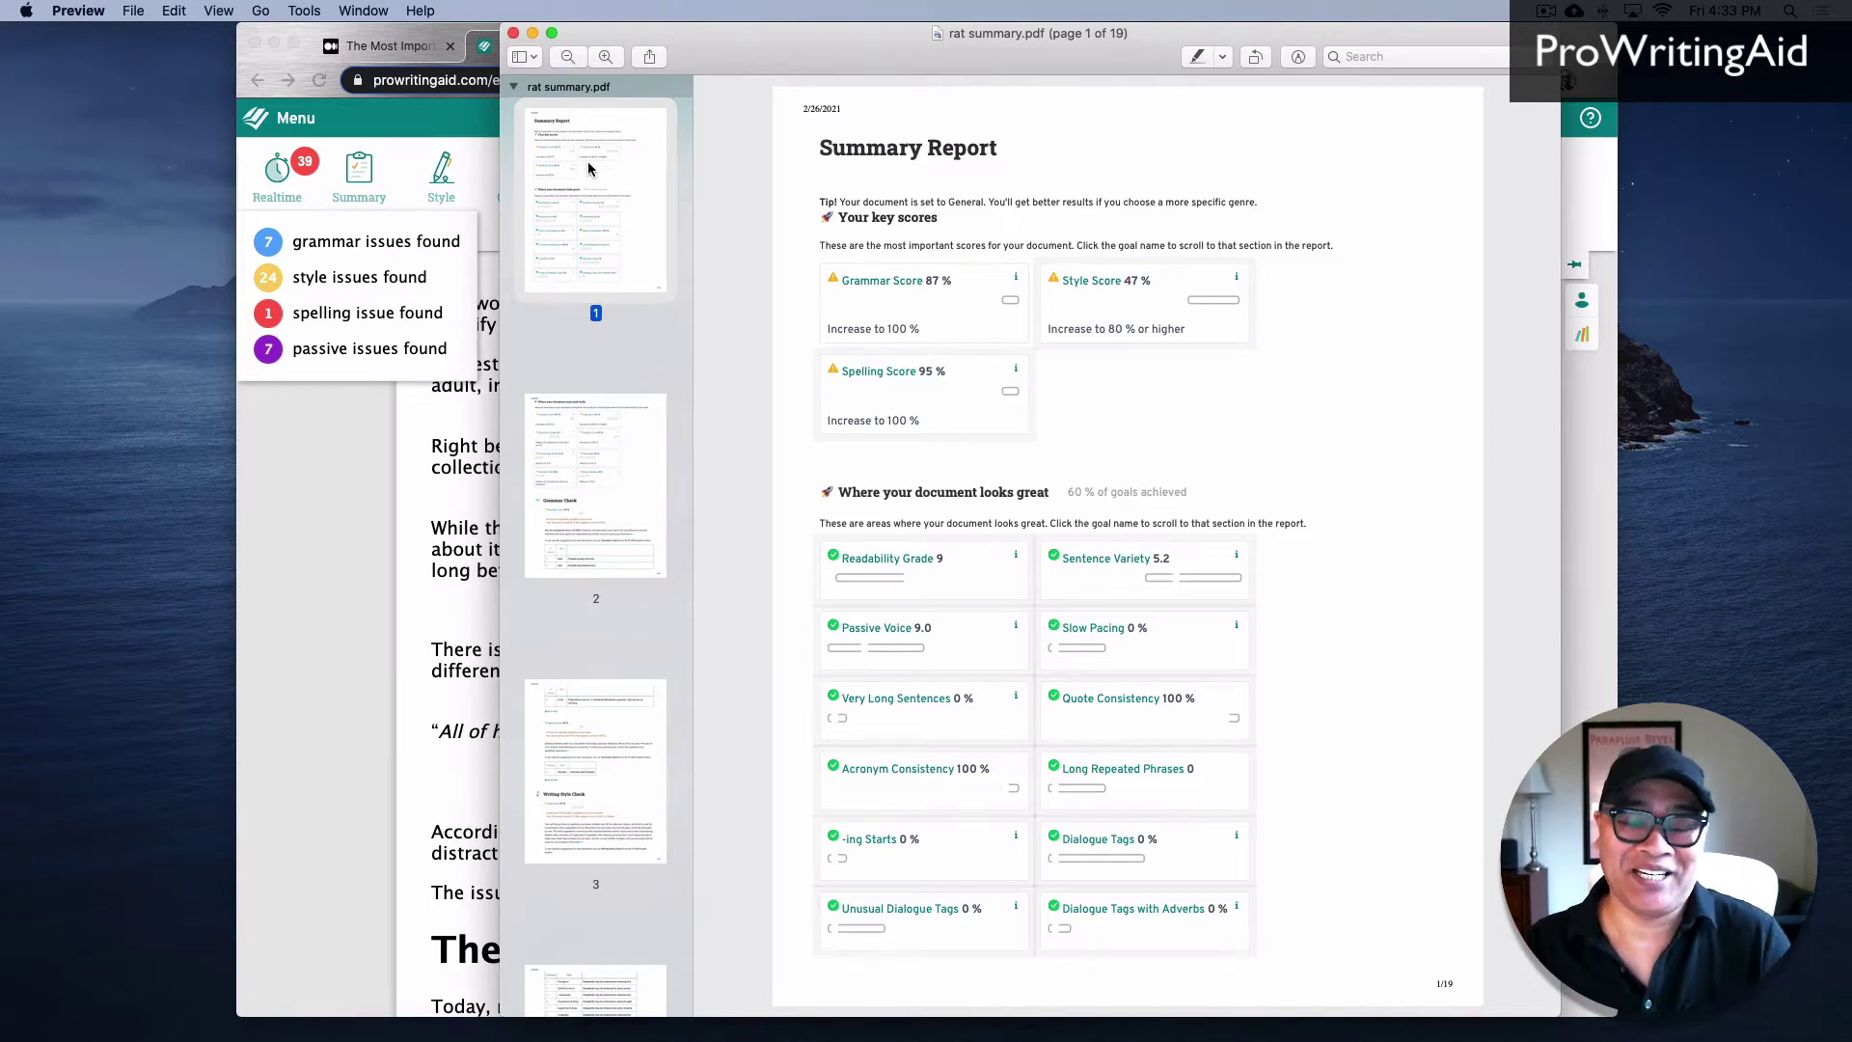
Page through the rat summary.pdf report to the last page, then return to page 1
key("Down")
key("Down")
key("Down")
key("Down")
key("Down")
key("Down")
key("Down")
key("Down")
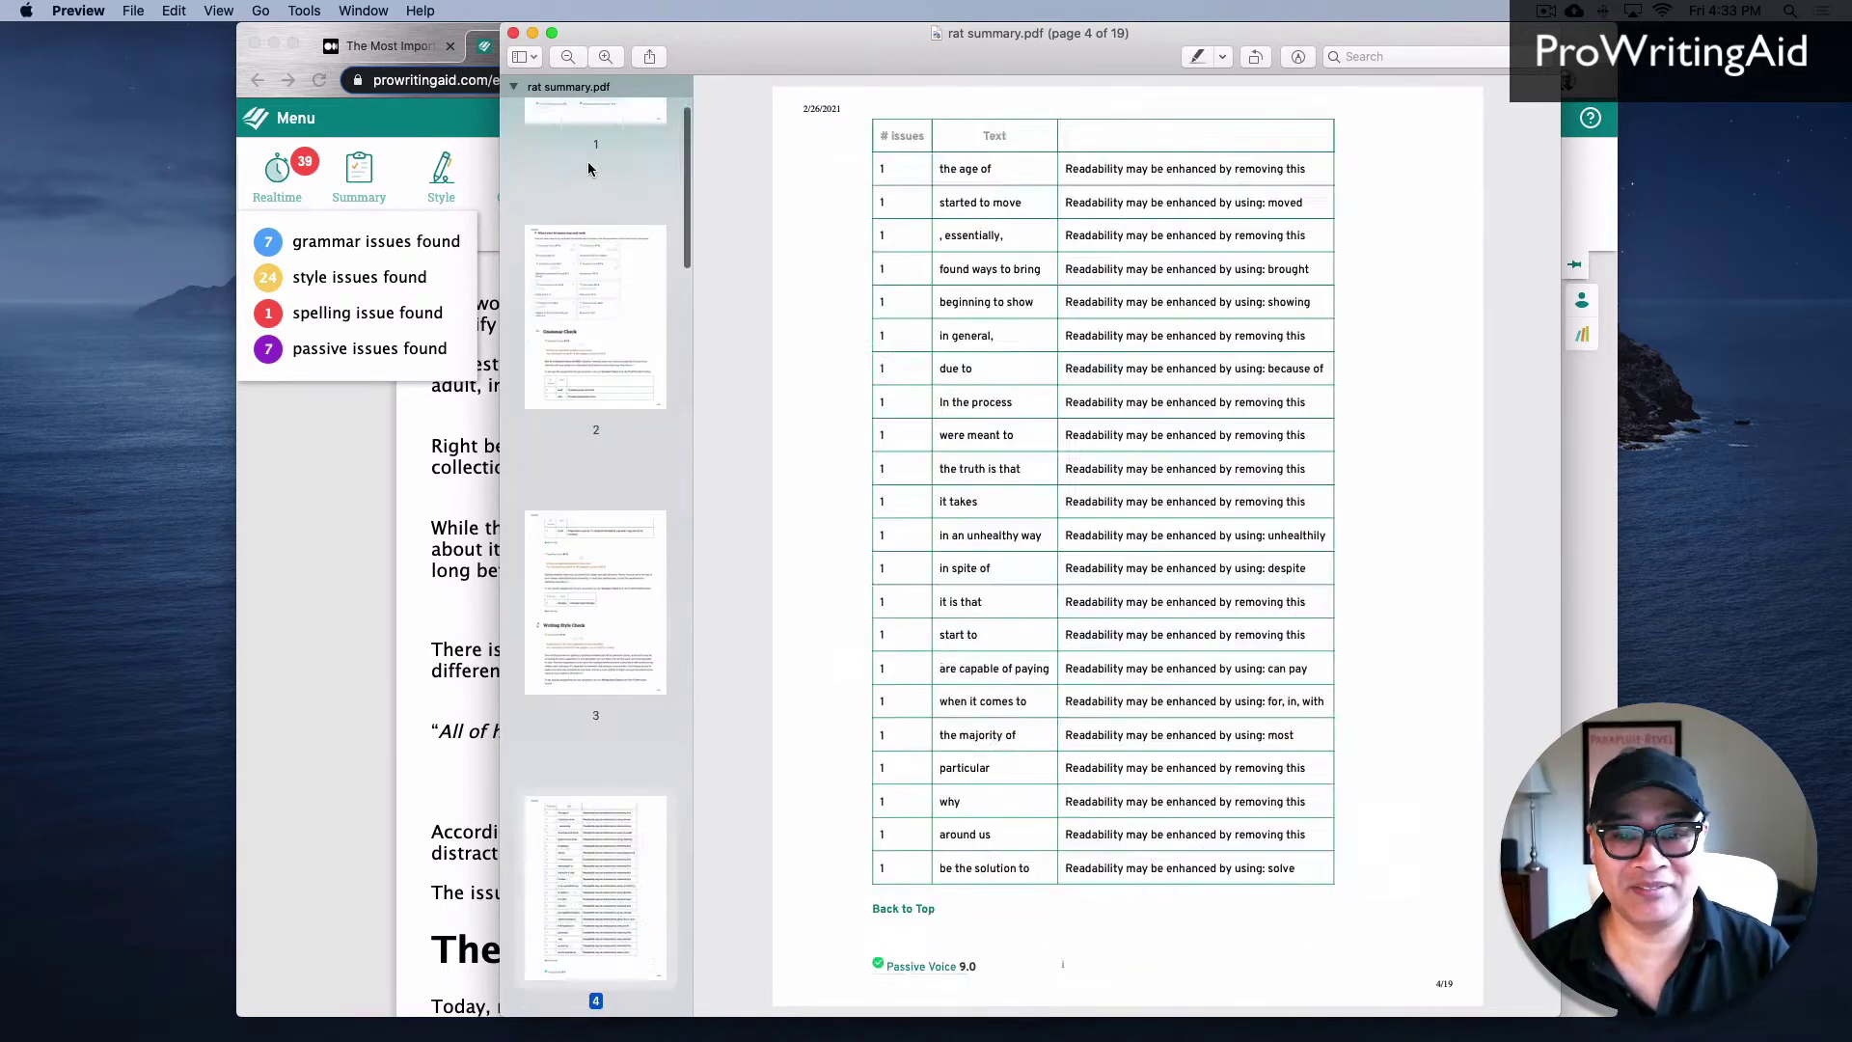
key("Down")
key("Down")
key("Down")
key("Down")
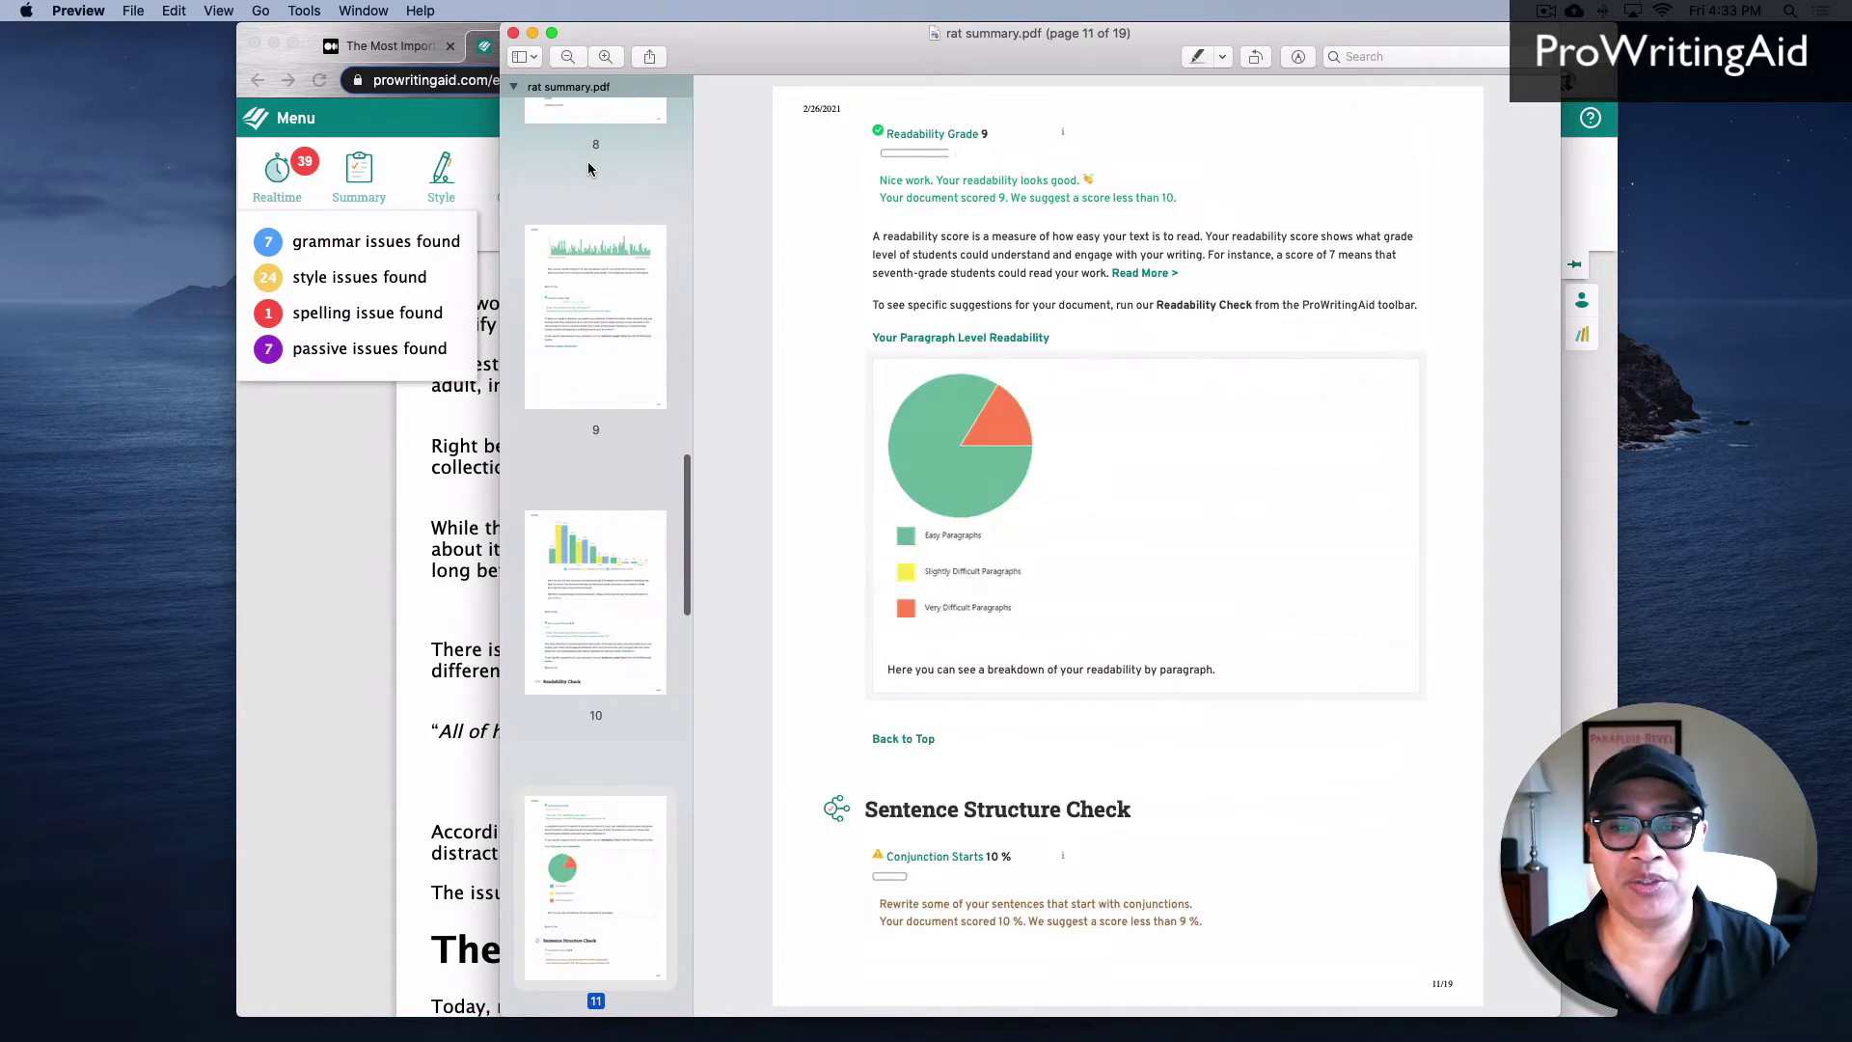
key("Down")
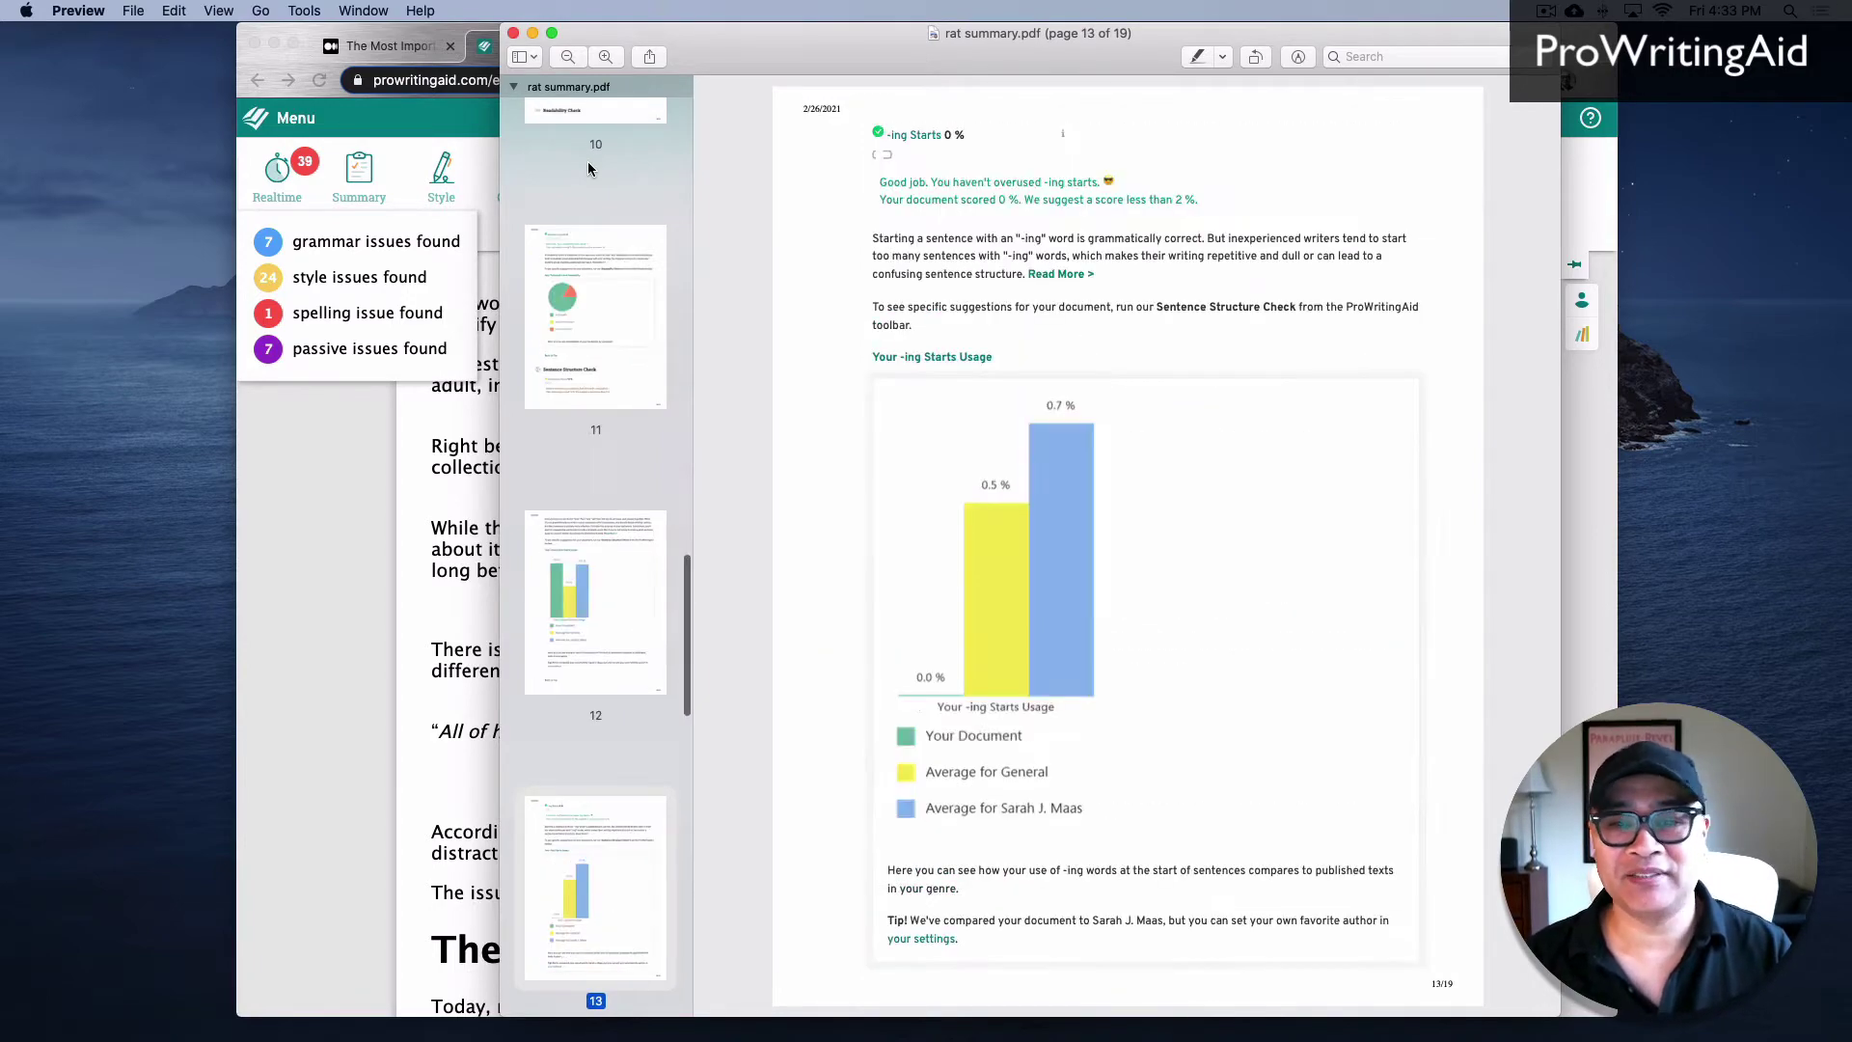
key("Down")
key("Down")
key("Down")
key("Down")
key("Down")
key("Down")
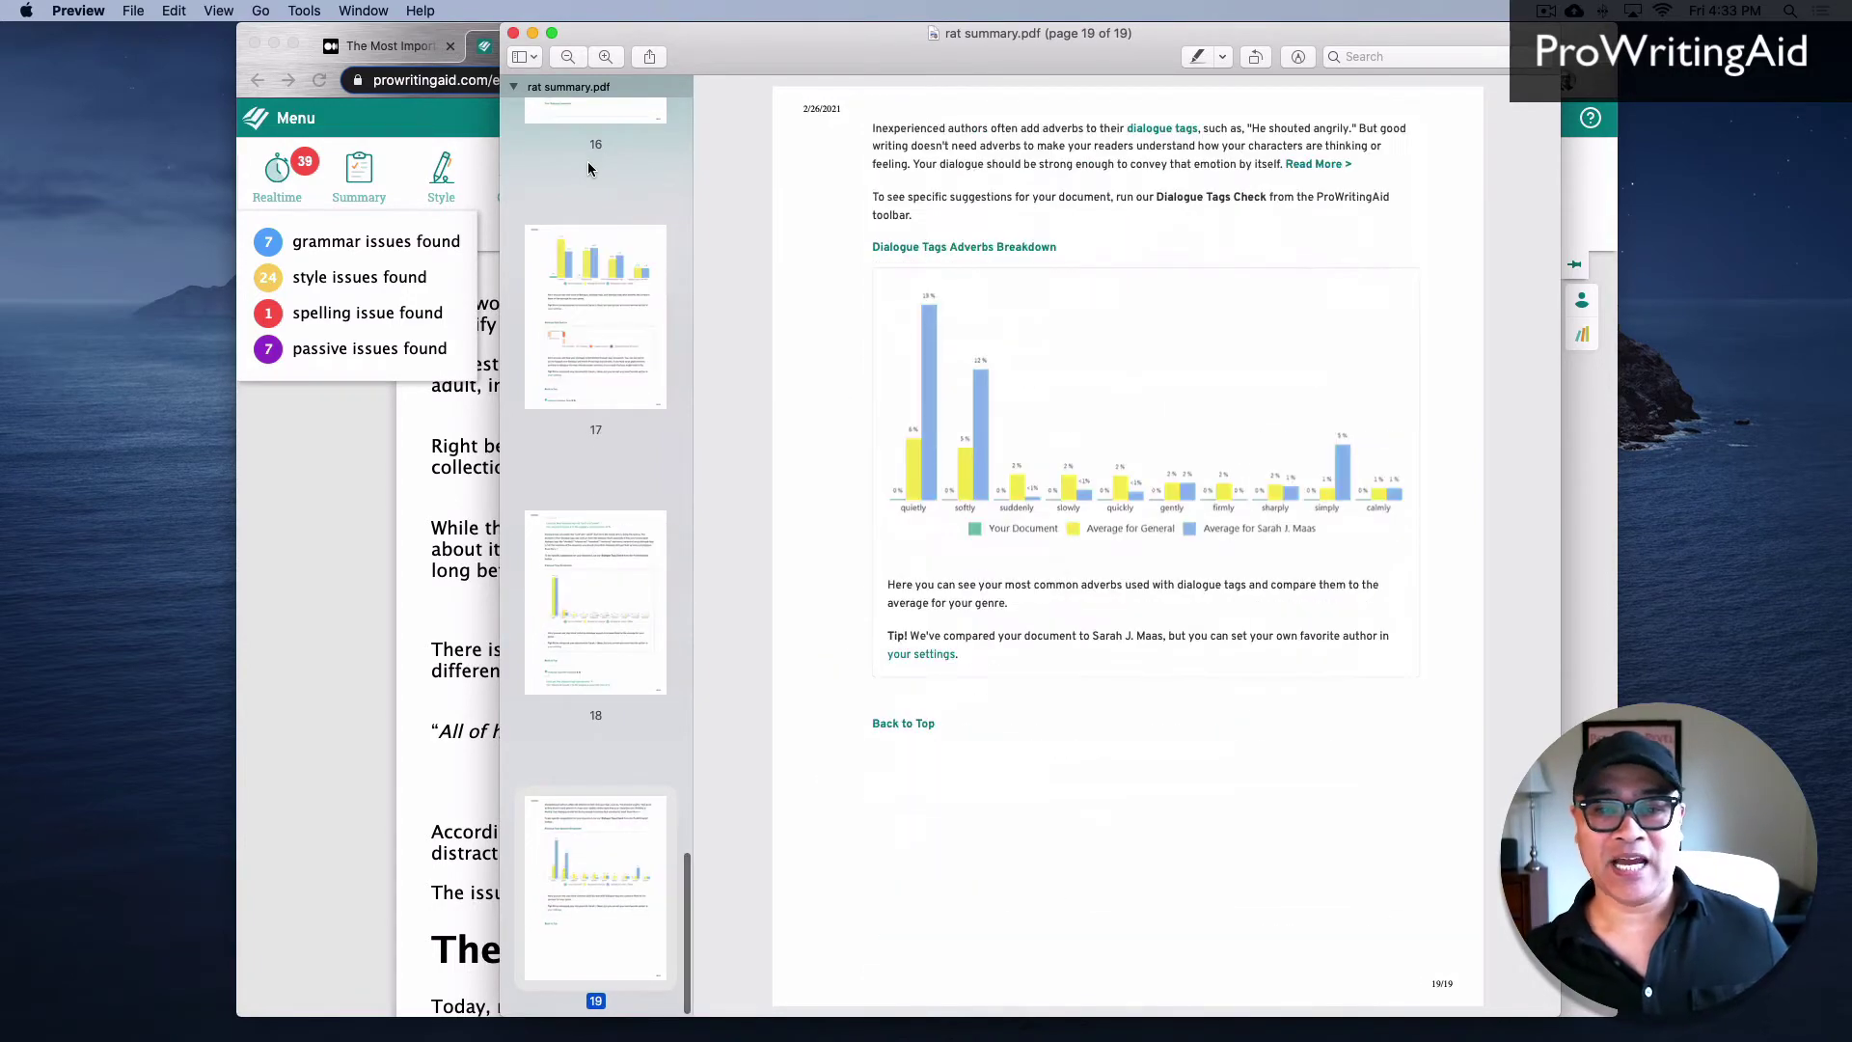
scroll(589, 168, "up", 20)
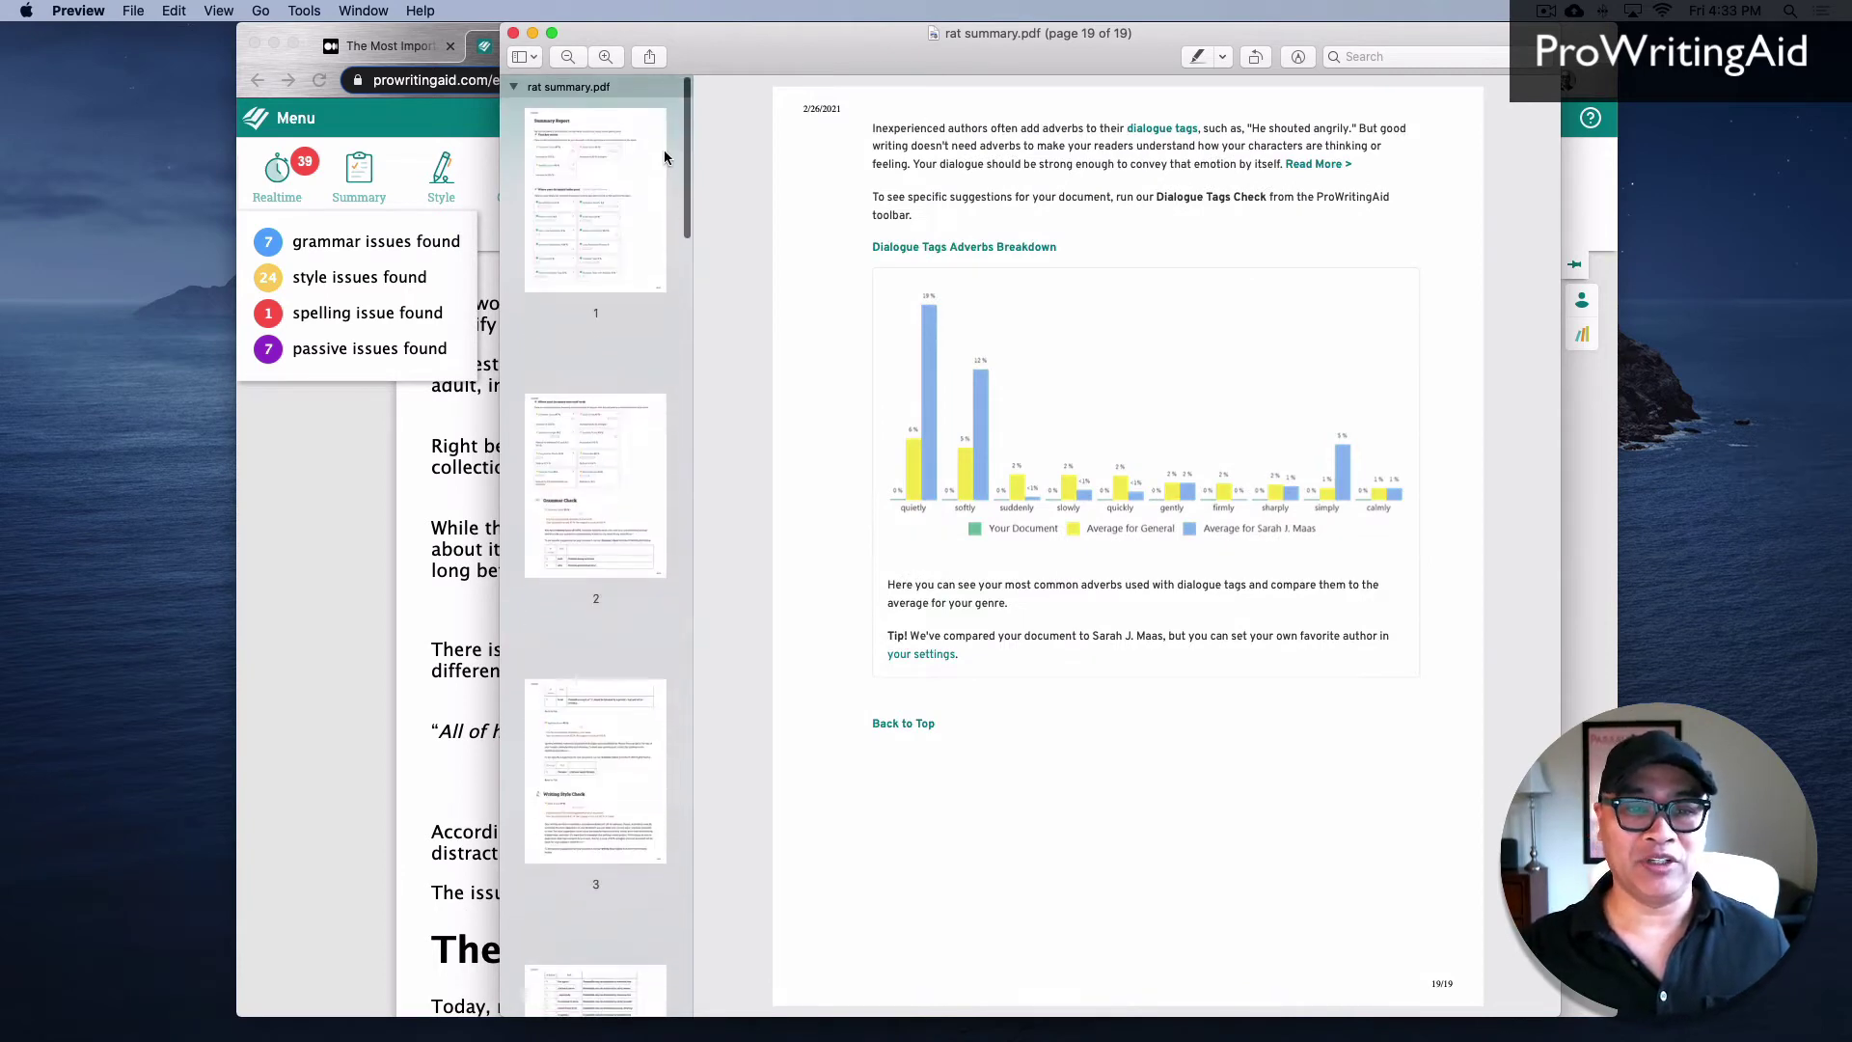
left_click(664, 157)
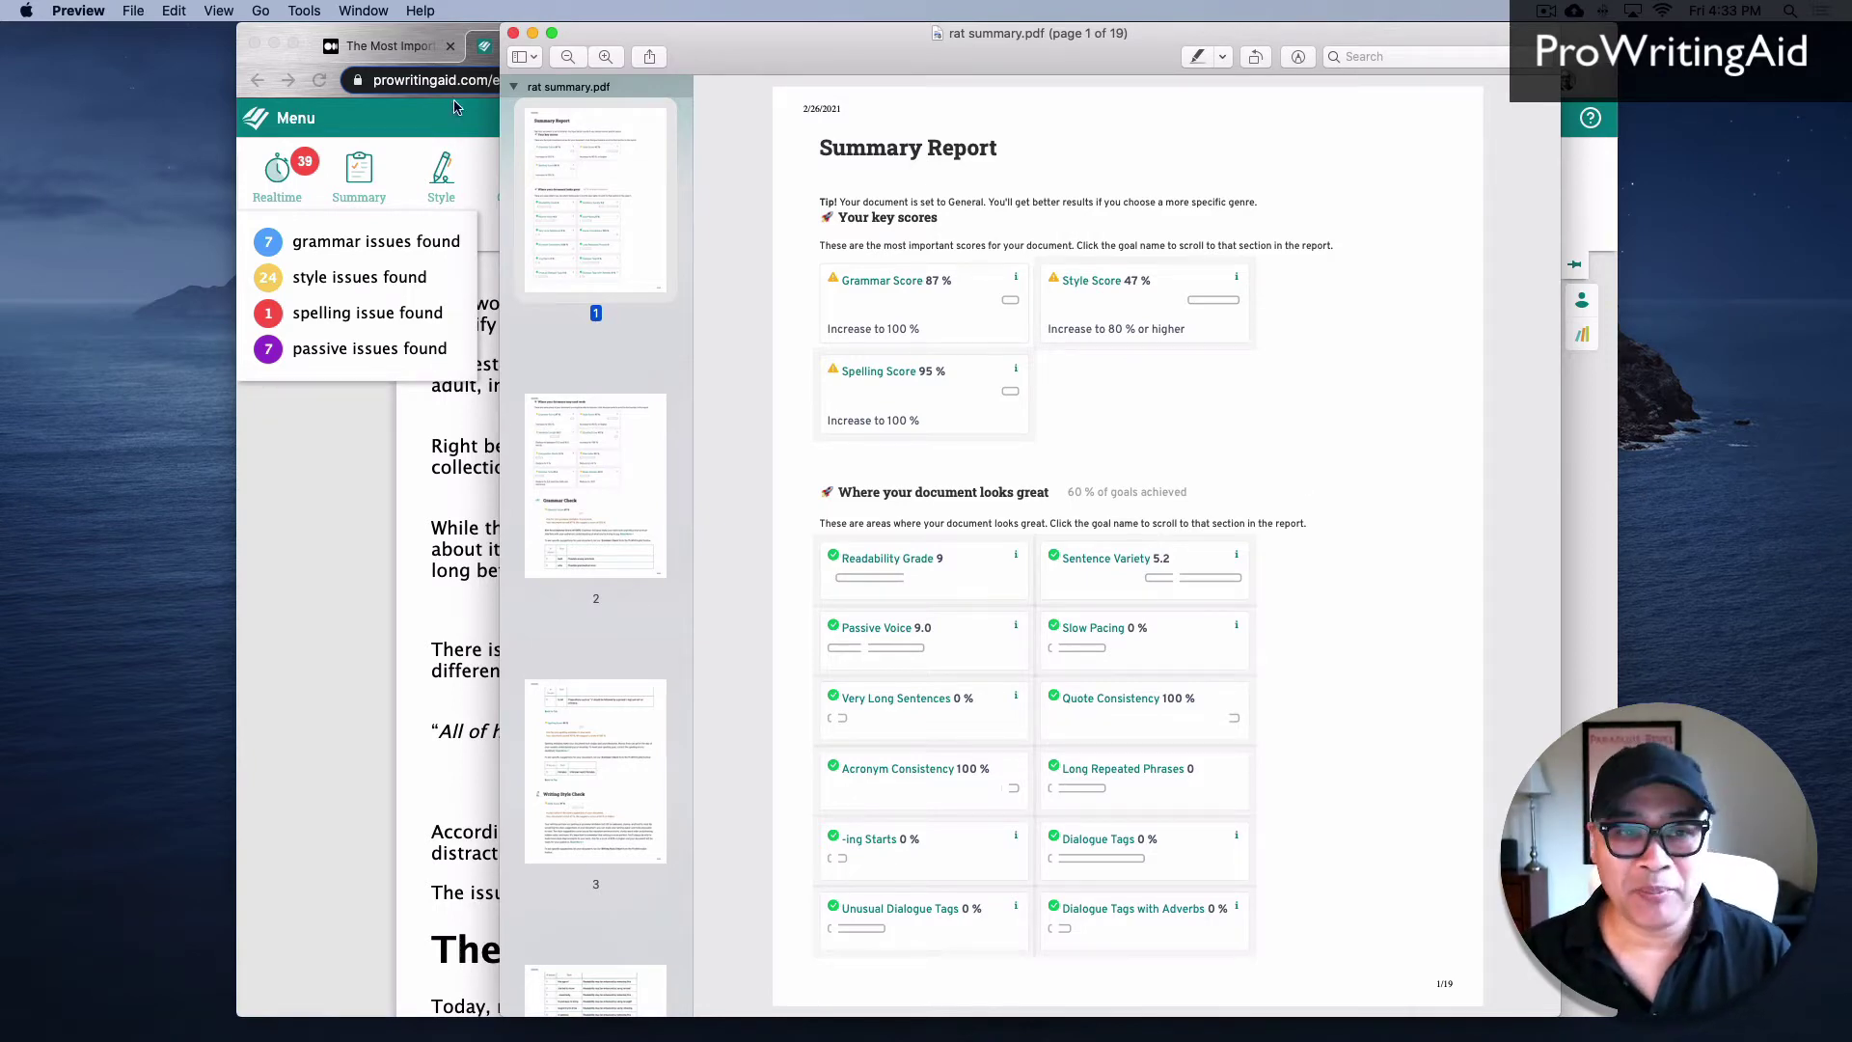
Minimize the PDF, collapse the reports and view the 'moved' suggestion for 'started to move'
left_click(533, 34)
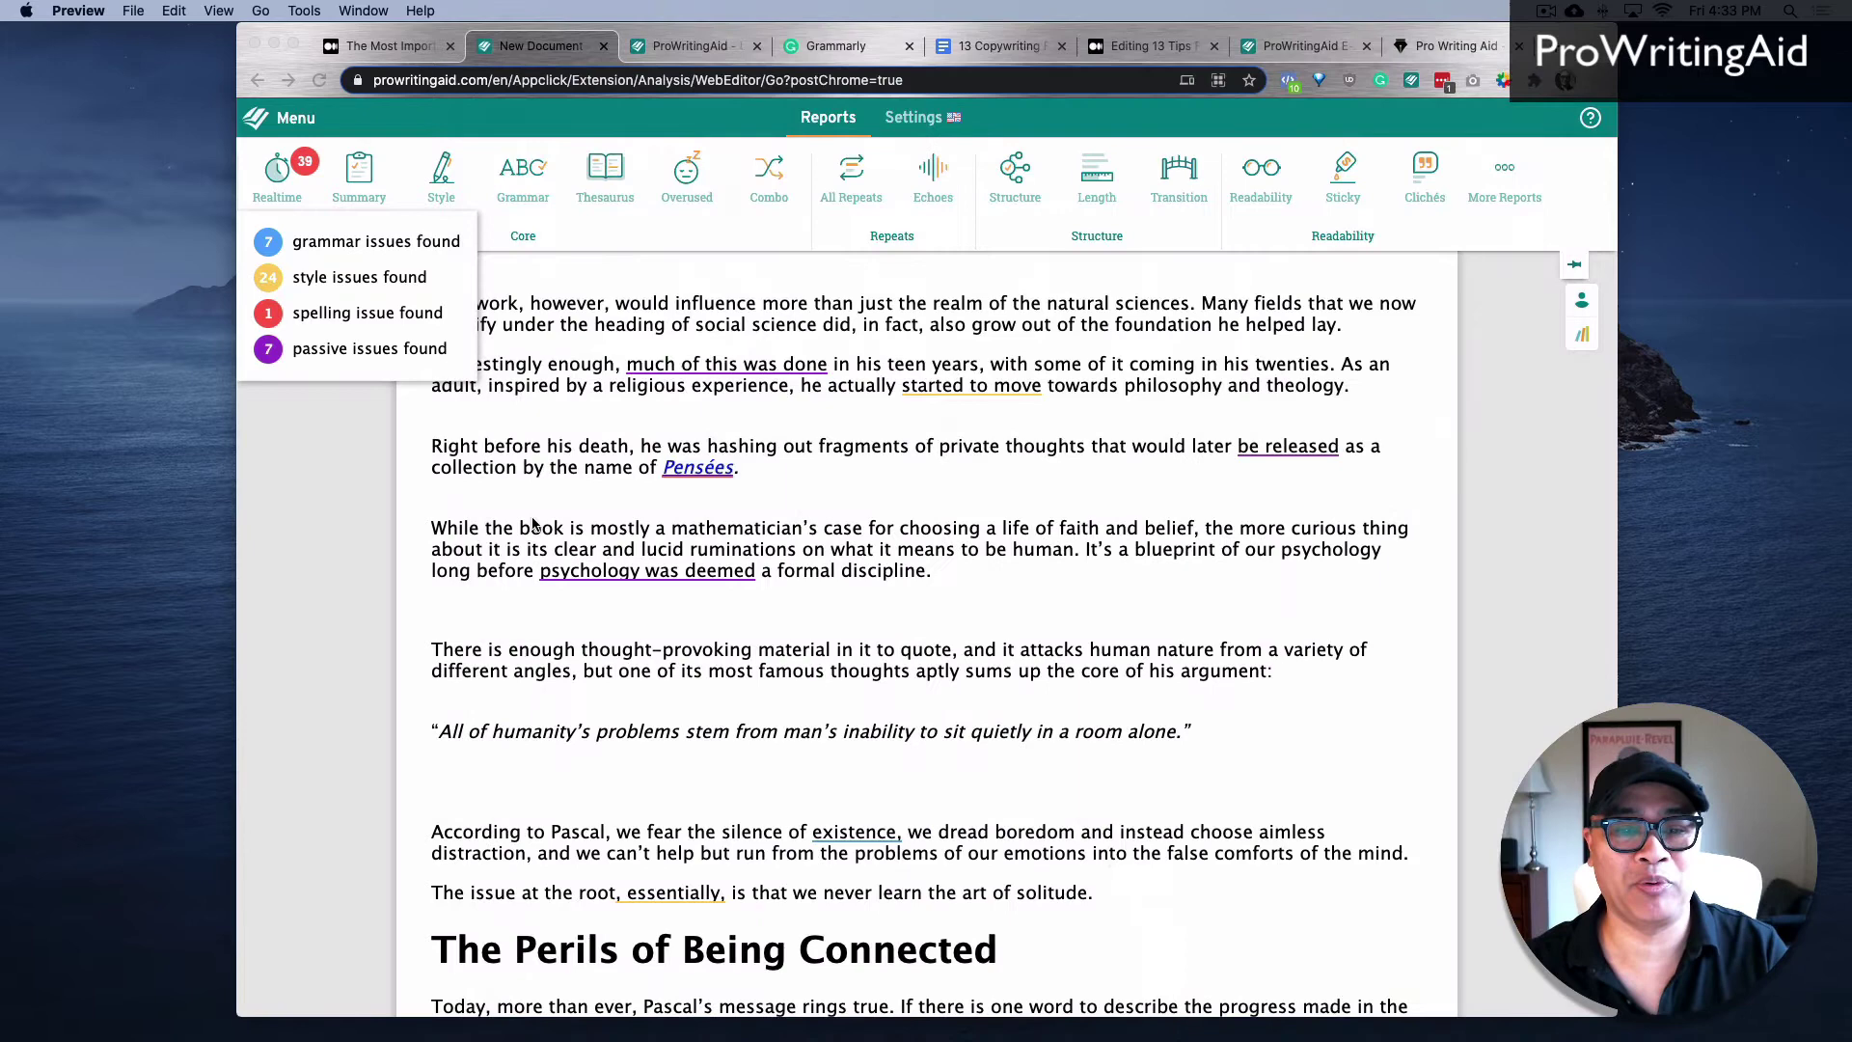
left_click(524, 417)
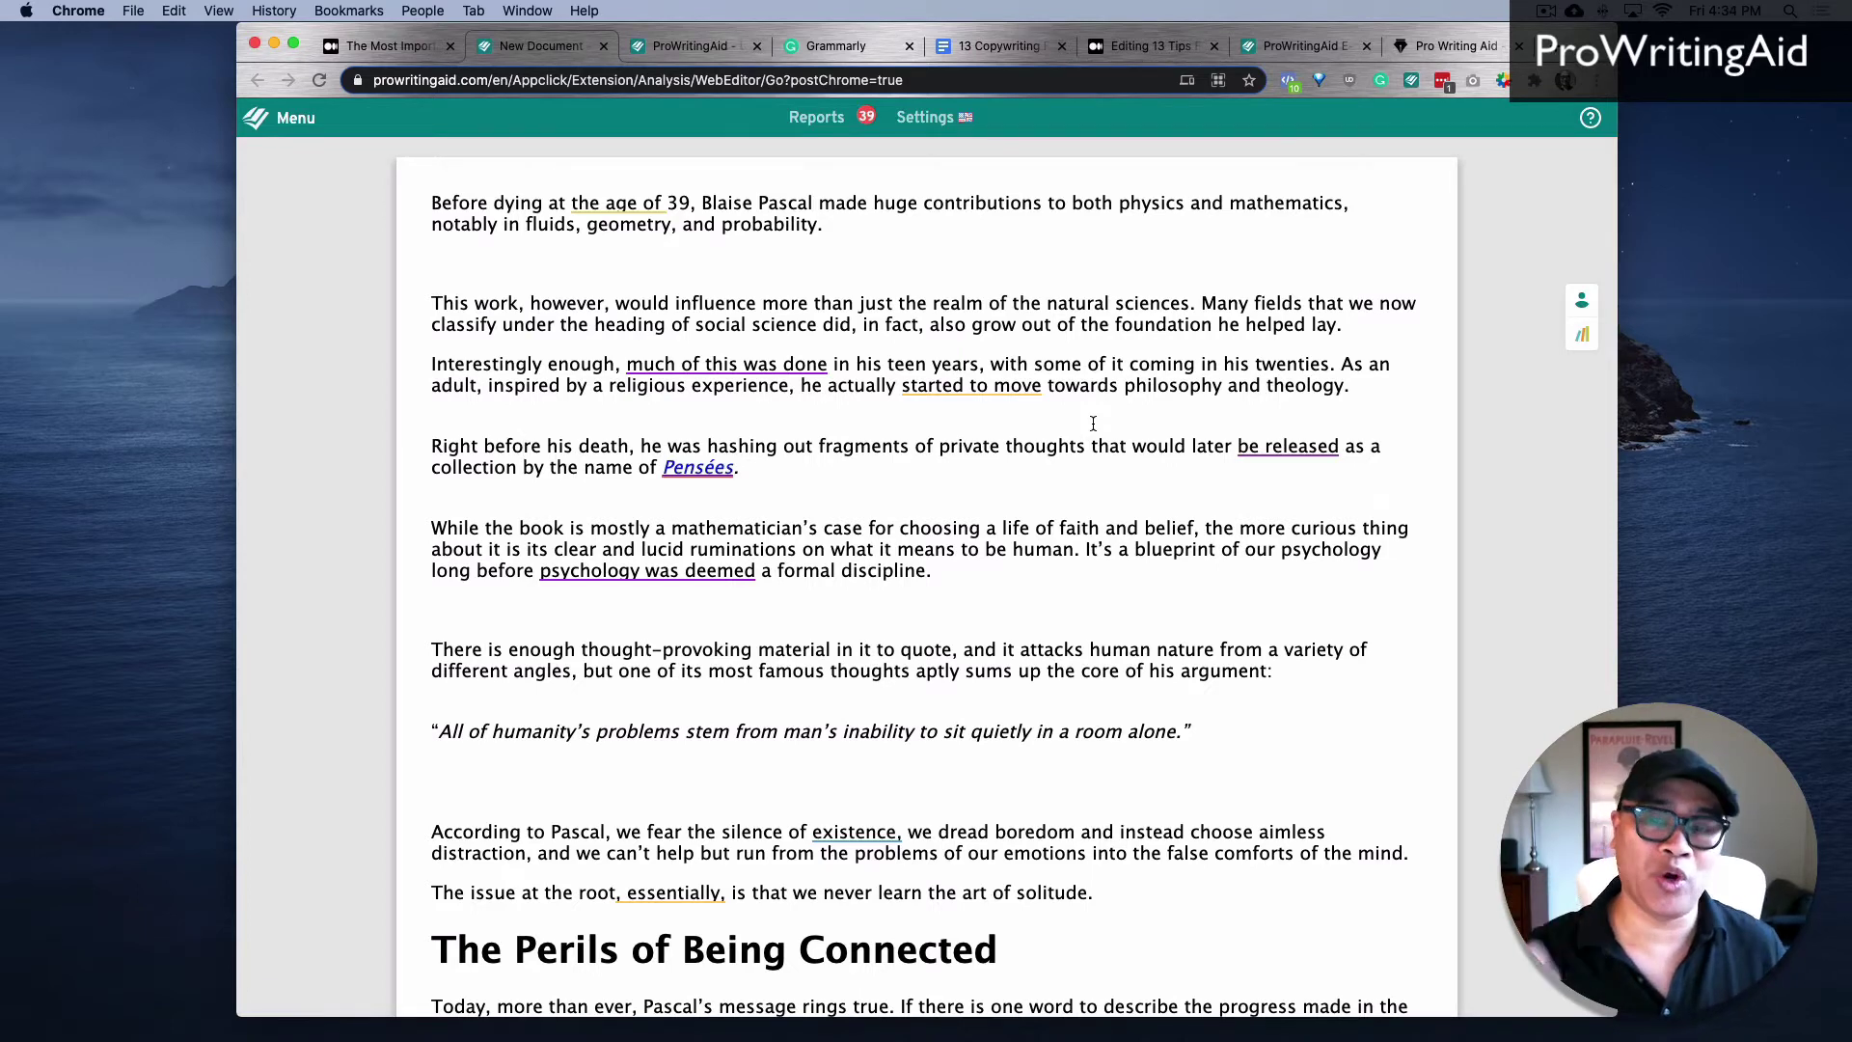
left_click(1411, 81)
mouse_move(969, 386)
left_click(894, 430)
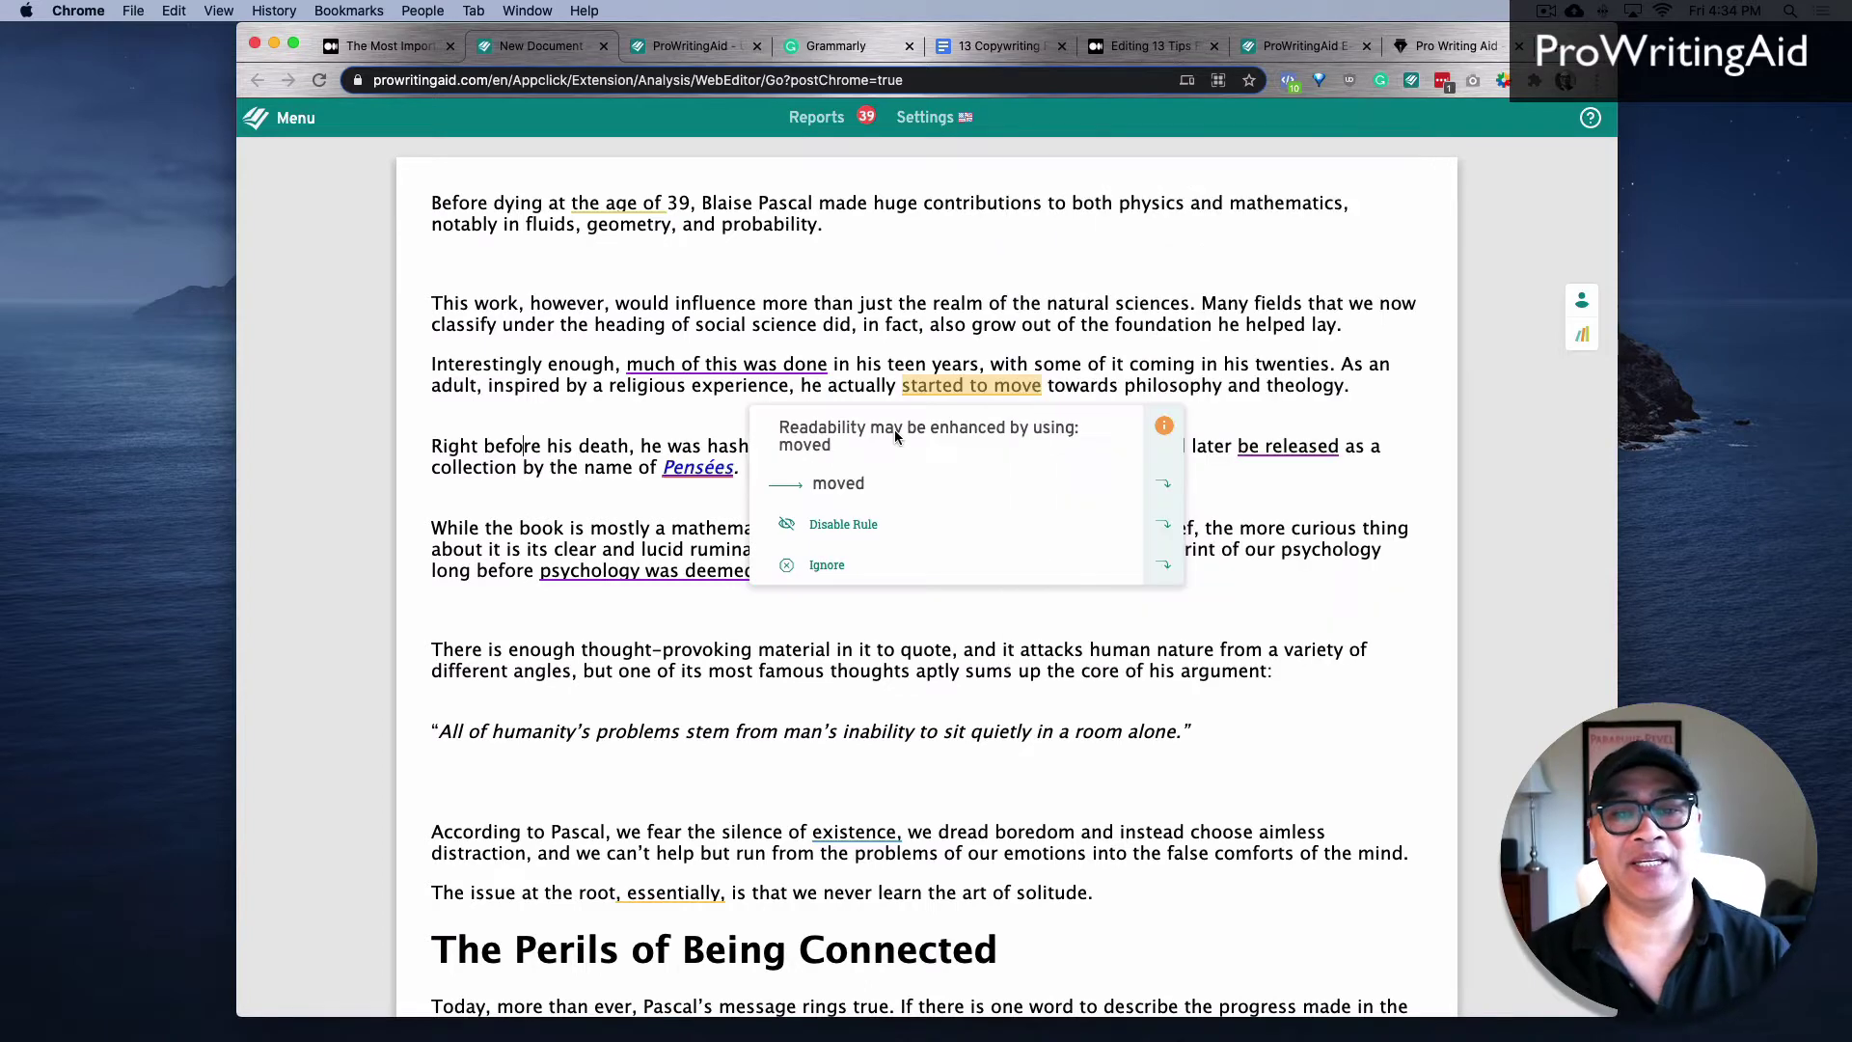
Look up 'realm' in Word Explorer and browse its adjective, adverb and noun alliterations
double_click(950, 301)
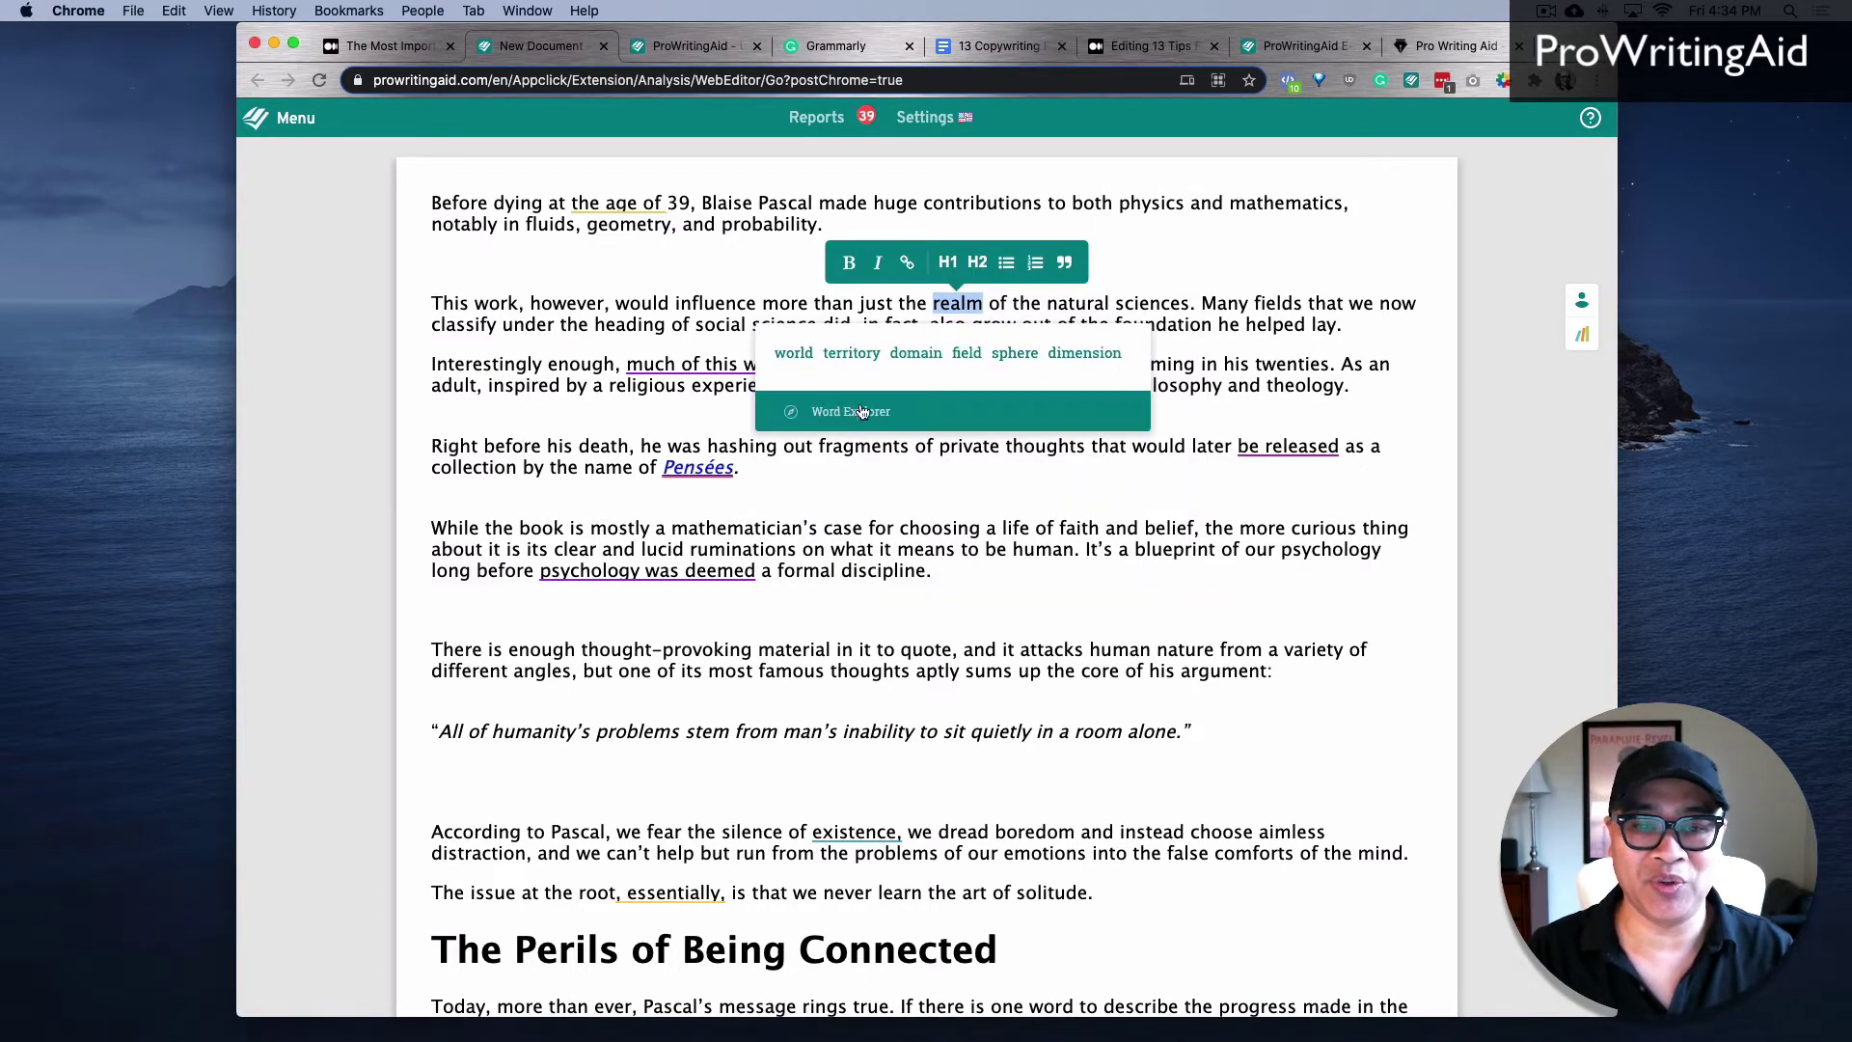
left_click(861, 421)
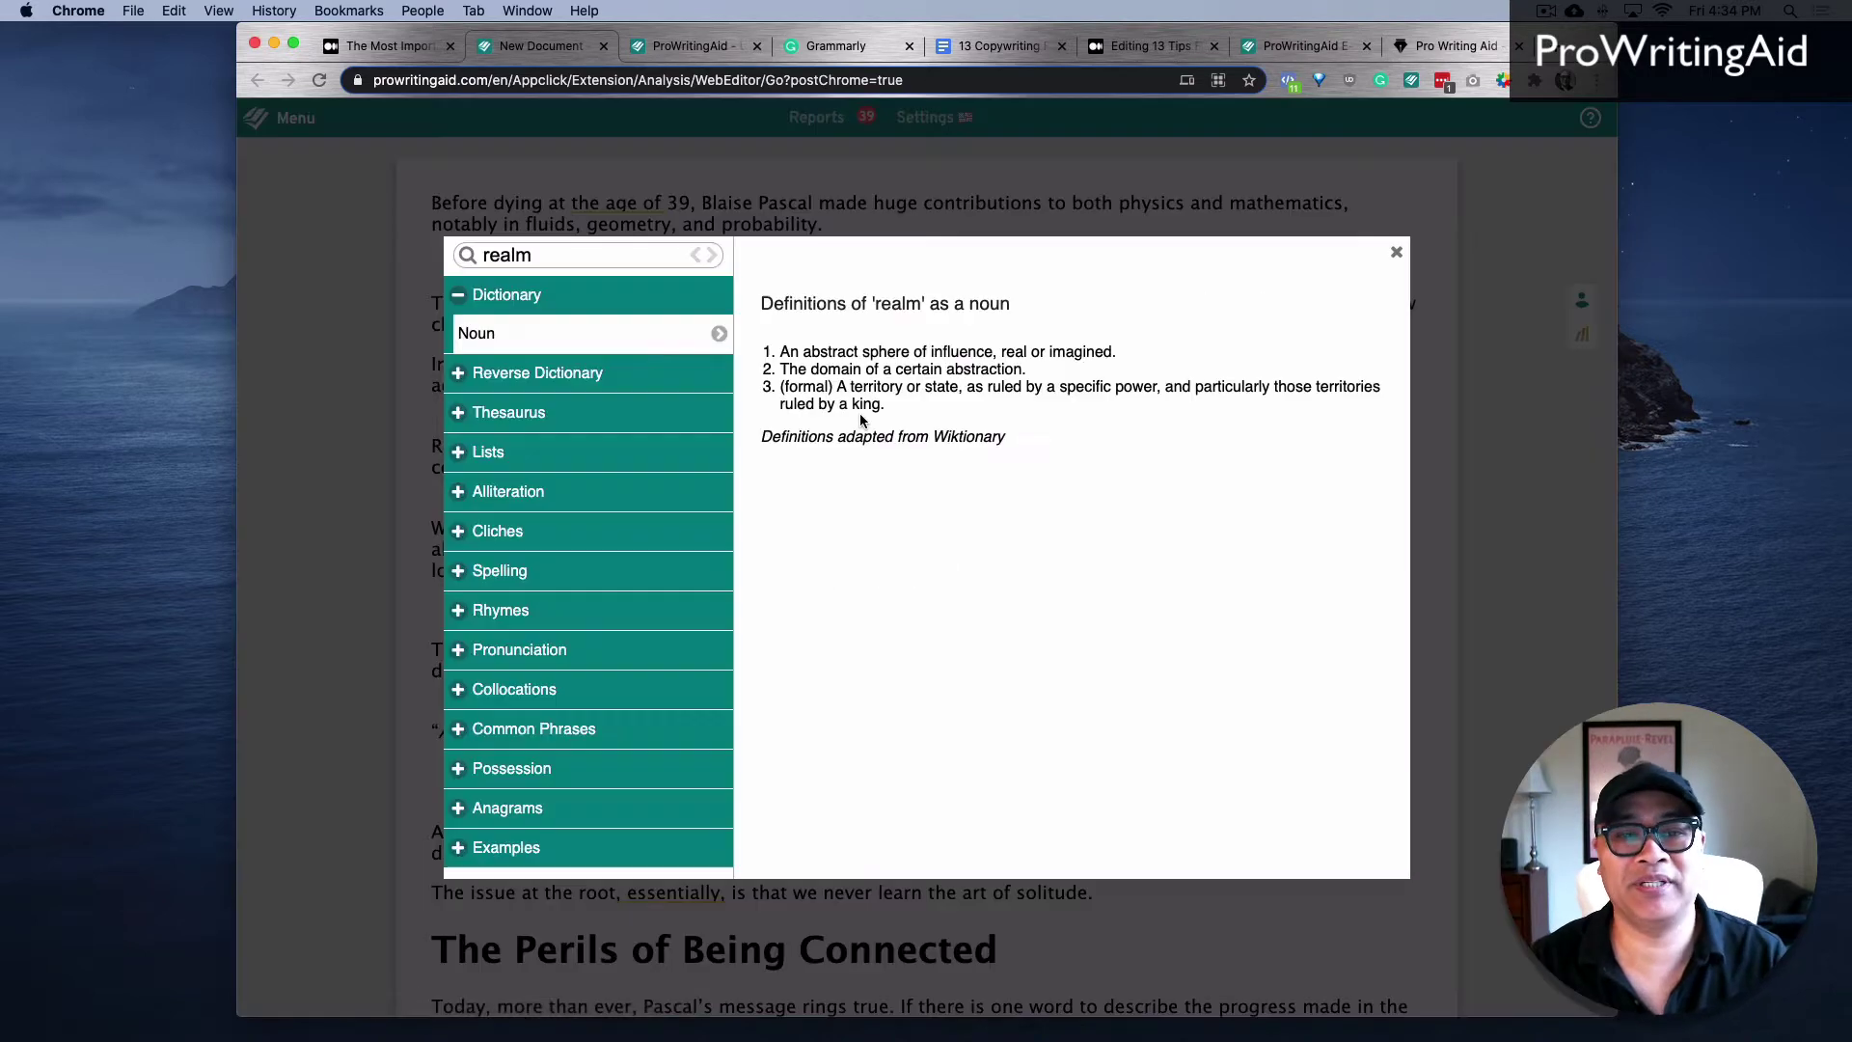
left_click(503, 494)
left_click(538, 490)
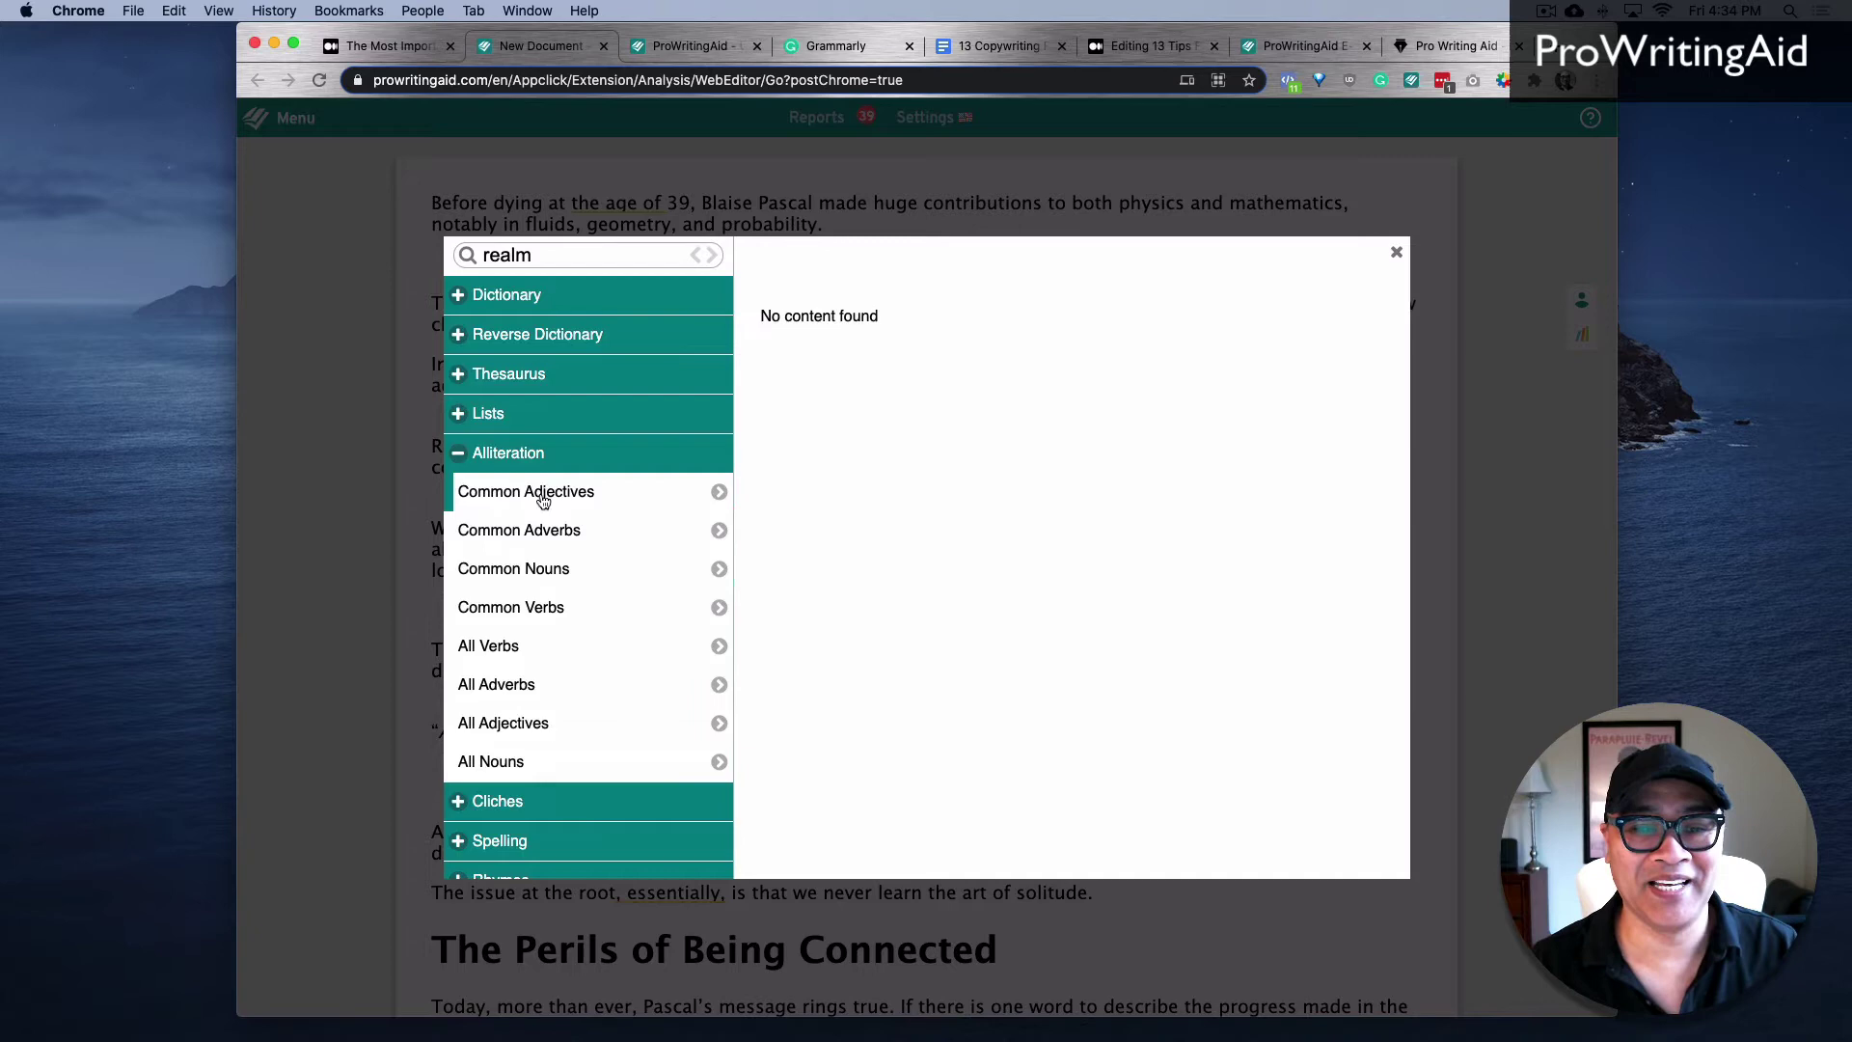
left_click(518, 531)
left_click(519, 575)
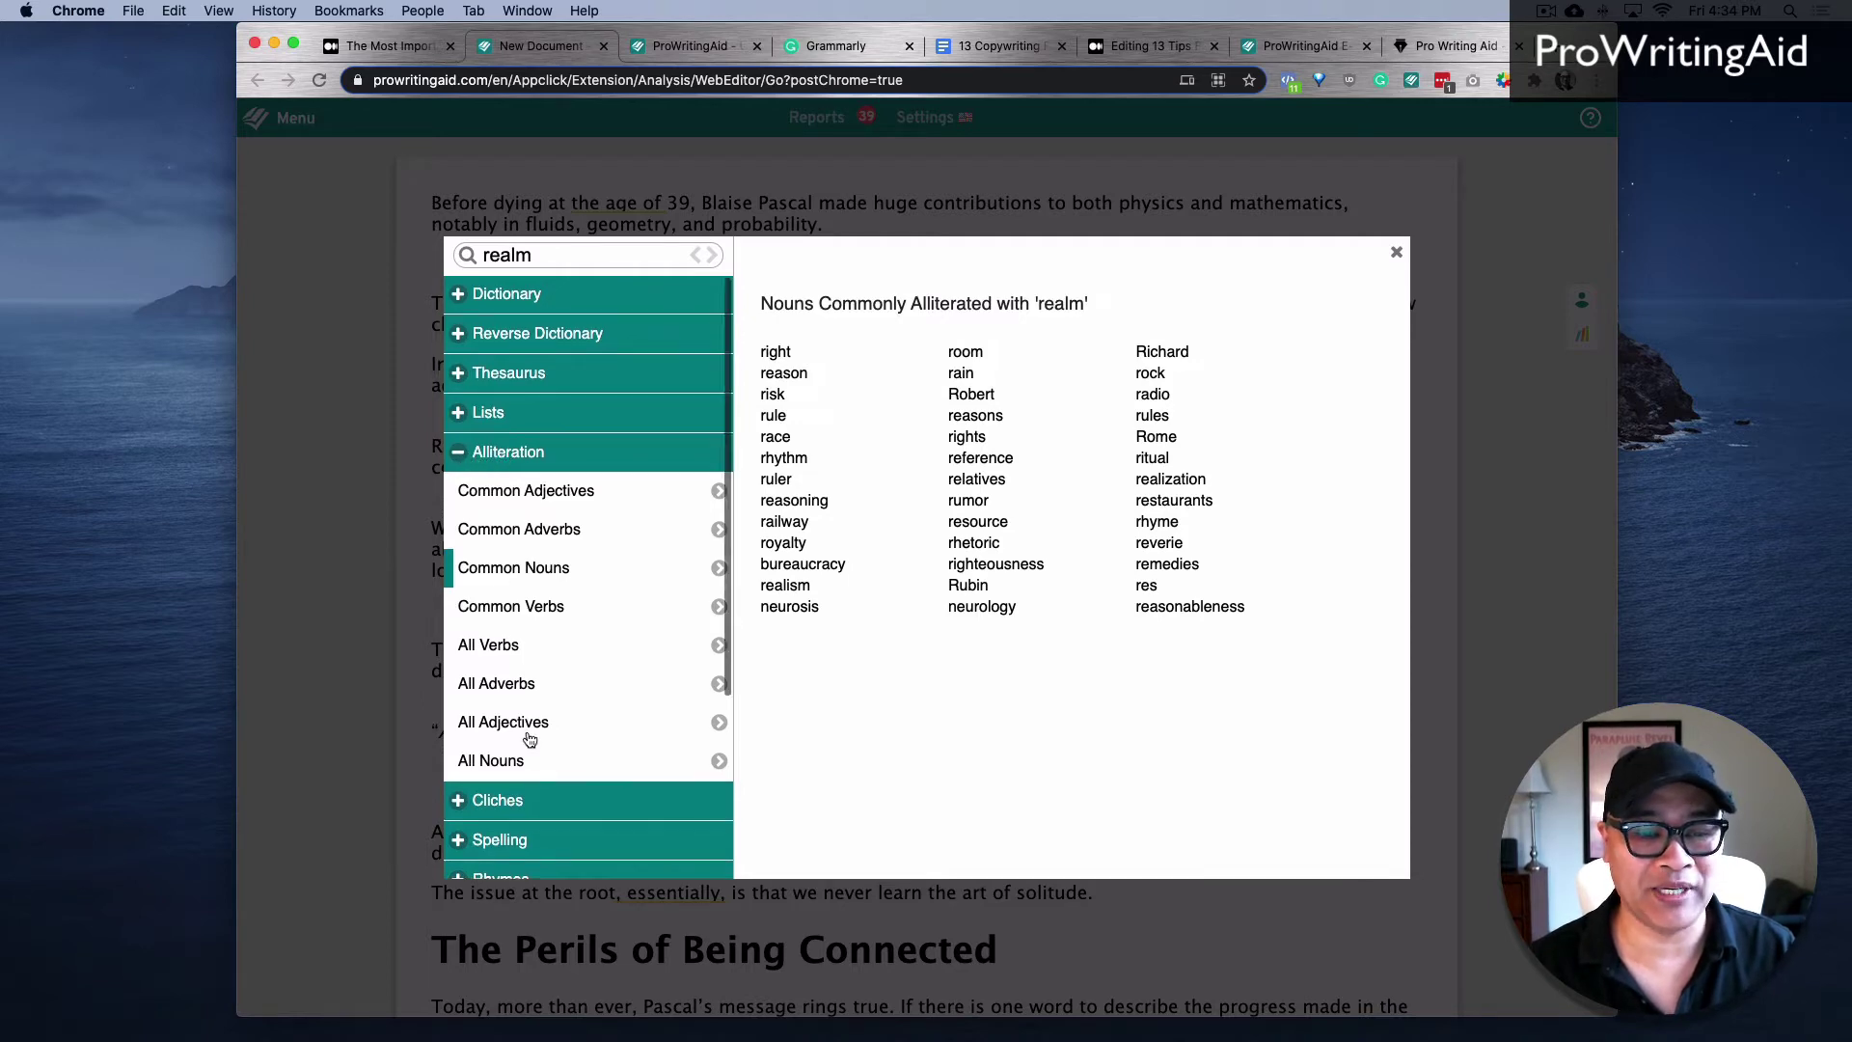
Browse 'realm' 2-word common phrases, collocations, and examples from books and quotes
scroll(554, 736, "down", 5)
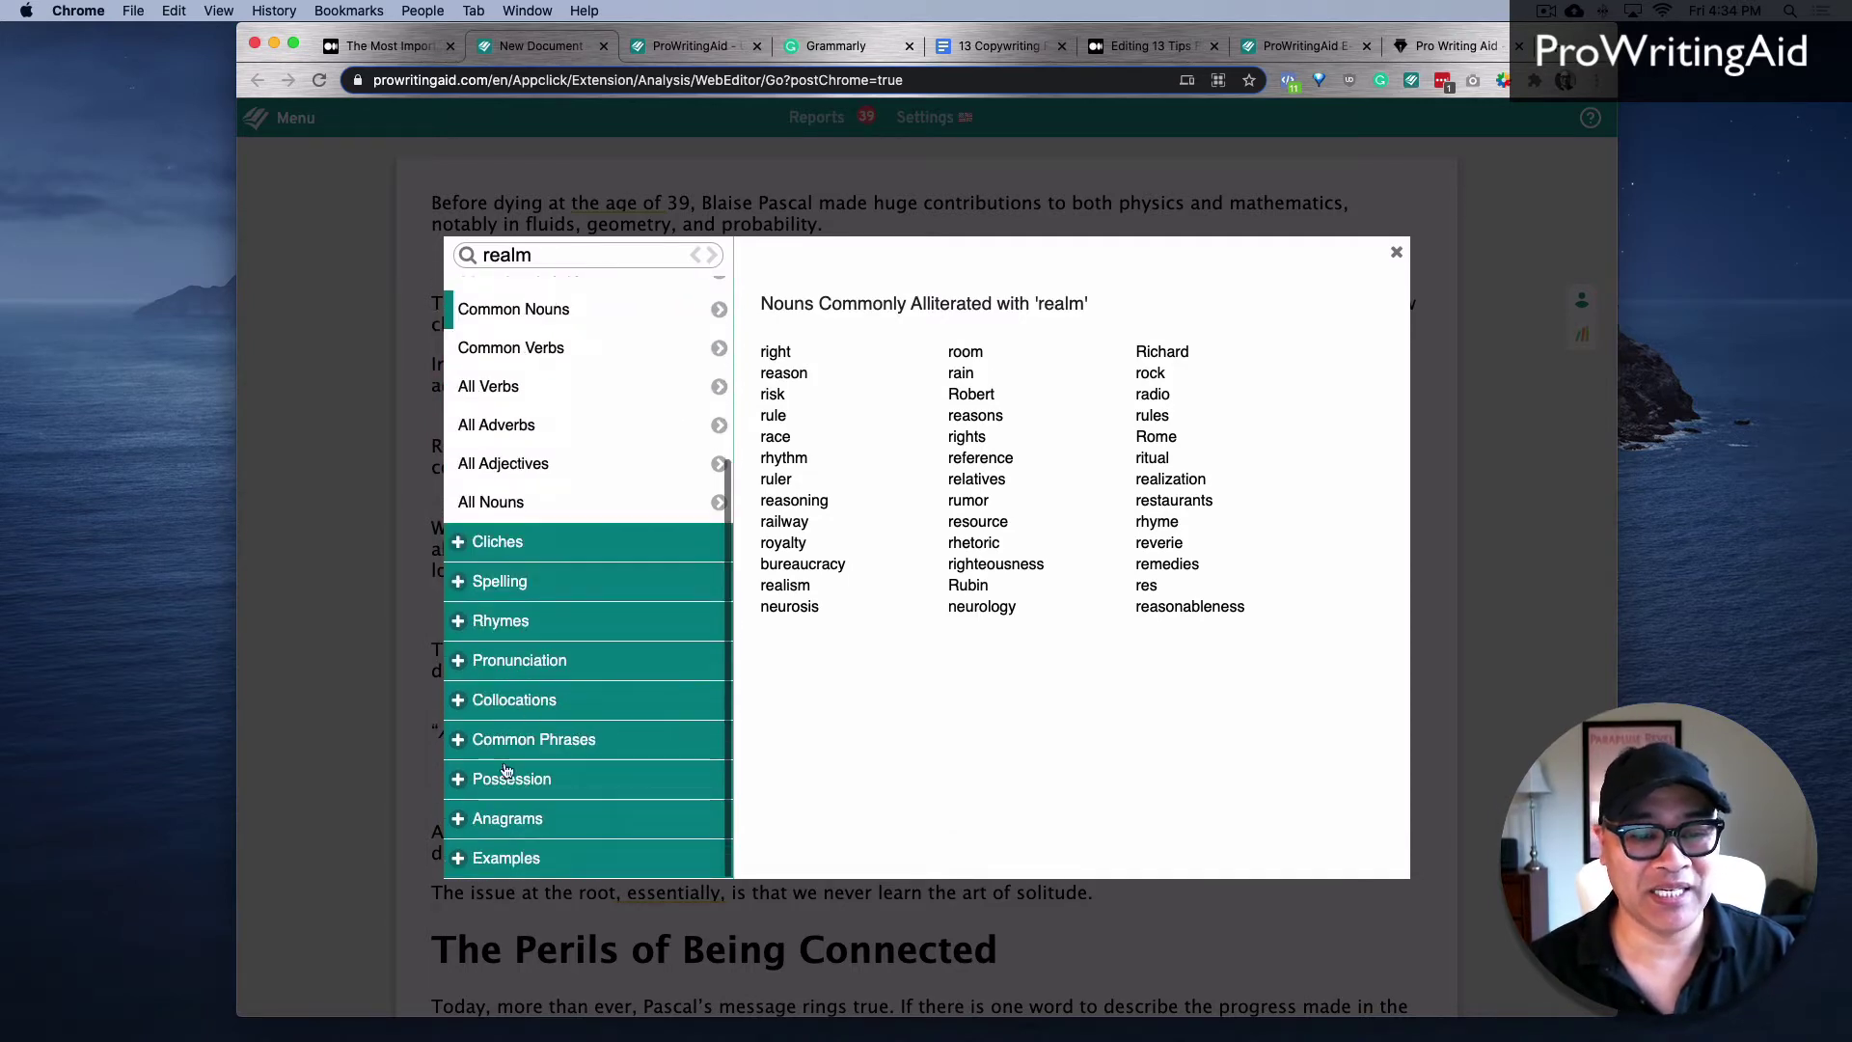
left_click(459, 738)
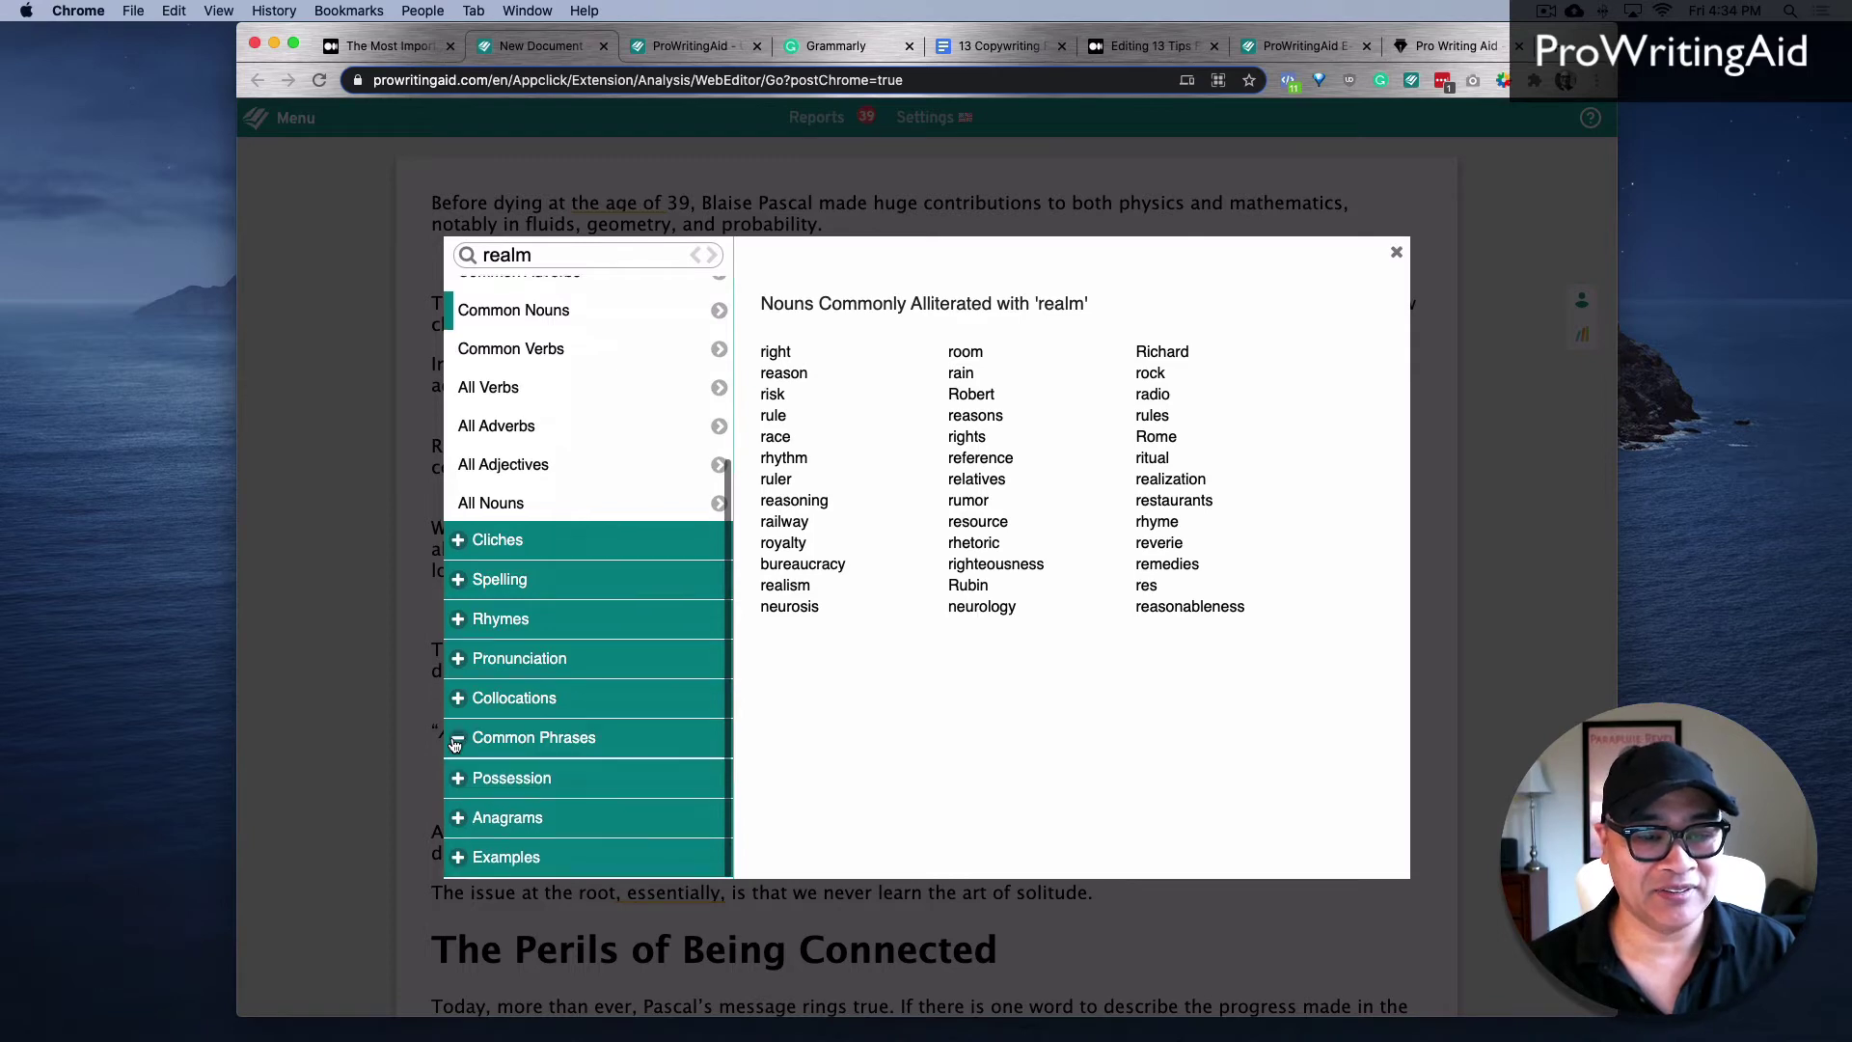
left_click(506, 625)
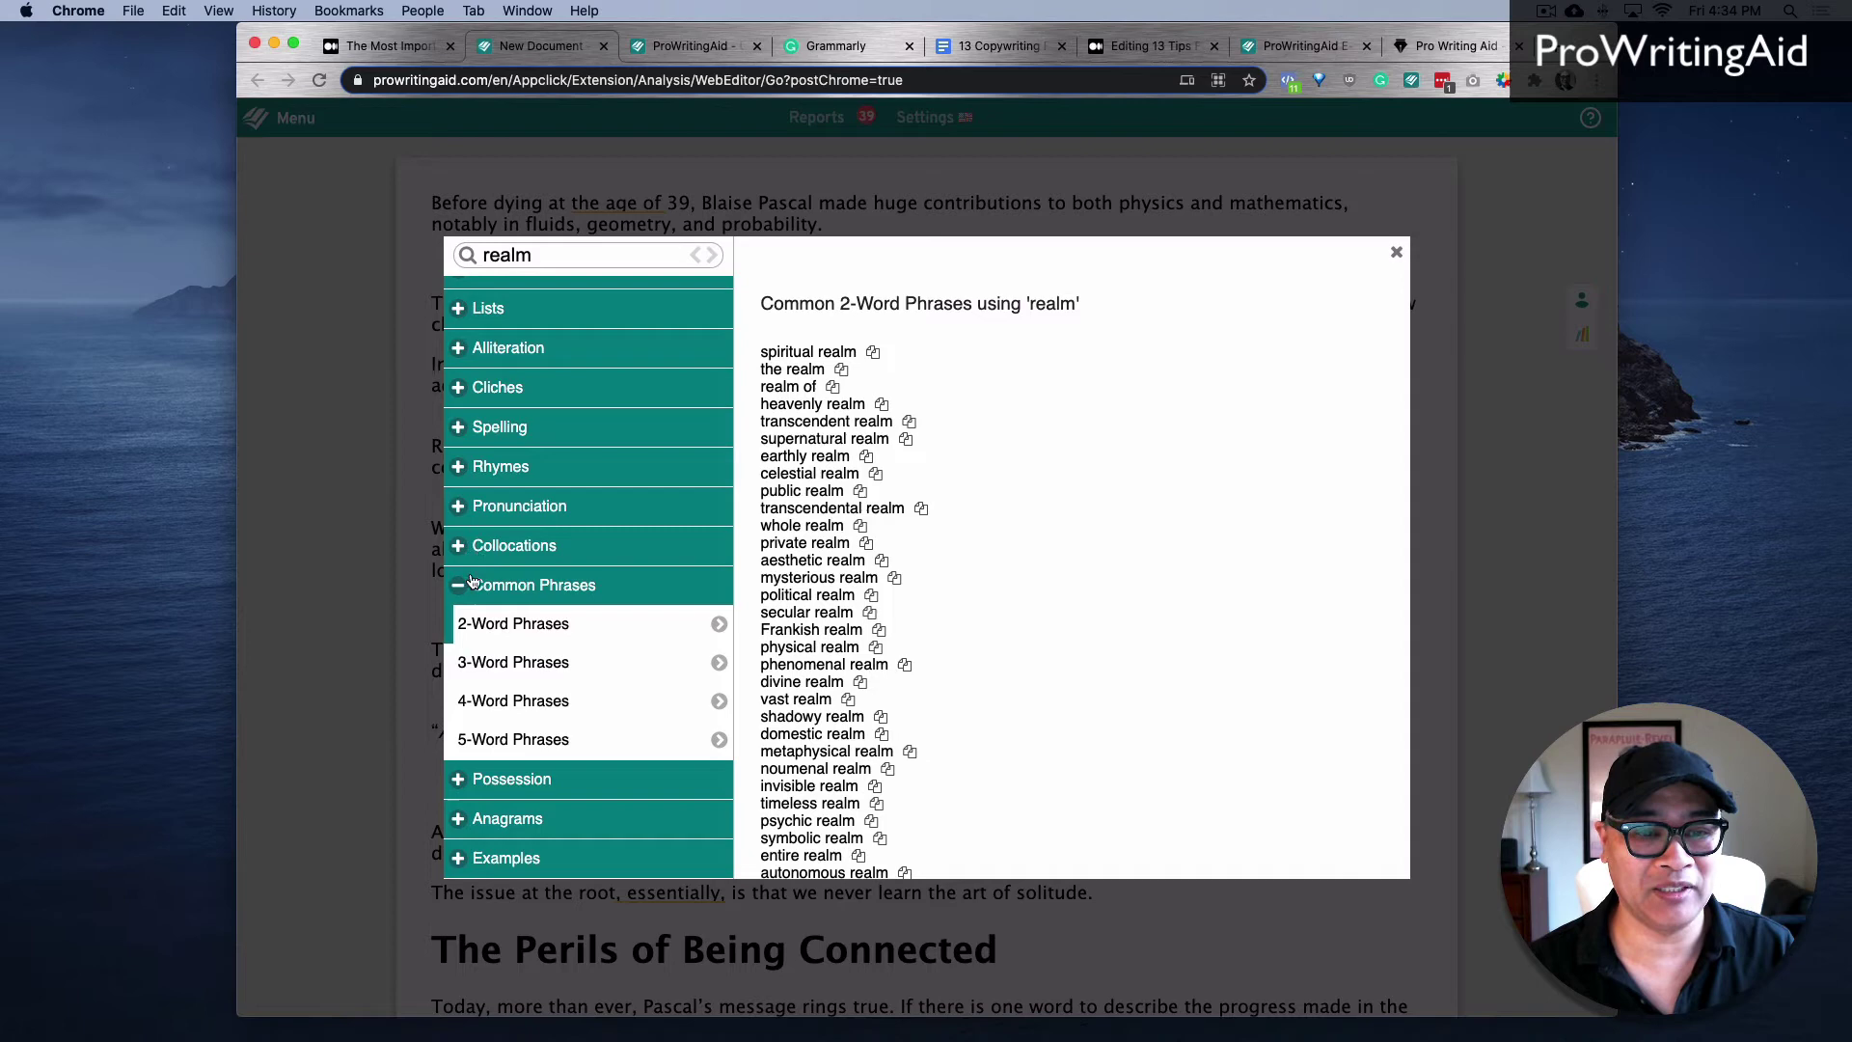
left_click(458, 546)
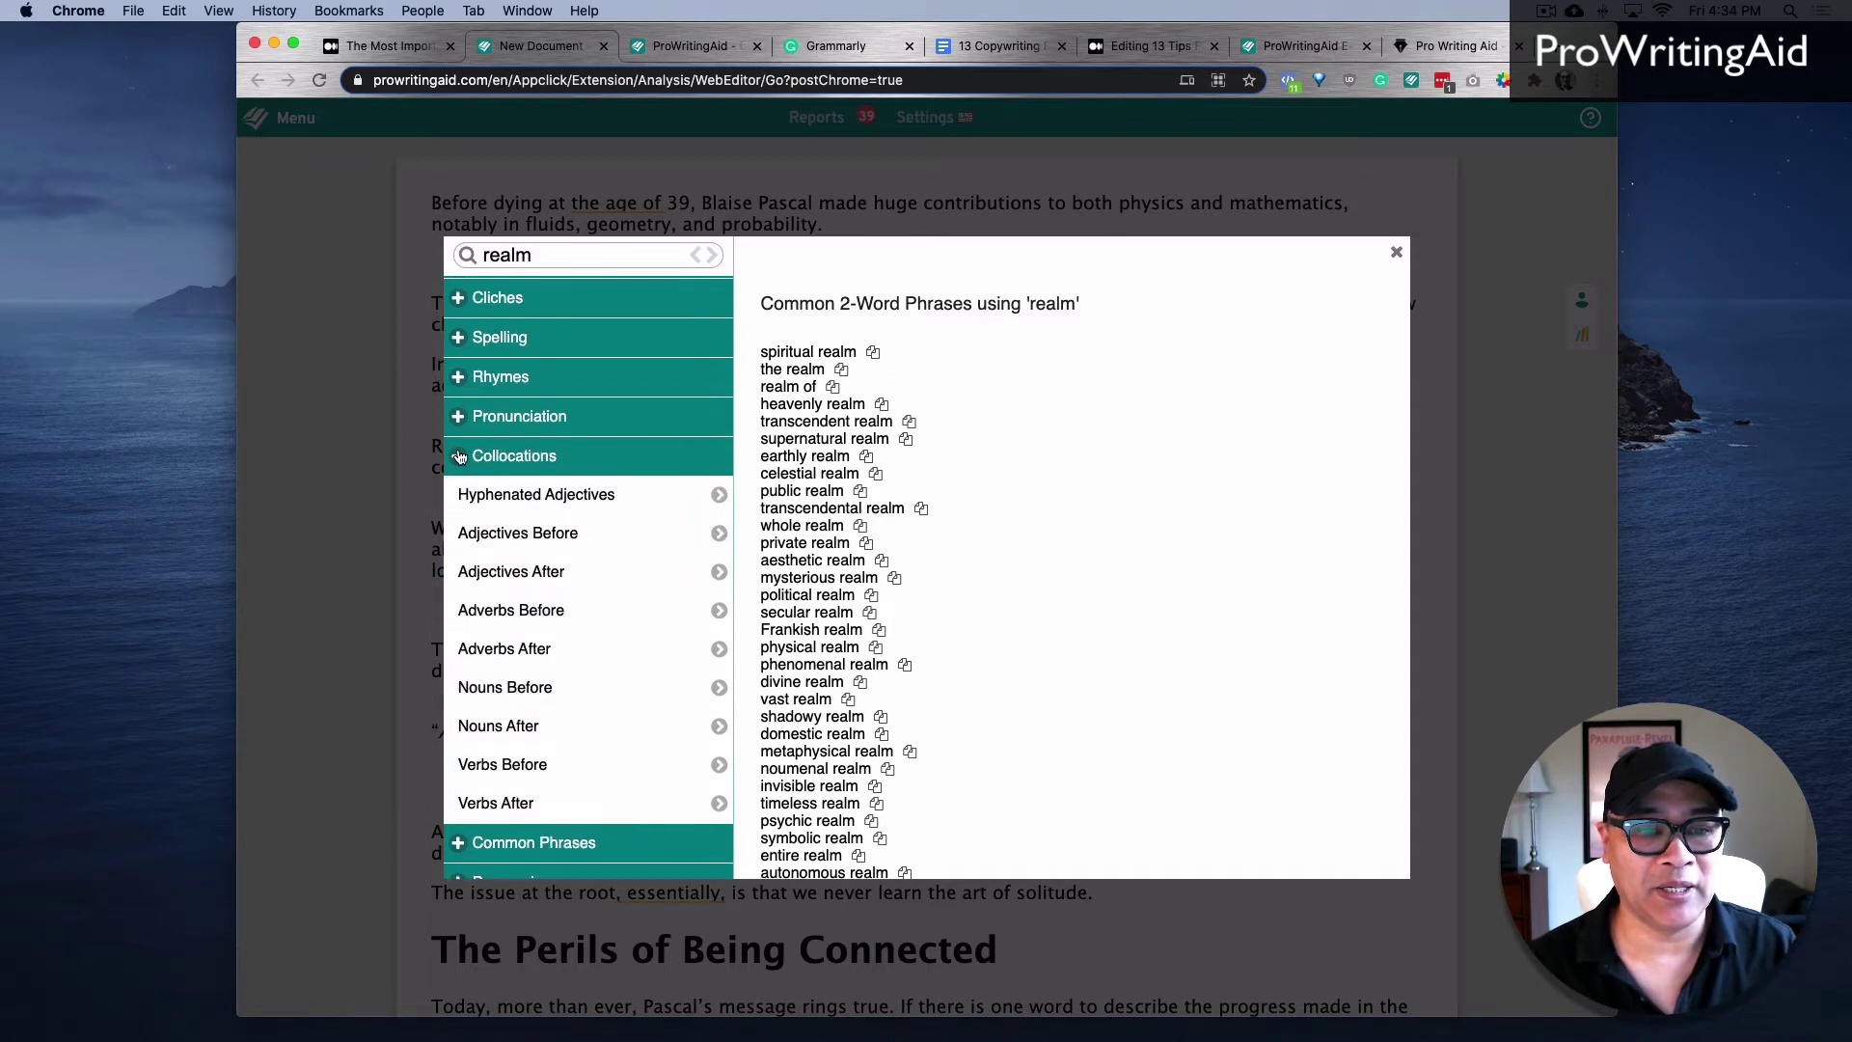
scroll(483, 730, "down", 3)
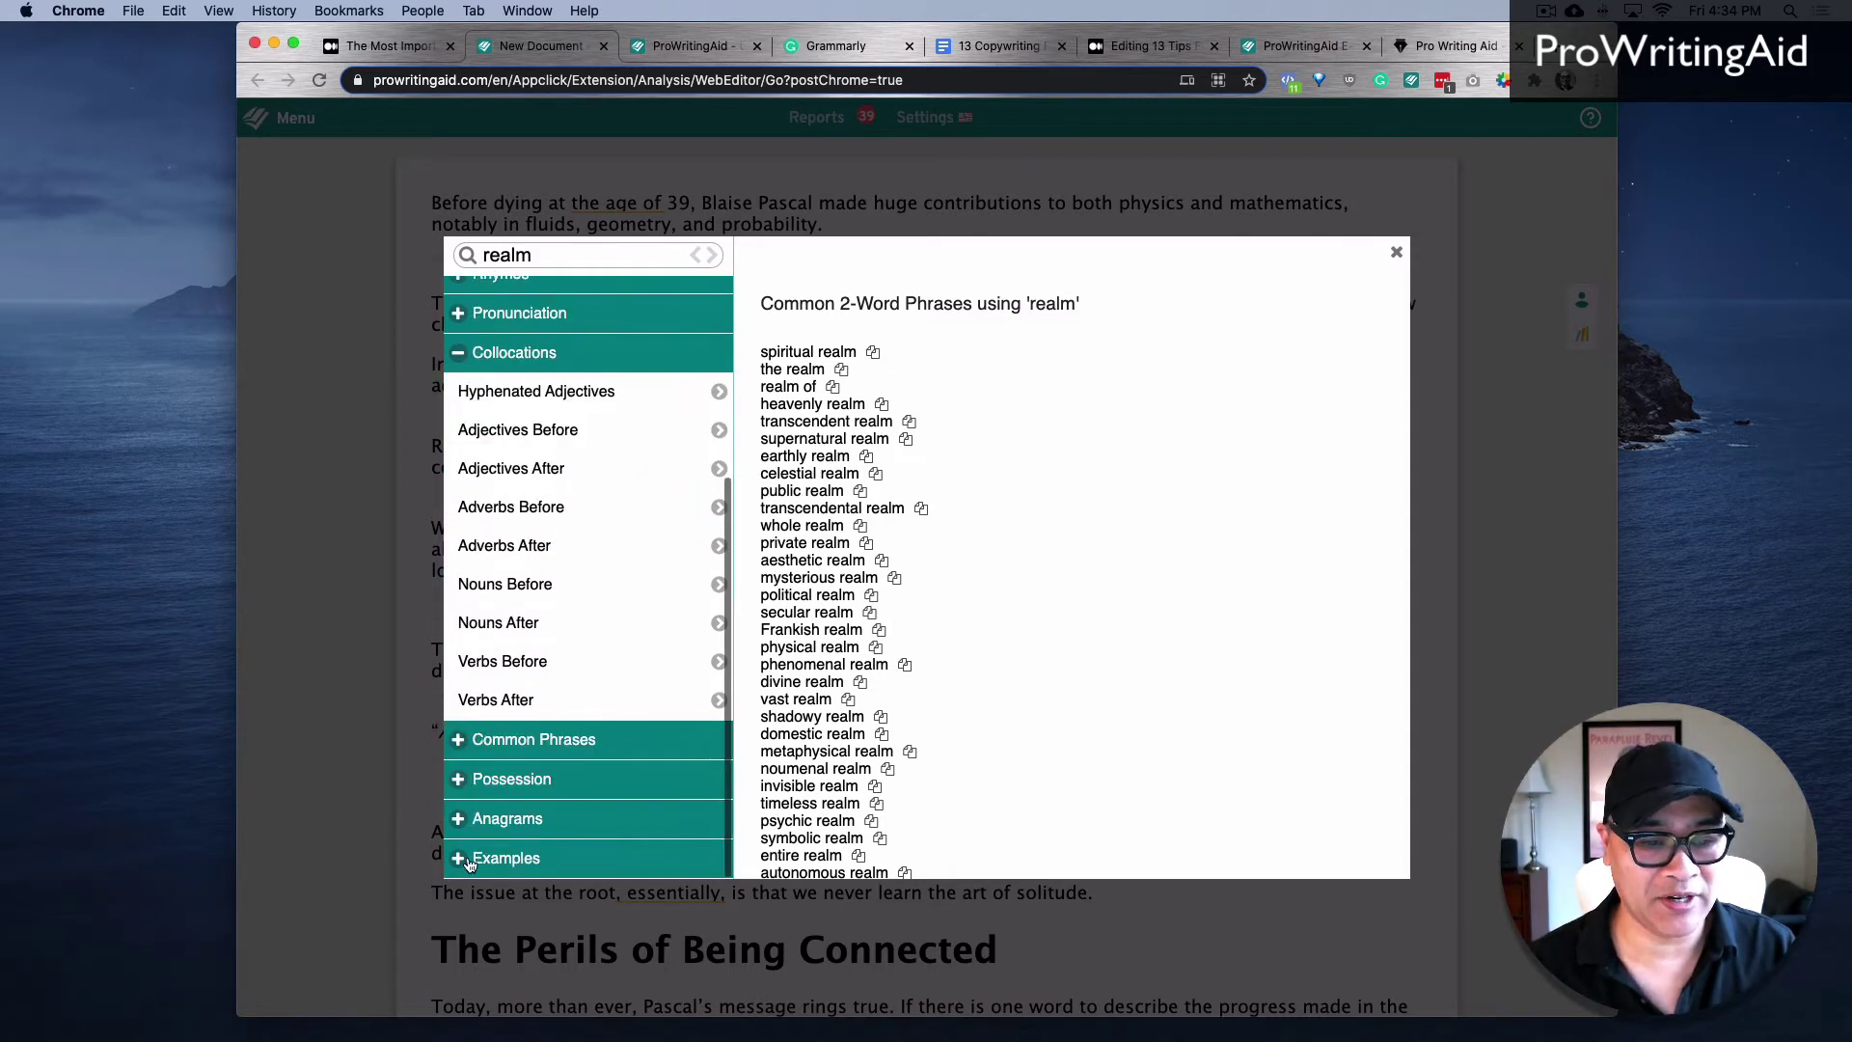
left_click(469, 861)
left_click(511, 826)
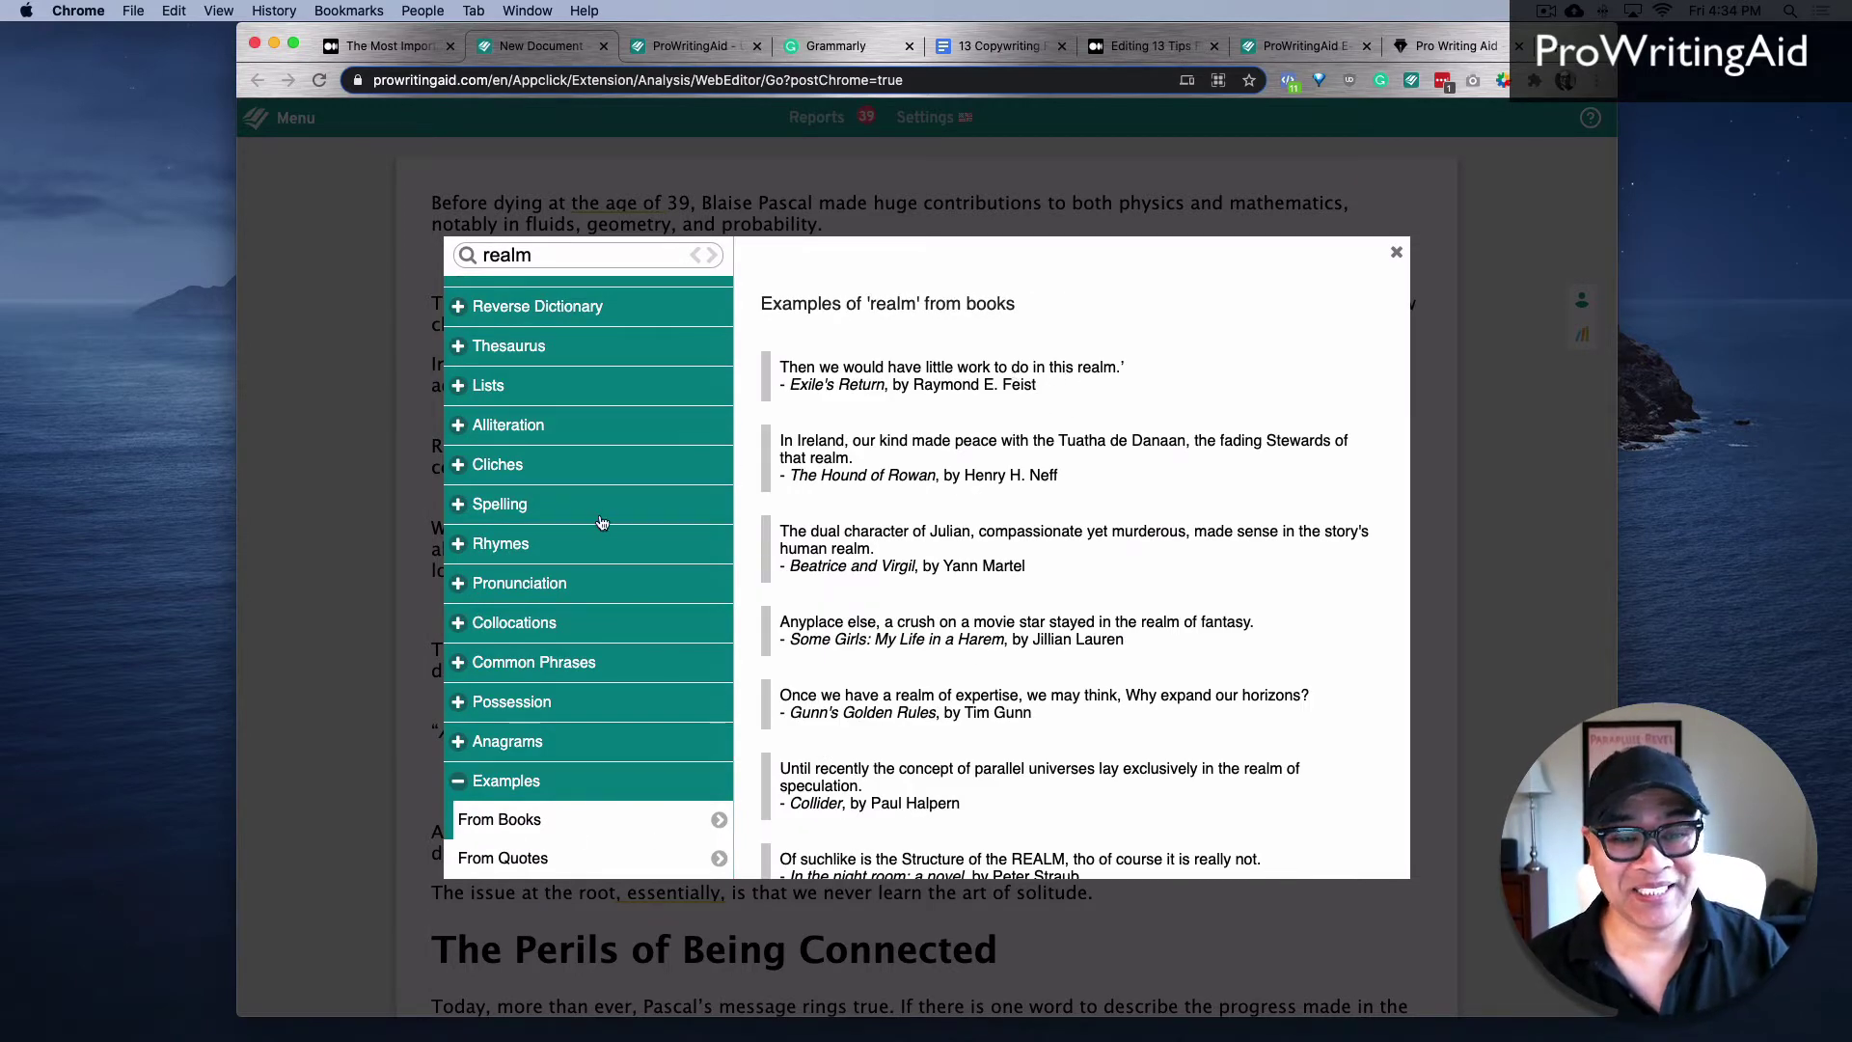
left_click(521, 861)
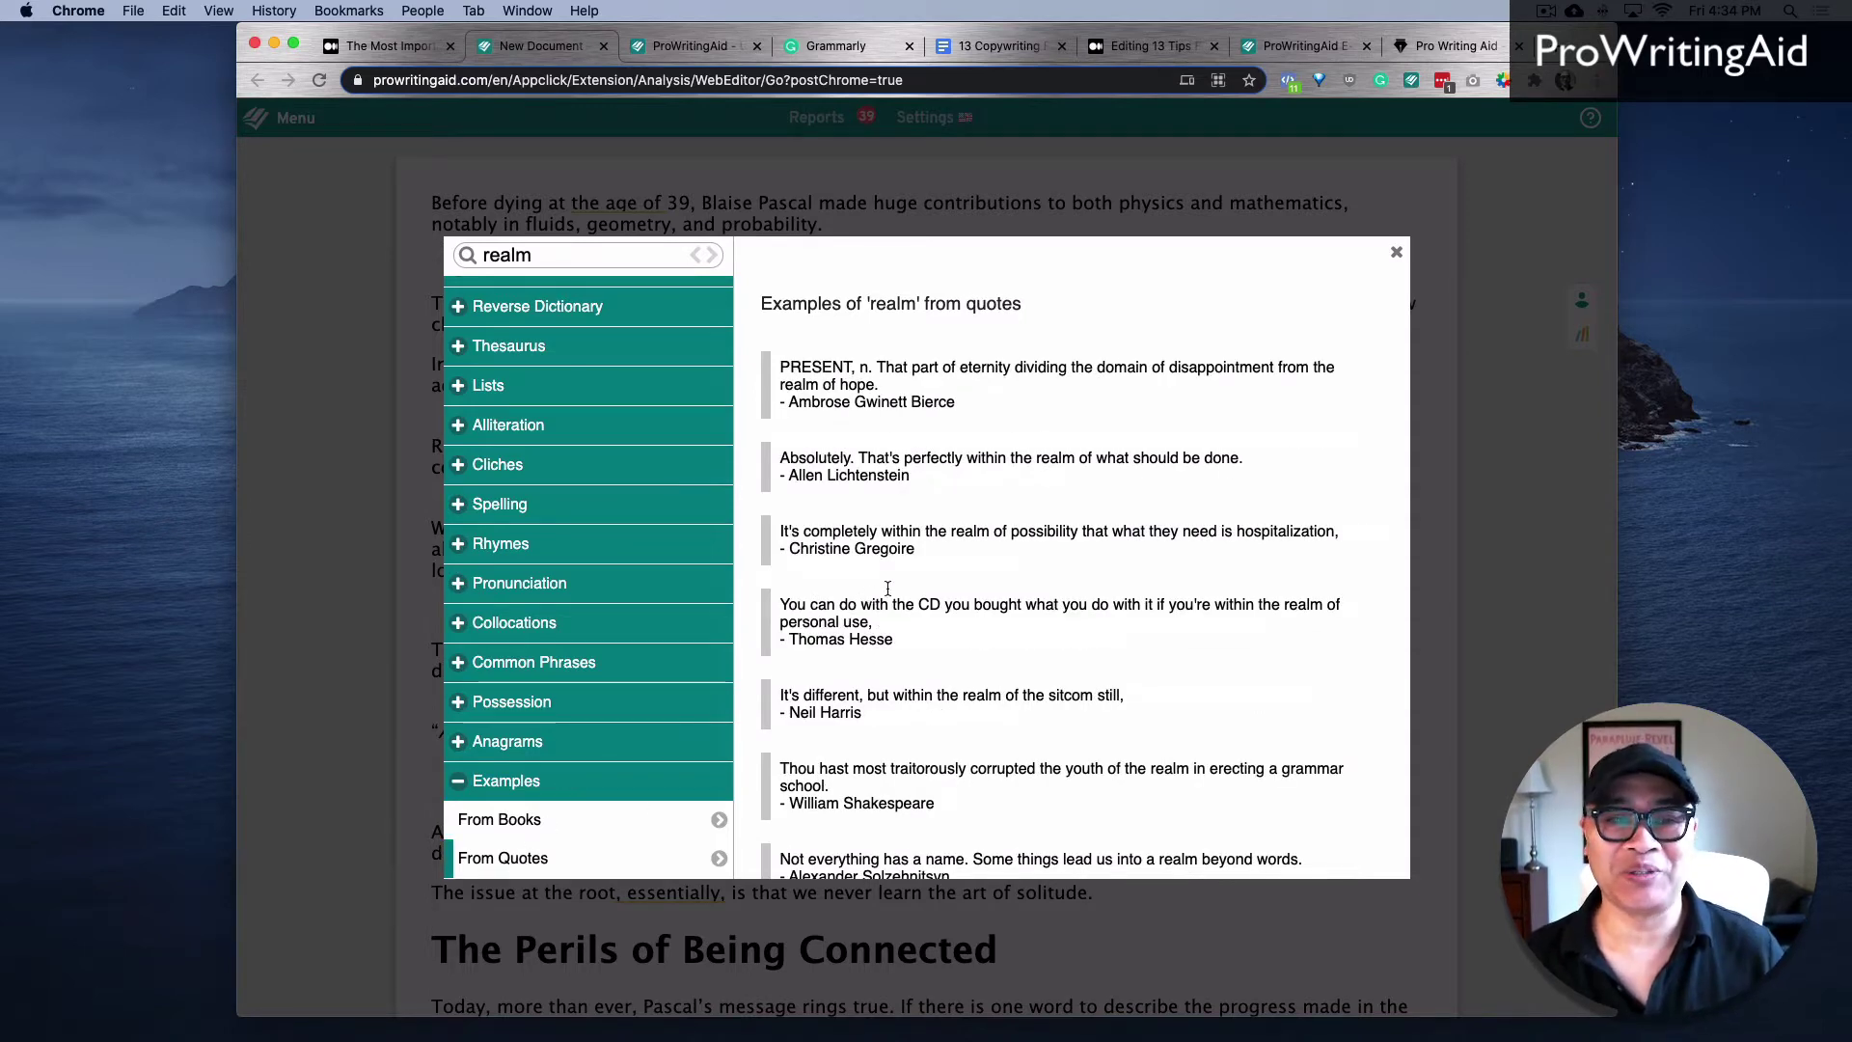
Close Word Explorer, check the synonyms for 'realm', then dismiss them
left_click(1396, 252)
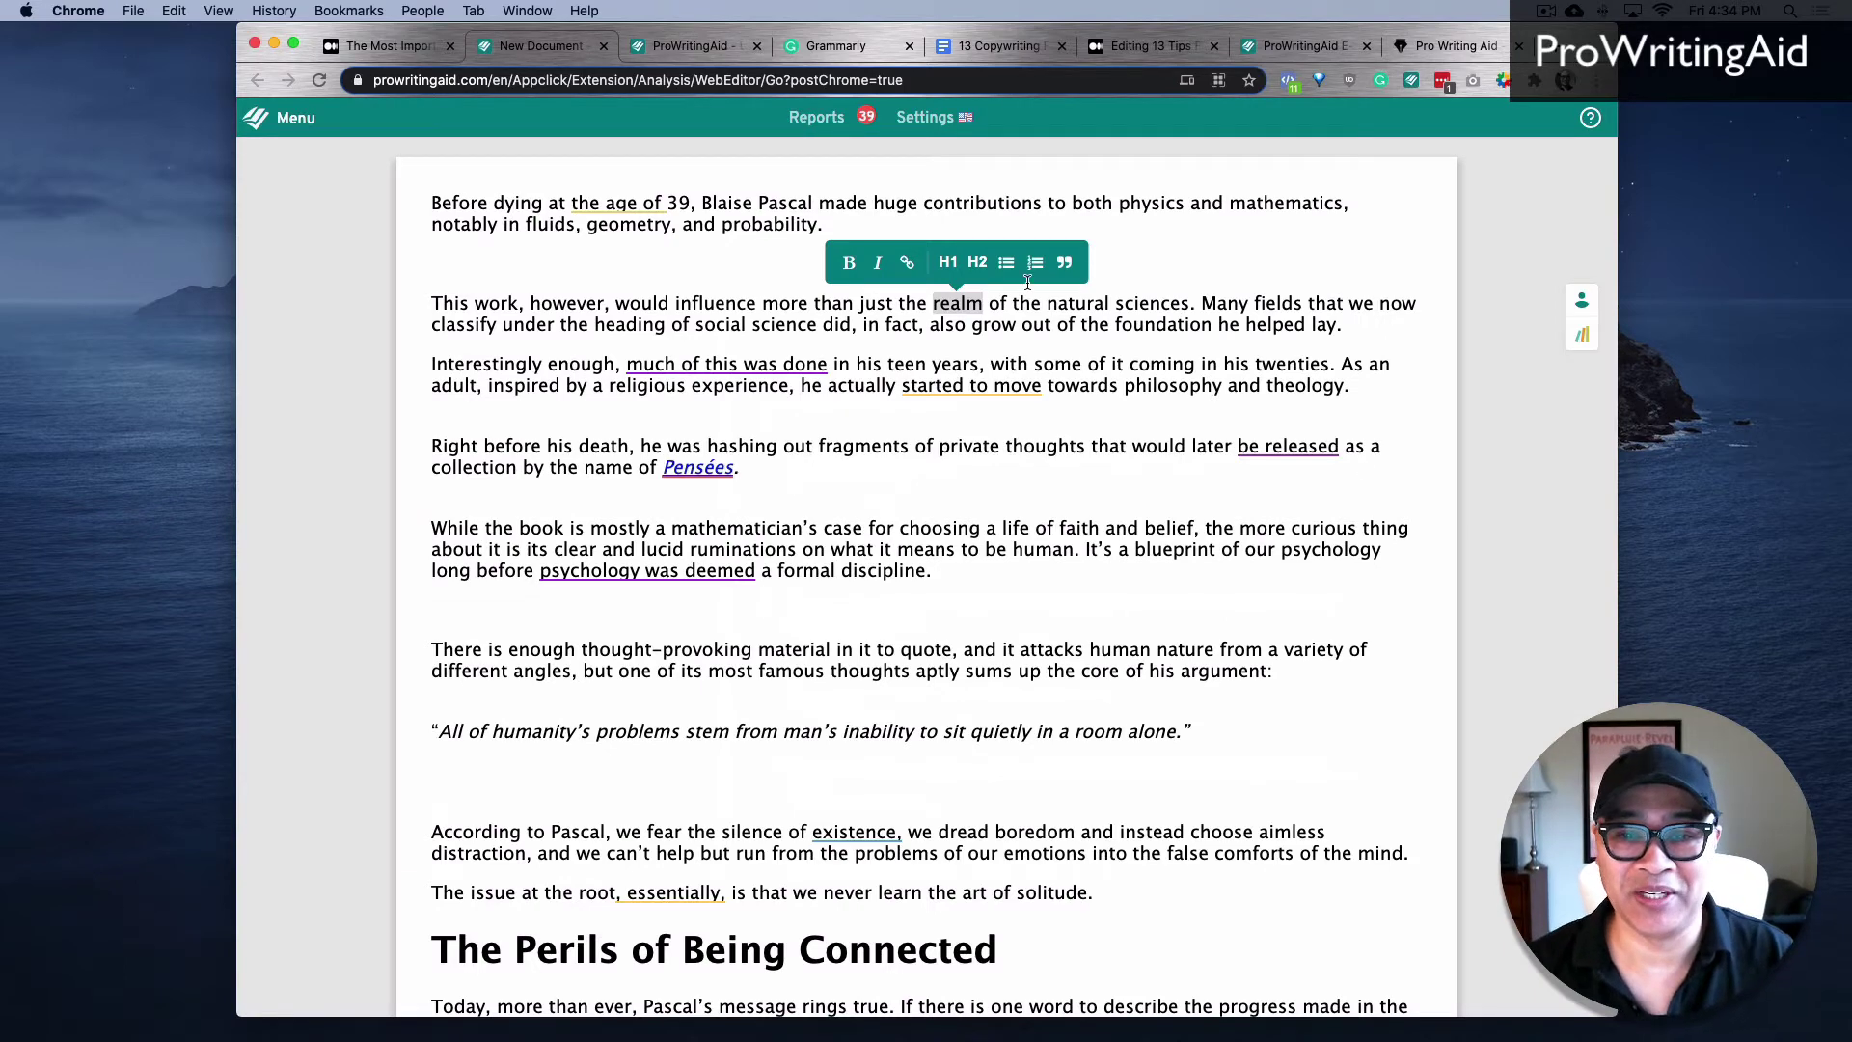
left_click(1003, 306)
double_click(945, 307)
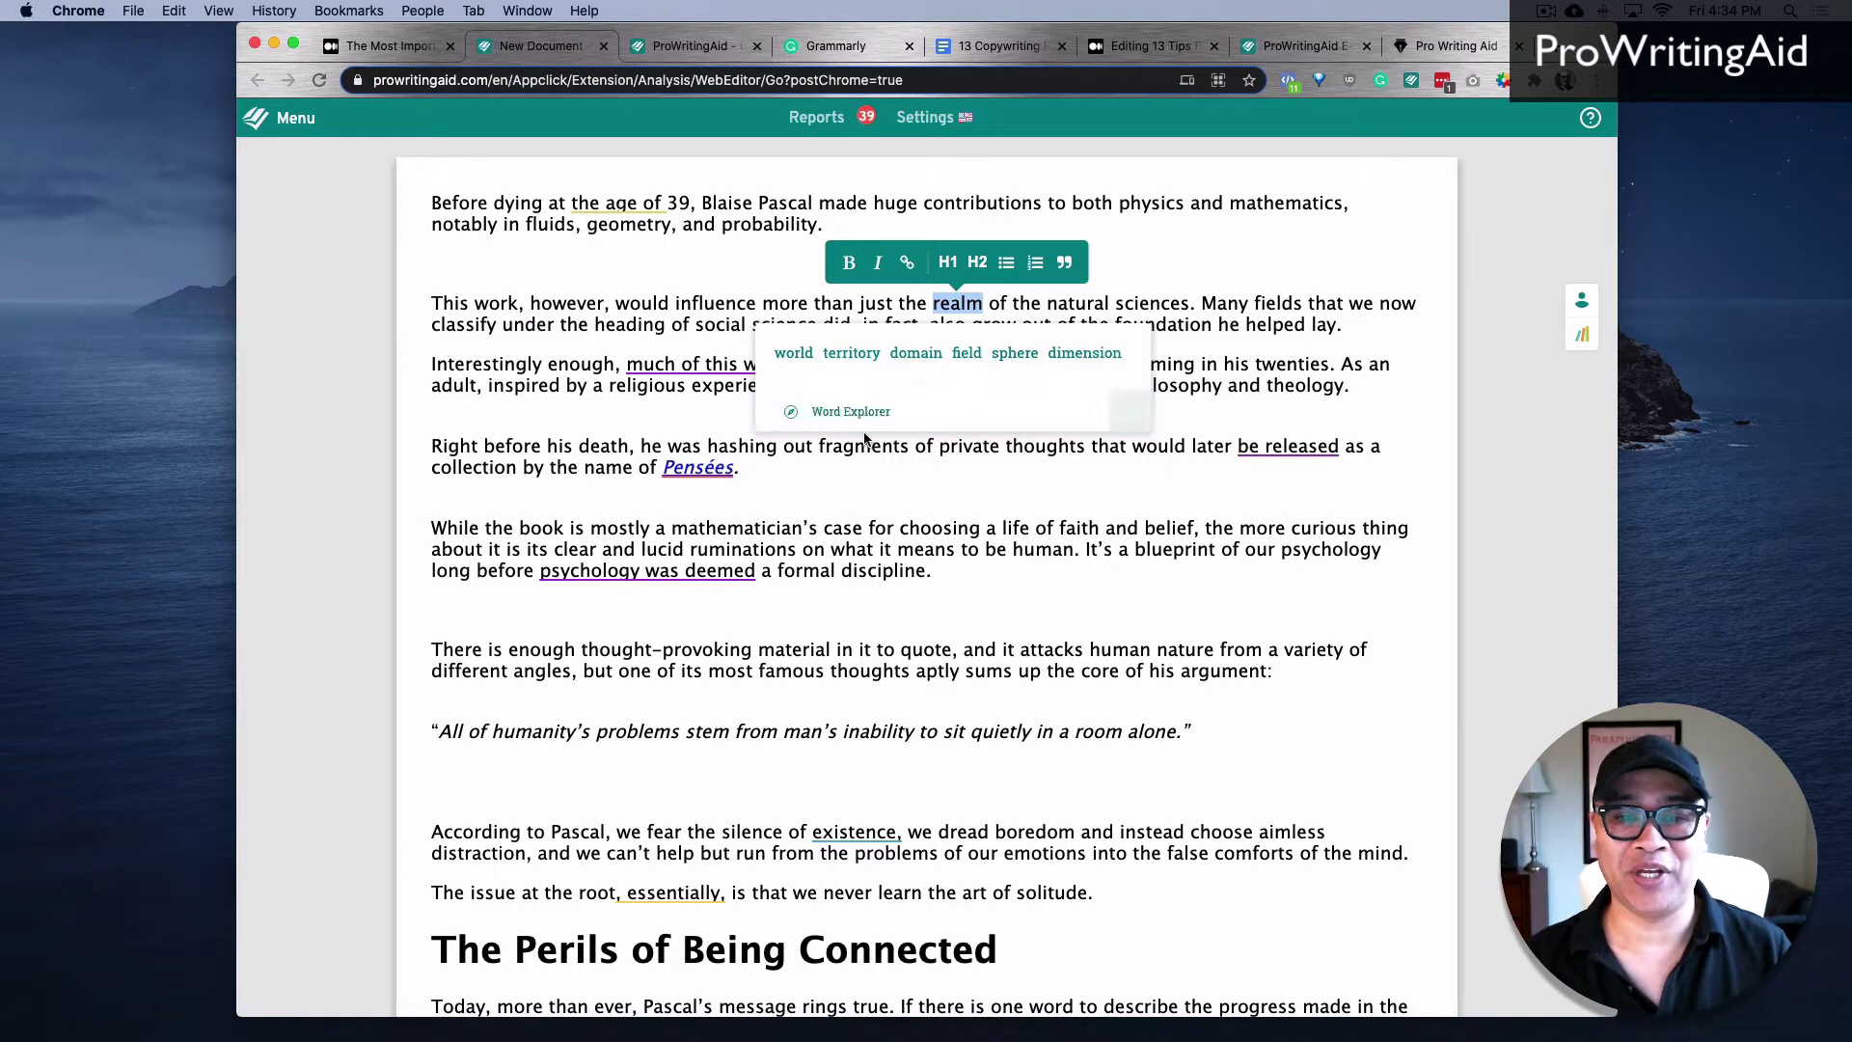
left_click(1180, 499)
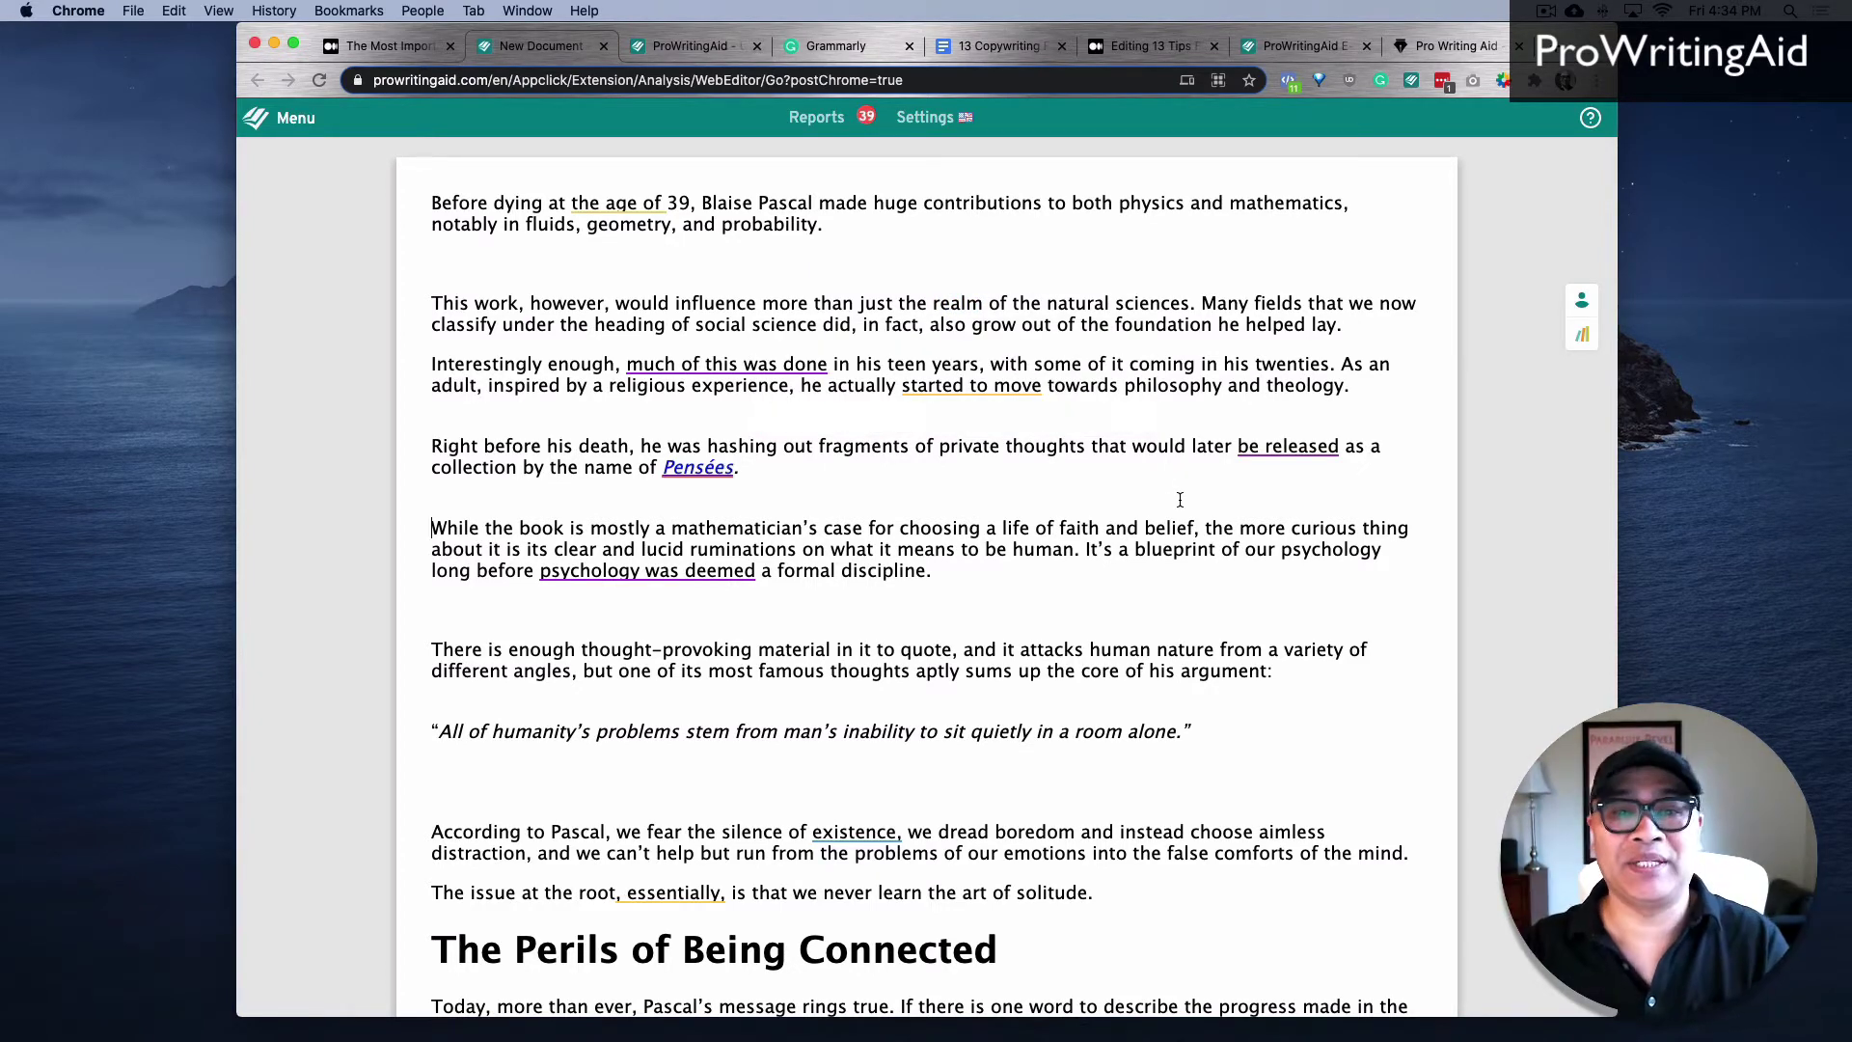
View the document settings' Writing Style options without changing the style
left_click(924, 117)
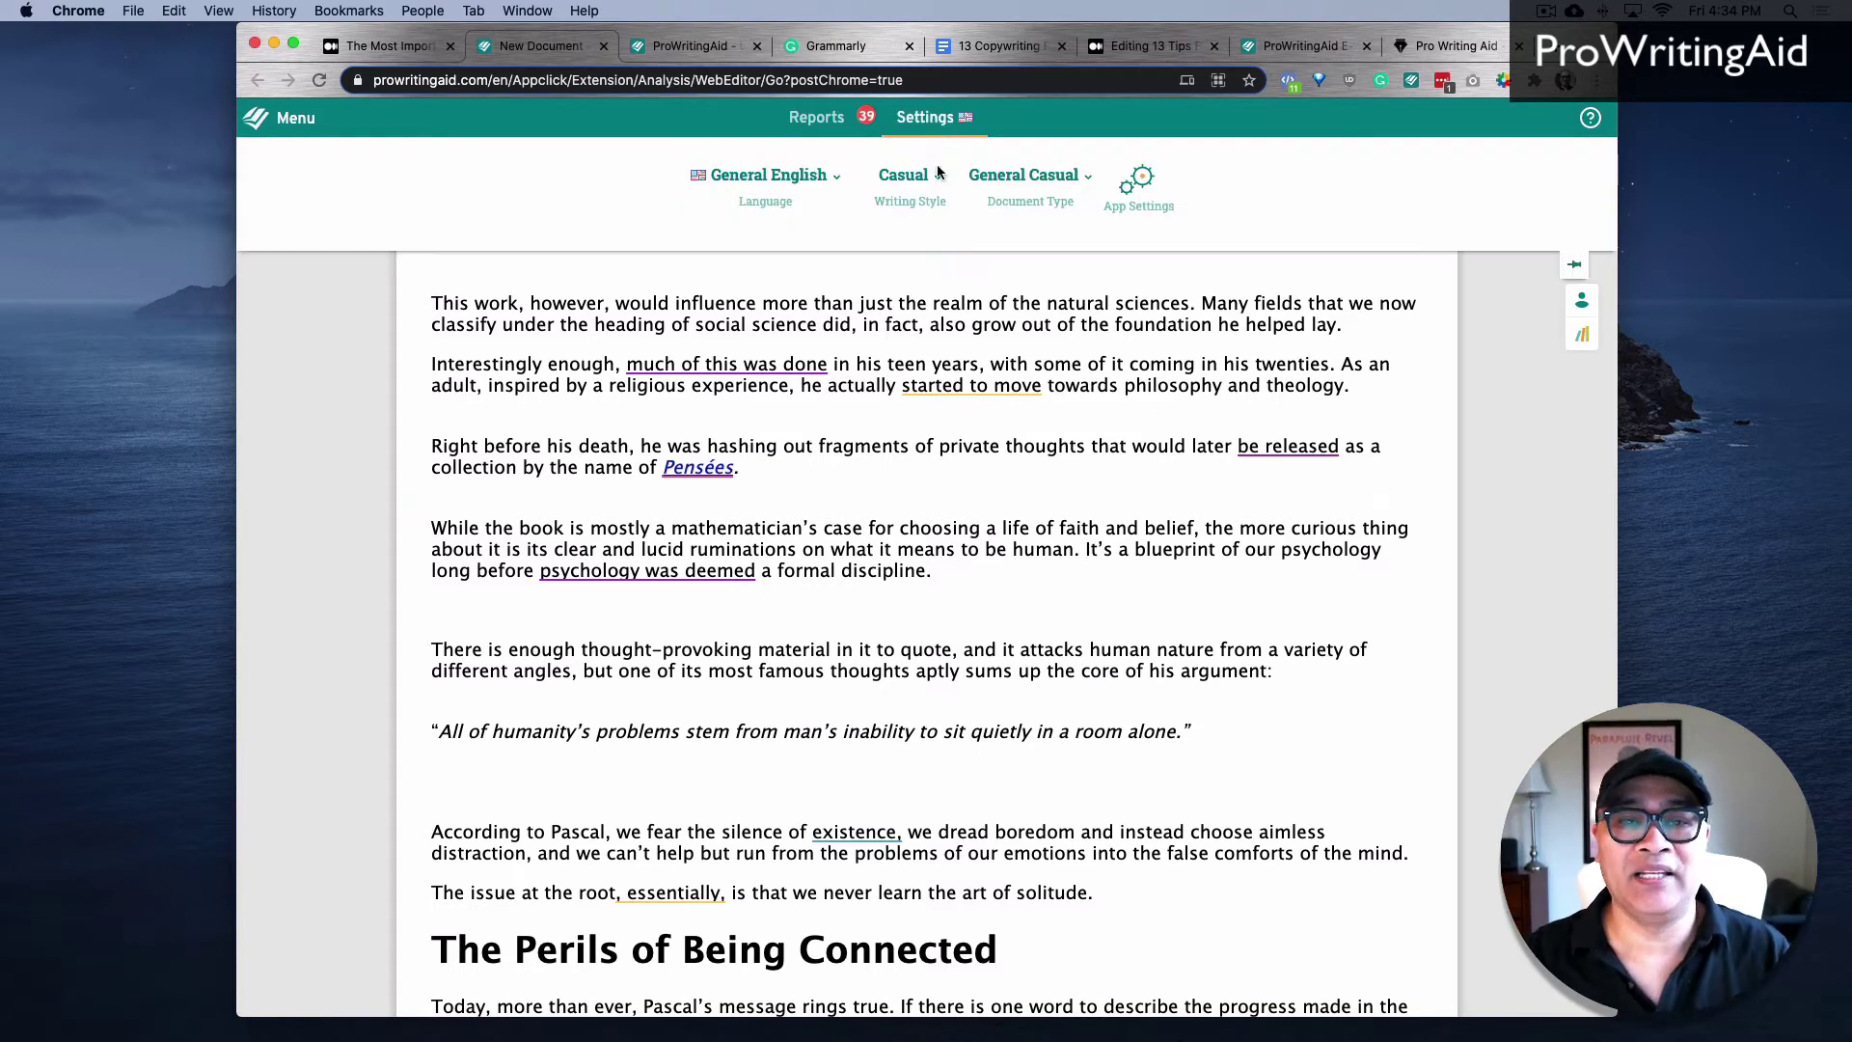
left_click(932, 196)
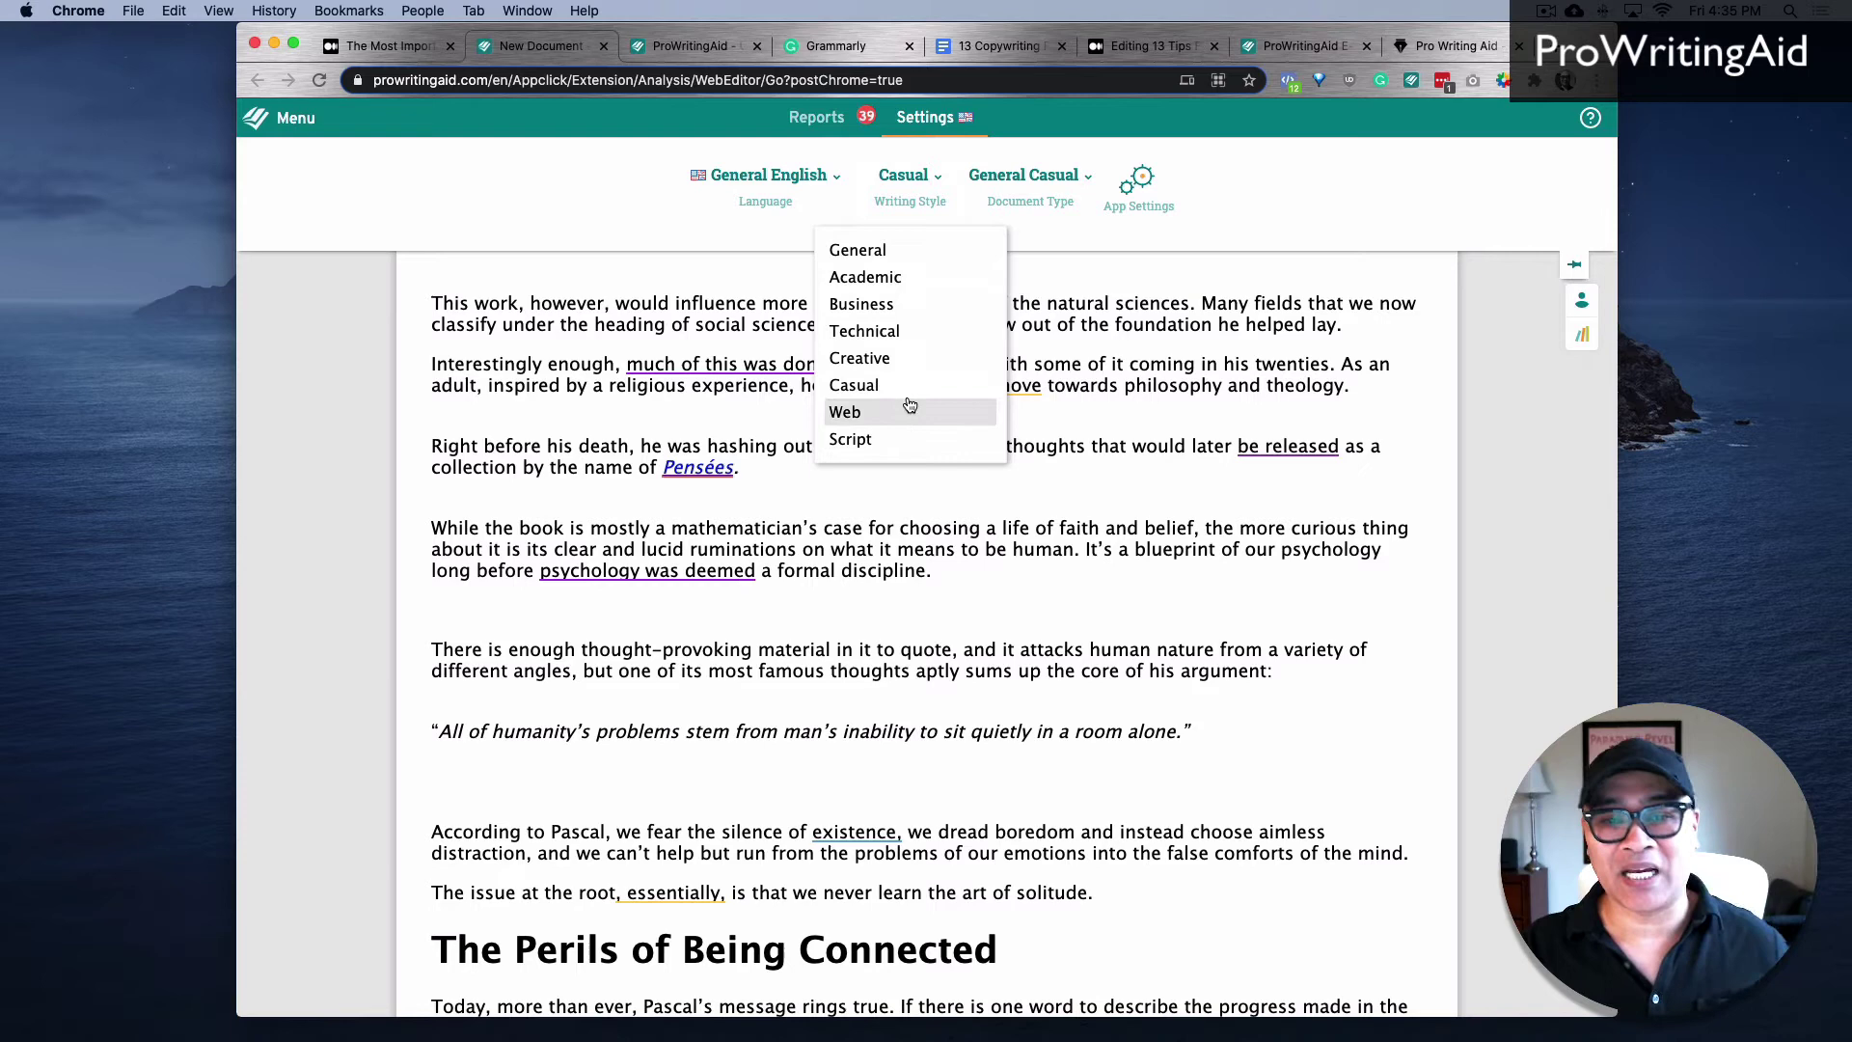
left_click(987, 647)
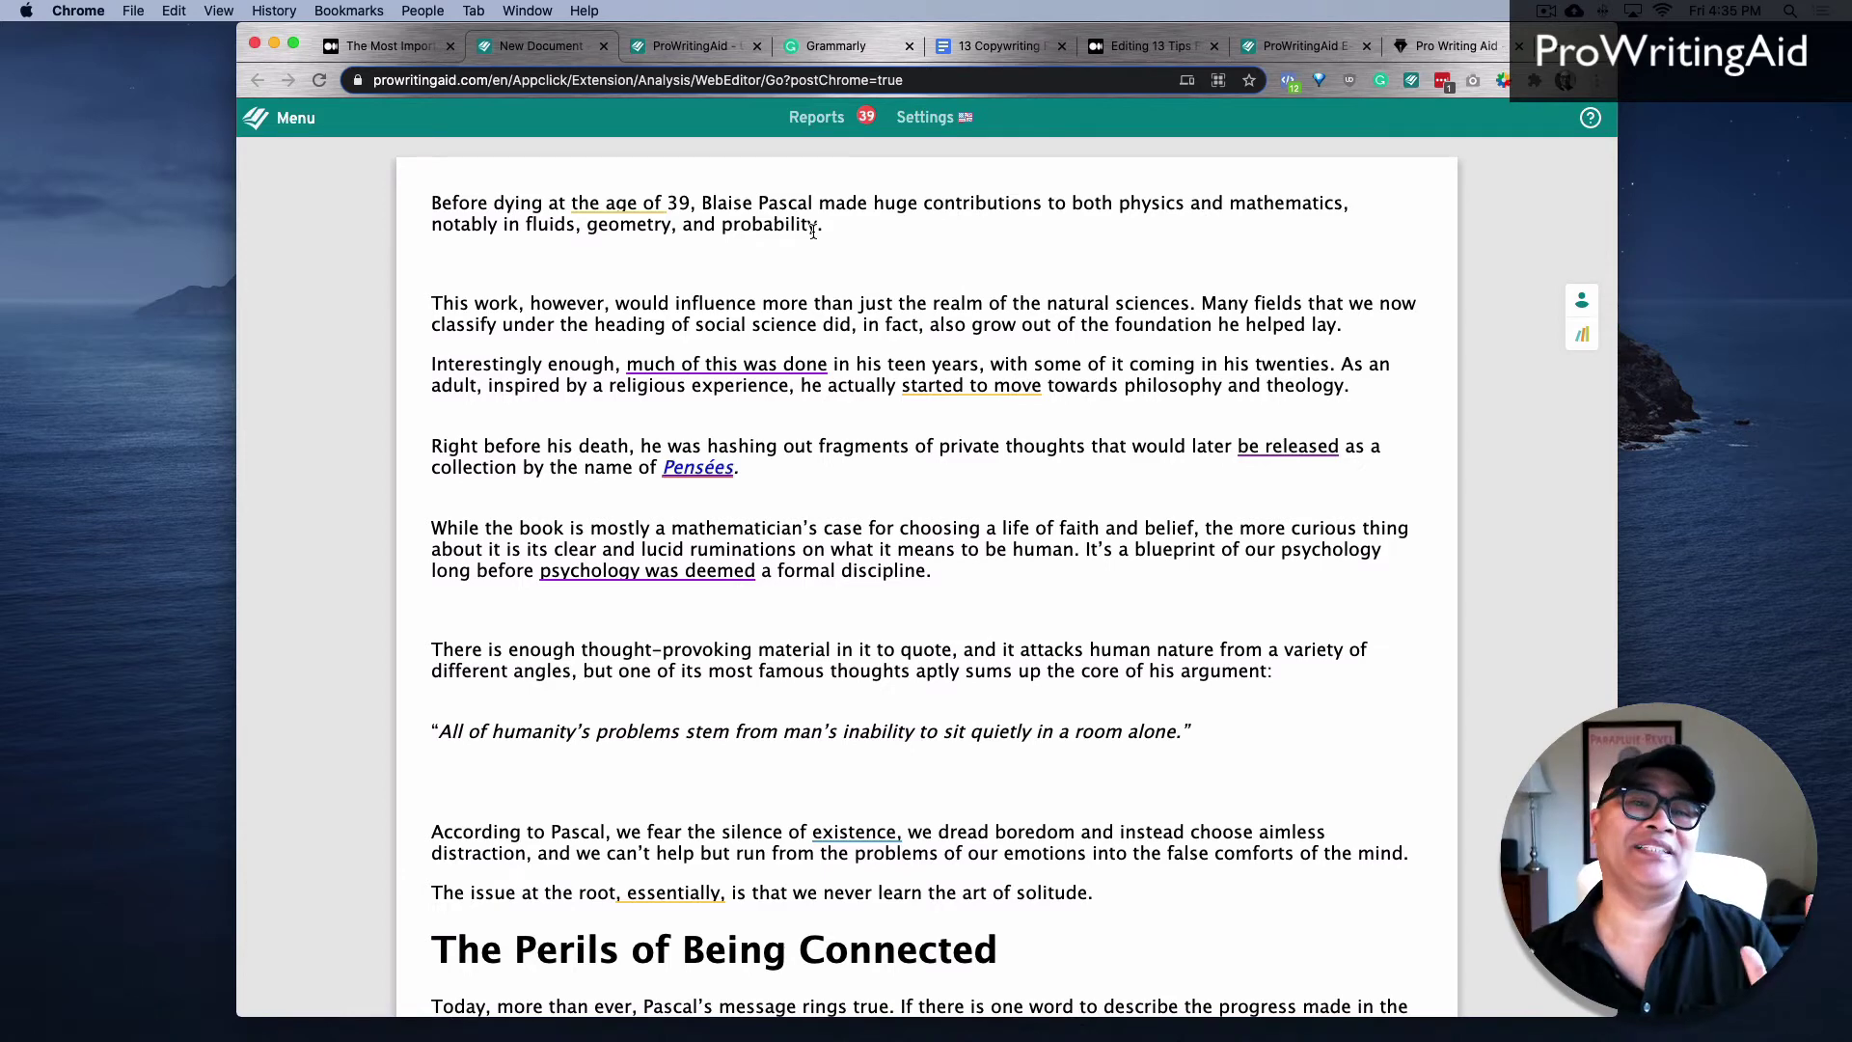
Switch to the App Settings page and scroll through its Combo Reports checklist
left_click(709, 40)
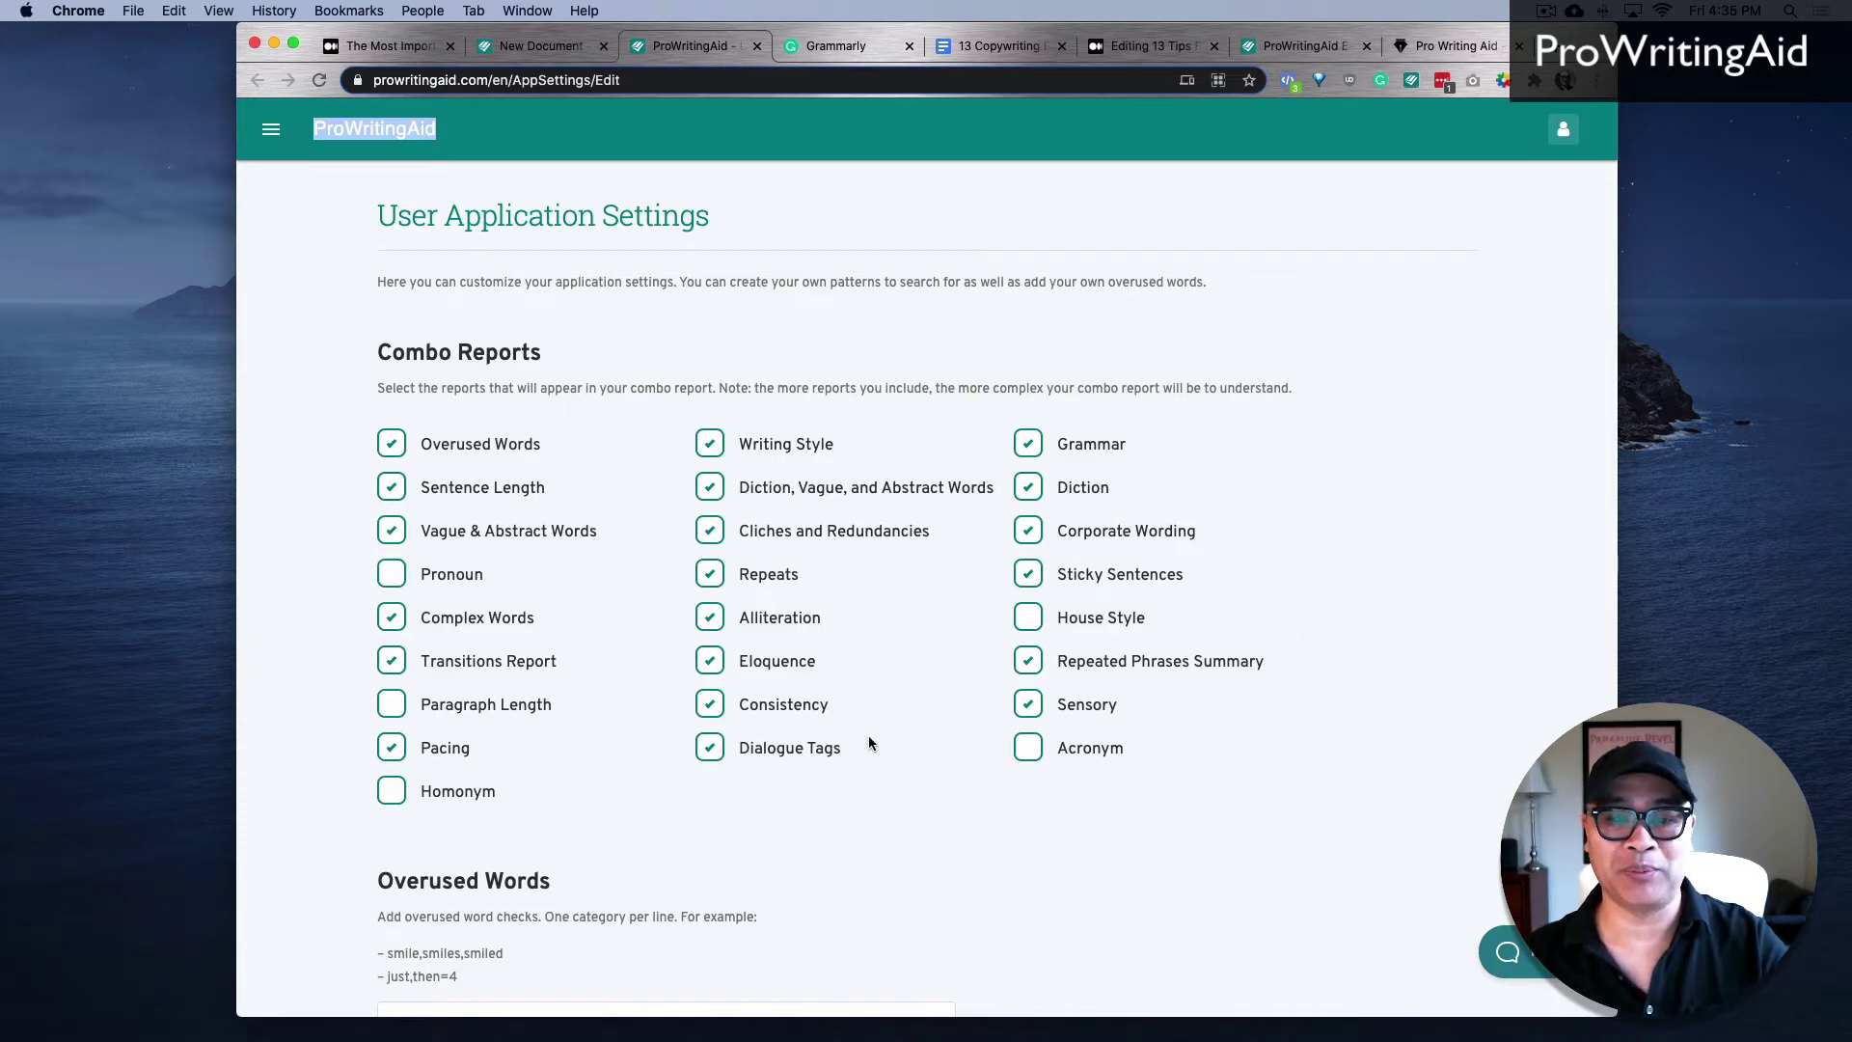
scroll(937, 673, "down", 15)
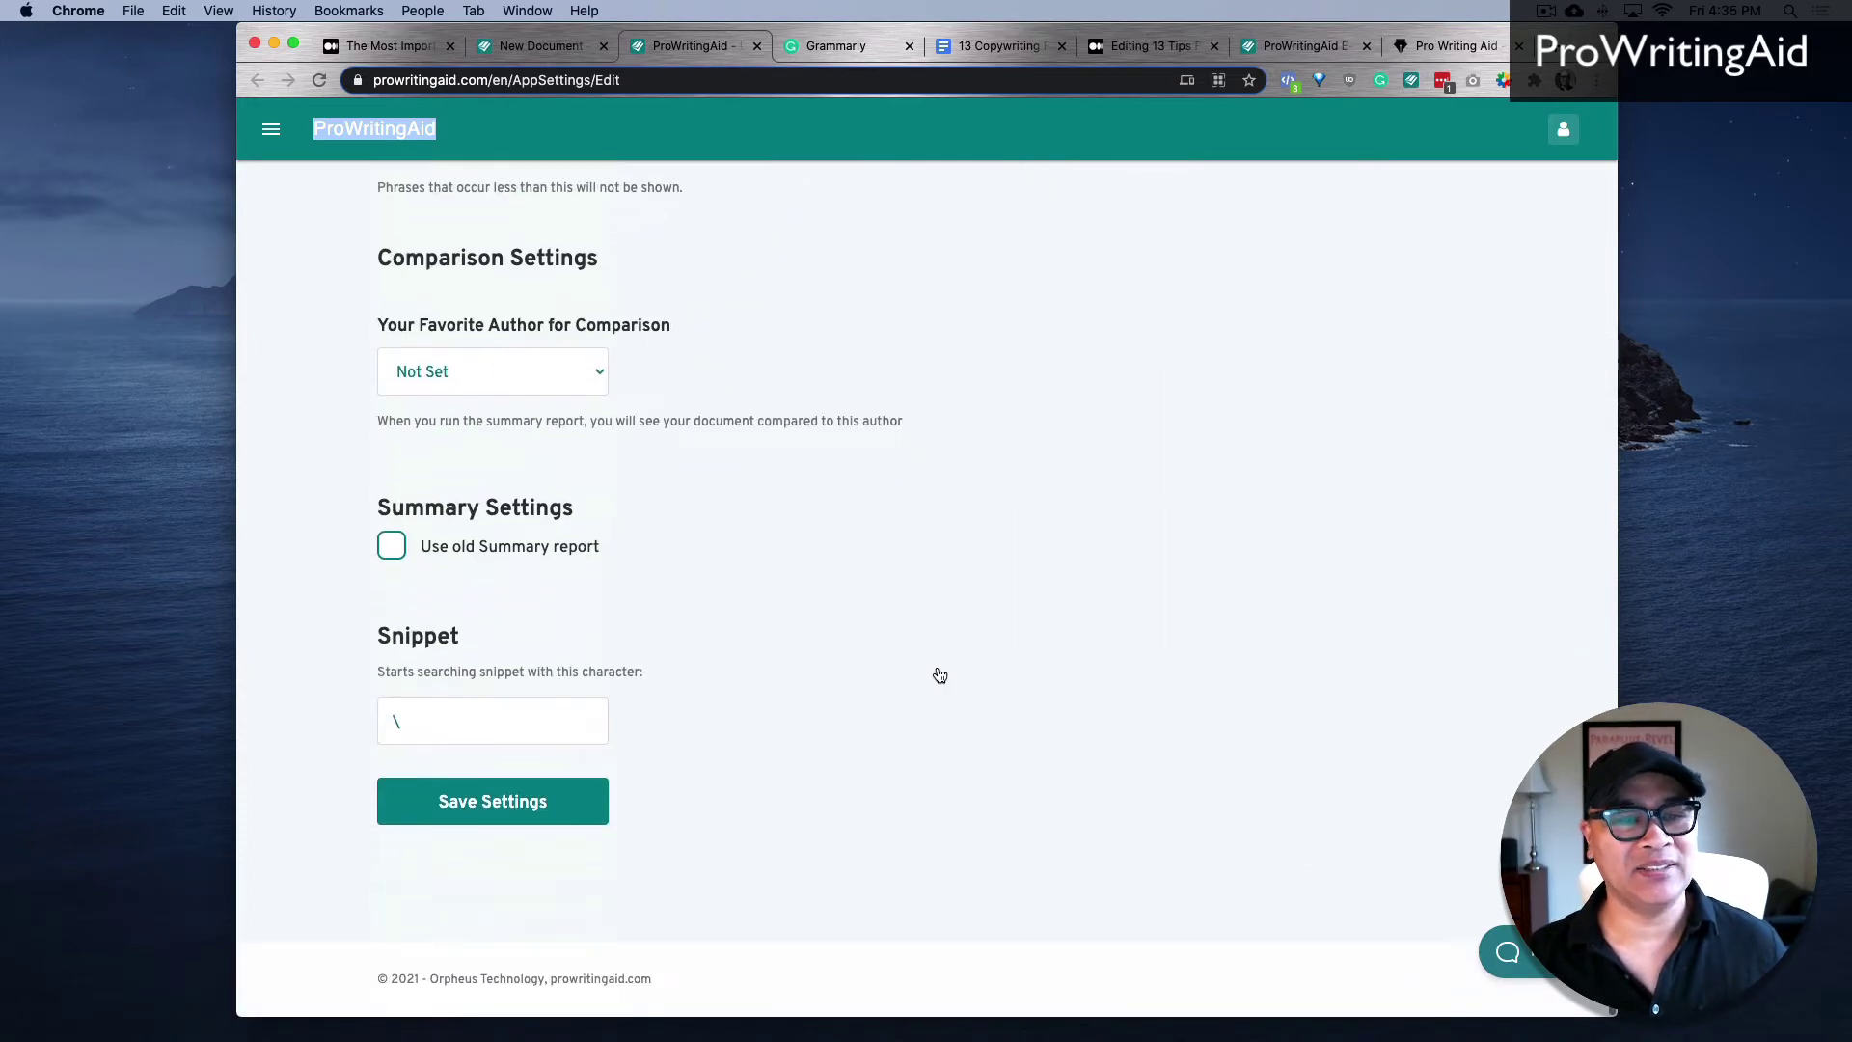
scroll(938, 673, "up", 15)
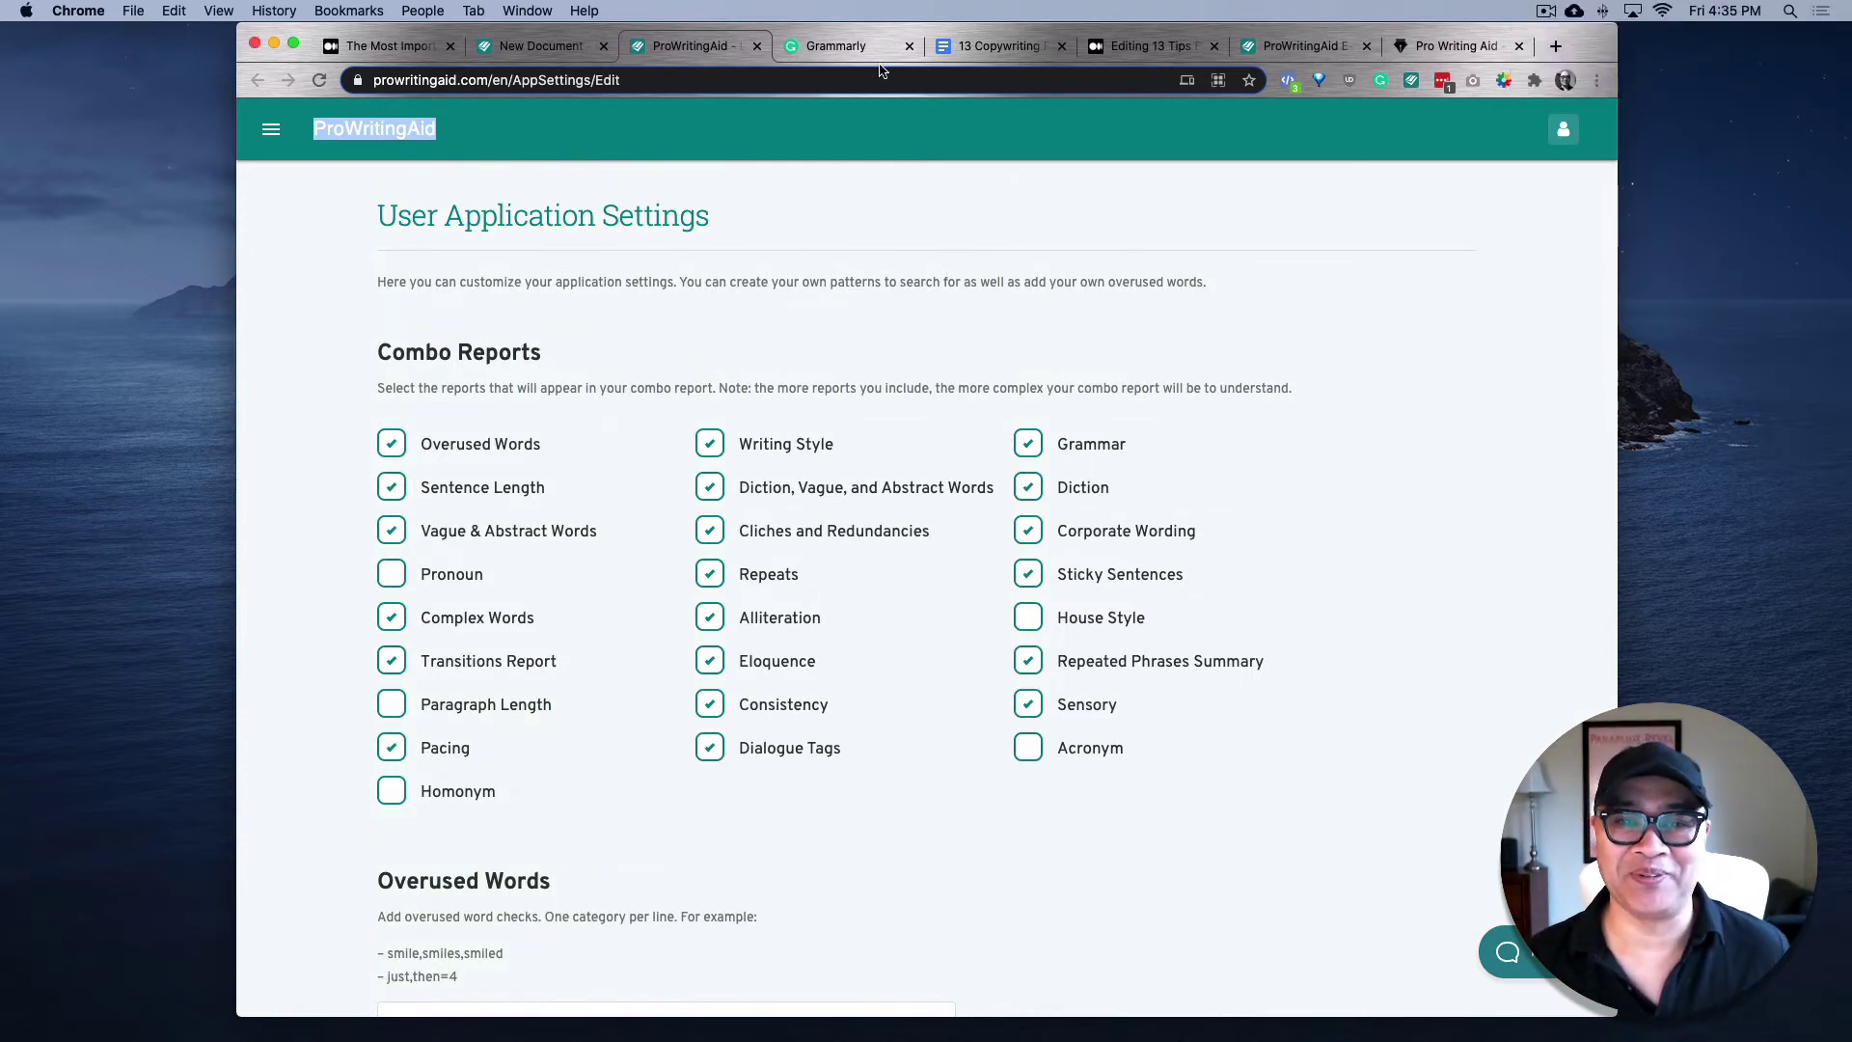
Review the Grammarly copy's suggestions (score 88, 15 suggestions), then return to ProWritingAid
left_click(859, 44)
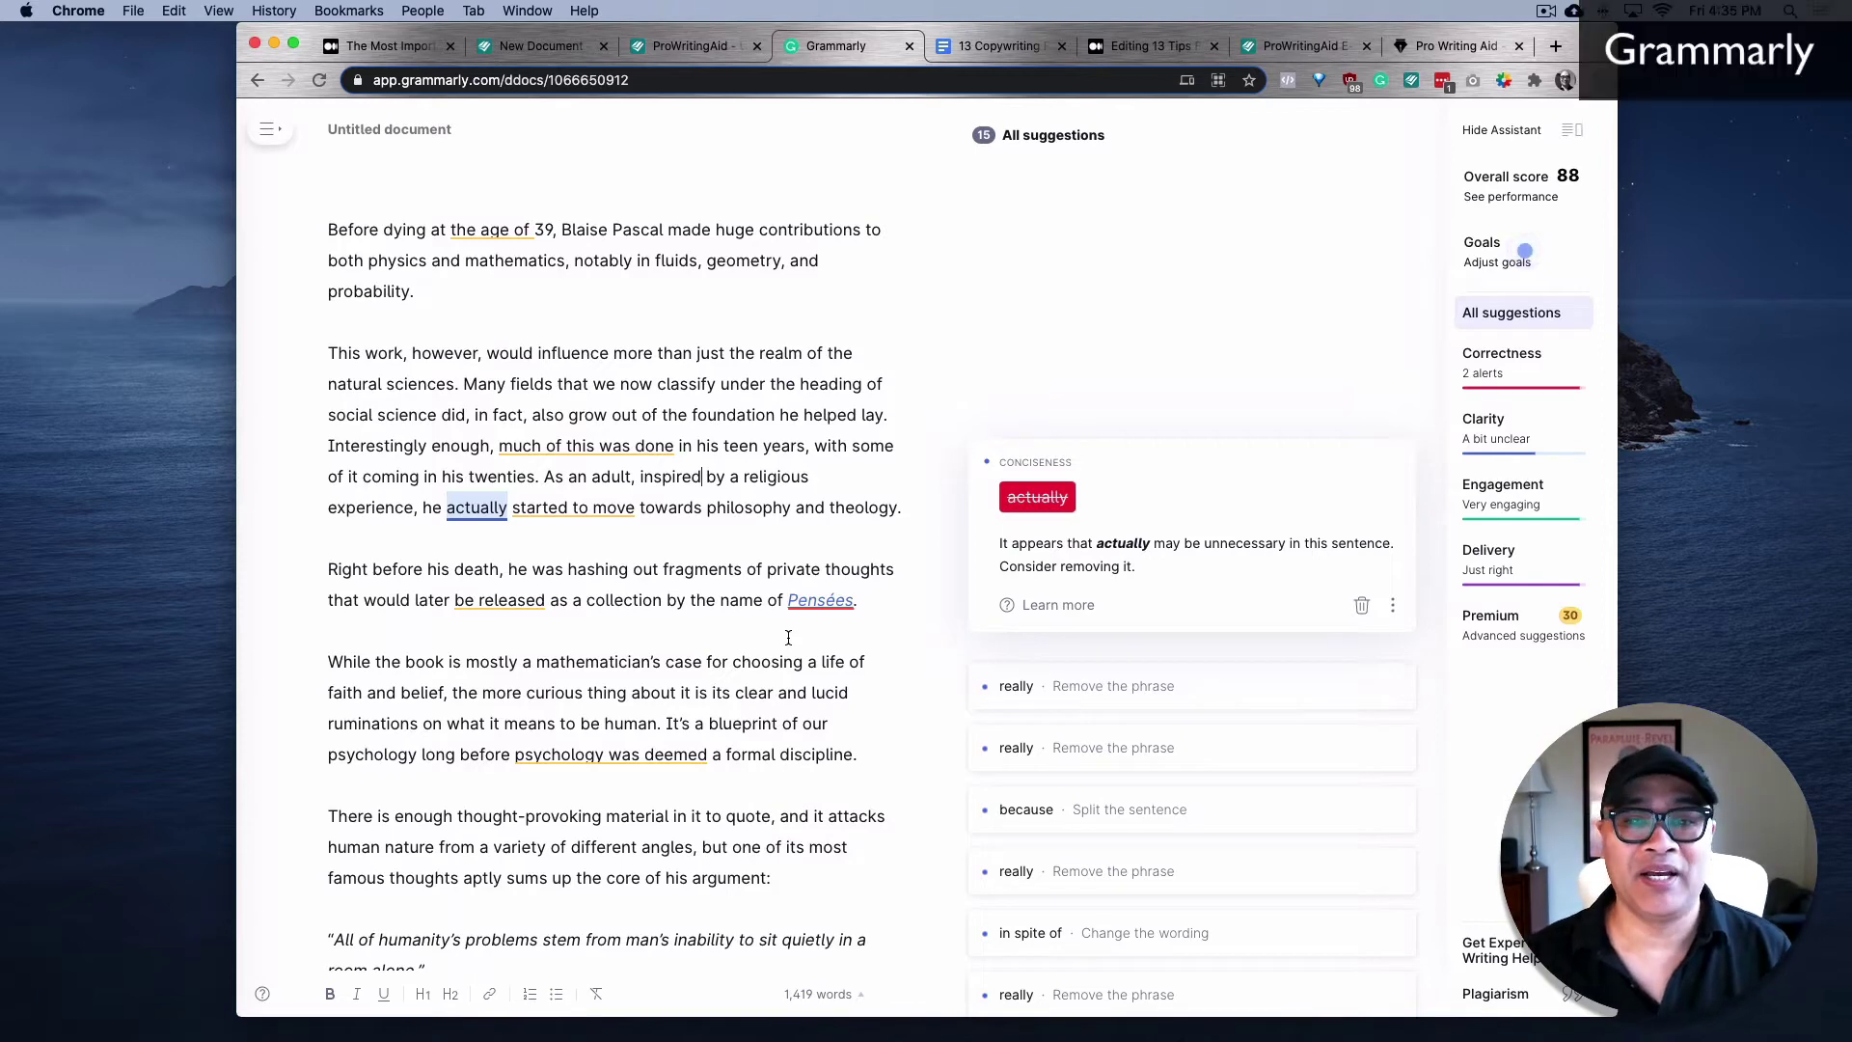
left_click(1516, 140)
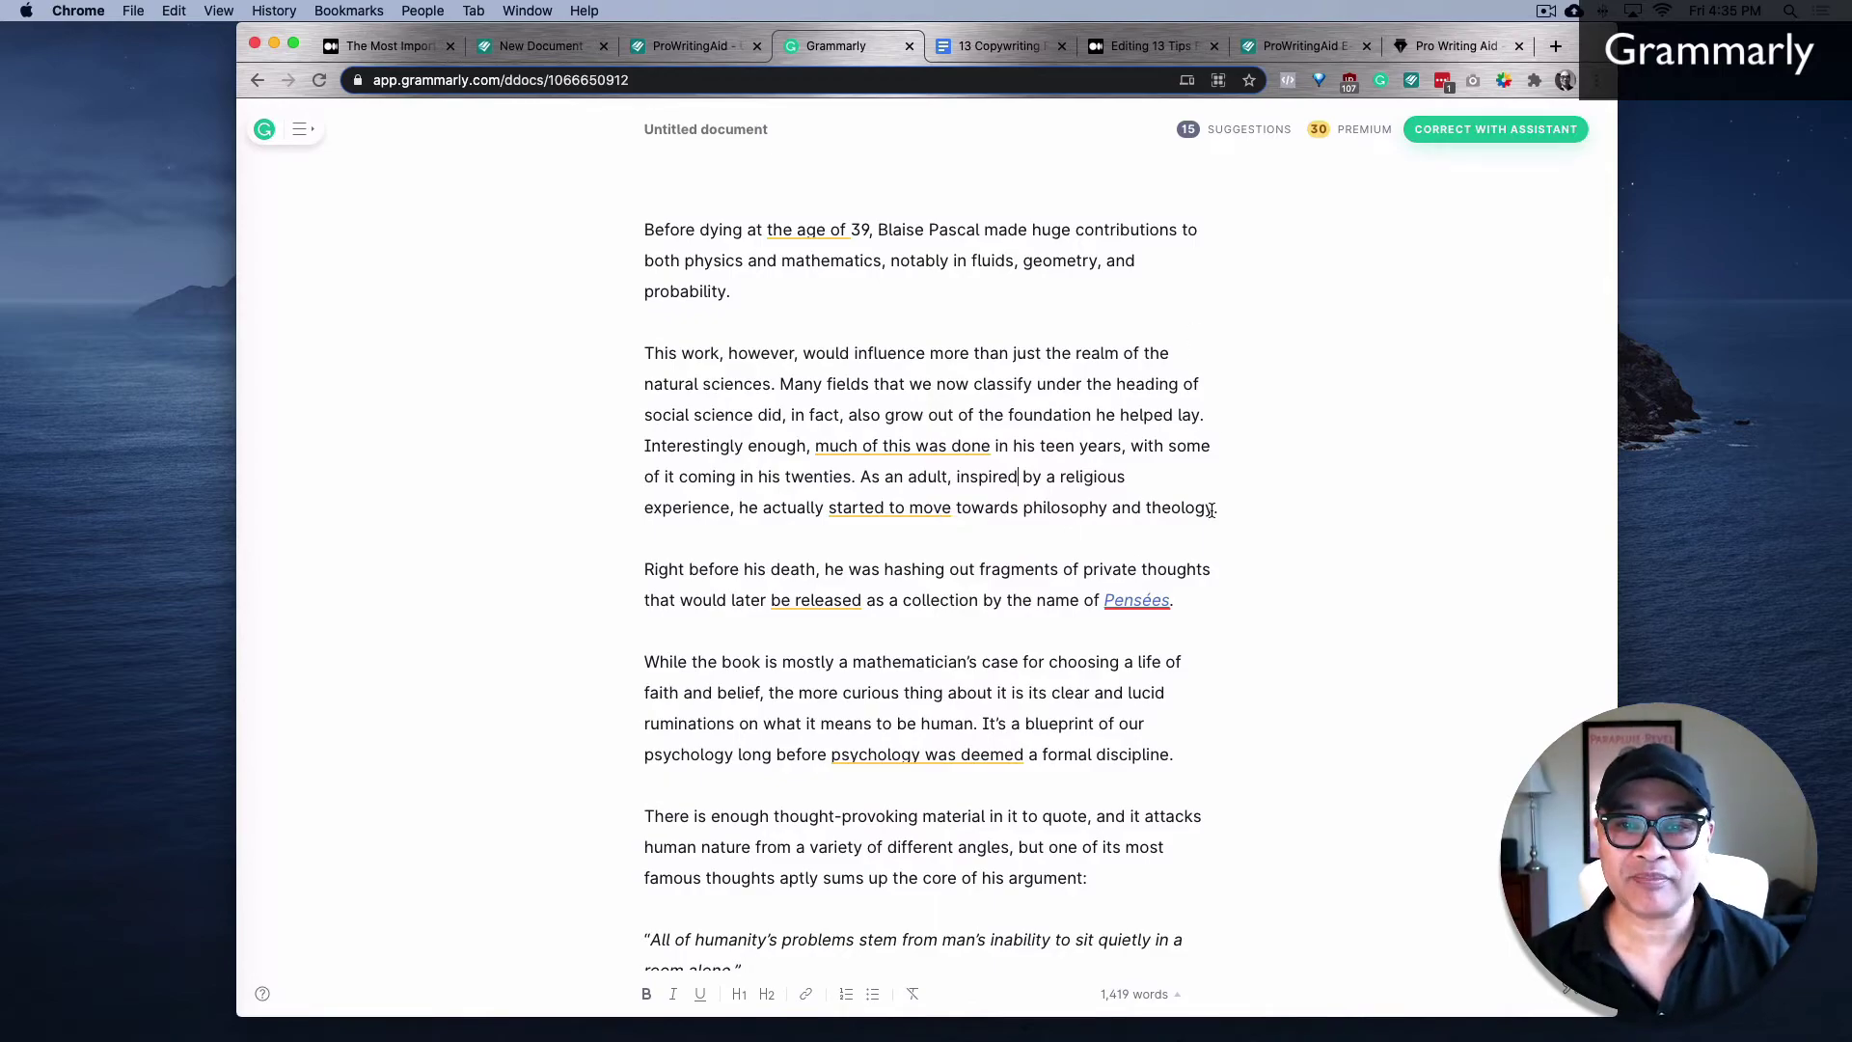
scroll(1210, 512, "down", 10)
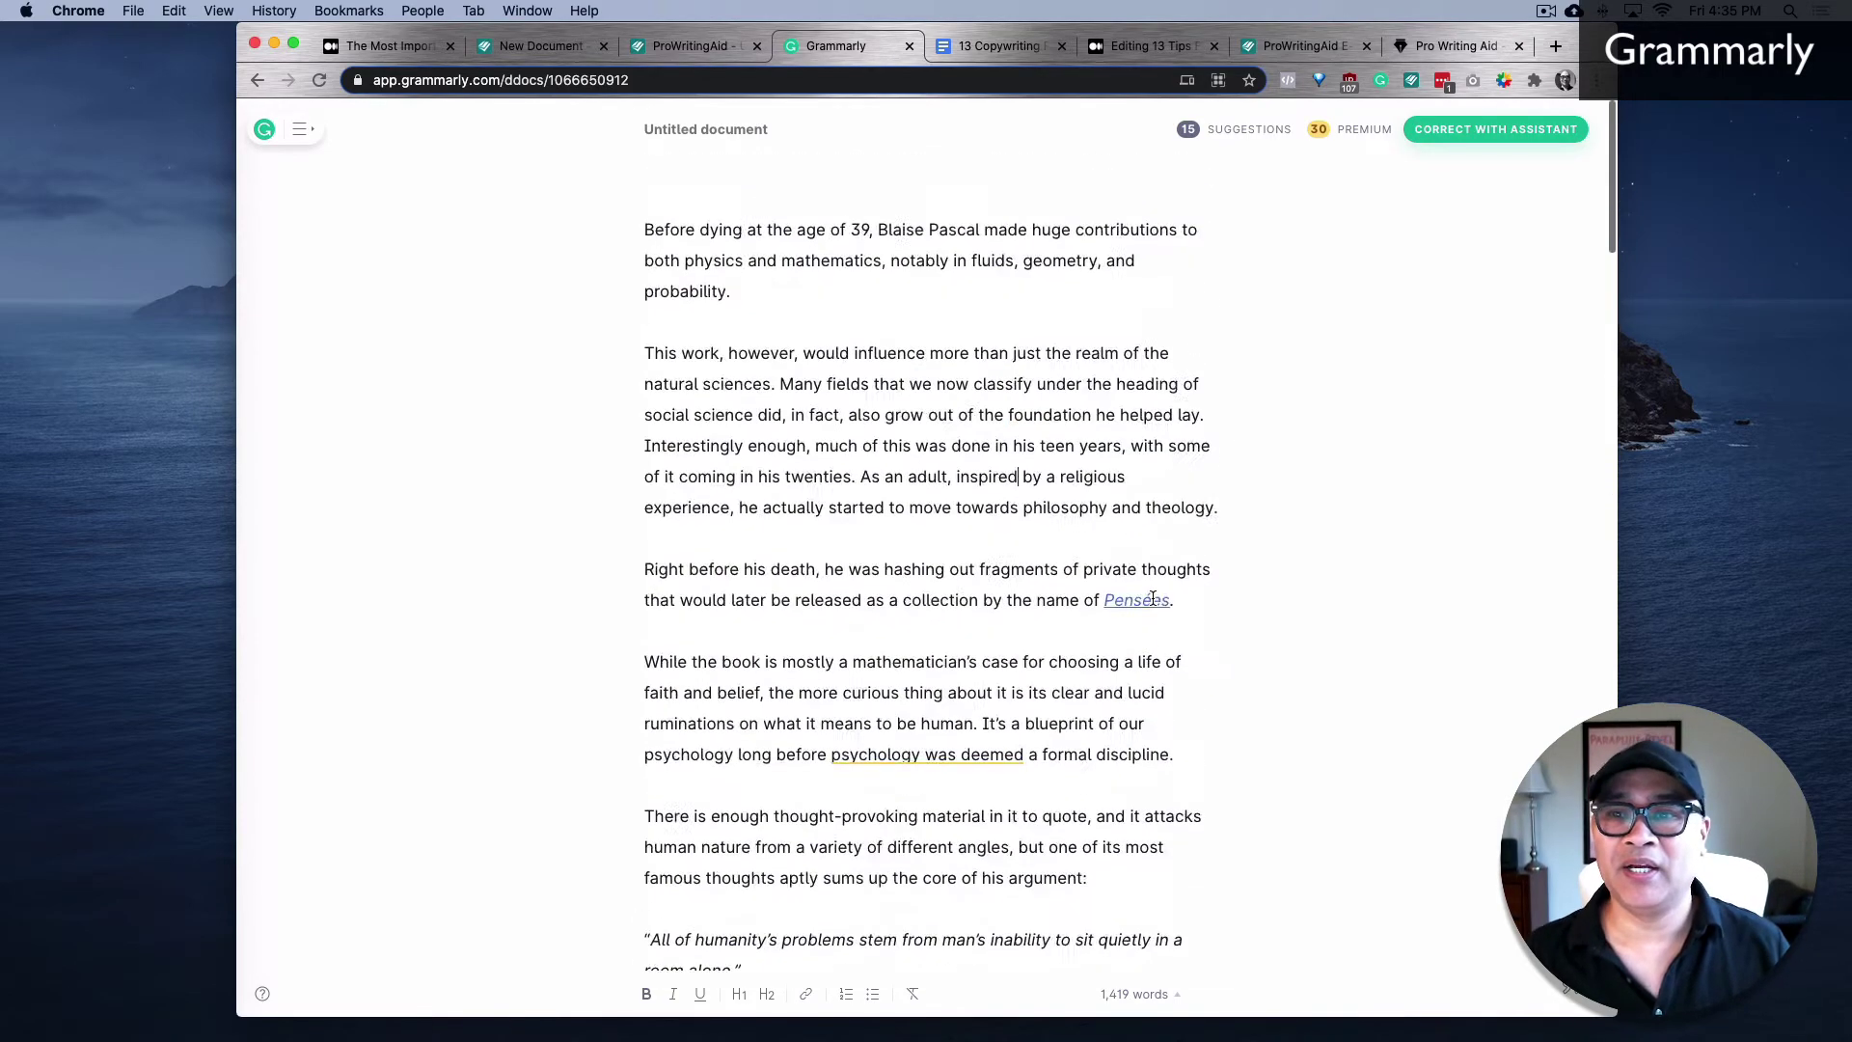
left_click(1457, 132)
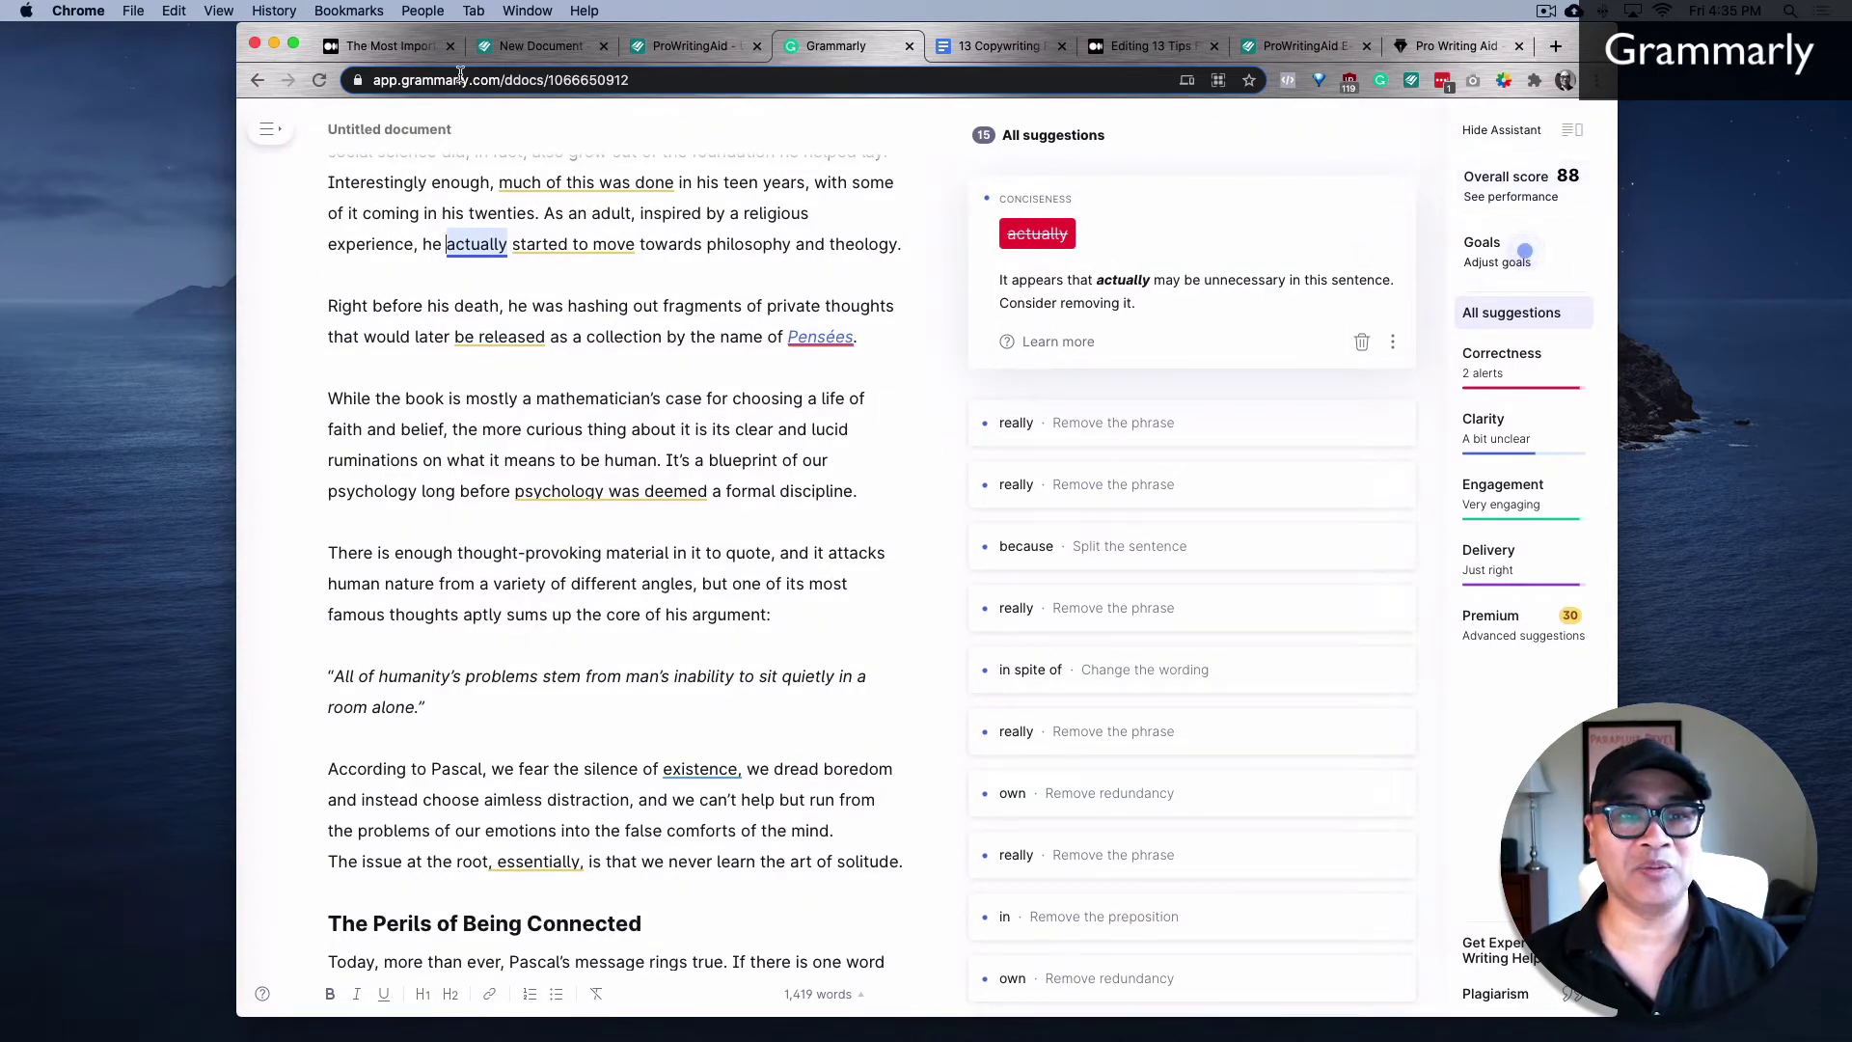
left_click(526, 46)
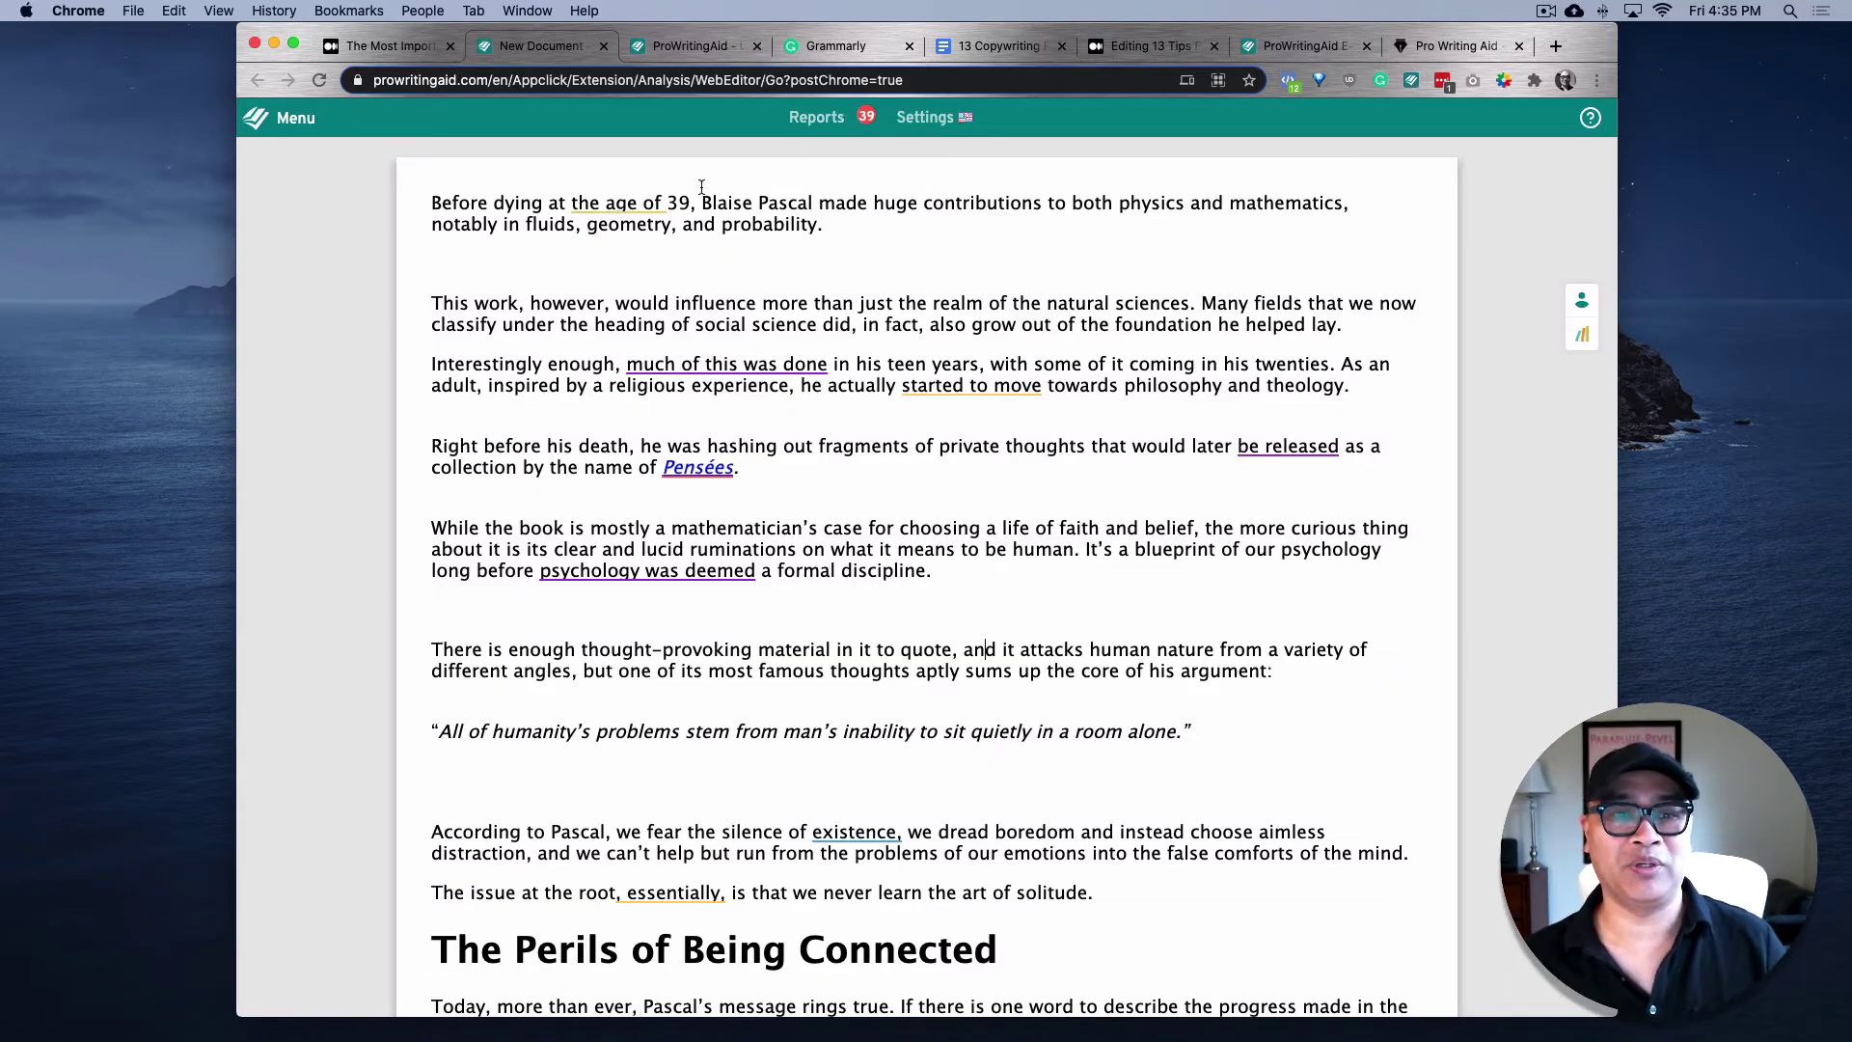
left_click(822, 125)
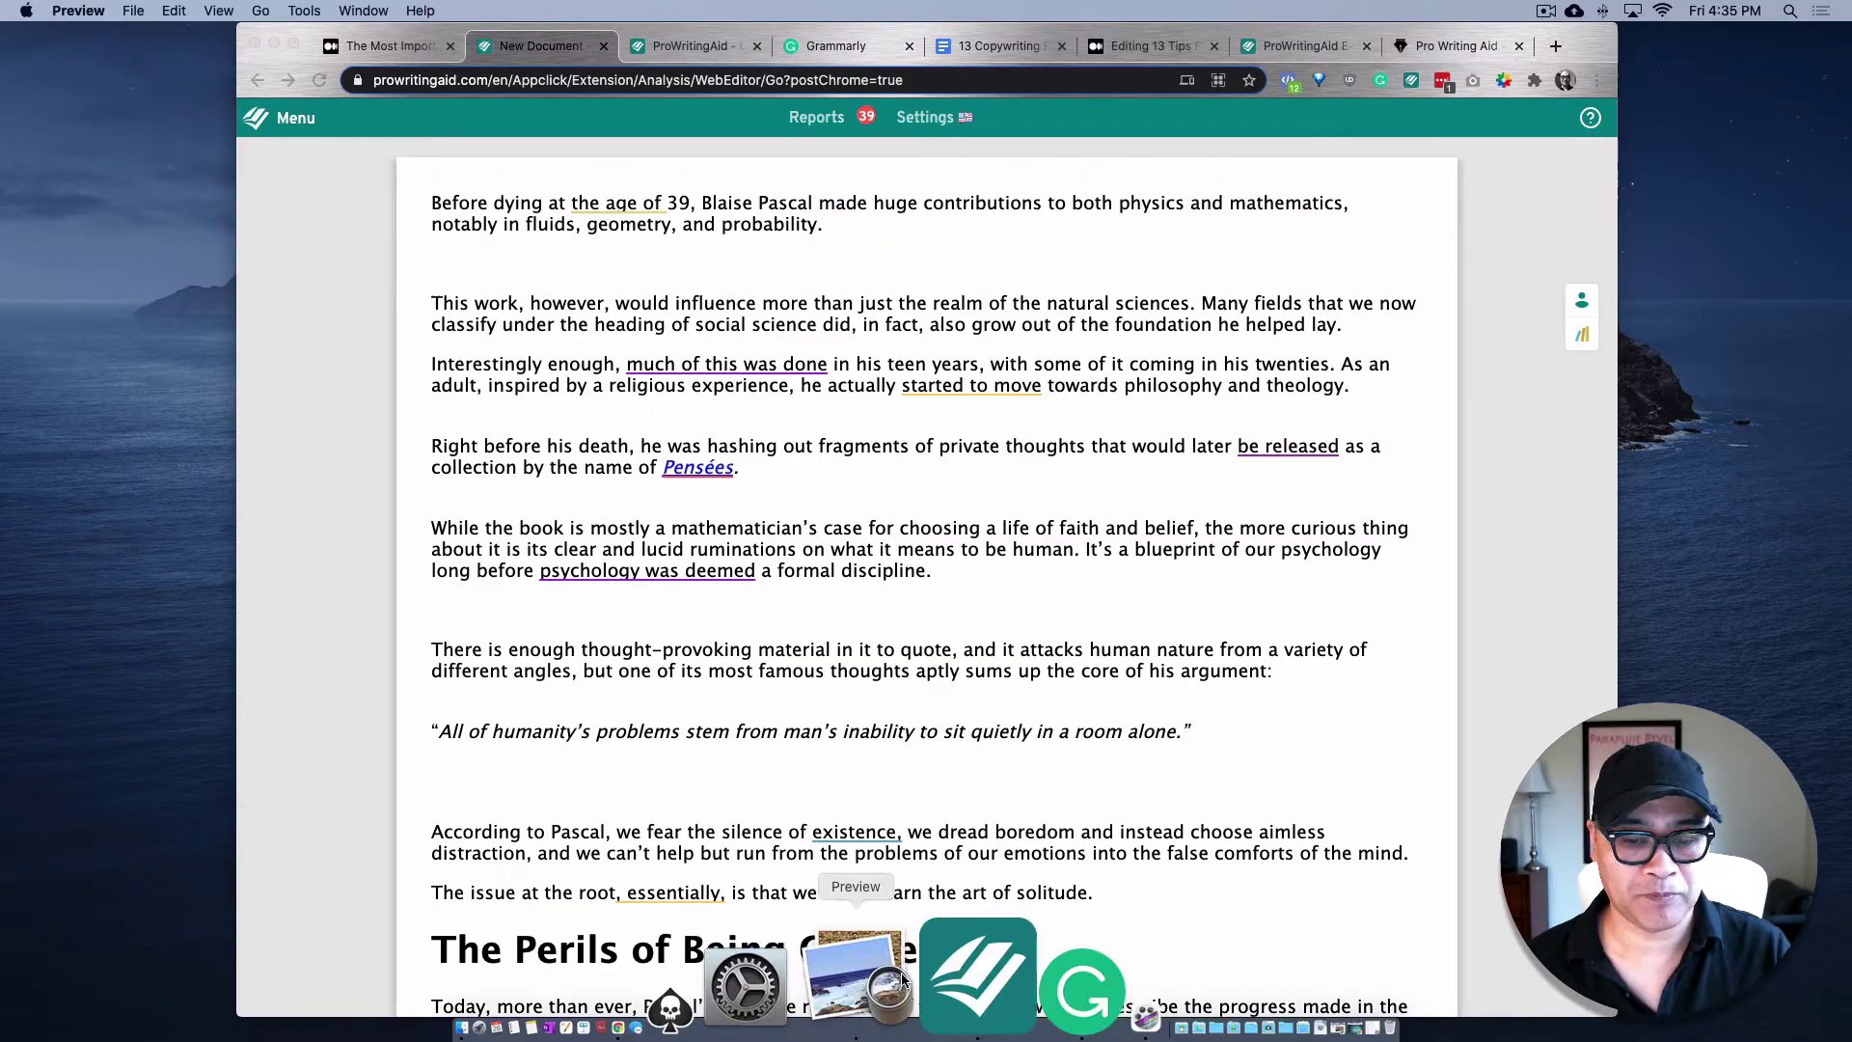
left_click(848, 992)
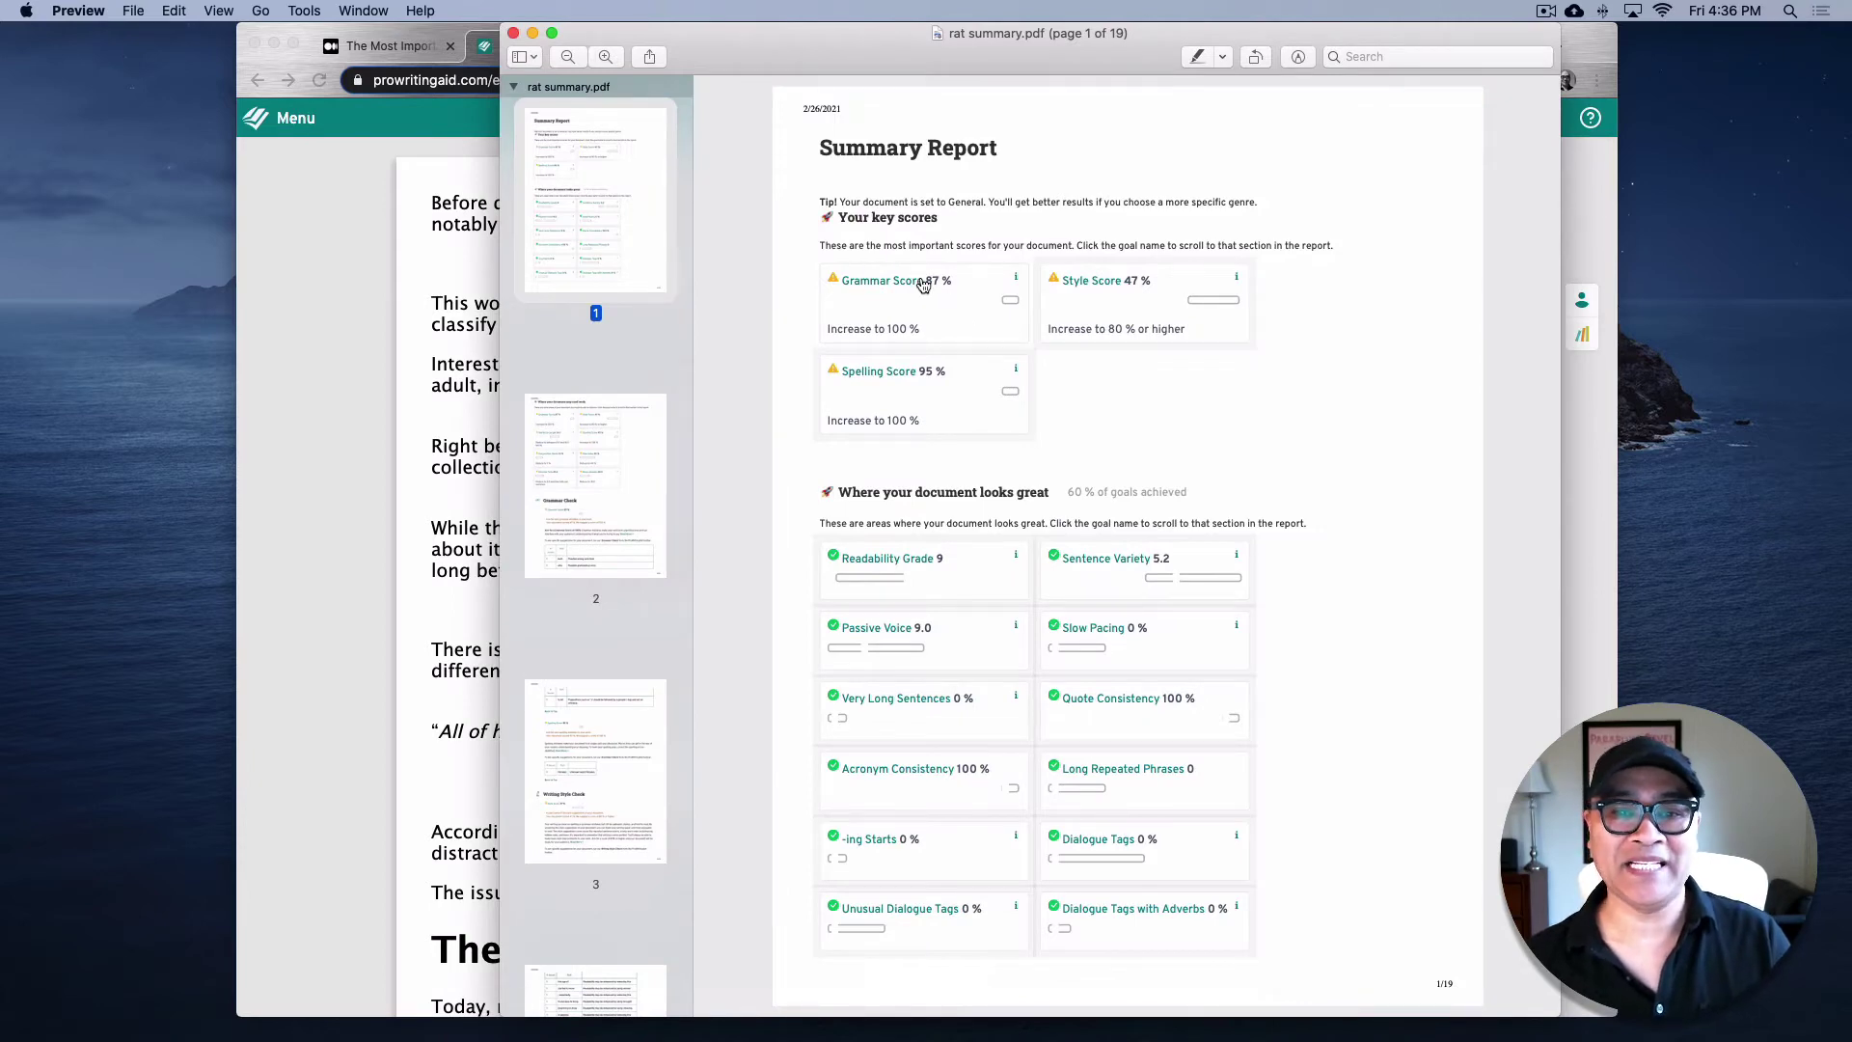
left_click(532, 34)
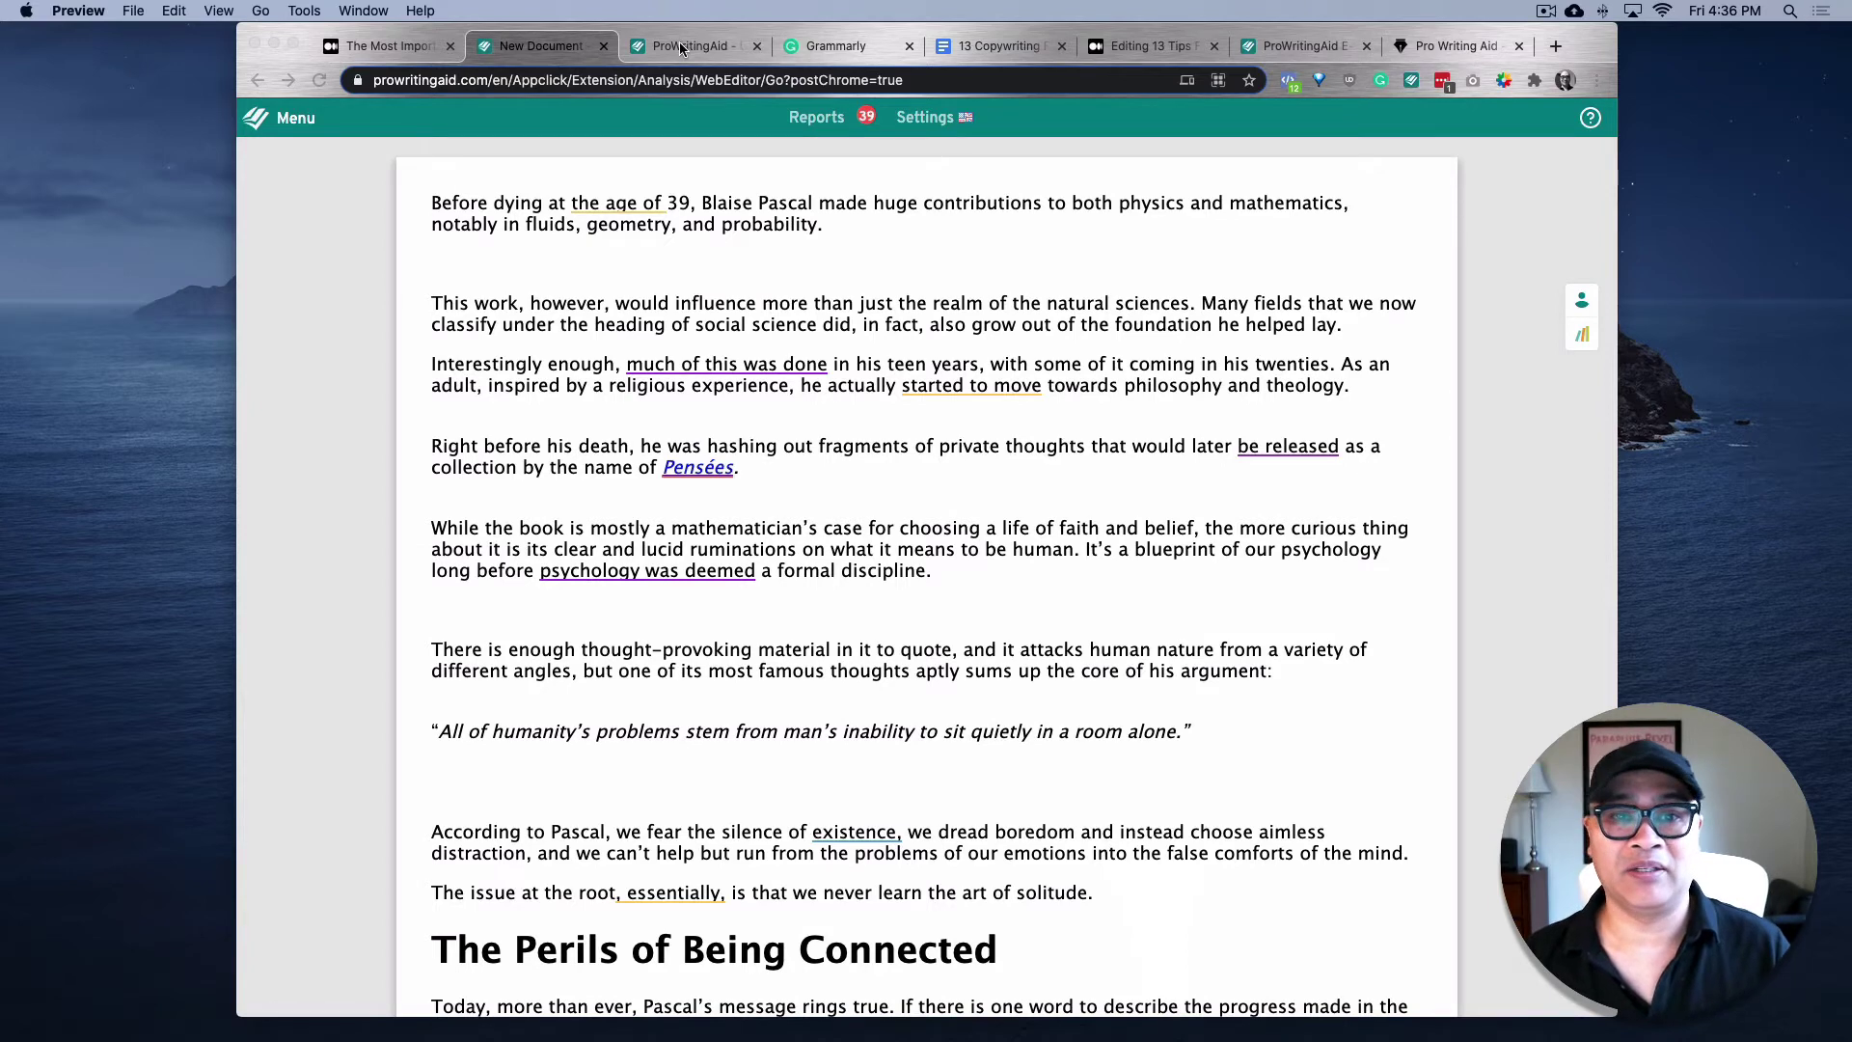
Switch to the Grammarly copy of the article to compare its results
left_click(830, 49)
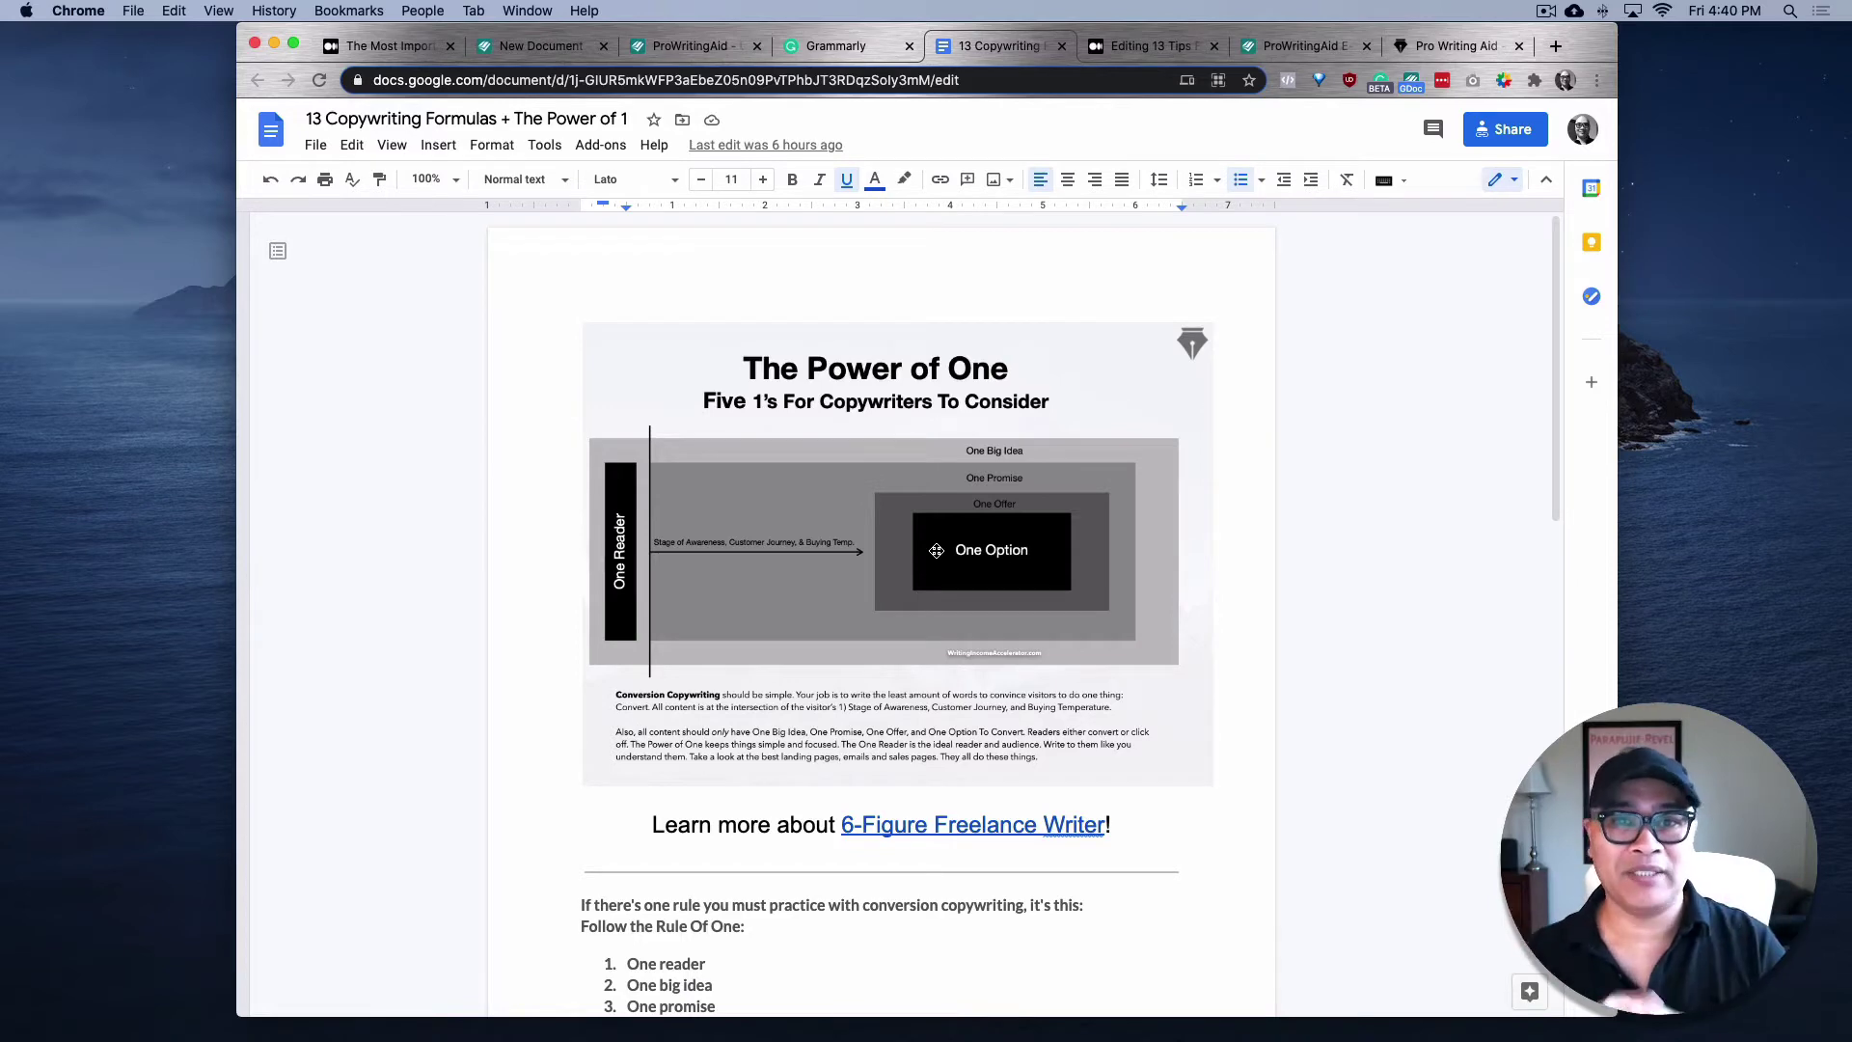
Turn Grammarly on for the Google Docs copywriting document
left_click(1381, 82)
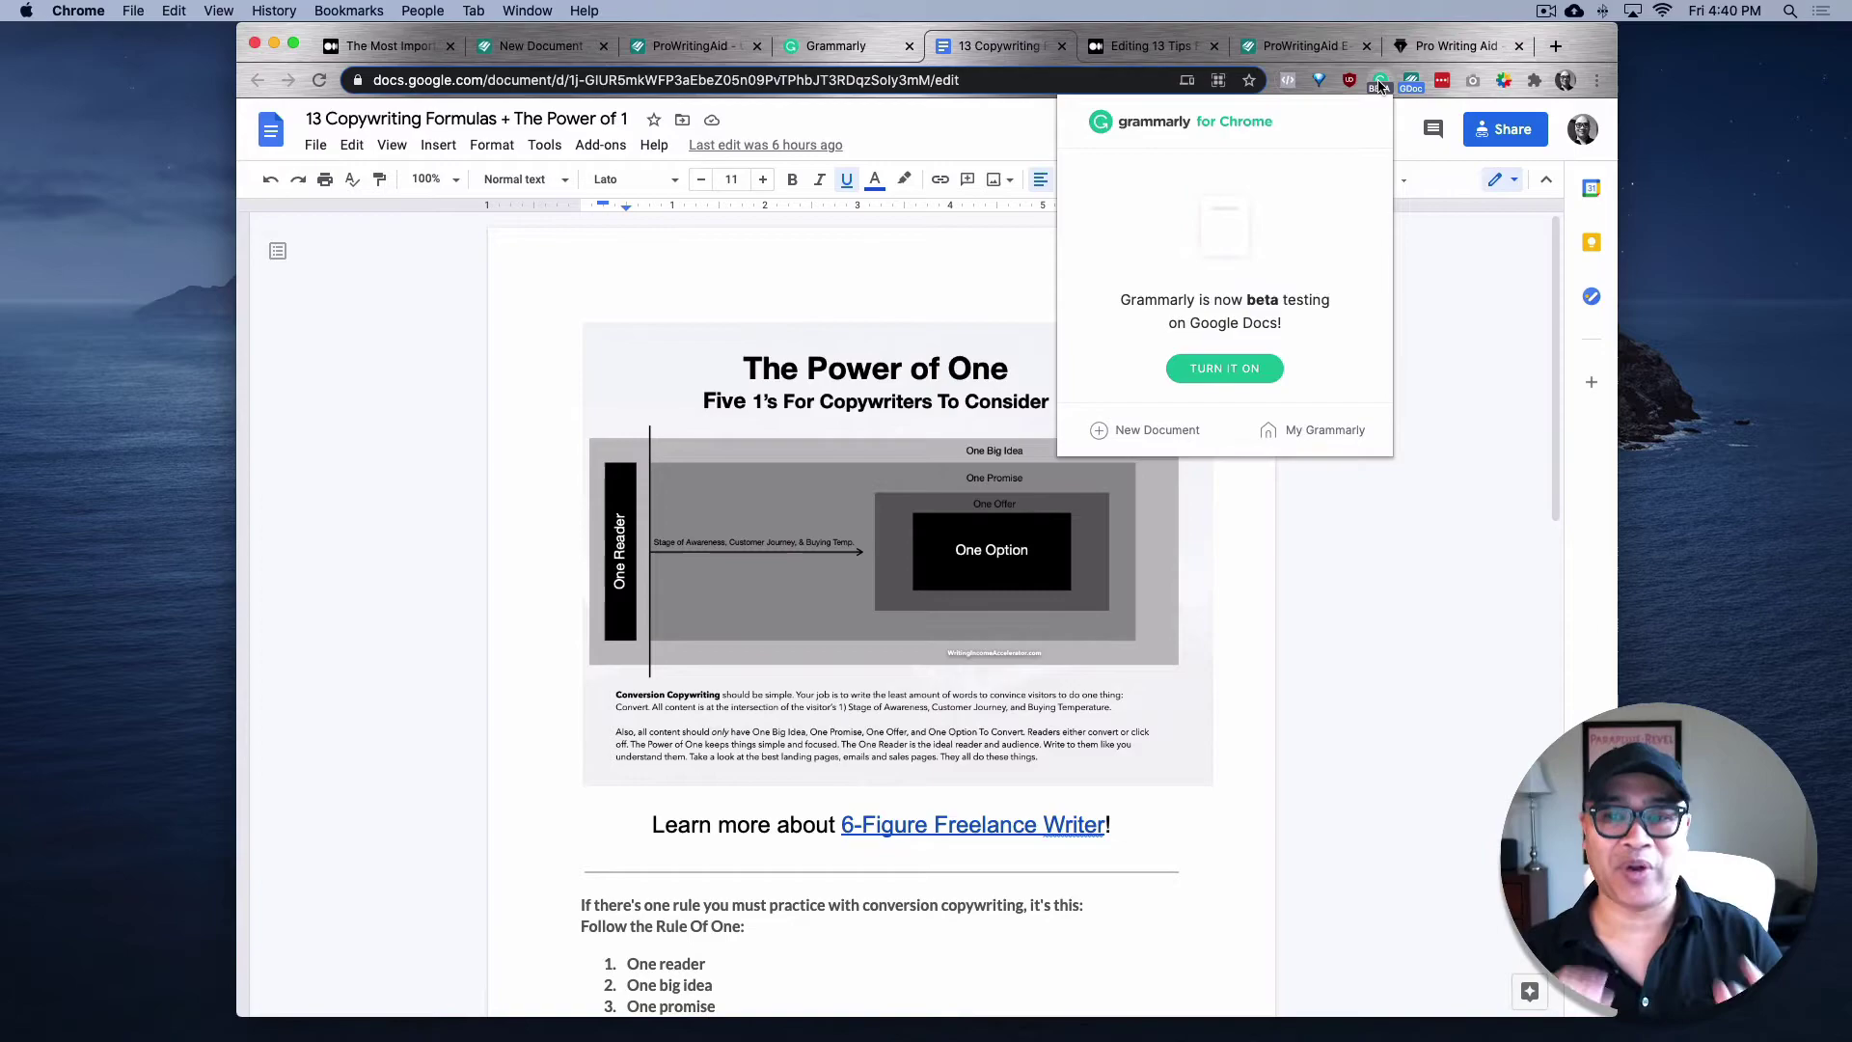
left_click(1253, 380)
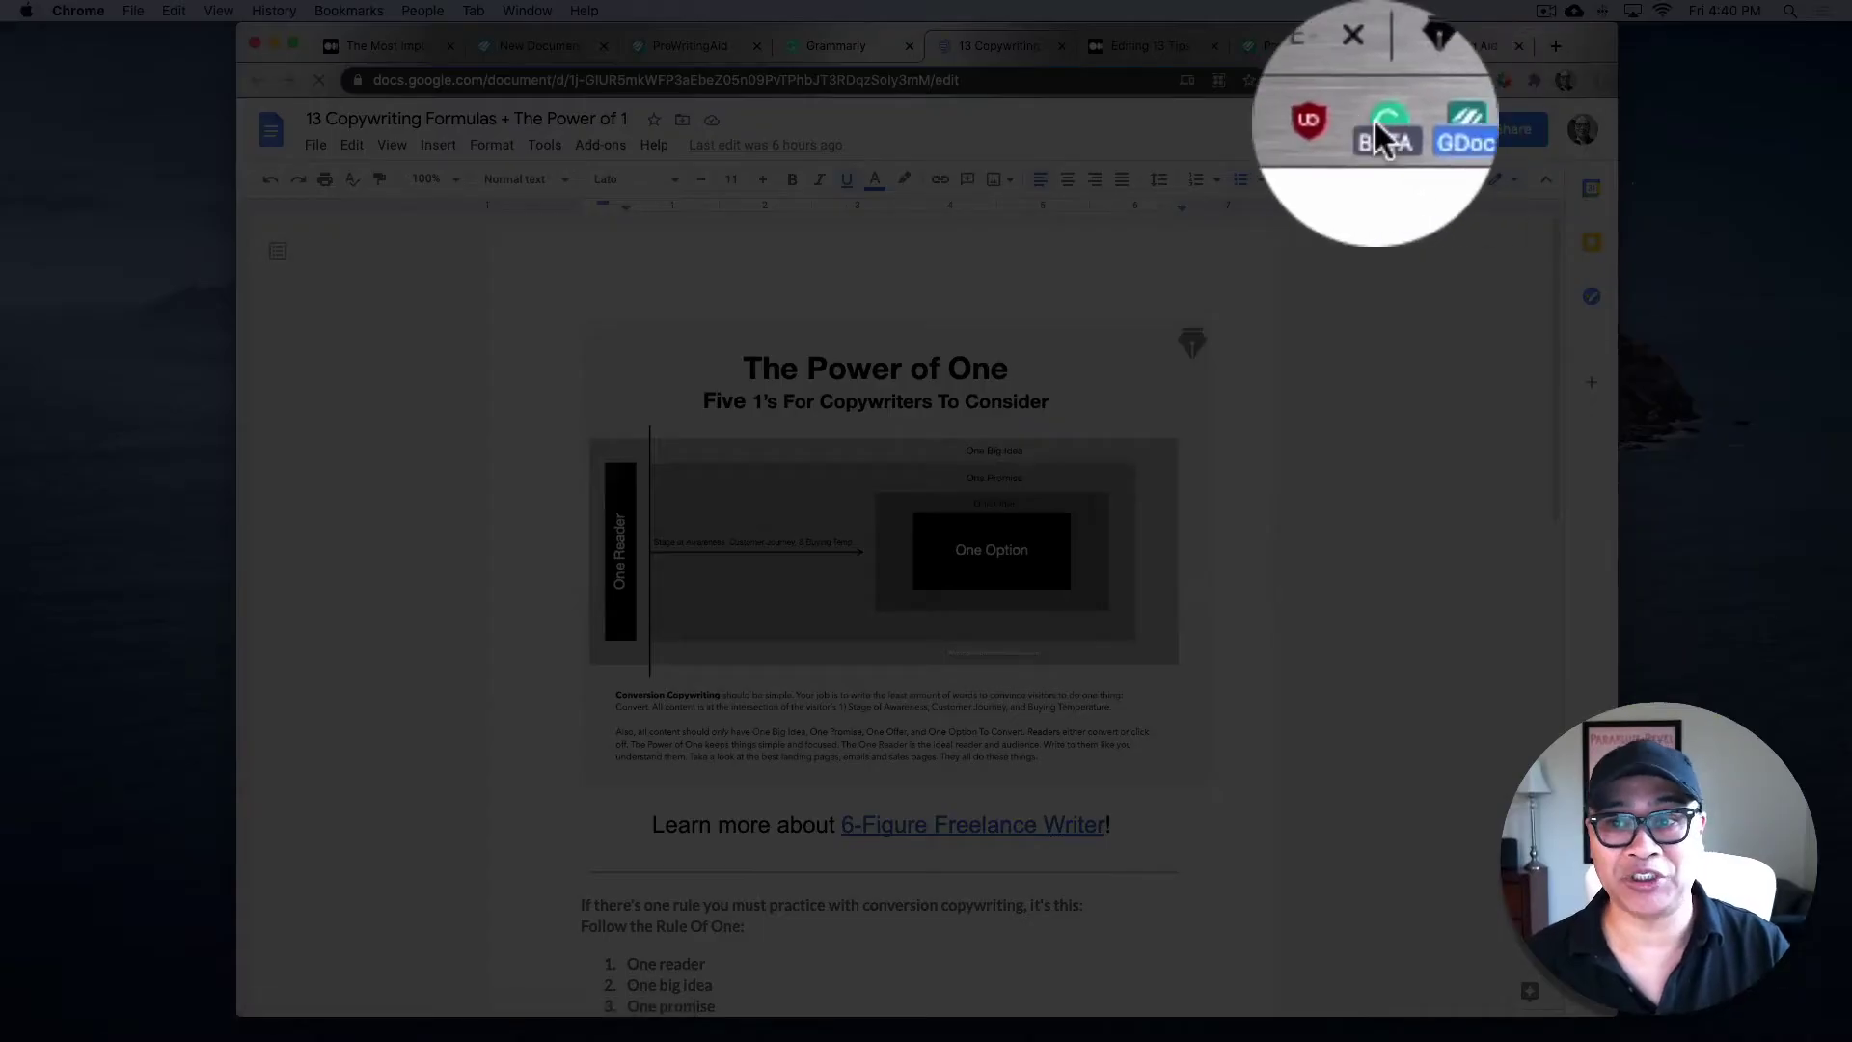
left_click(1381, 82)
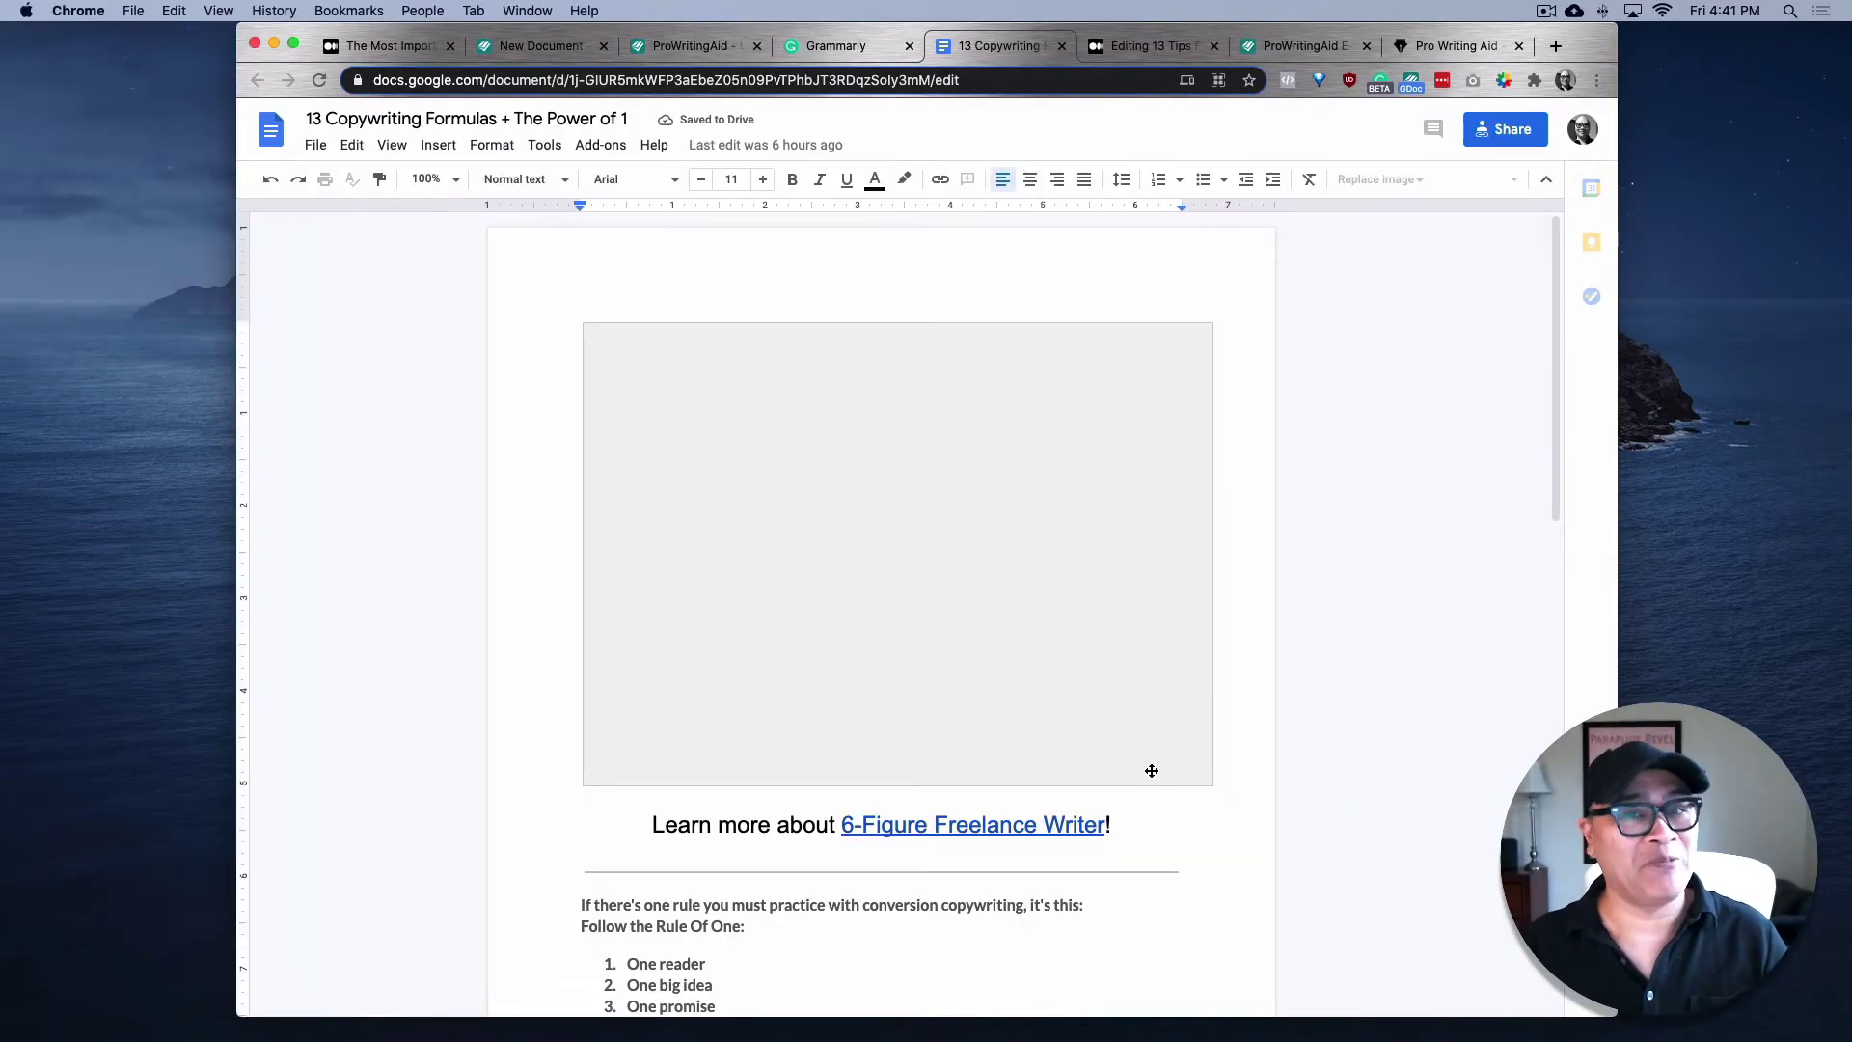
Toggle ProWritingAid checking for docs.google.com off and back on, leaving it enabled
left_click(1411, 87)
left_click(1355, 235)
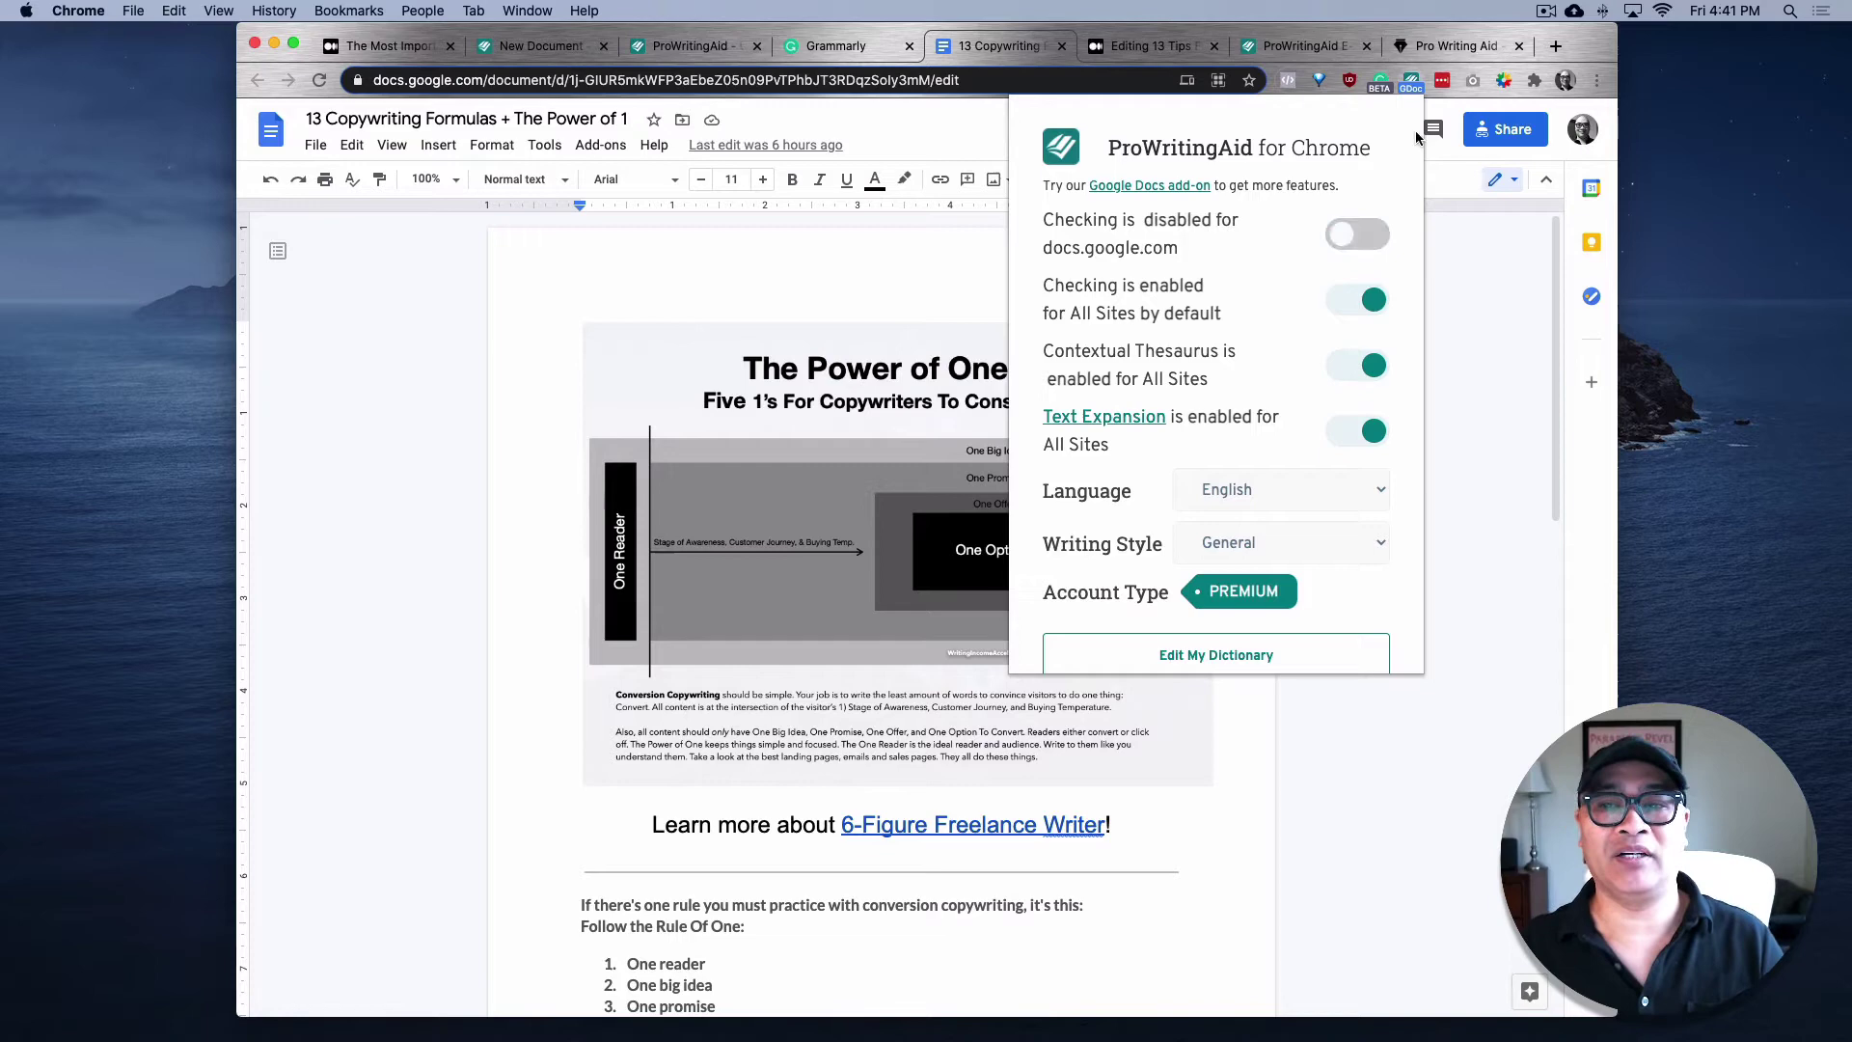
left_click(1370, 234)
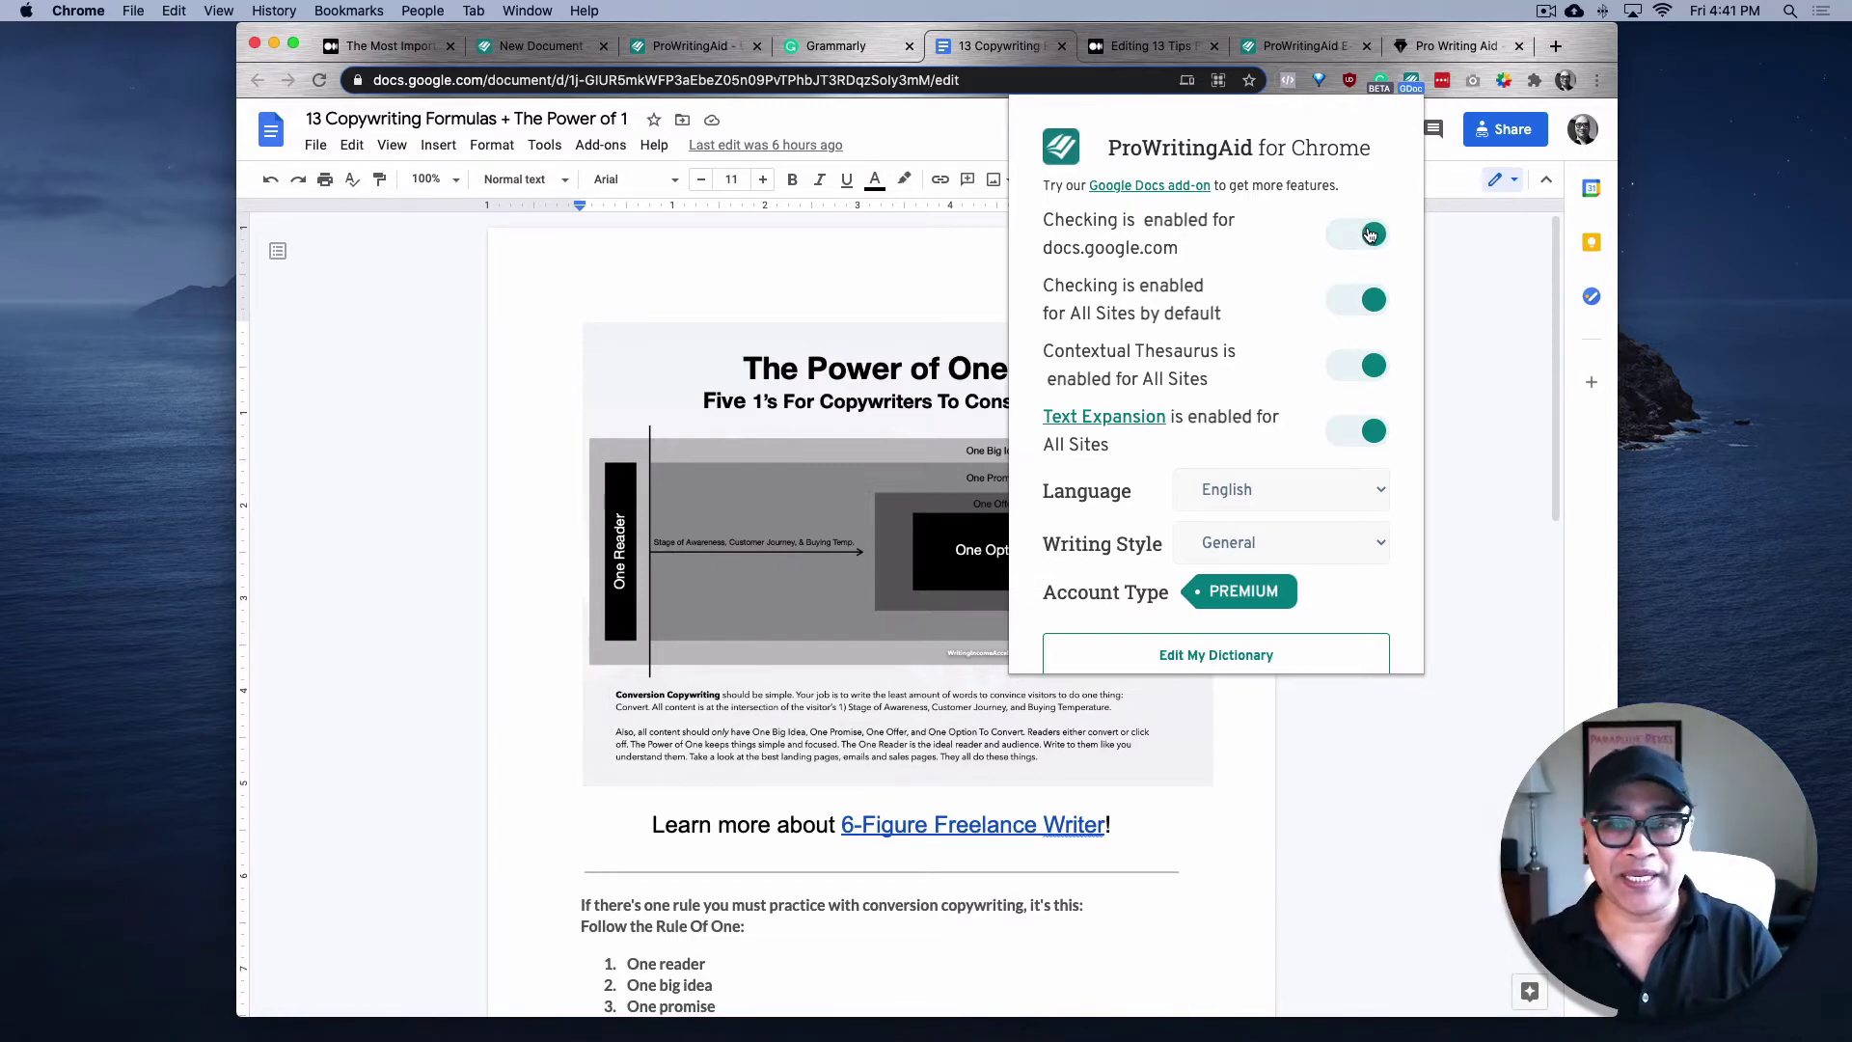
left_click(1161, 984)
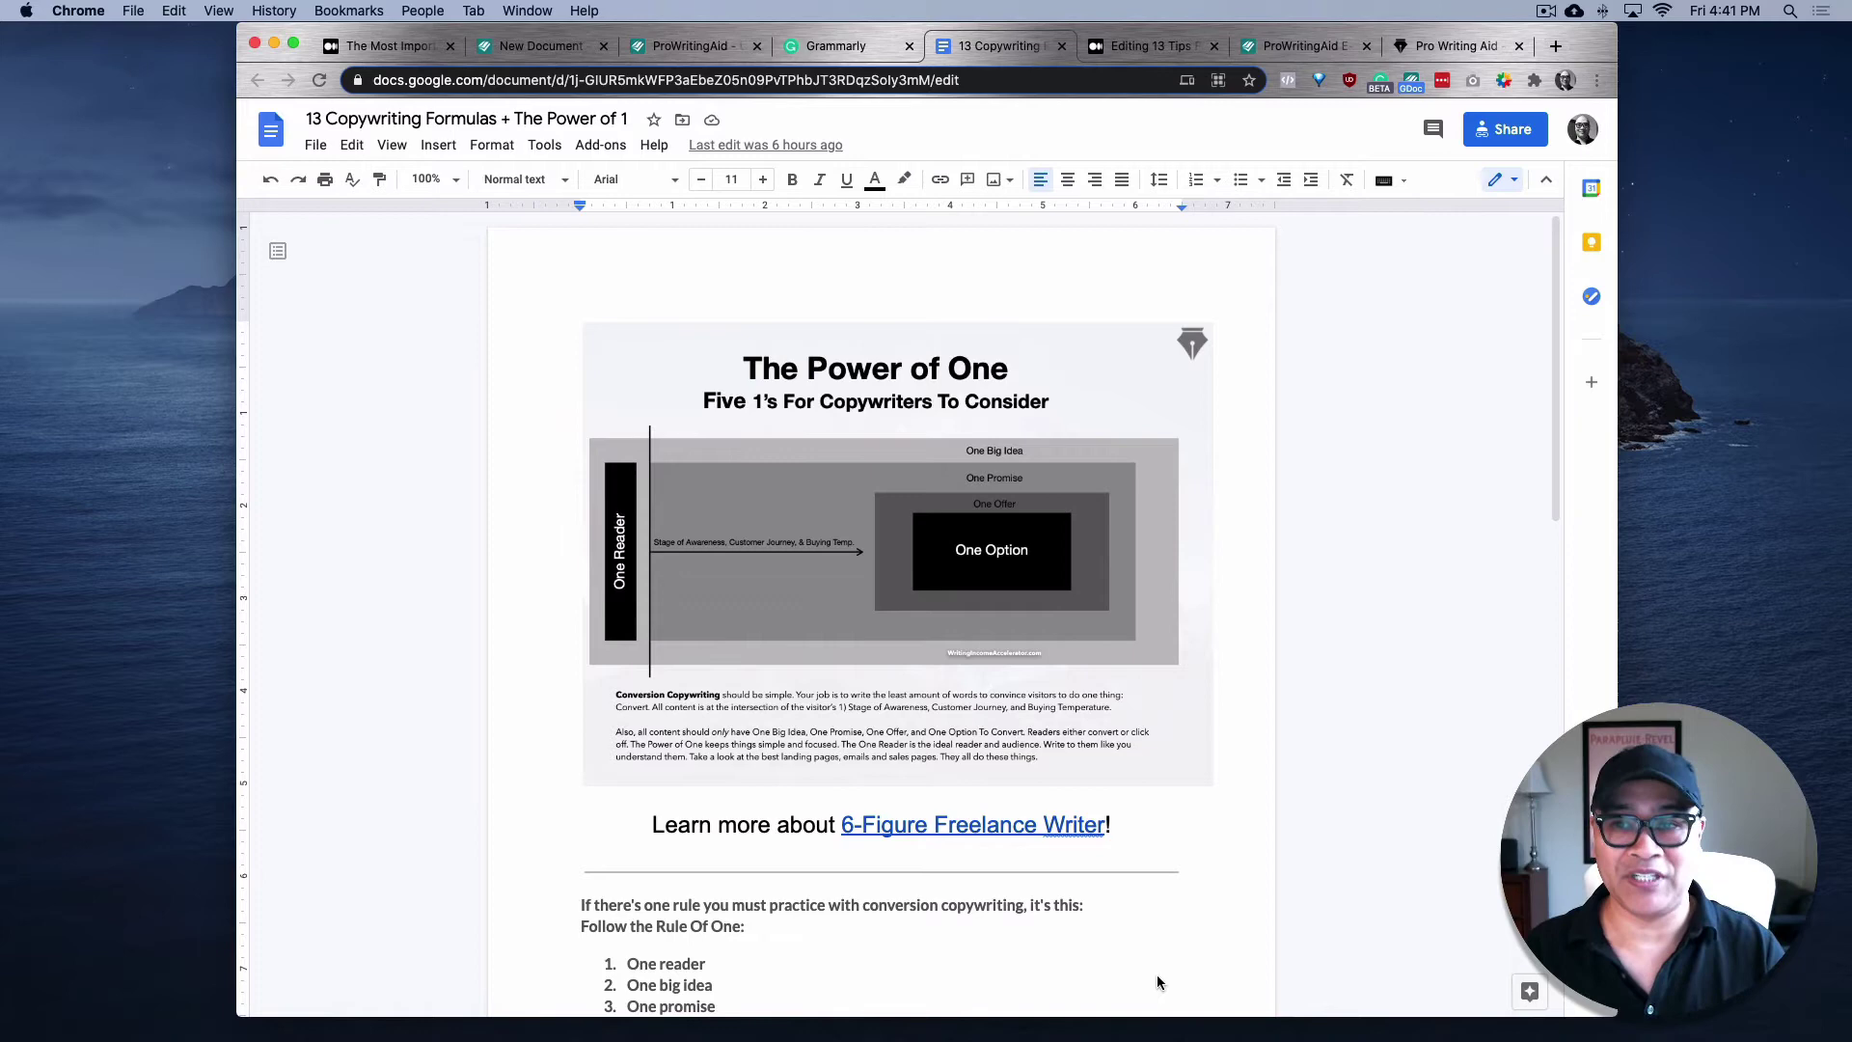
Switch to the Medium '13 Tips' draft and check both extensions' settings for medium.com
left_click(1143, 49)
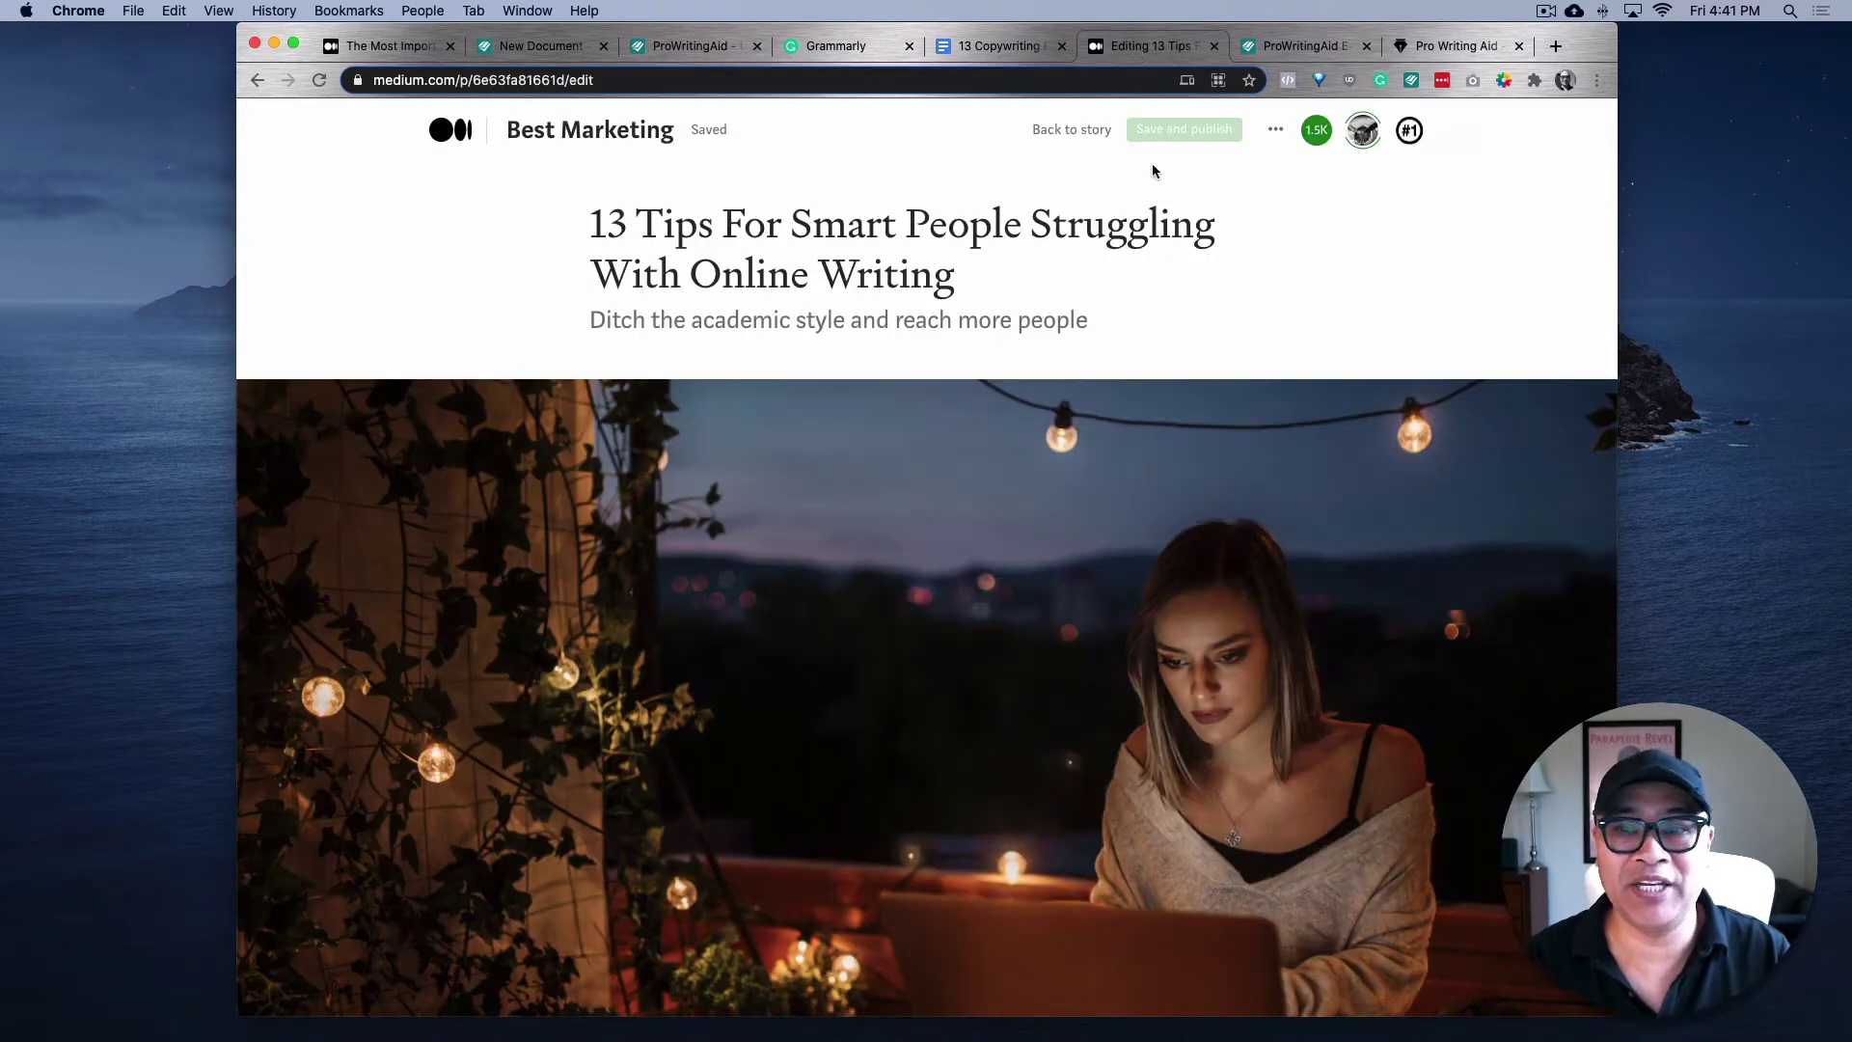
left_click(1411, 80)
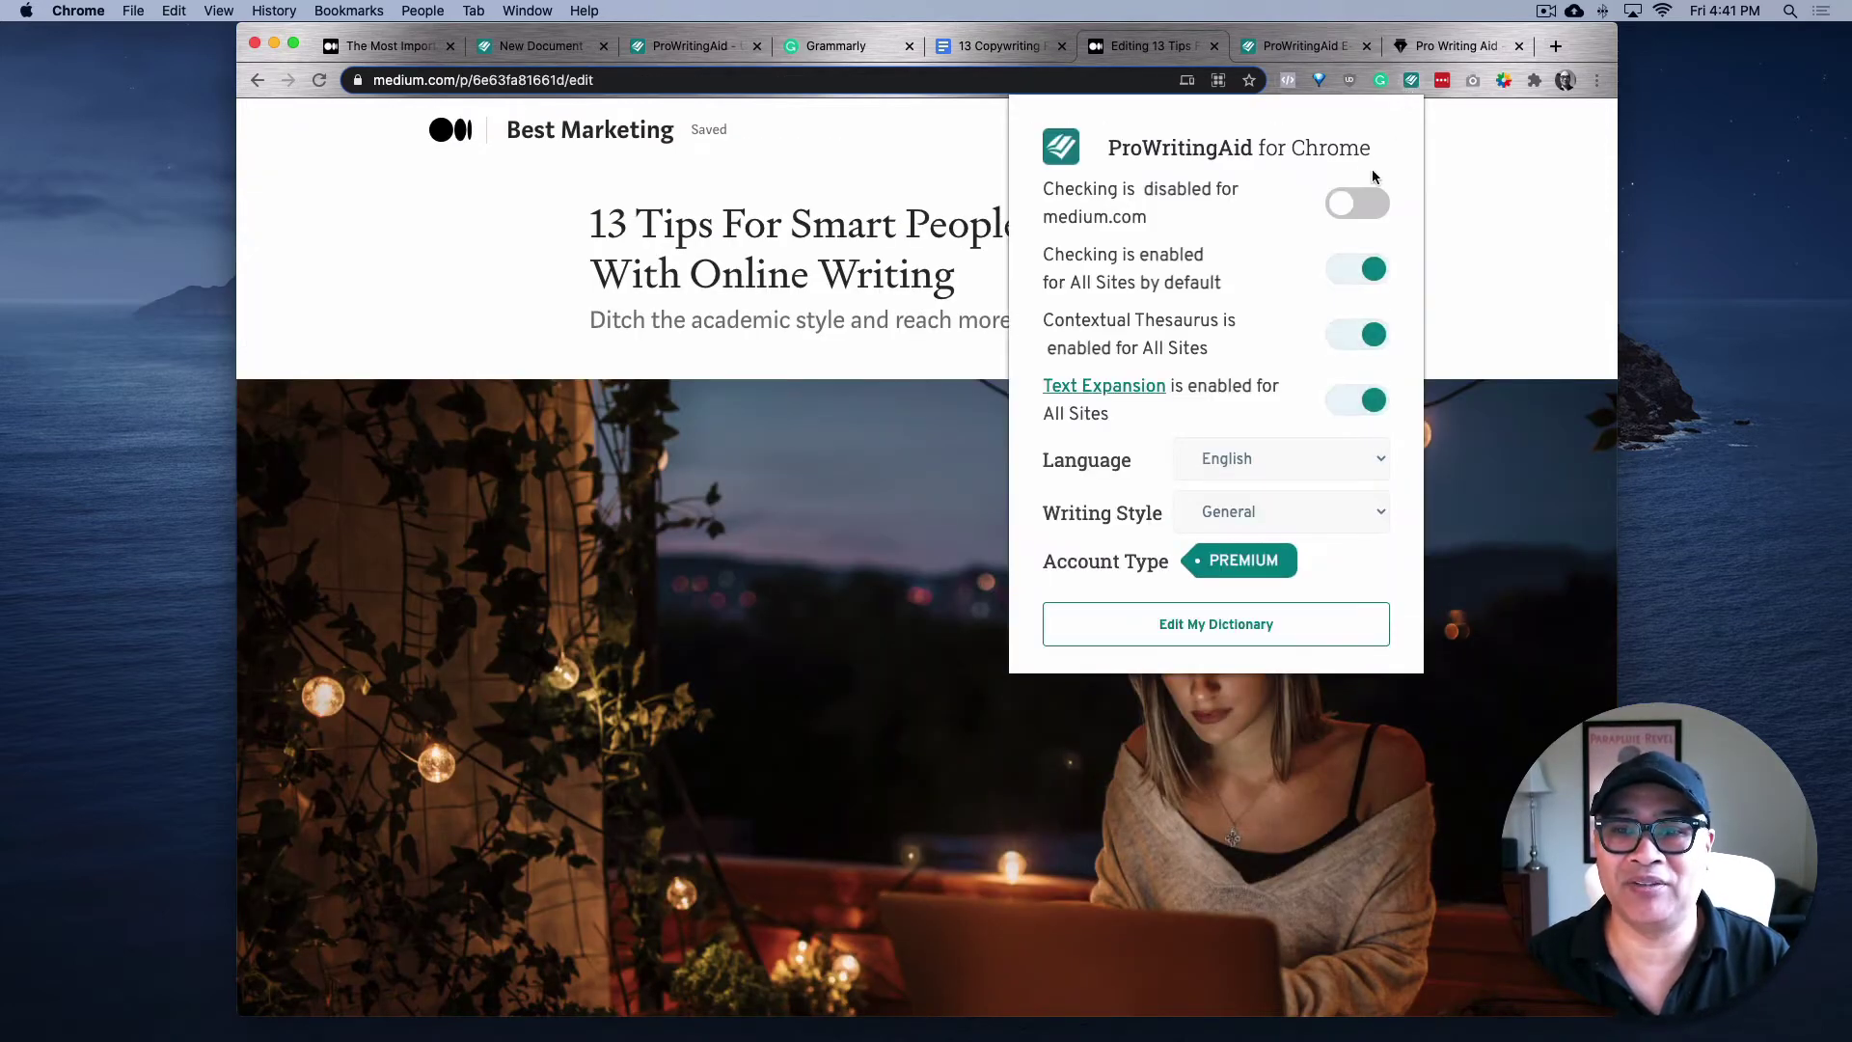
left_click(1381, 80)
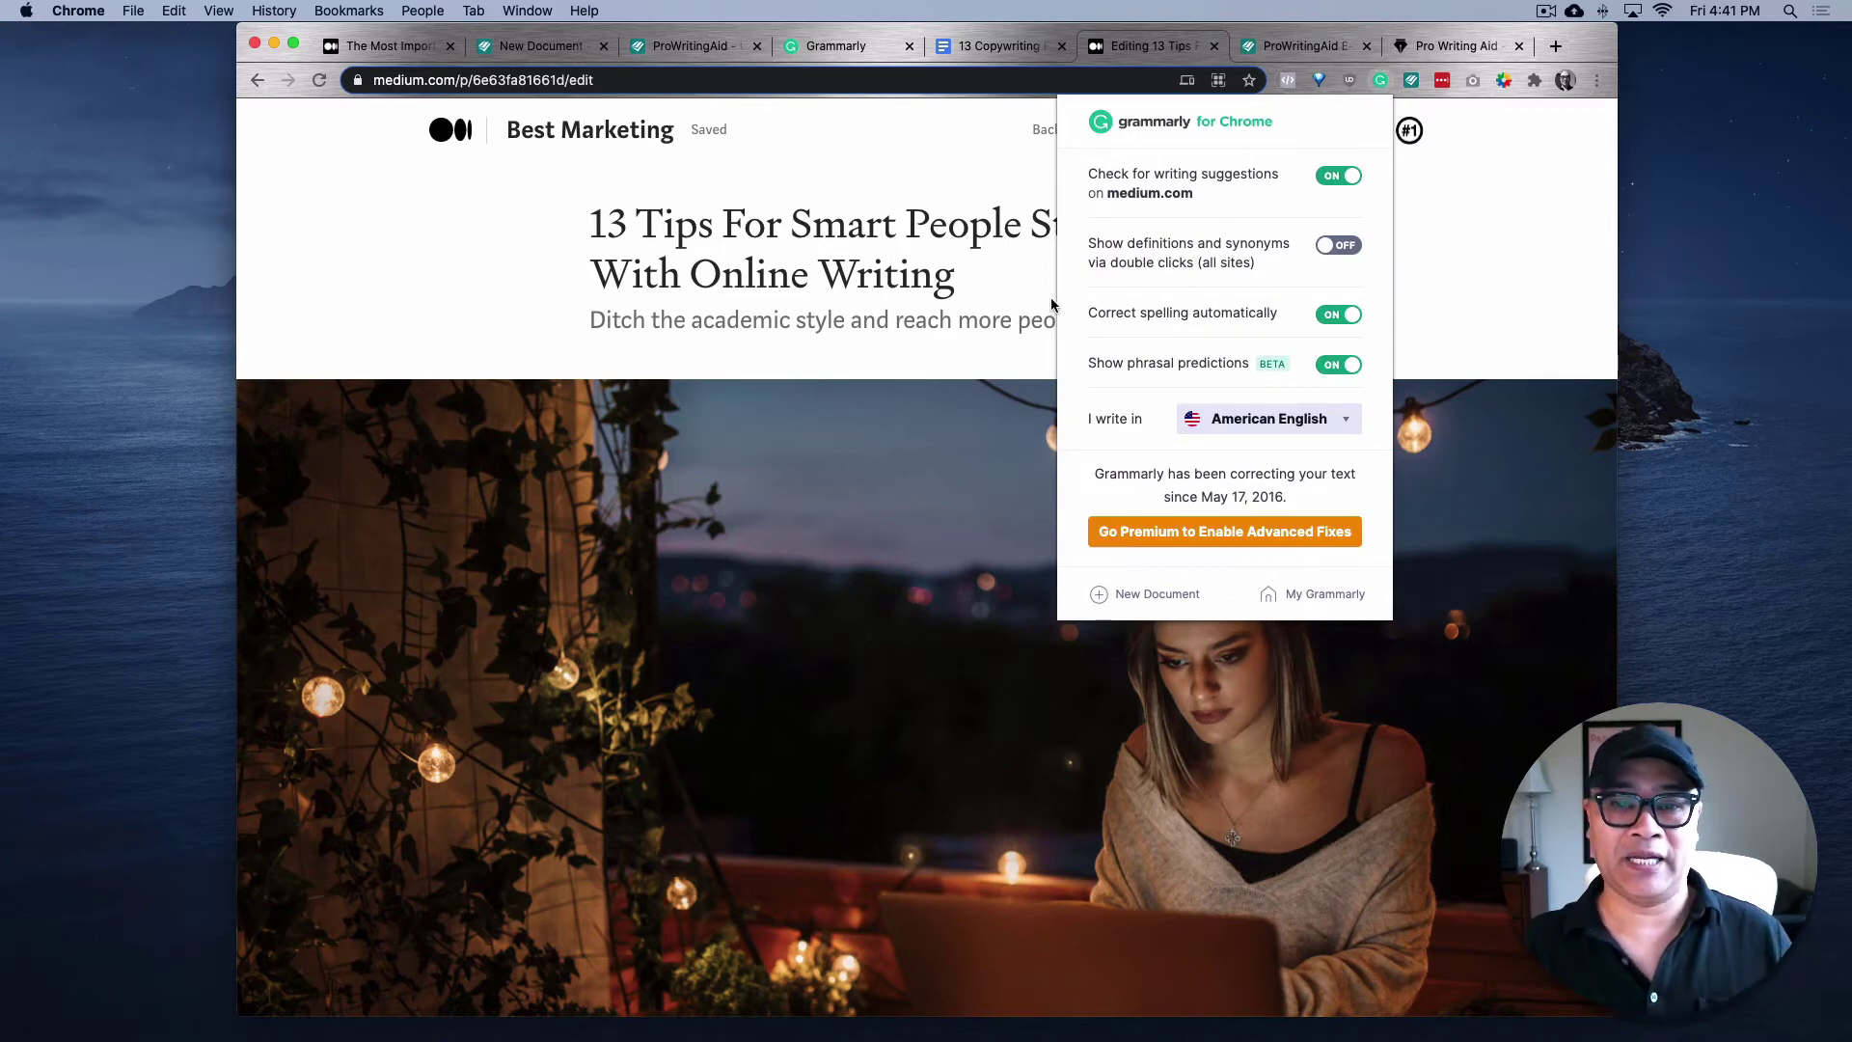
scroll(789, 262, "down", 10)
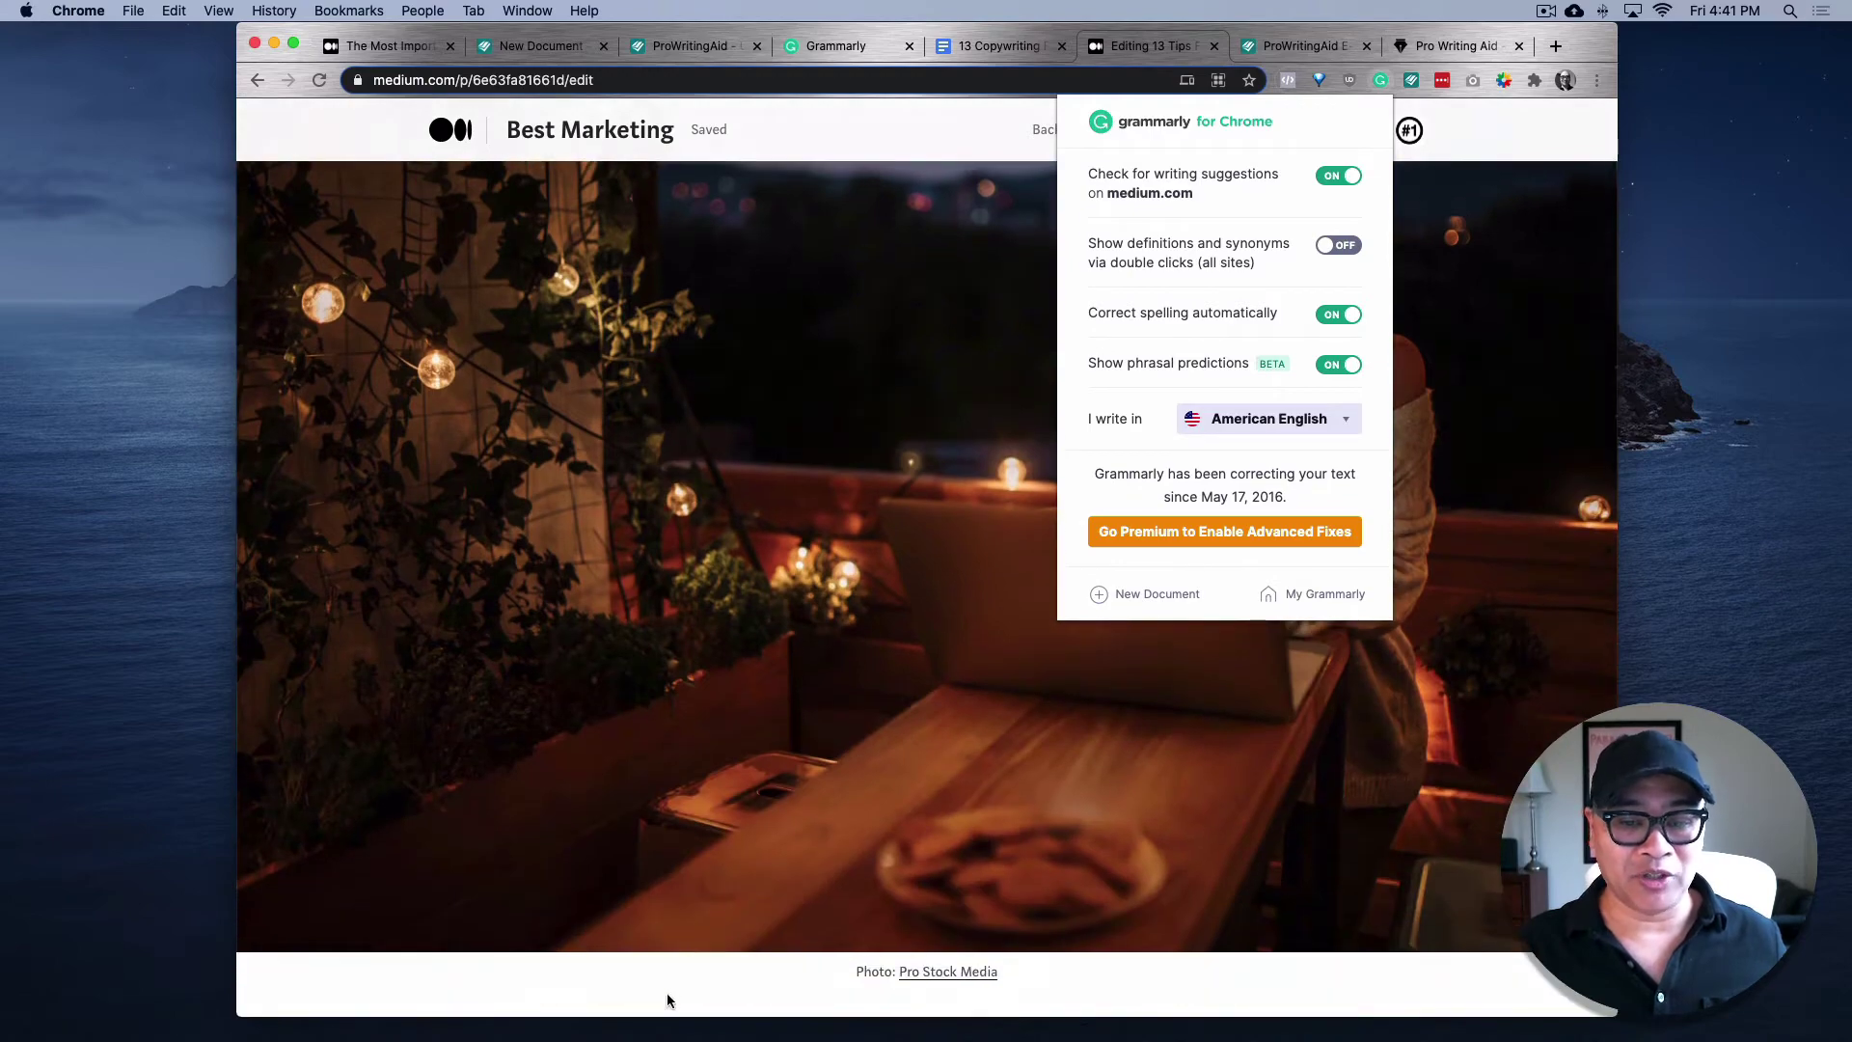
left_click(668, 1000)
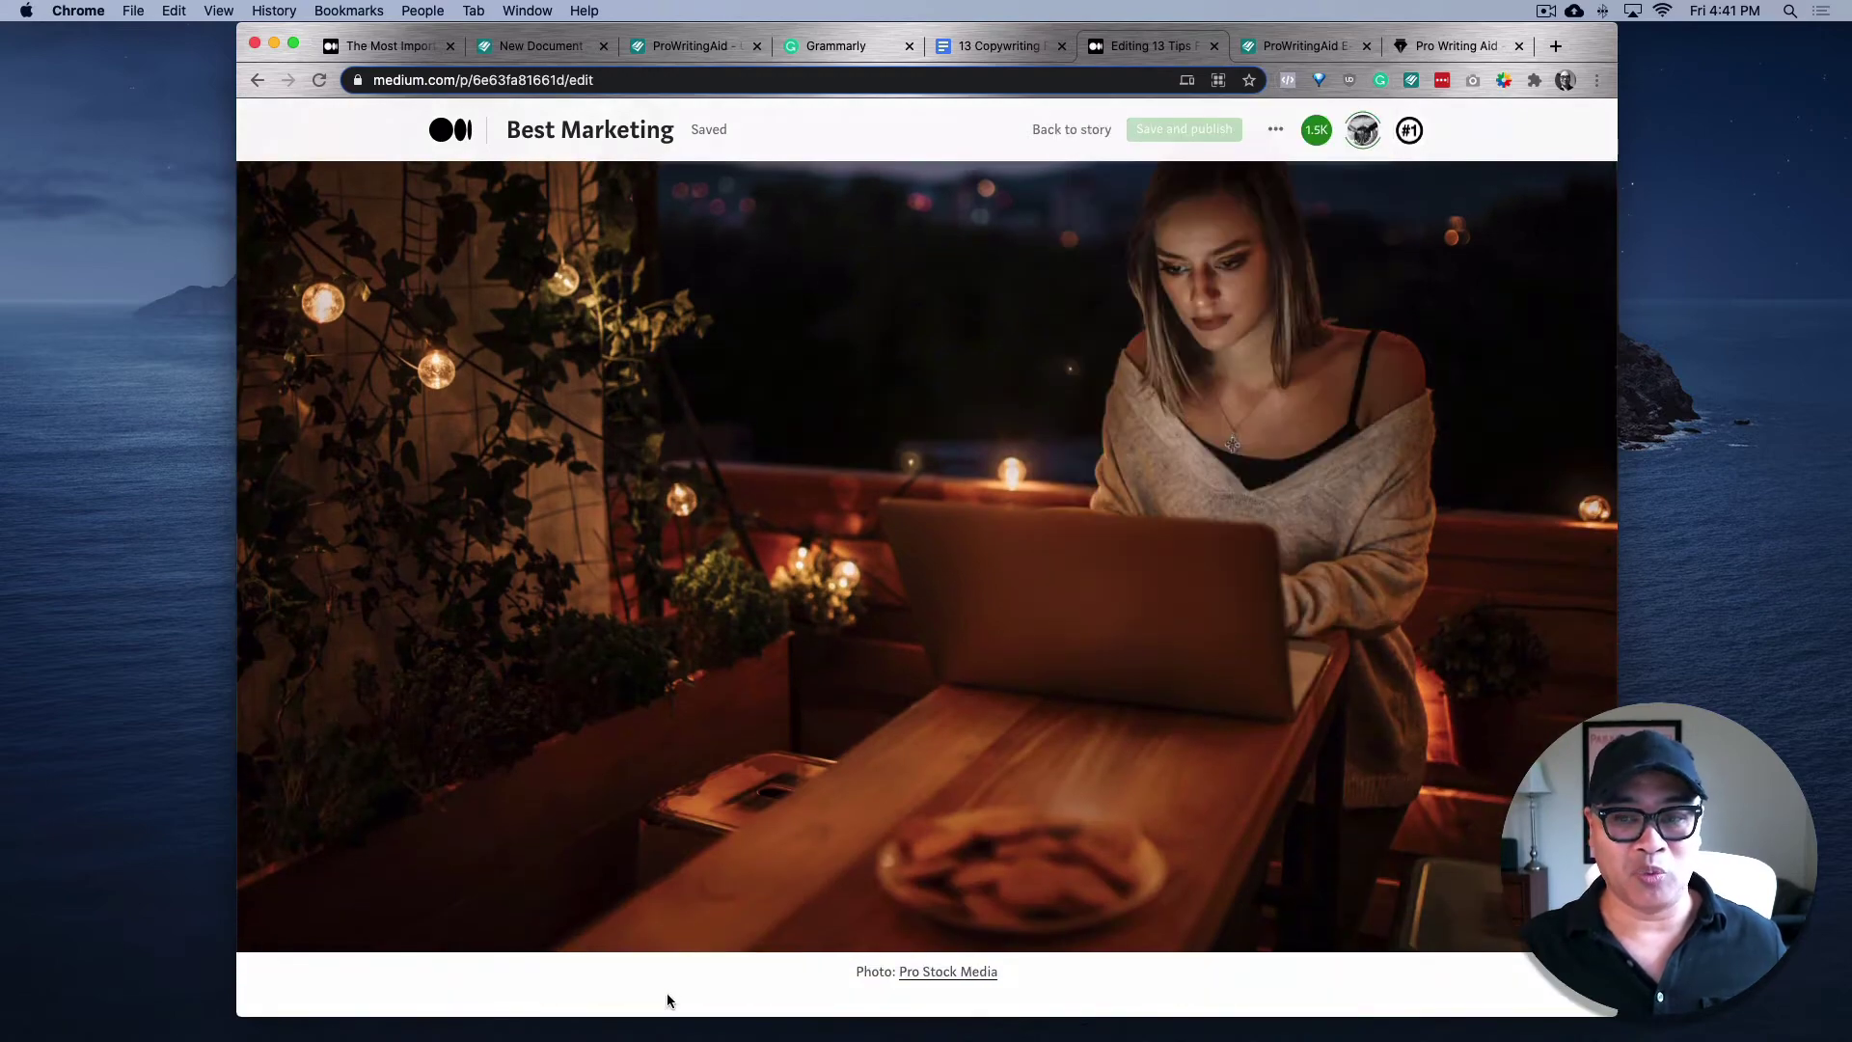
Scroll through the Medium draft, selecting and deselecting the word 'improve' and a text passage
scroll(668, 1000, "down", 10)
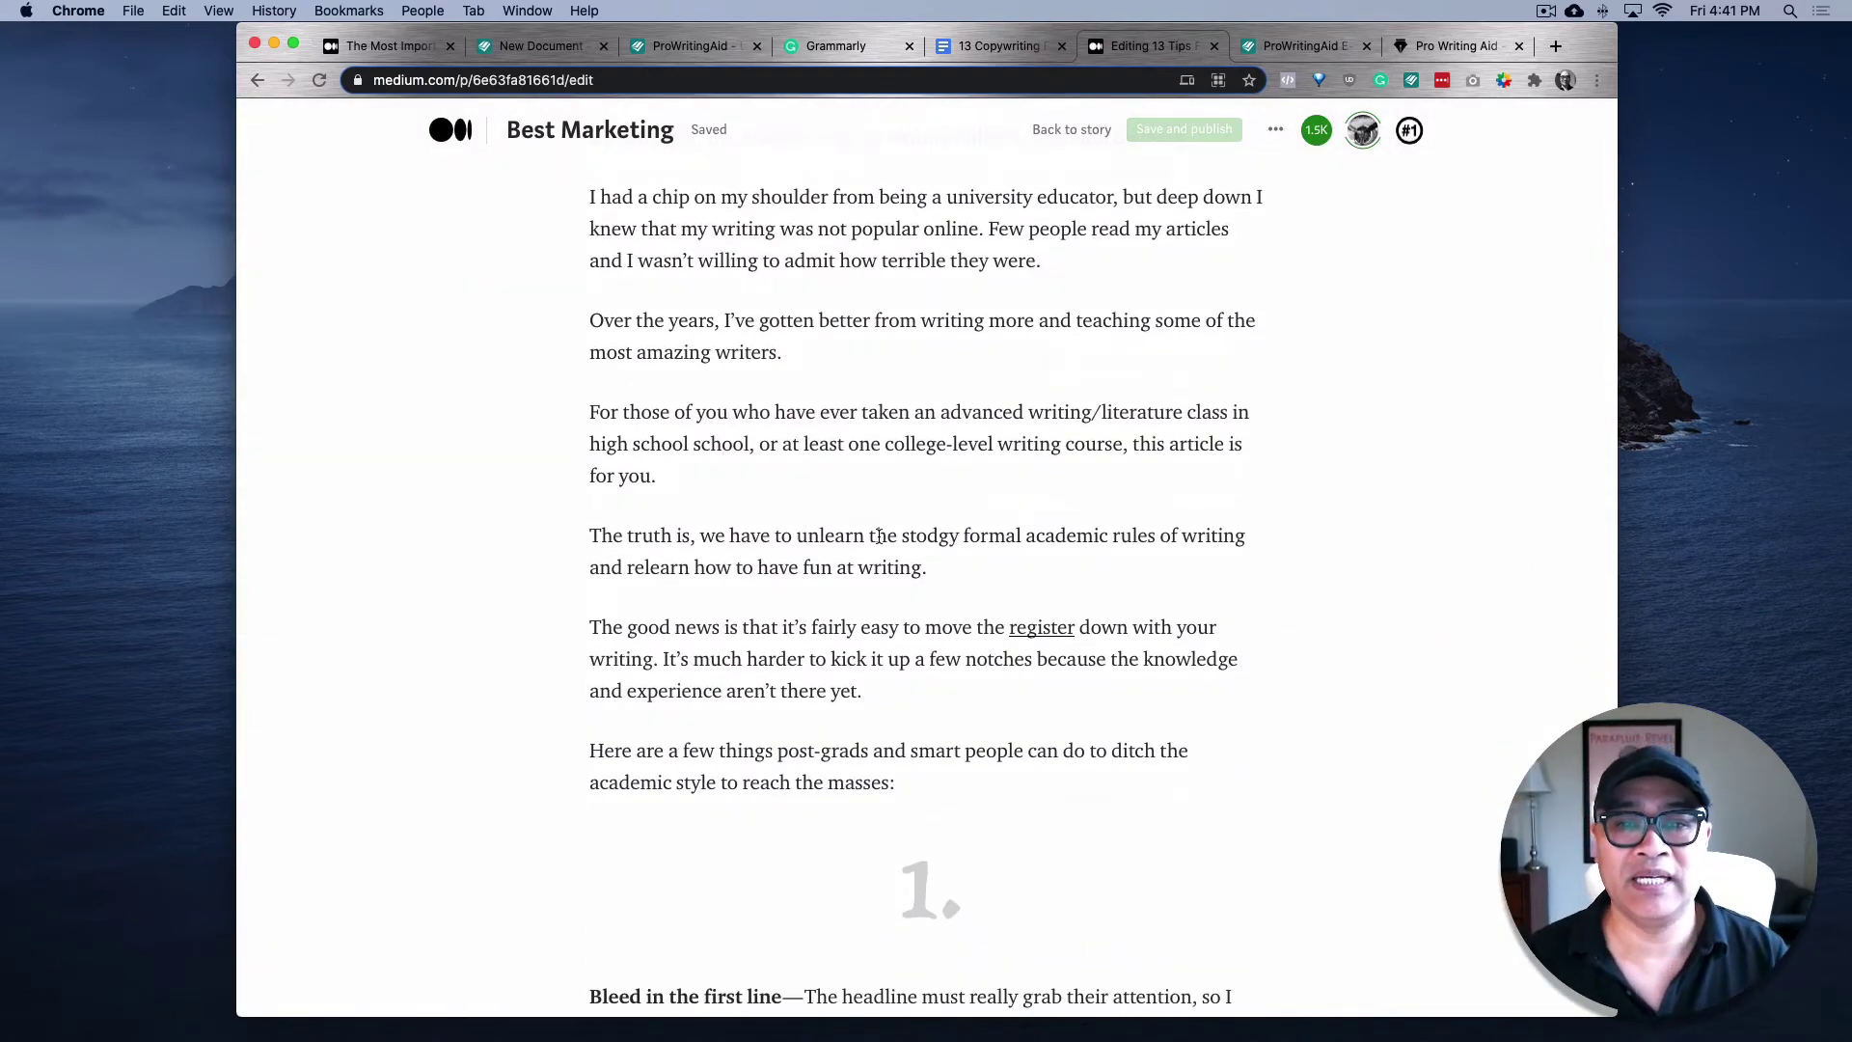
scroll(880, 538, "down", 15)
scroll(880, 537, "down", 15)
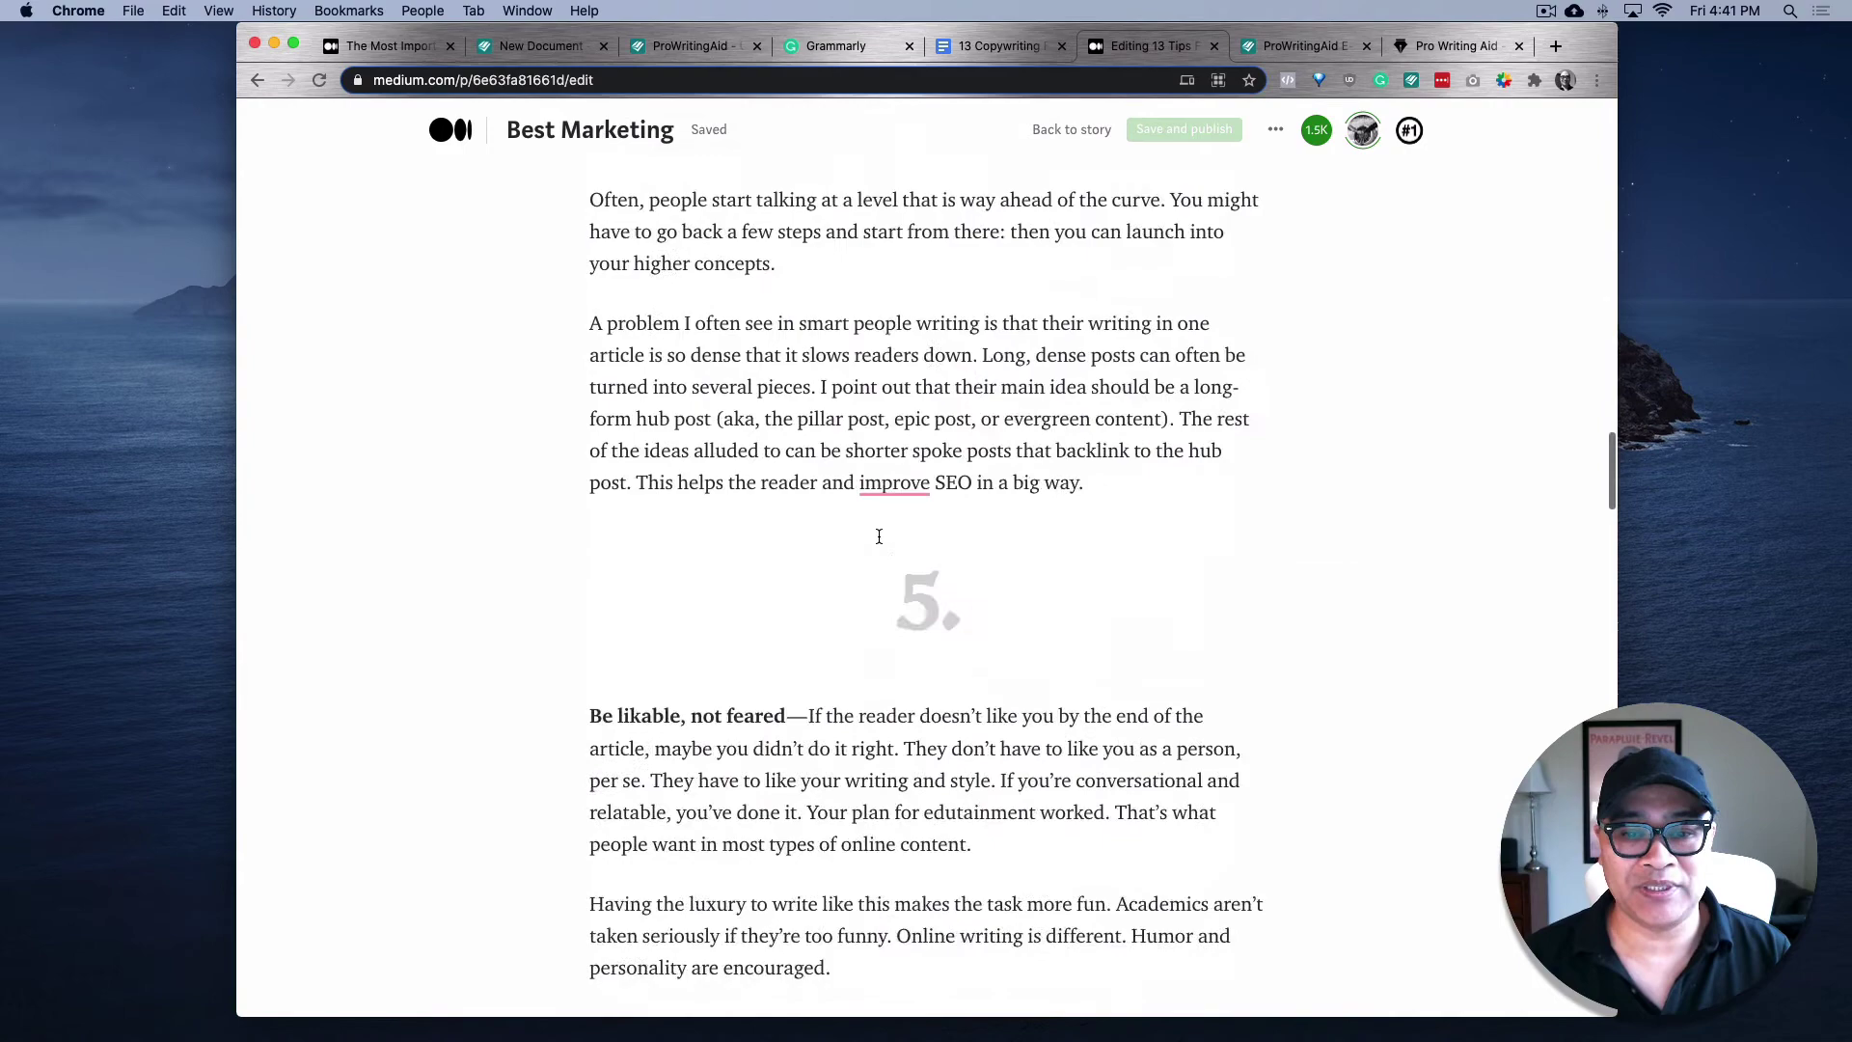
scroll(903, 567, "up", 8)
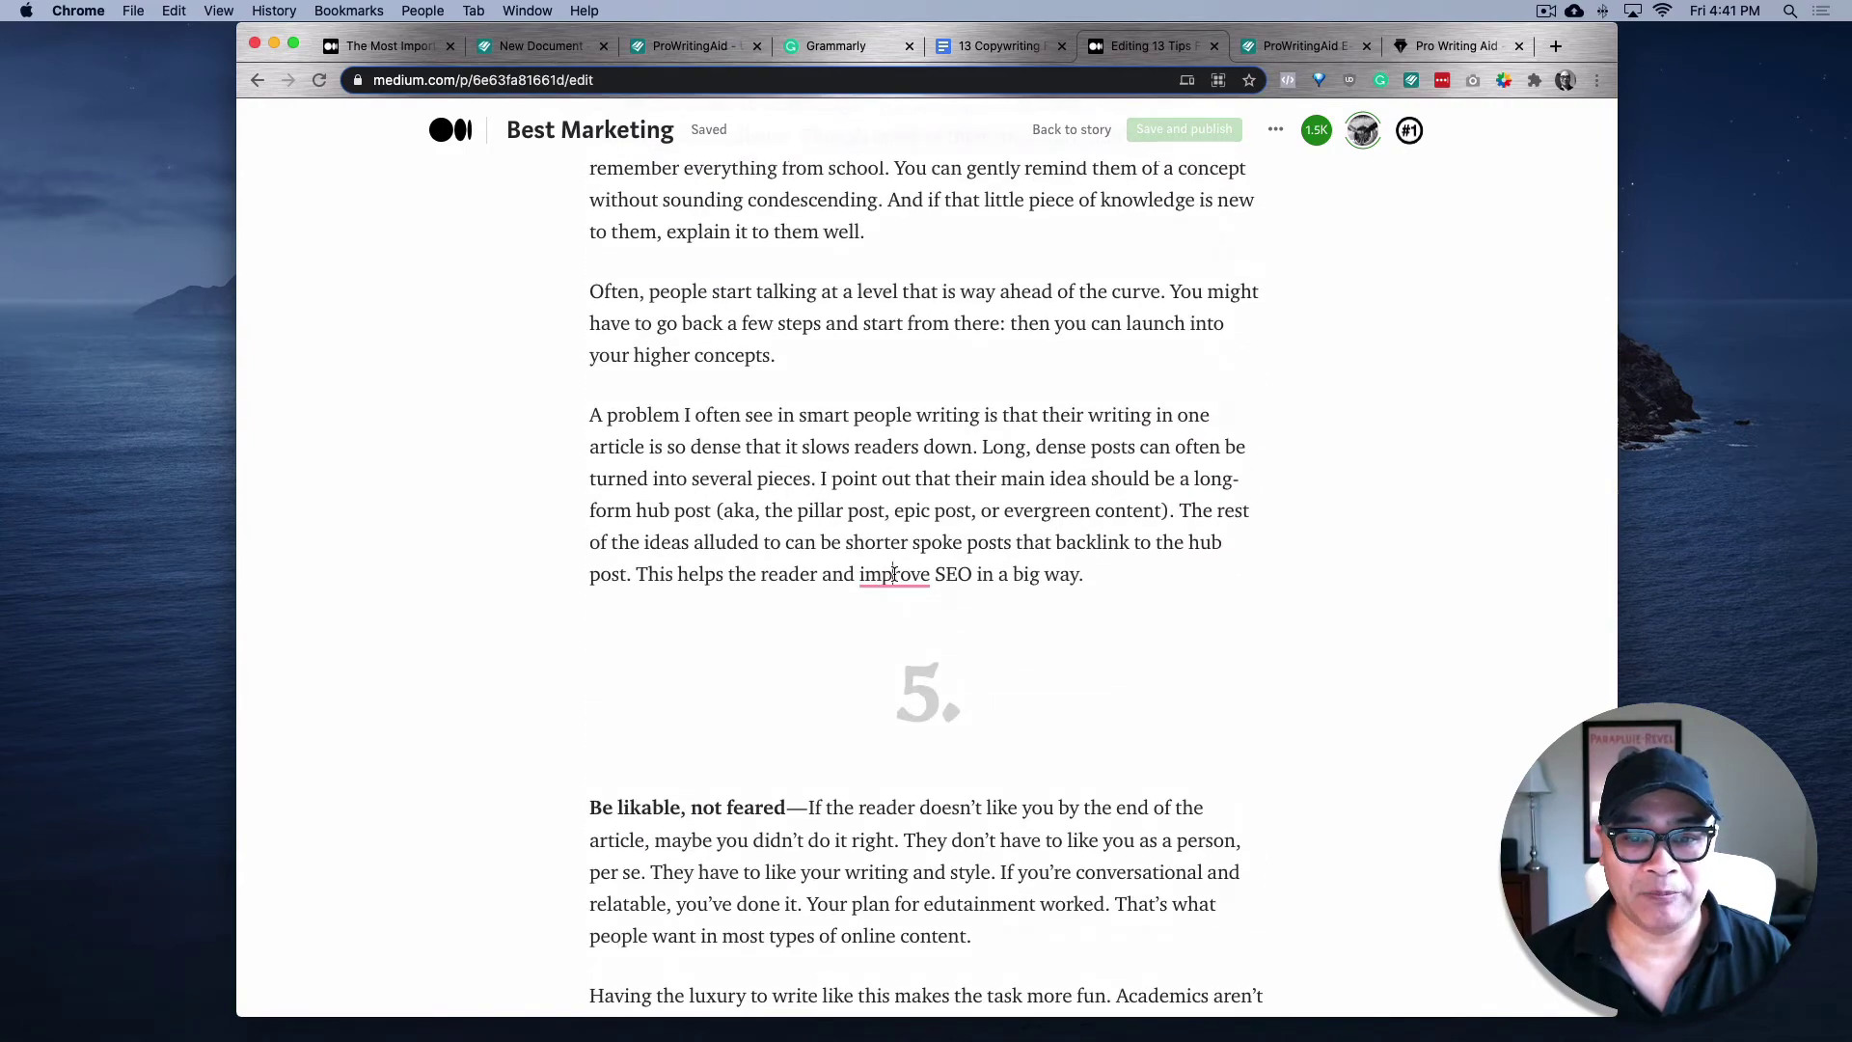
double_click(880, 577)
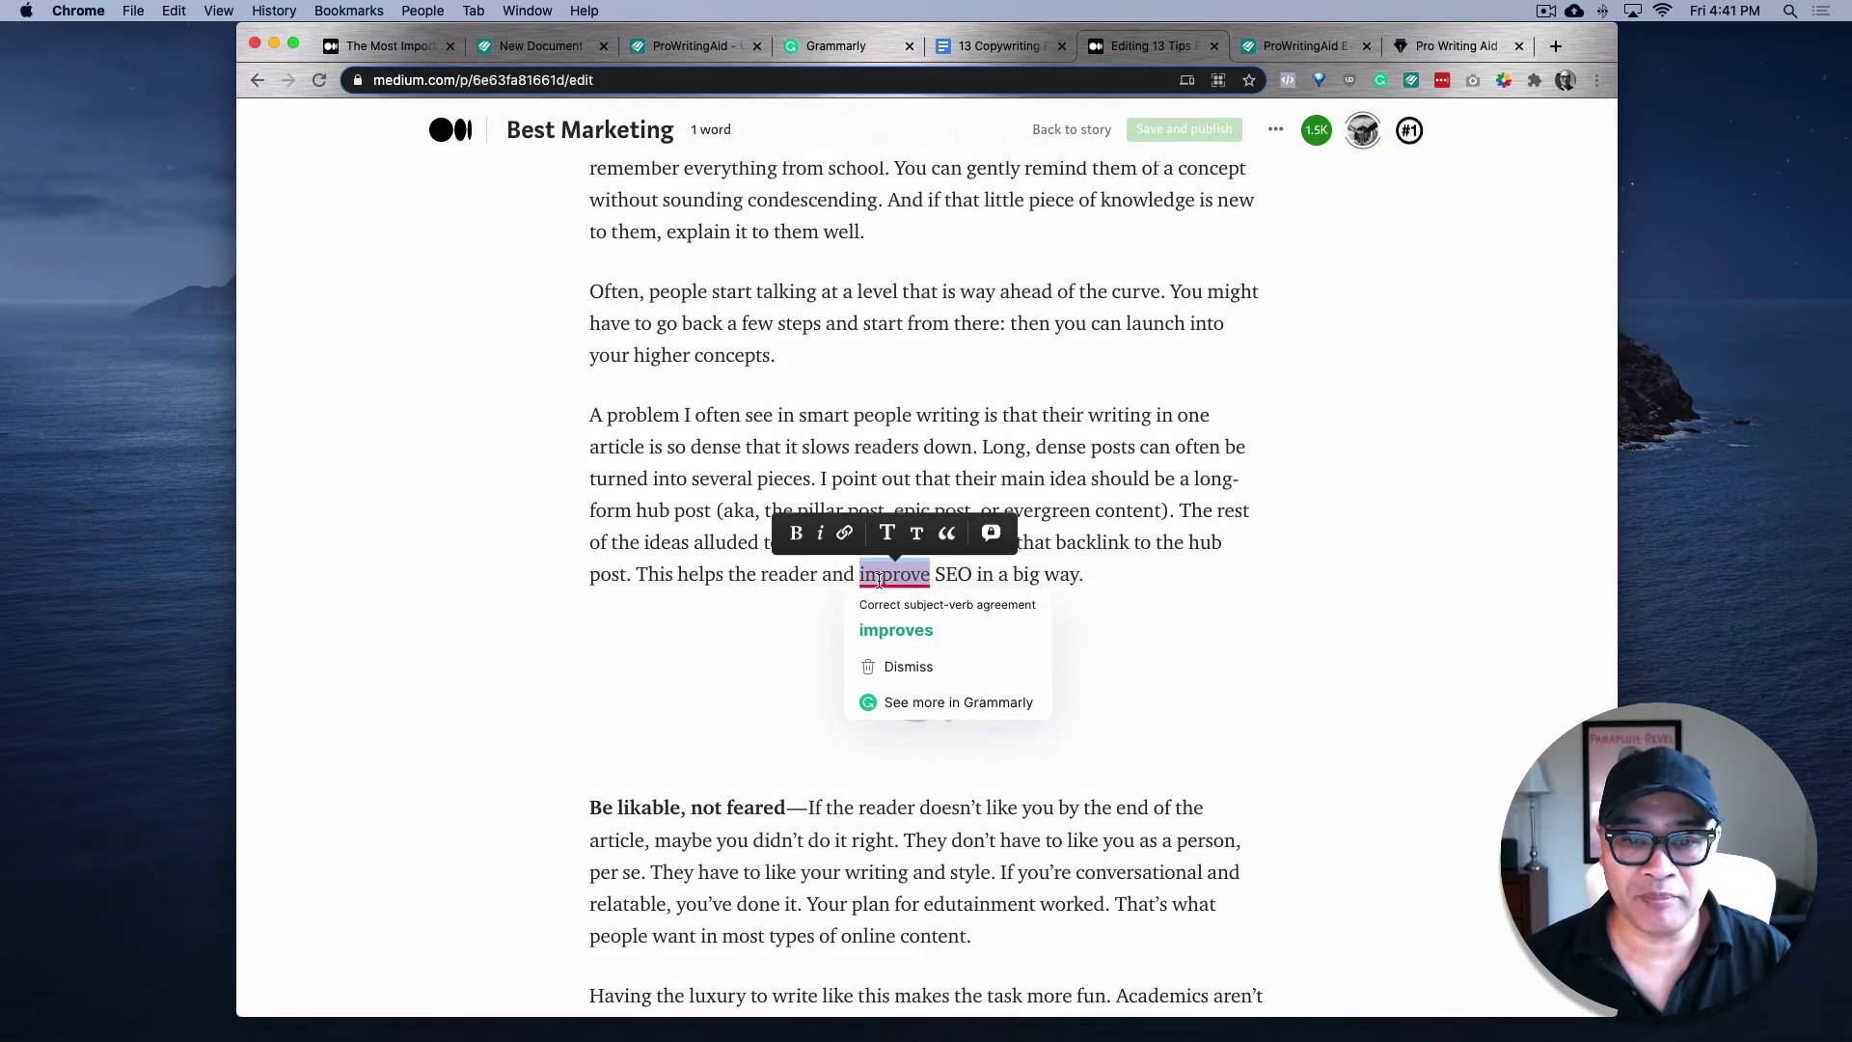
left_click(1124, 619)
mouse_move(887, 576)
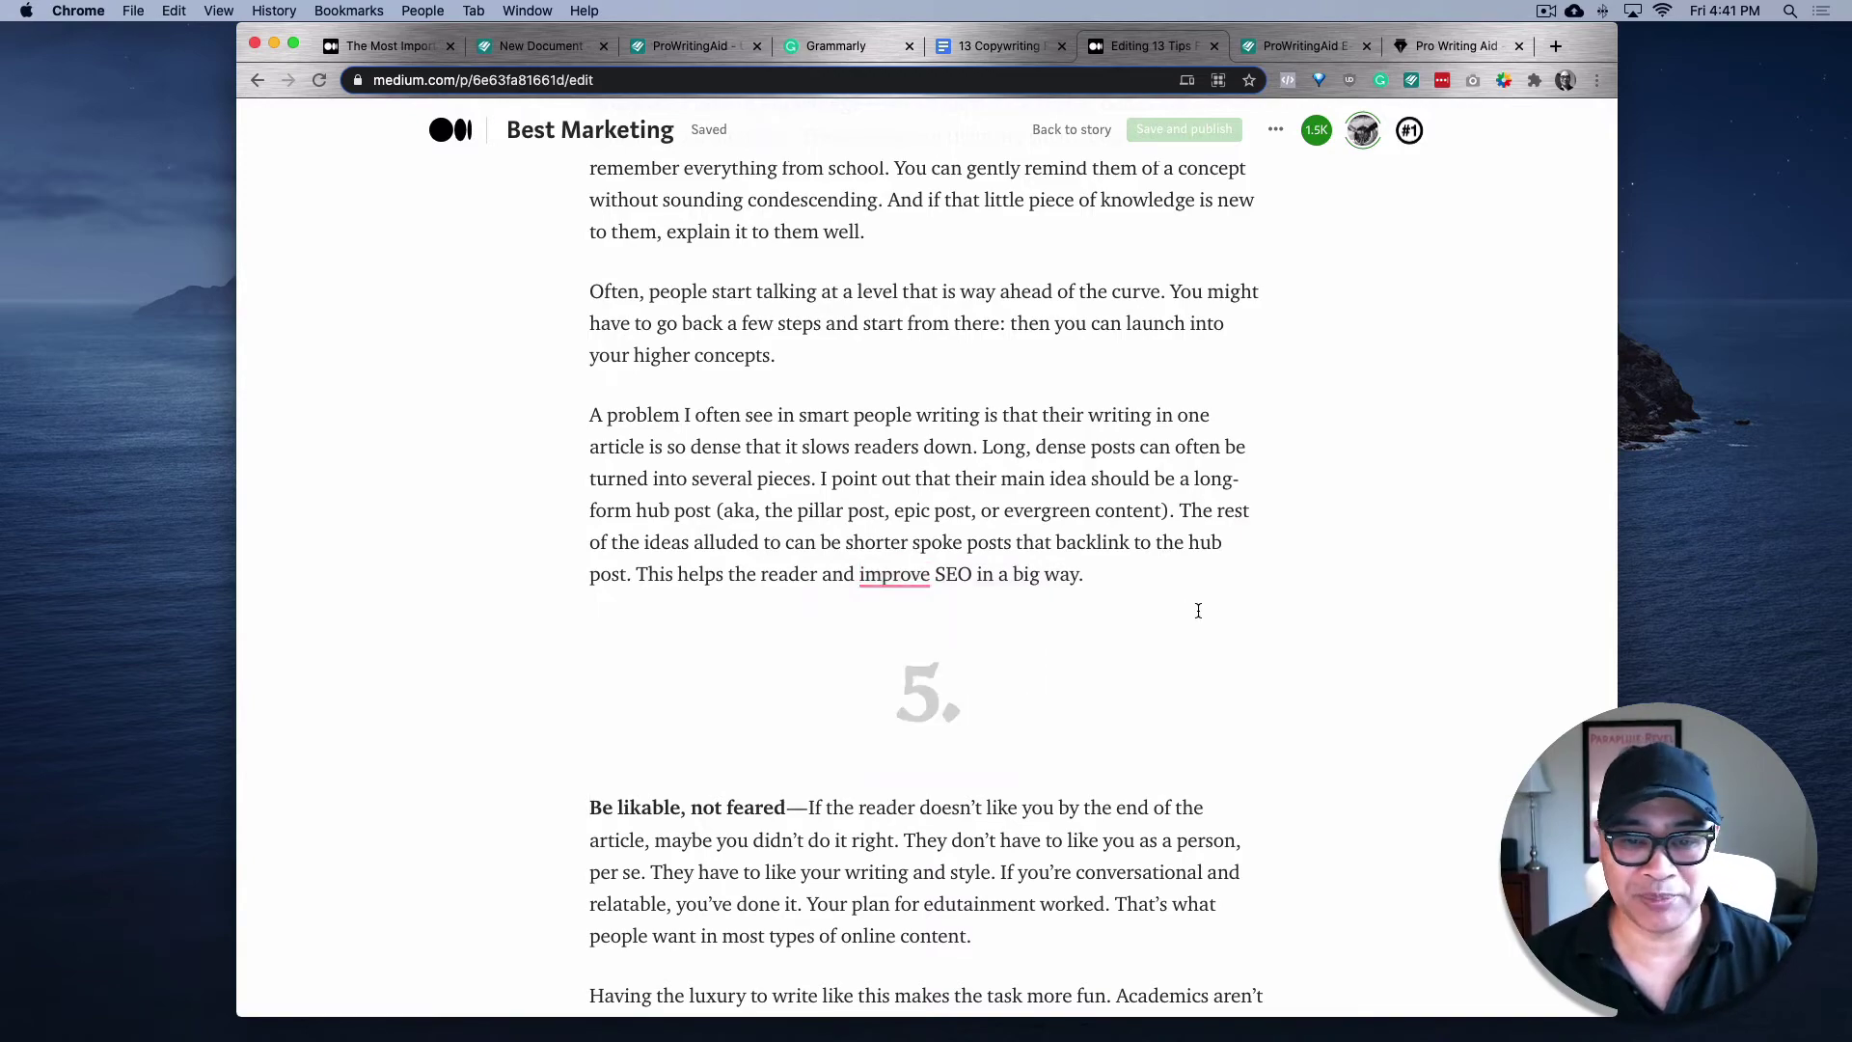
scroll(1198, 611, "down", 3)
scroll(982, 502, "down", 8)
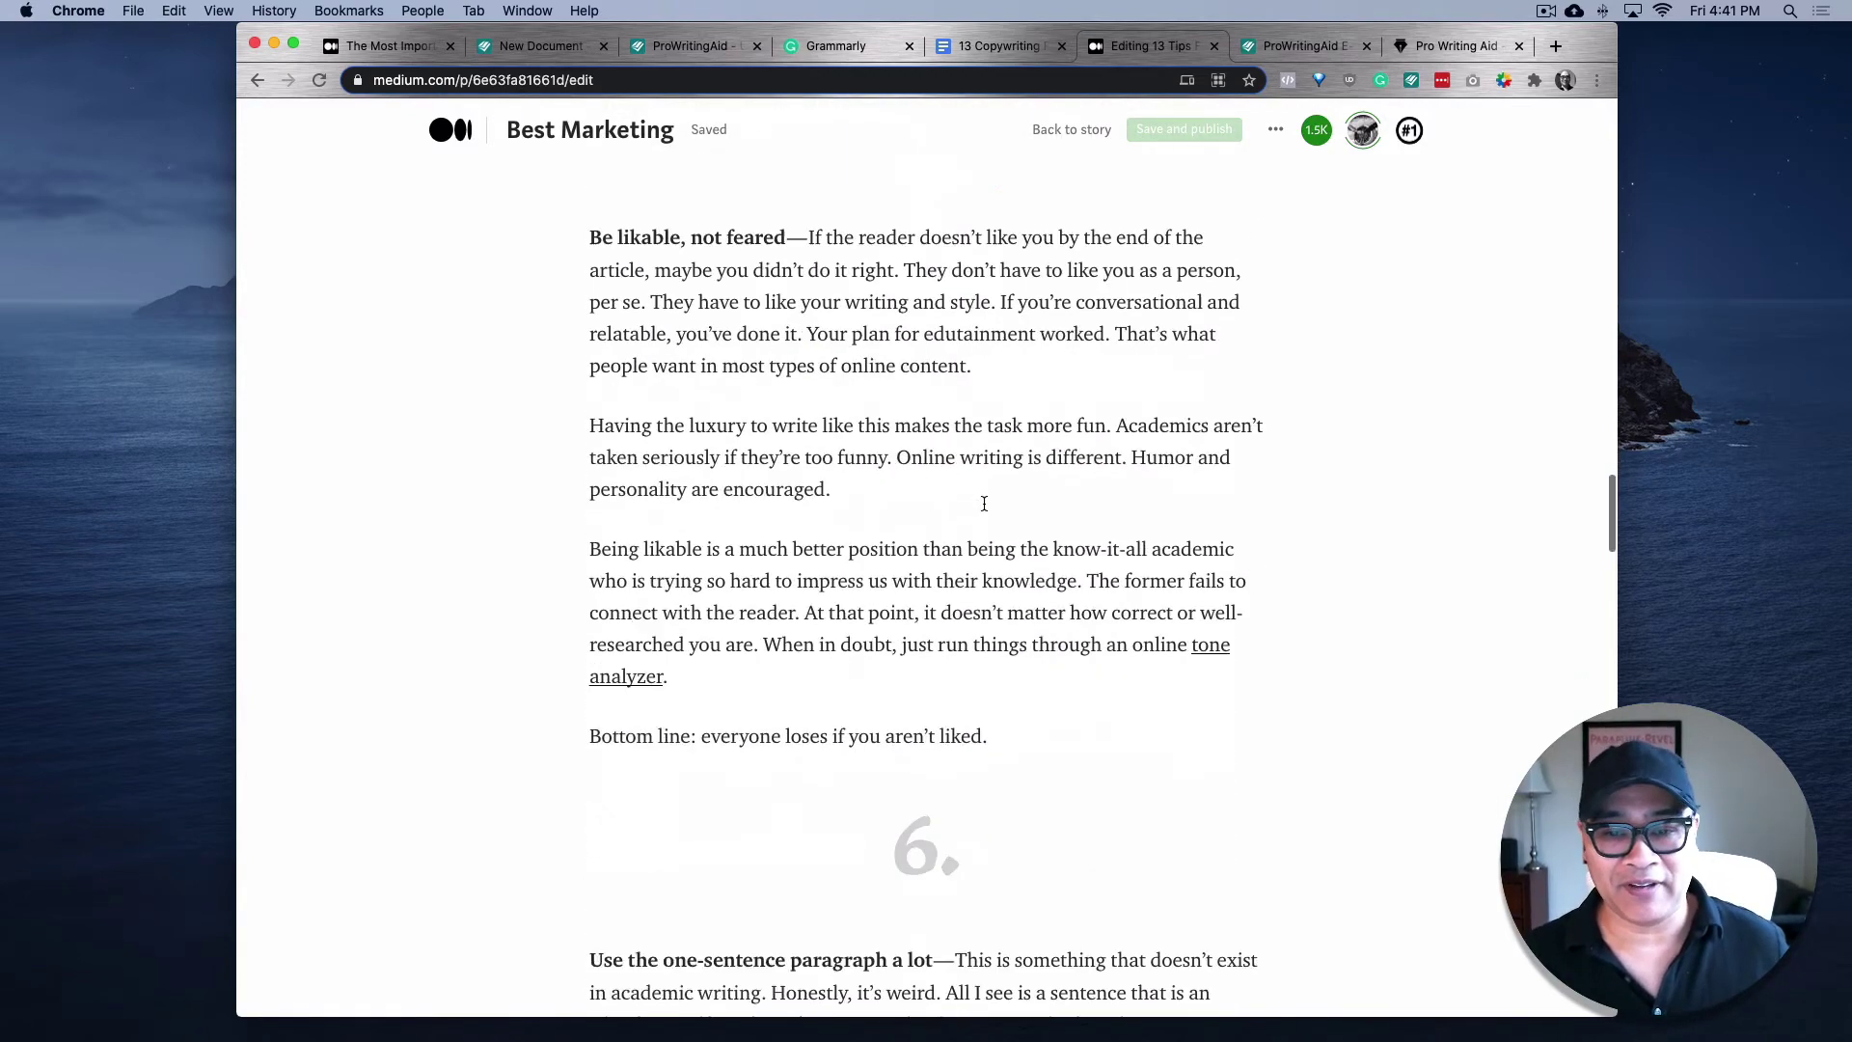
scroll(984, 503, "down", 12)
scroll(984, 506, "up", 3)
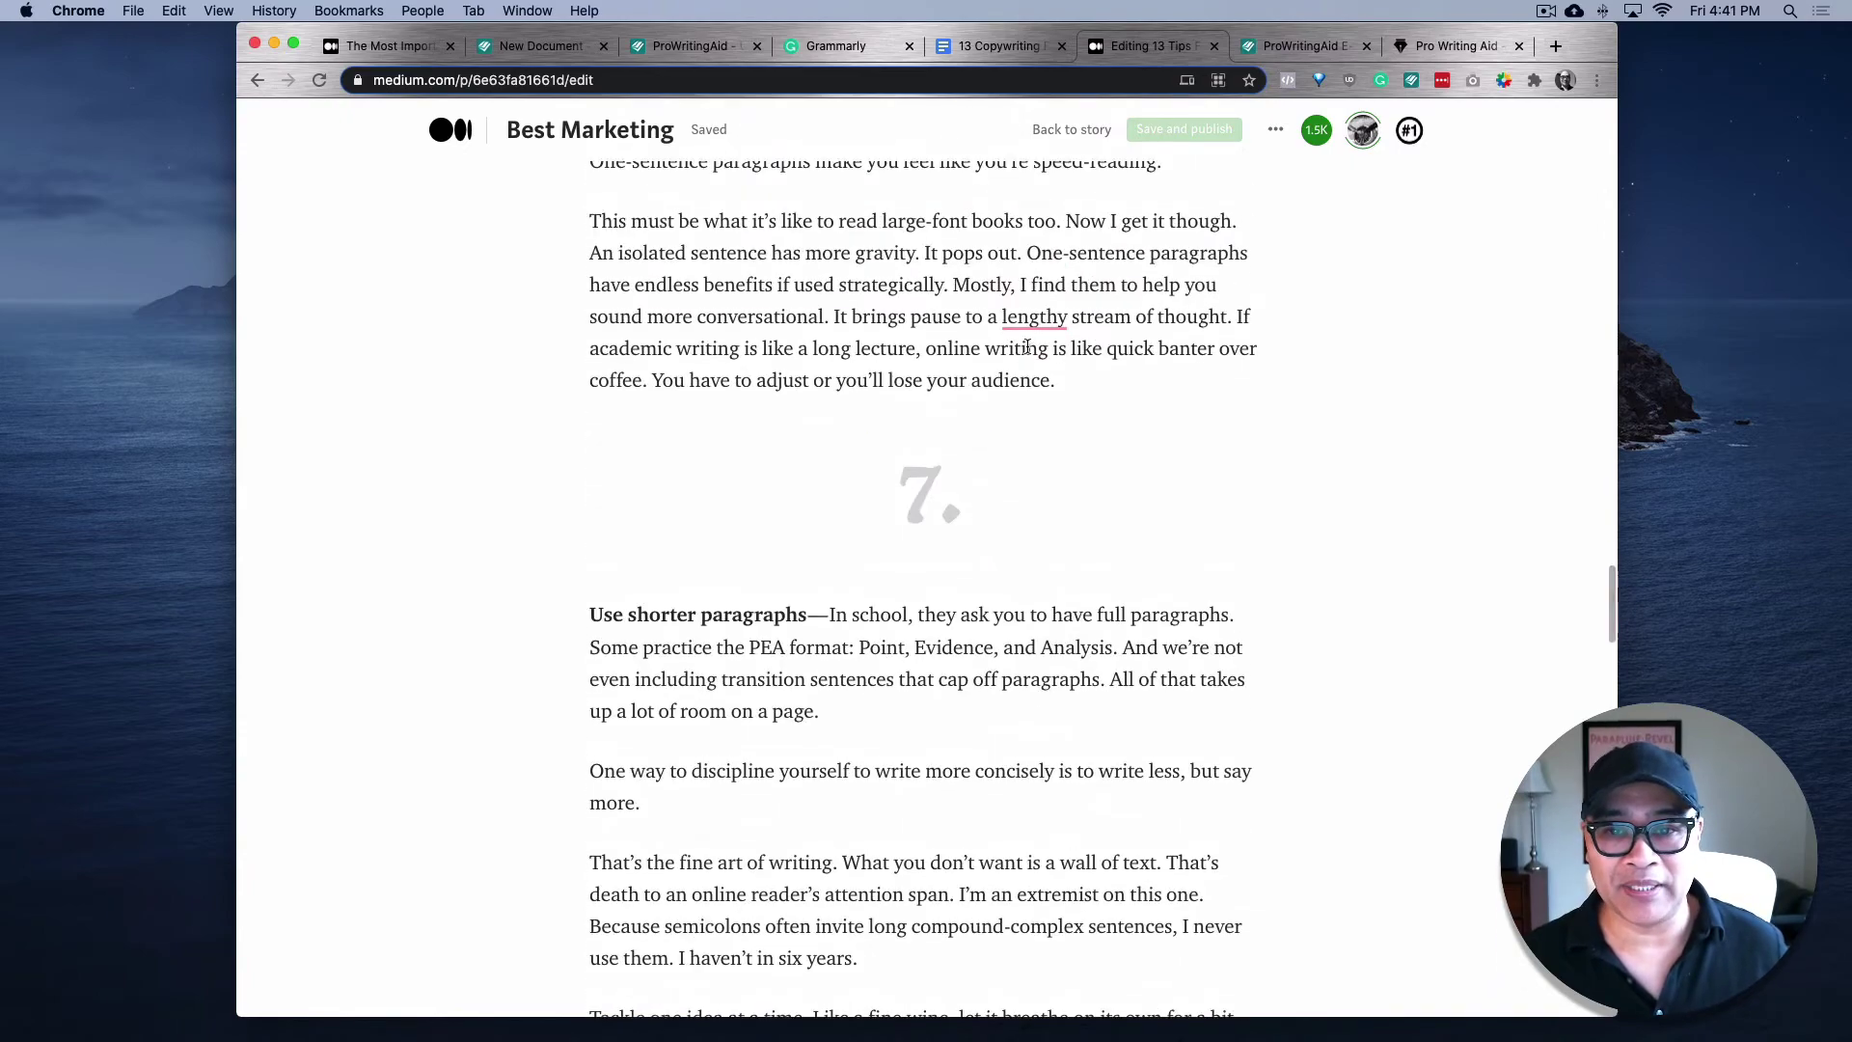
mouse_move(1034, 328)
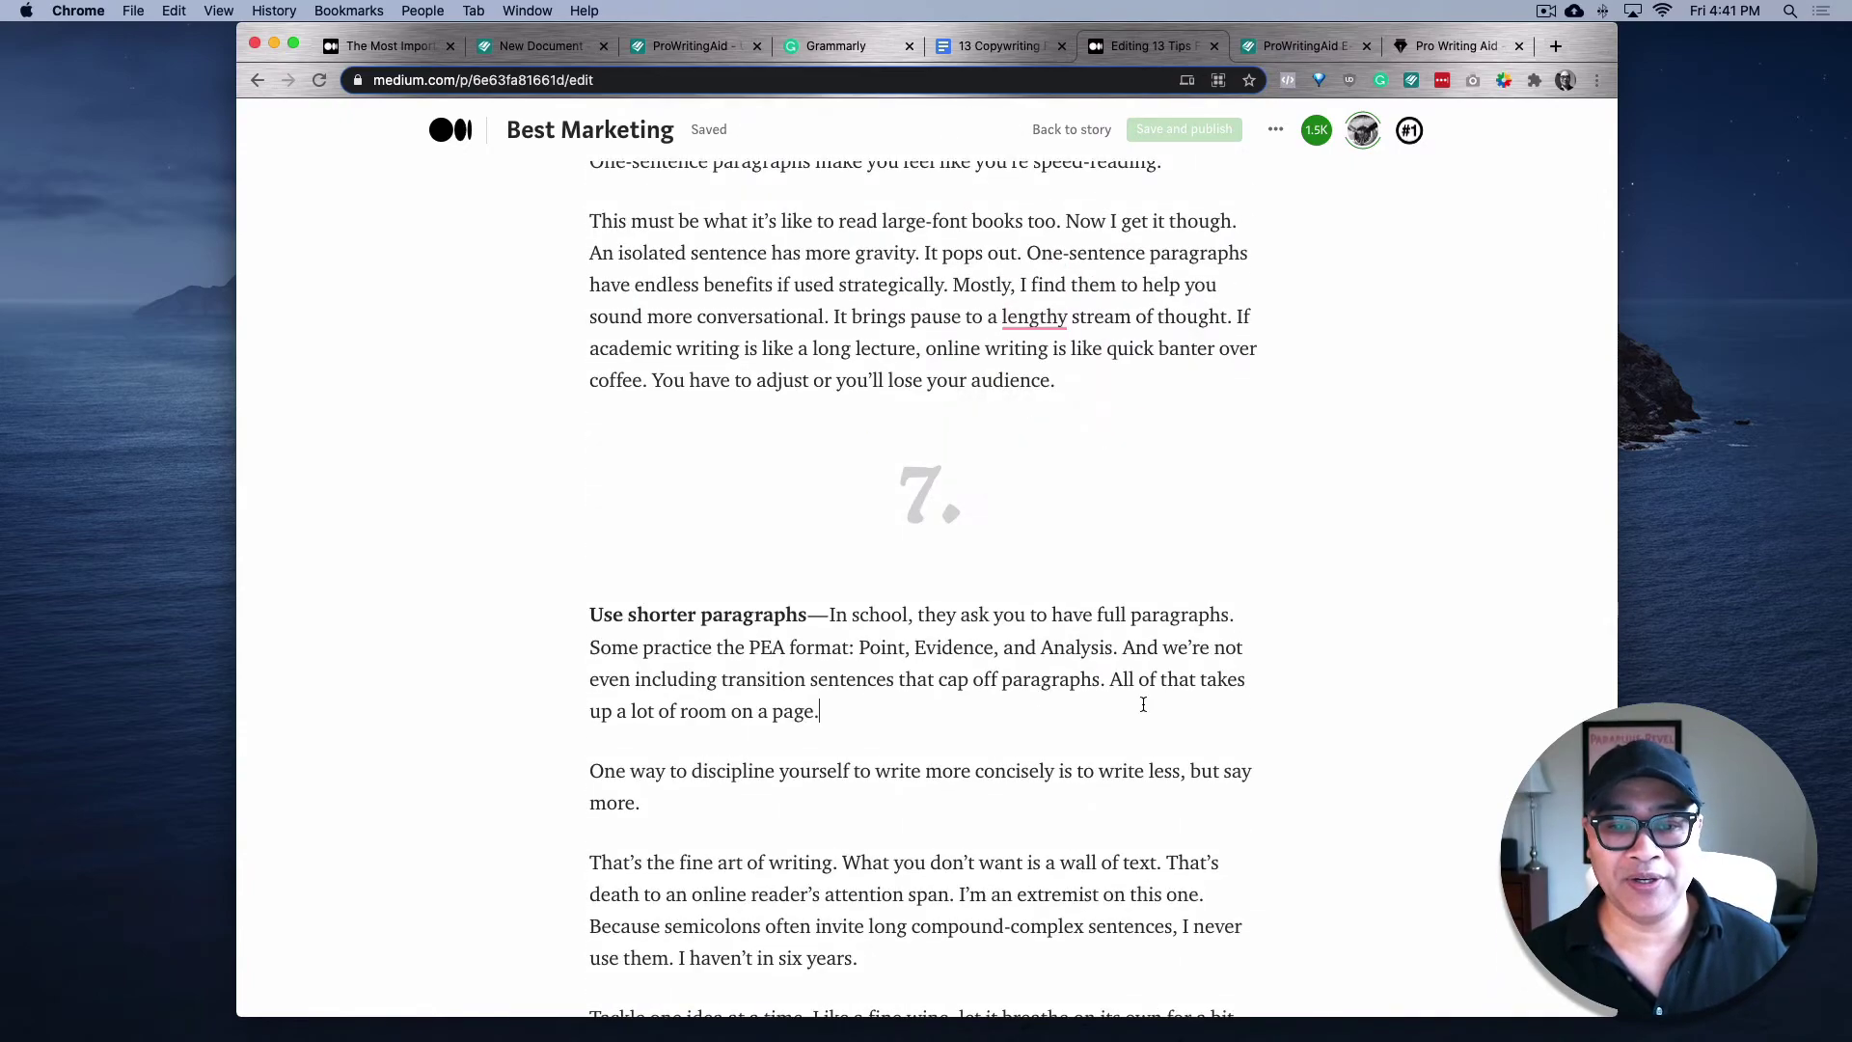
scroll(1148, 627, "down", 20)
scroll(1143, 704, "down", 15)
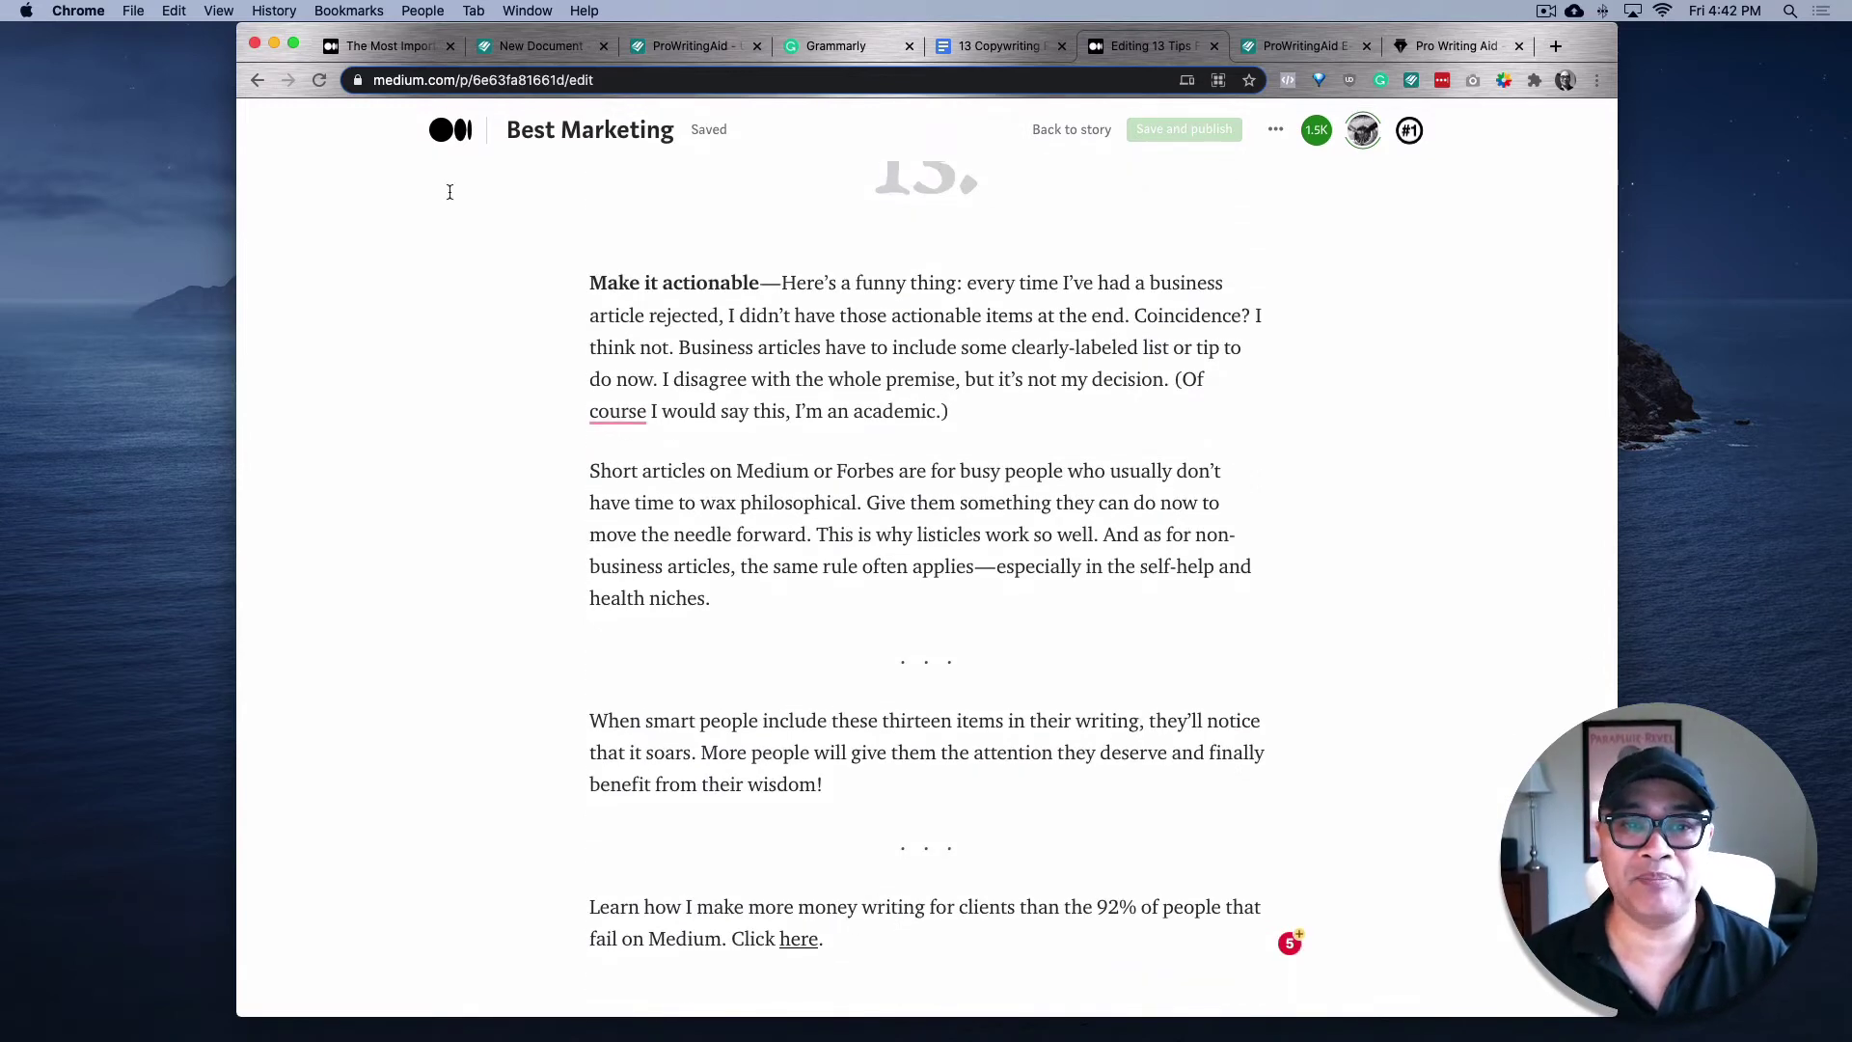
left_click_drag(982, 315, 1571, 8)
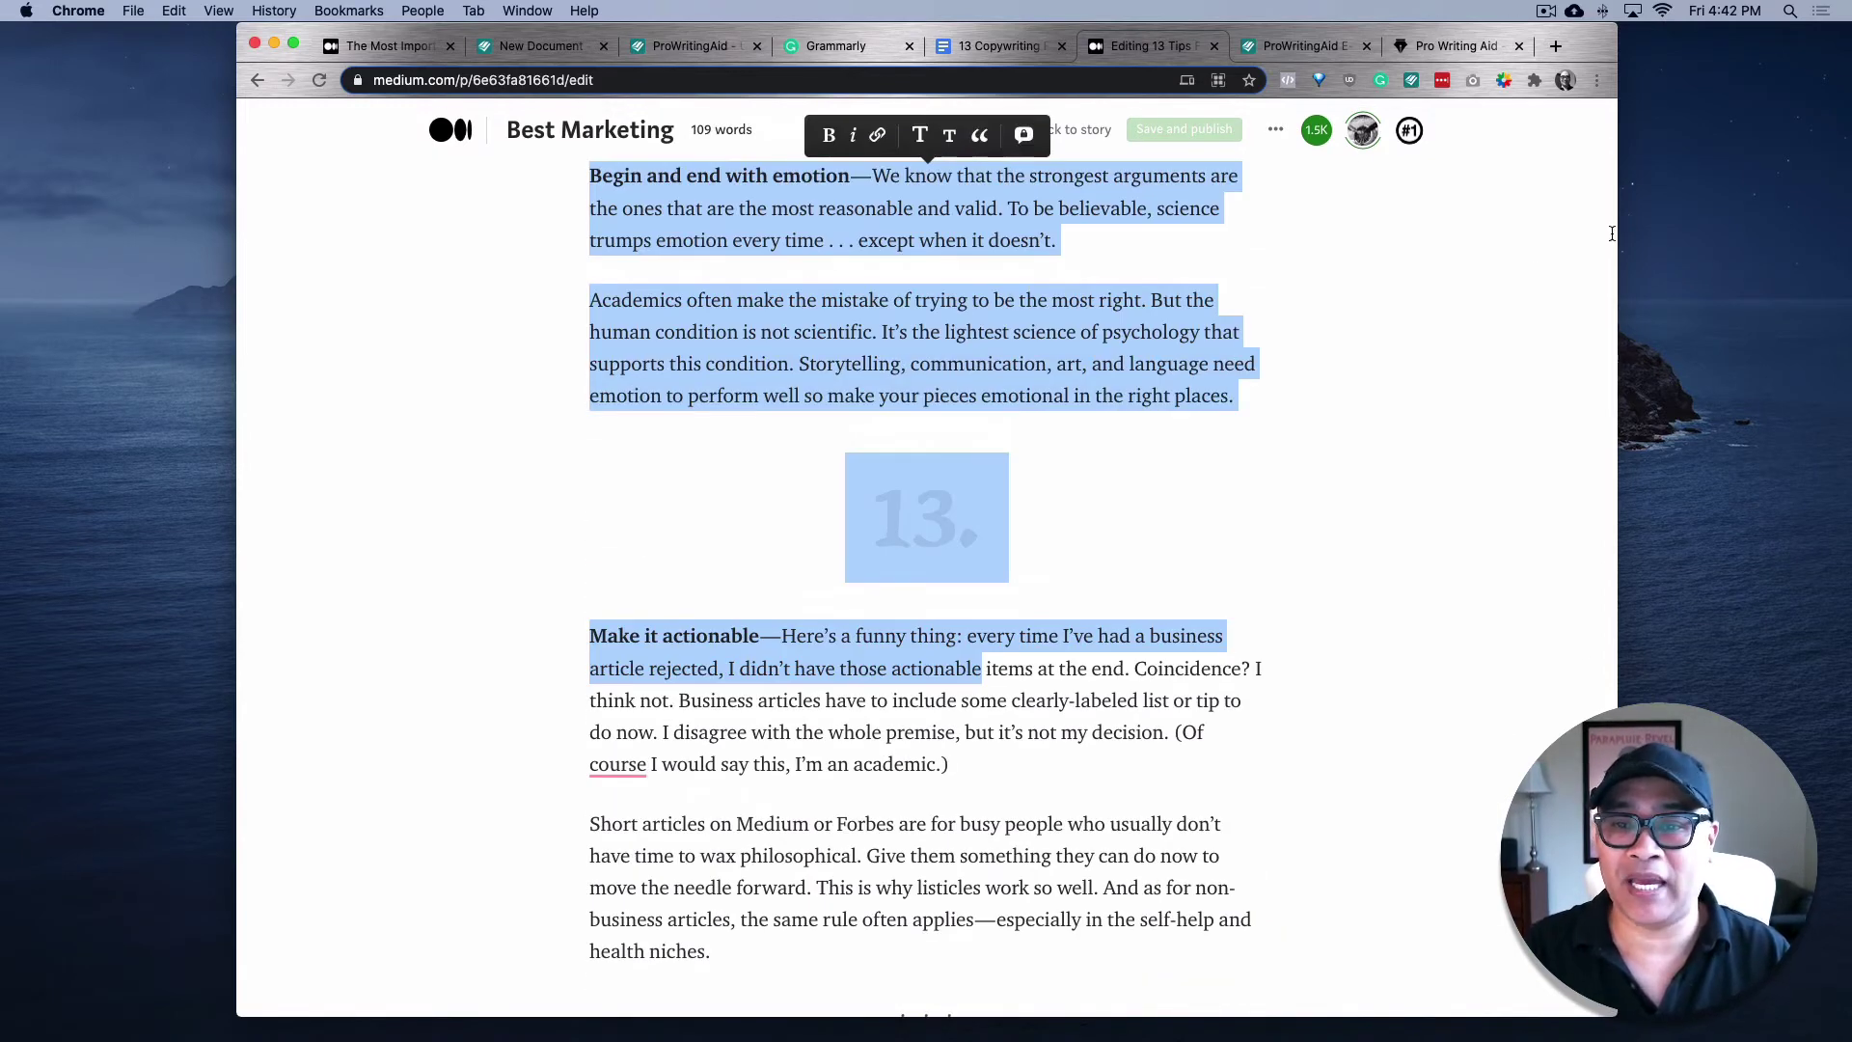
left_click(1244, 364)
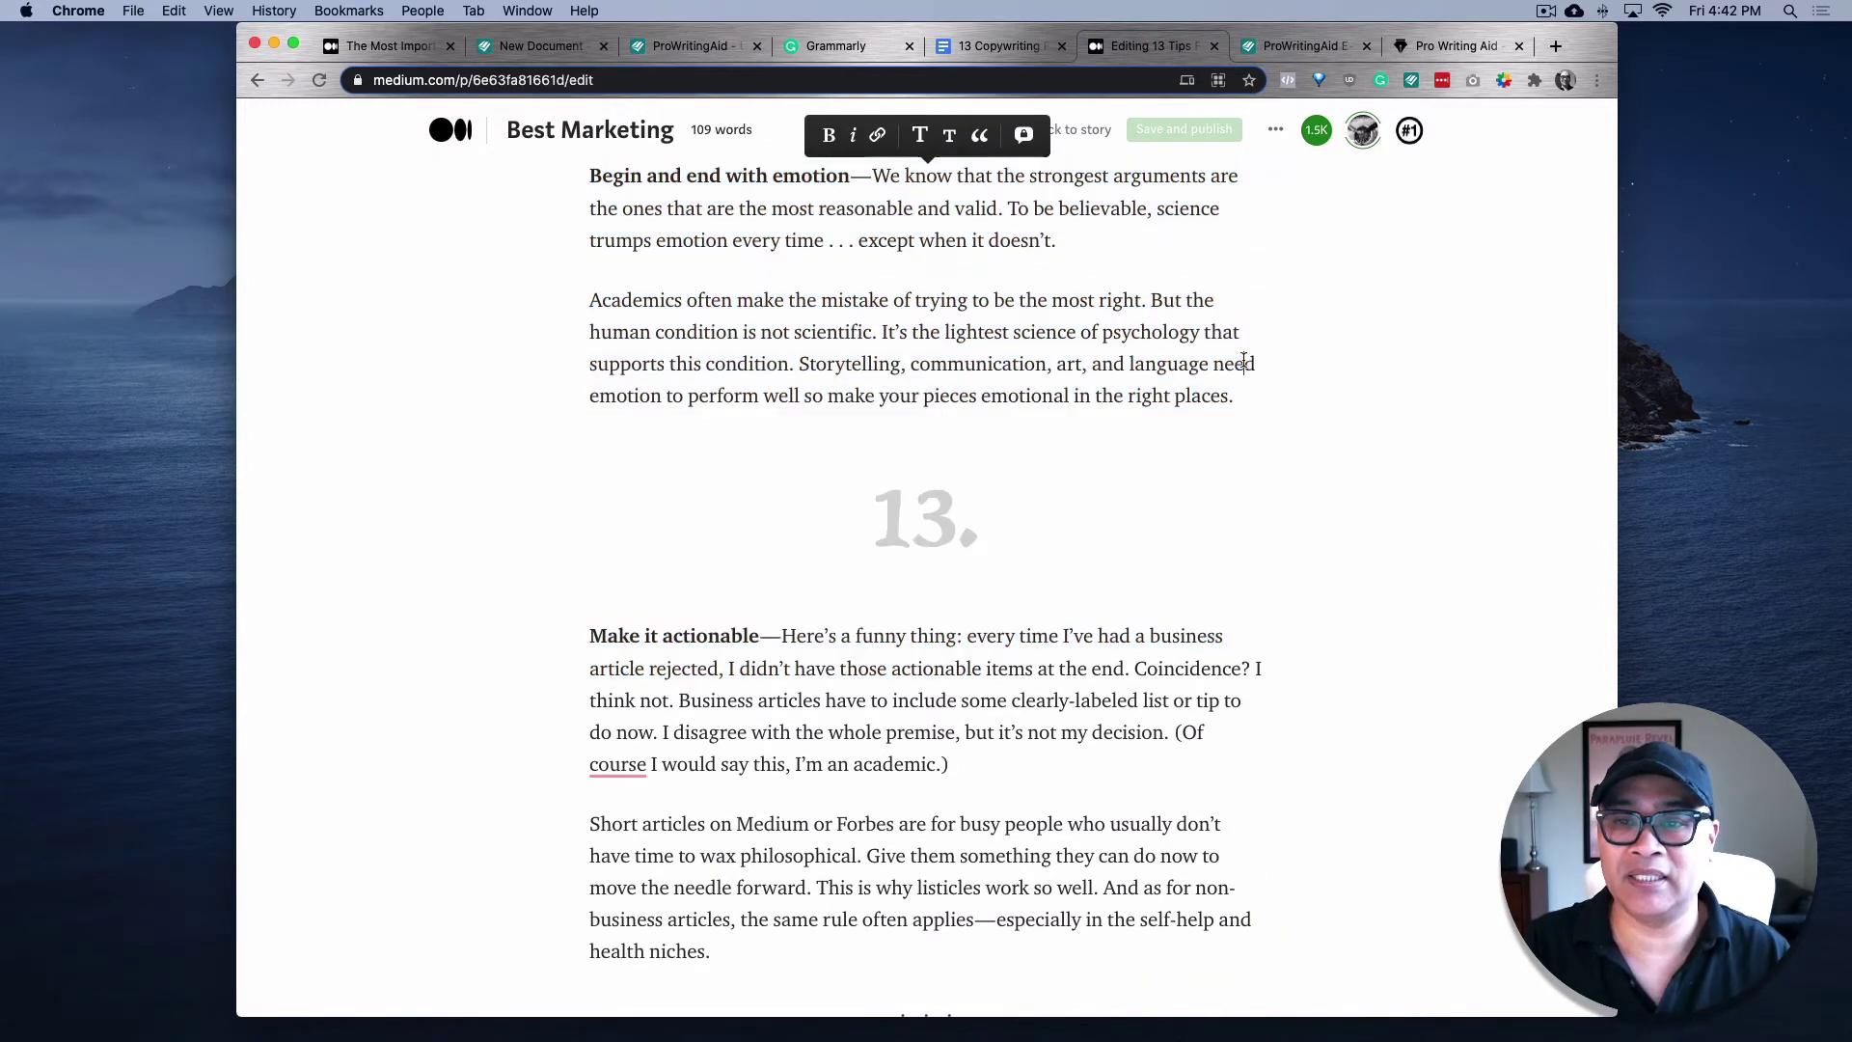
Turn Grammarly checking off and ProWritingAid checking on for medium.com
left_click(1384, 80)
left_click(1338, 180)
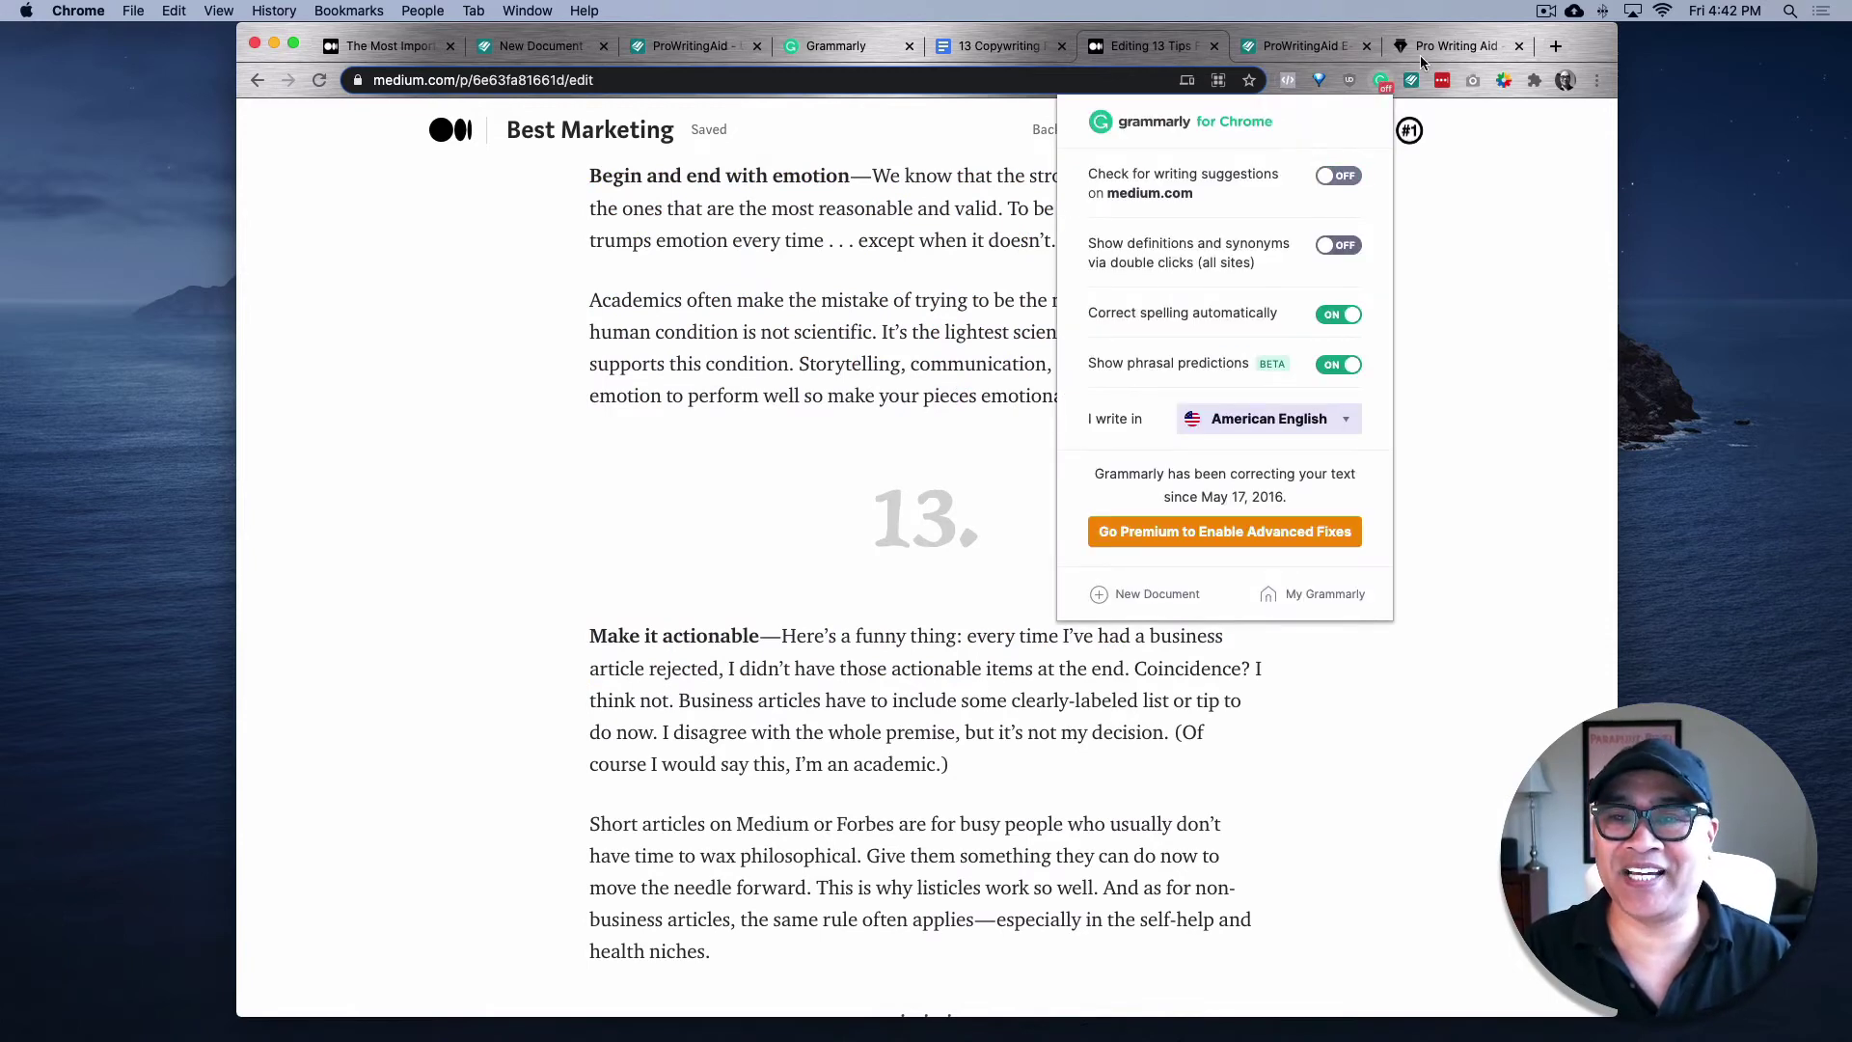
left_click(1414, 81)
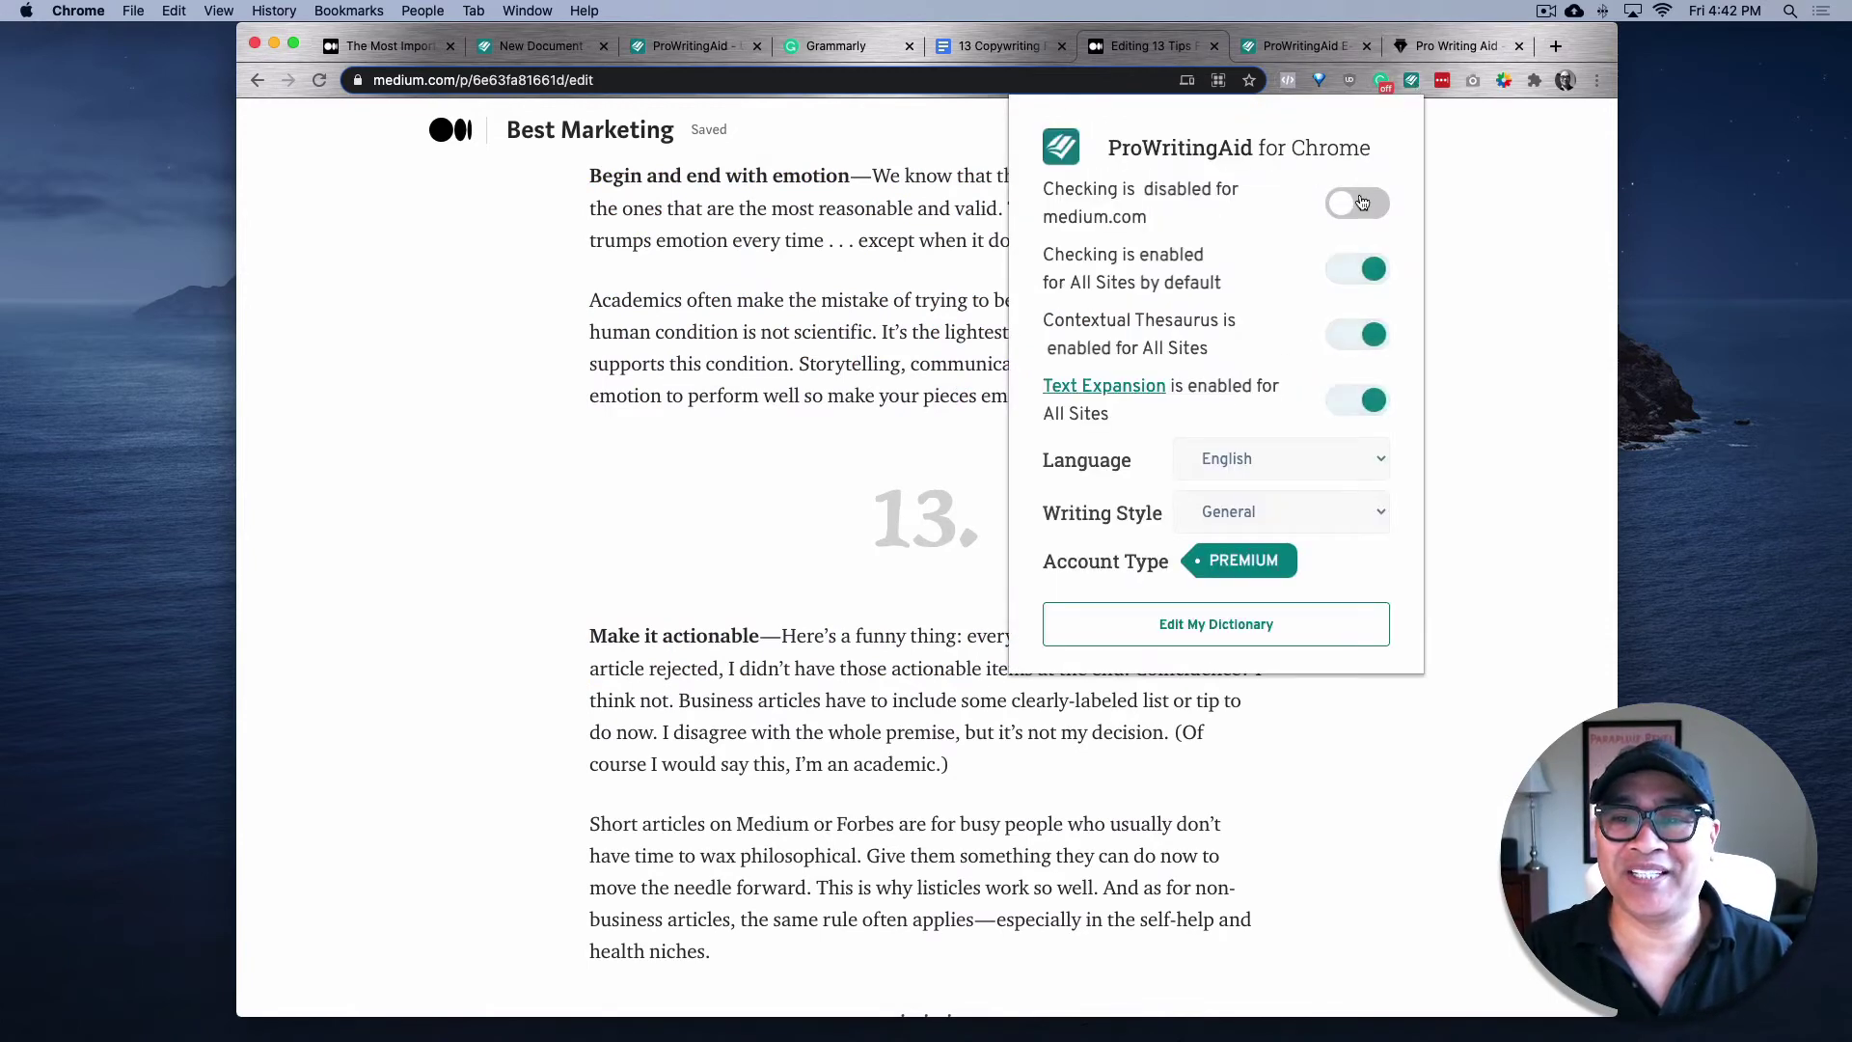
left_click(1358, 203)
left_click(760, 299)
Scroll the Medium draft to bring up ProWritingAid's missing-comma suggestion for 'articles'
scroll(760, 299, "up", 20)
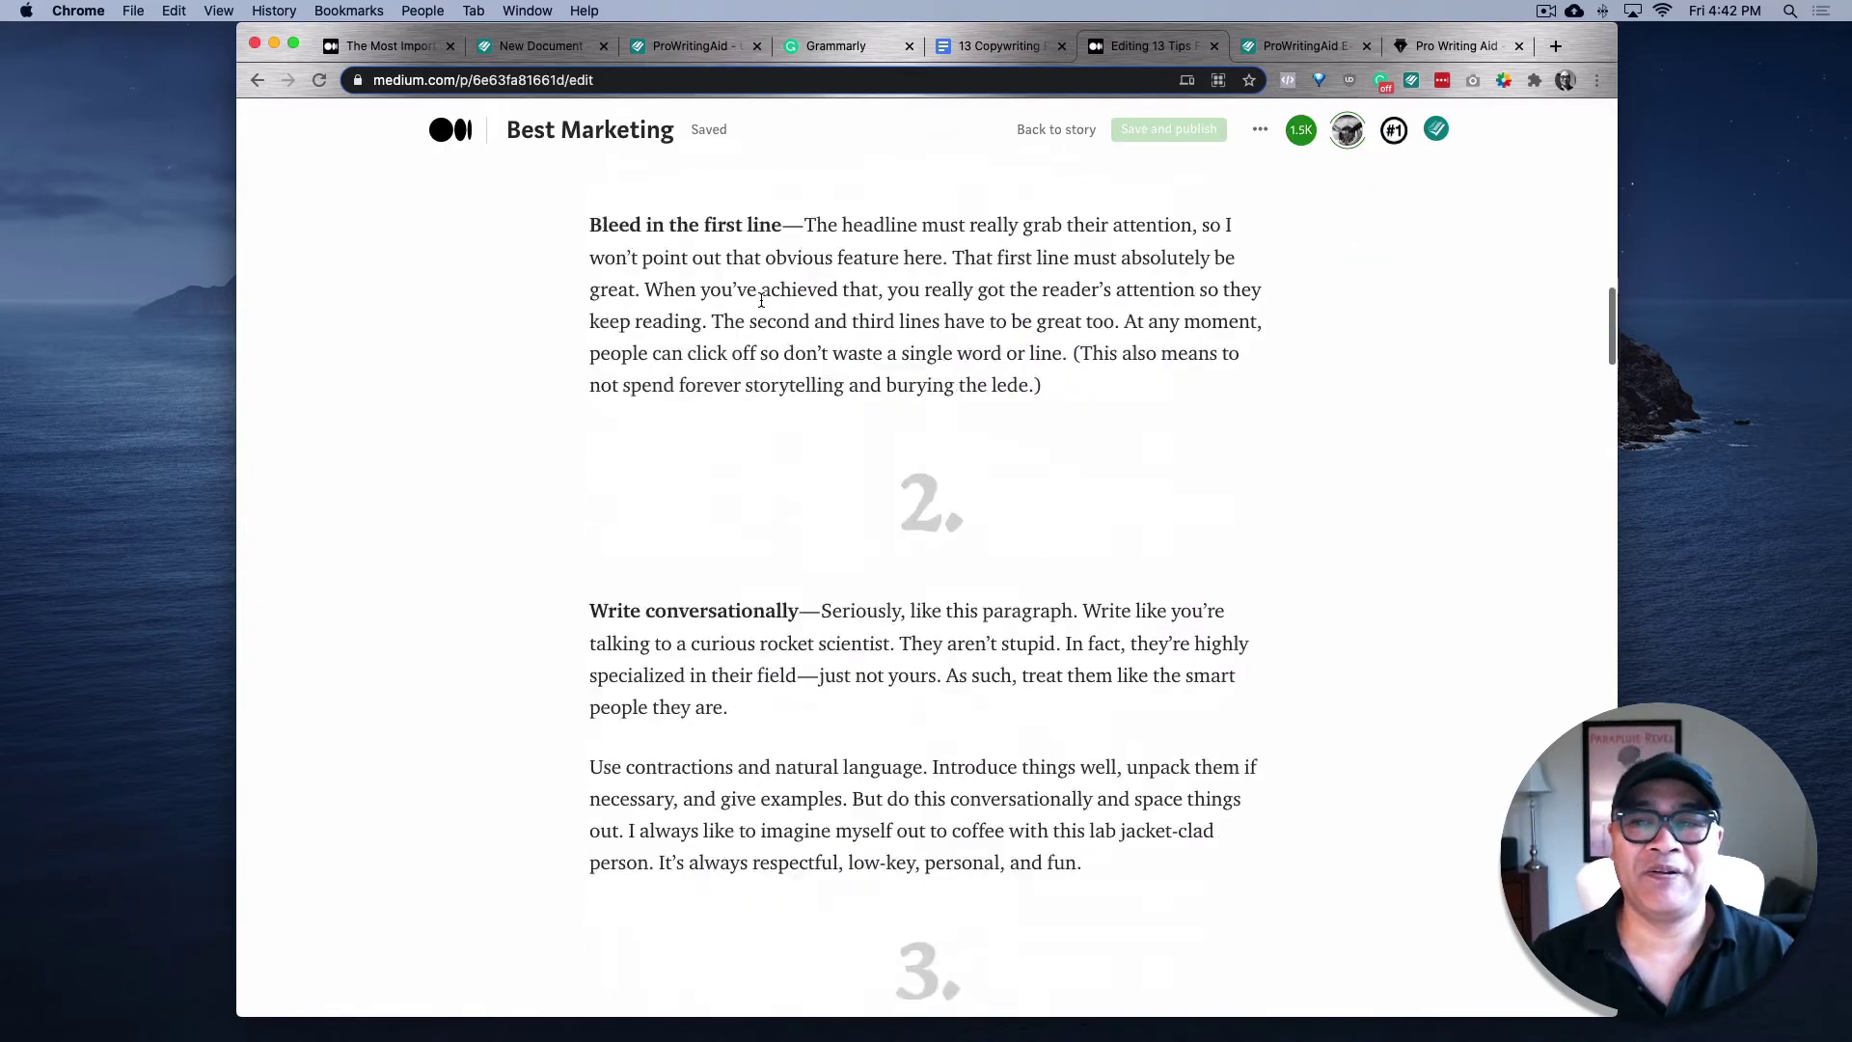
scroll(760, 299, "up", 15)
scroll(762, 305, "down", 8)
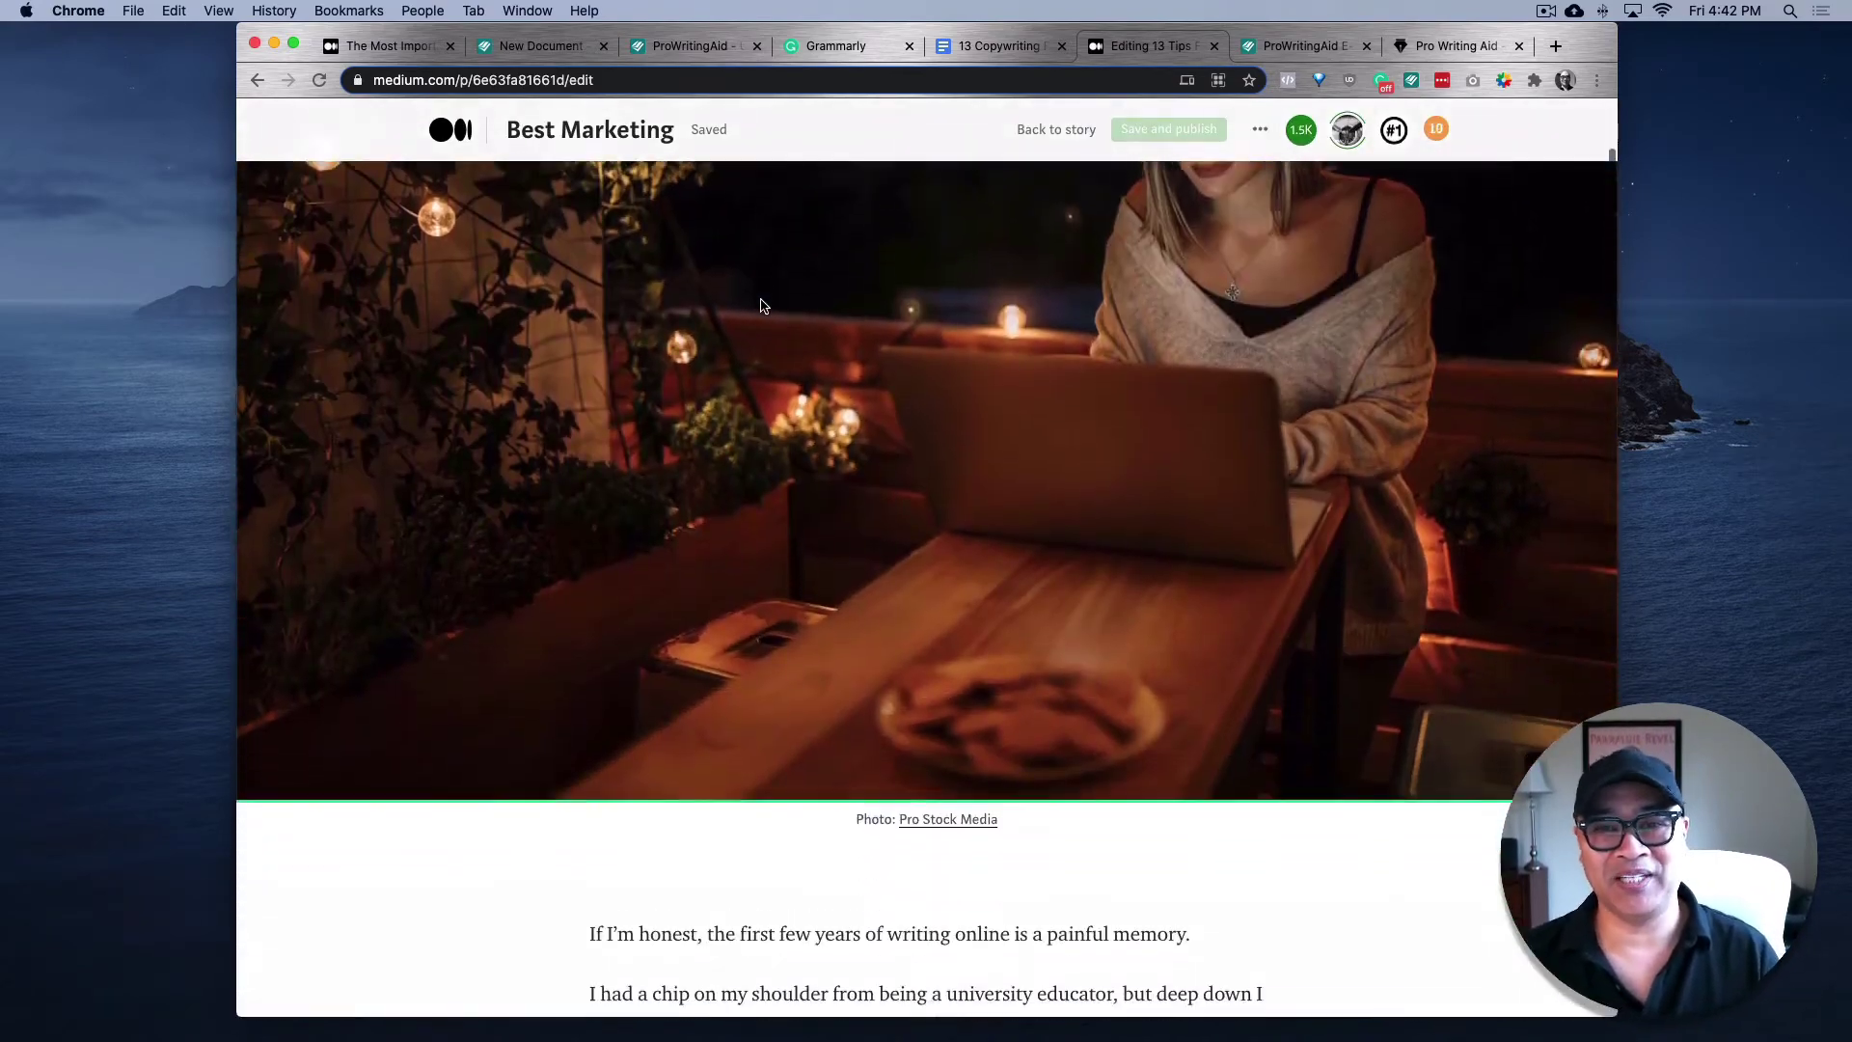
scroll(760, 305, "down", 2)
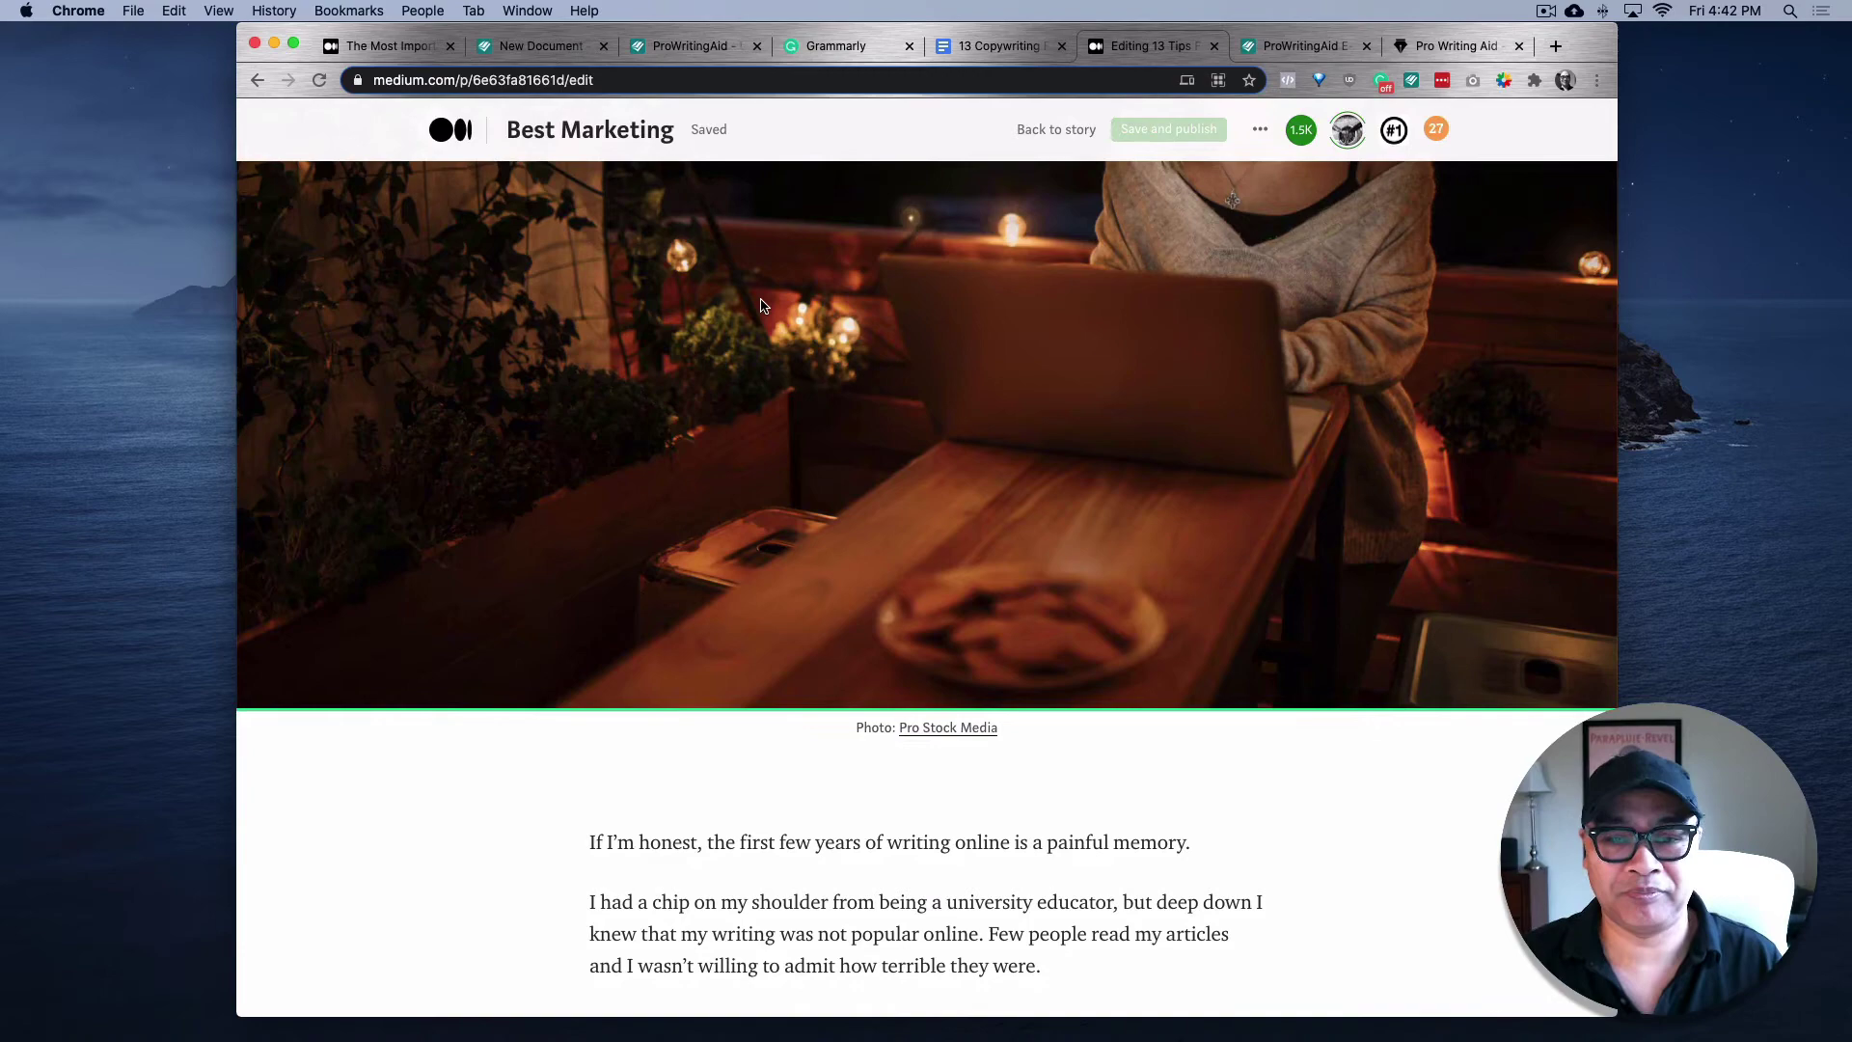
scroll(760, 305, "down", 12)
scroll(760, 304, "up", 3)
scroll(902, 487, "up", 3)
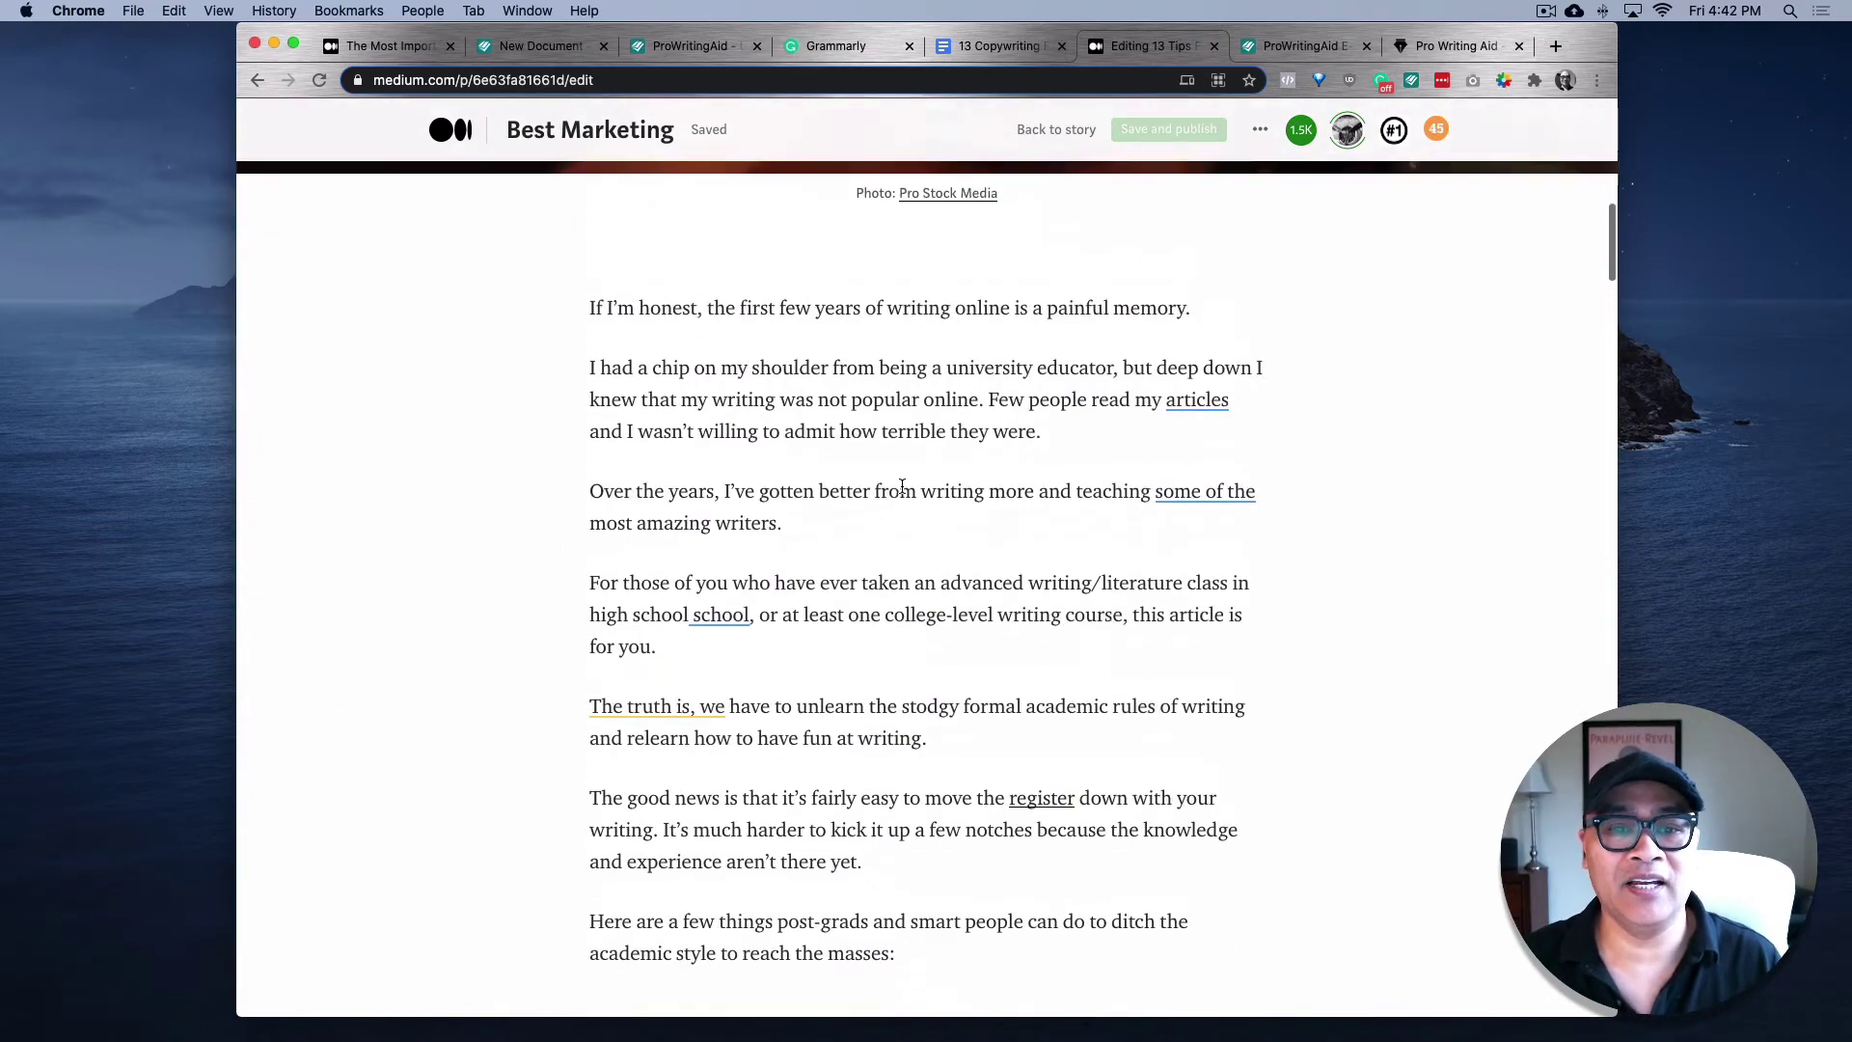
scroll(902, 487, "up", 5)
scroll(902, 487, "down", 4)
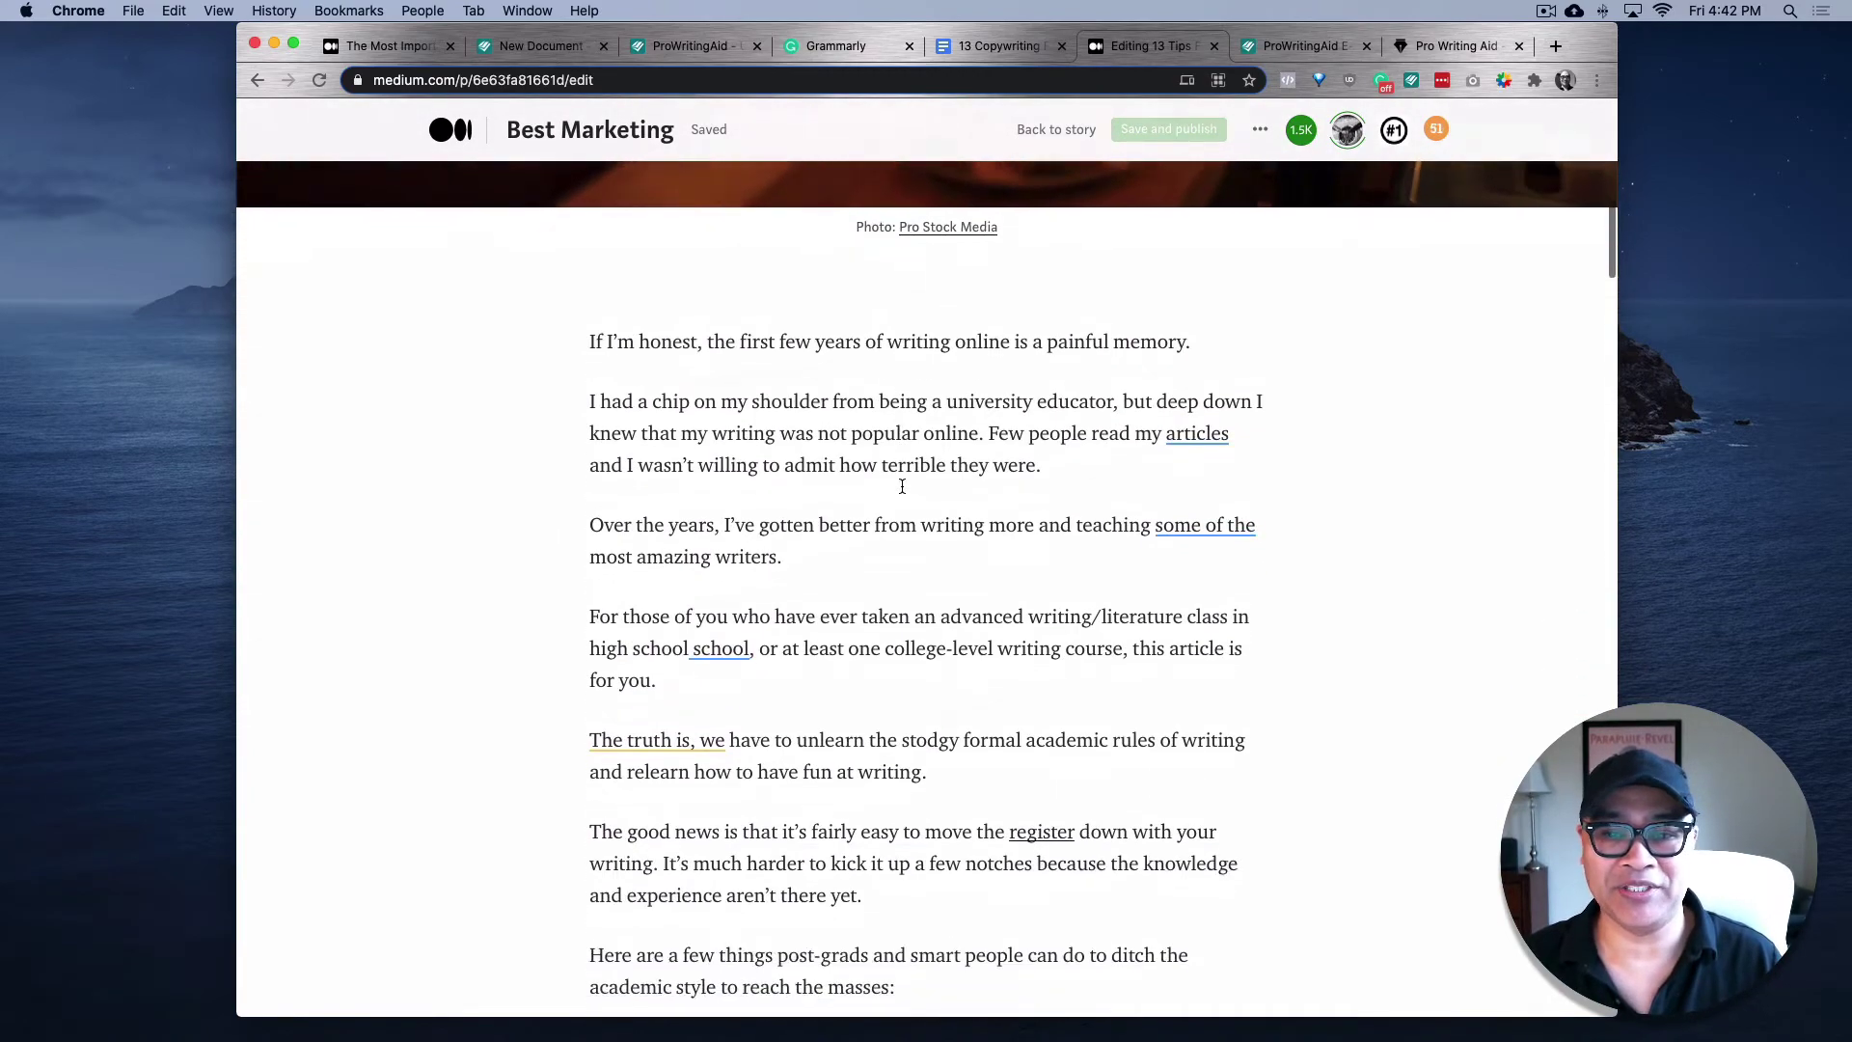
mouse_move(1200, 428)
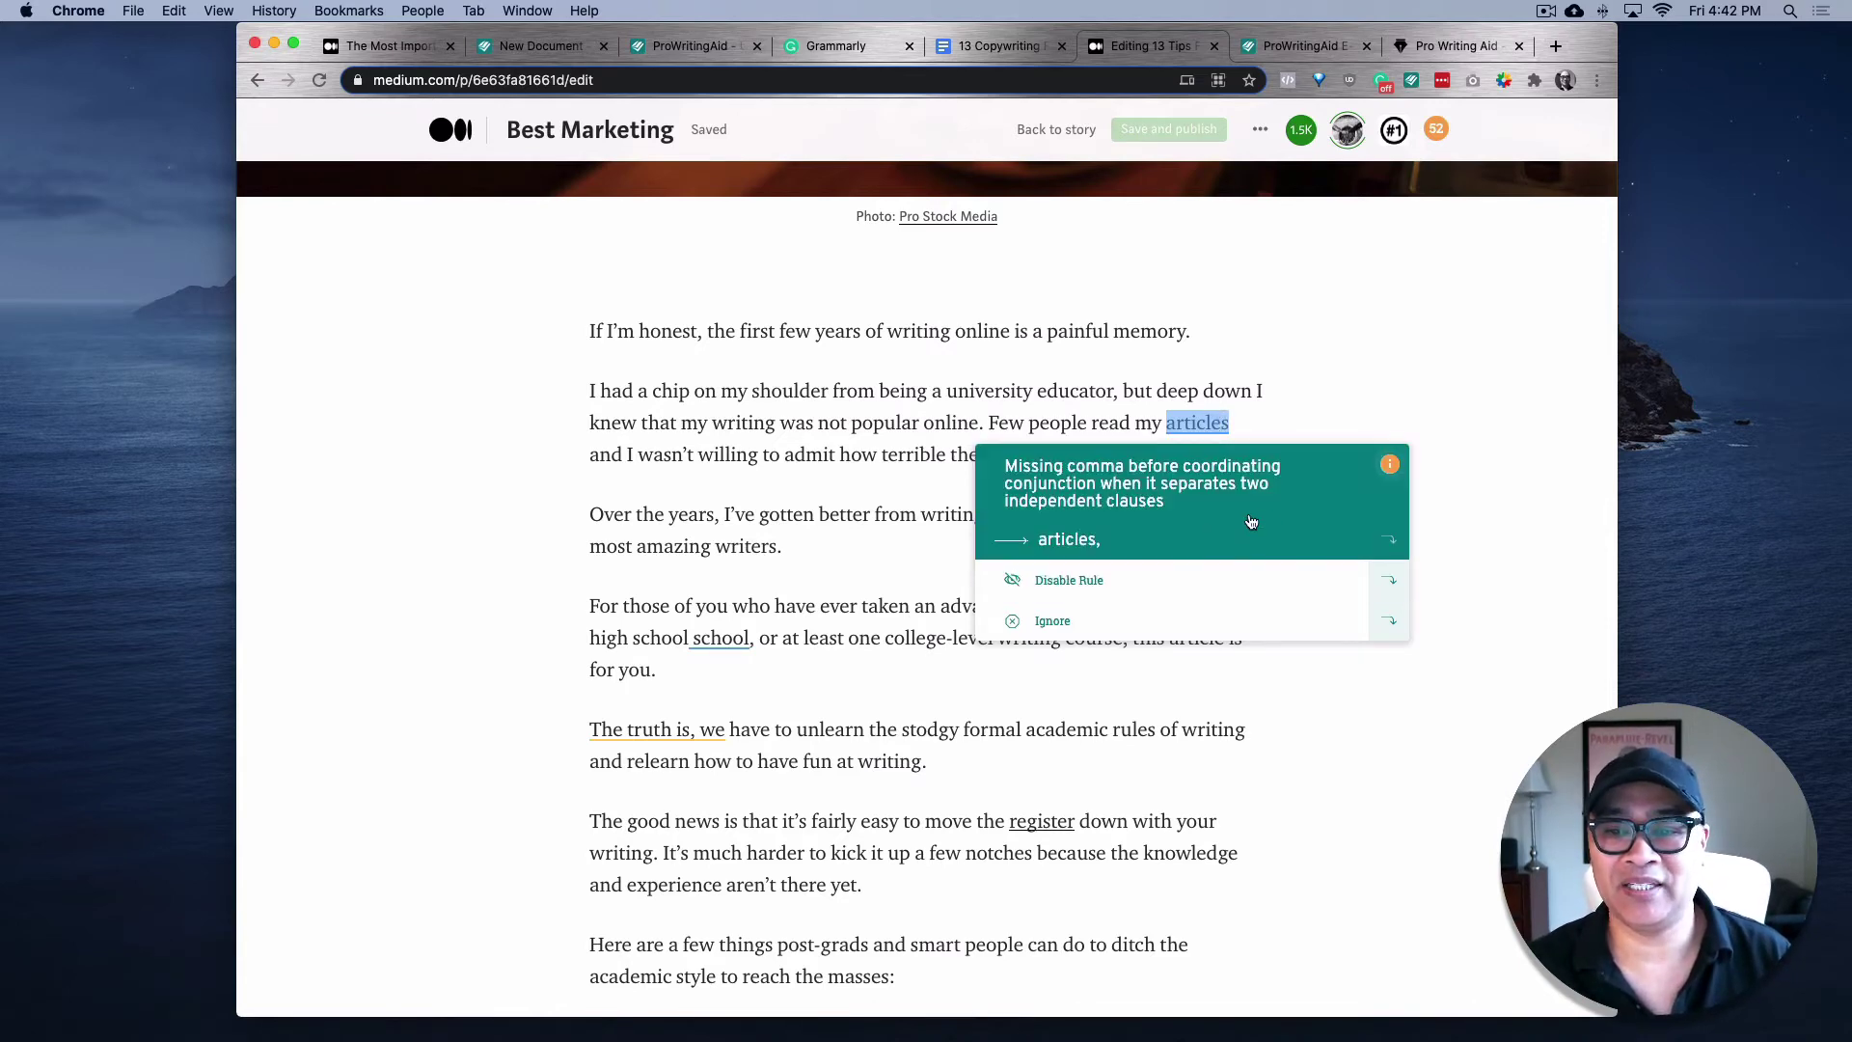
Open and reopen the comma-rule explanation for 'articles', read through it, then dismiss it
left_click(1389, 465)
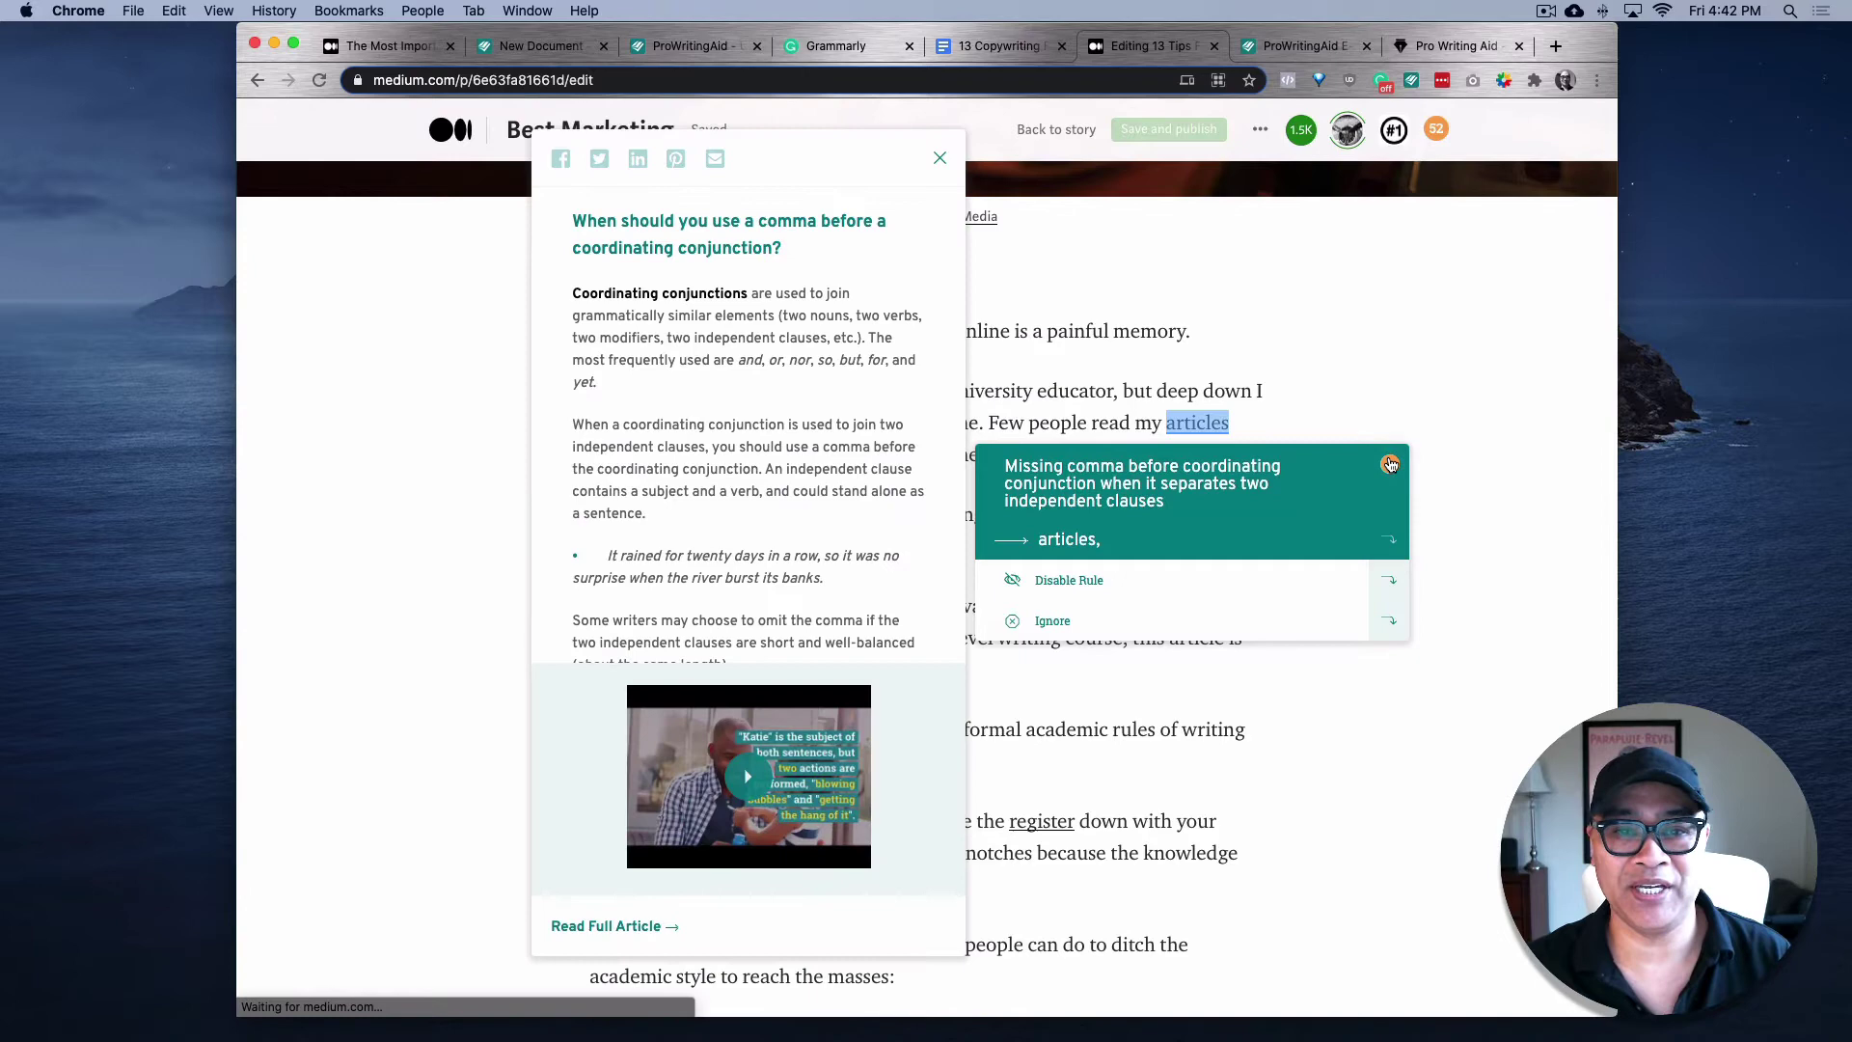
left_click(1309, 398)
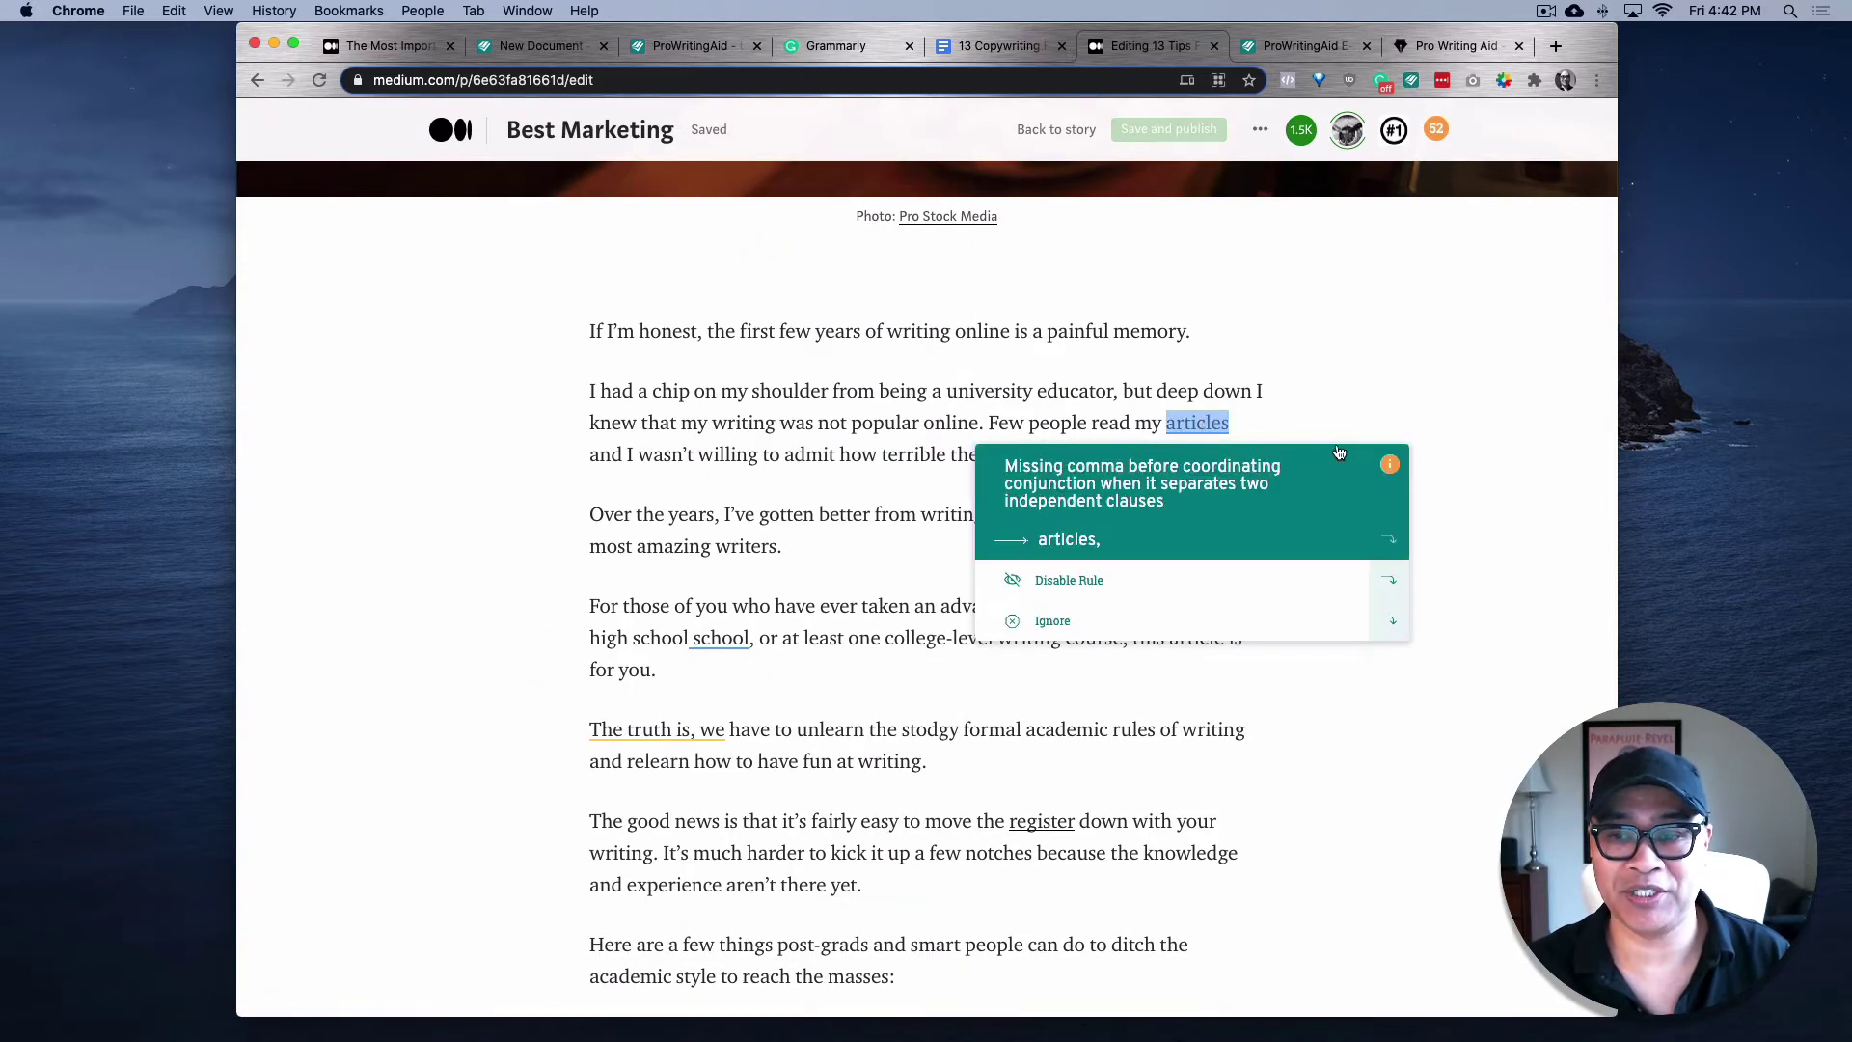
left_click(1389, 468)
scroll(755, 413, "down", 1)
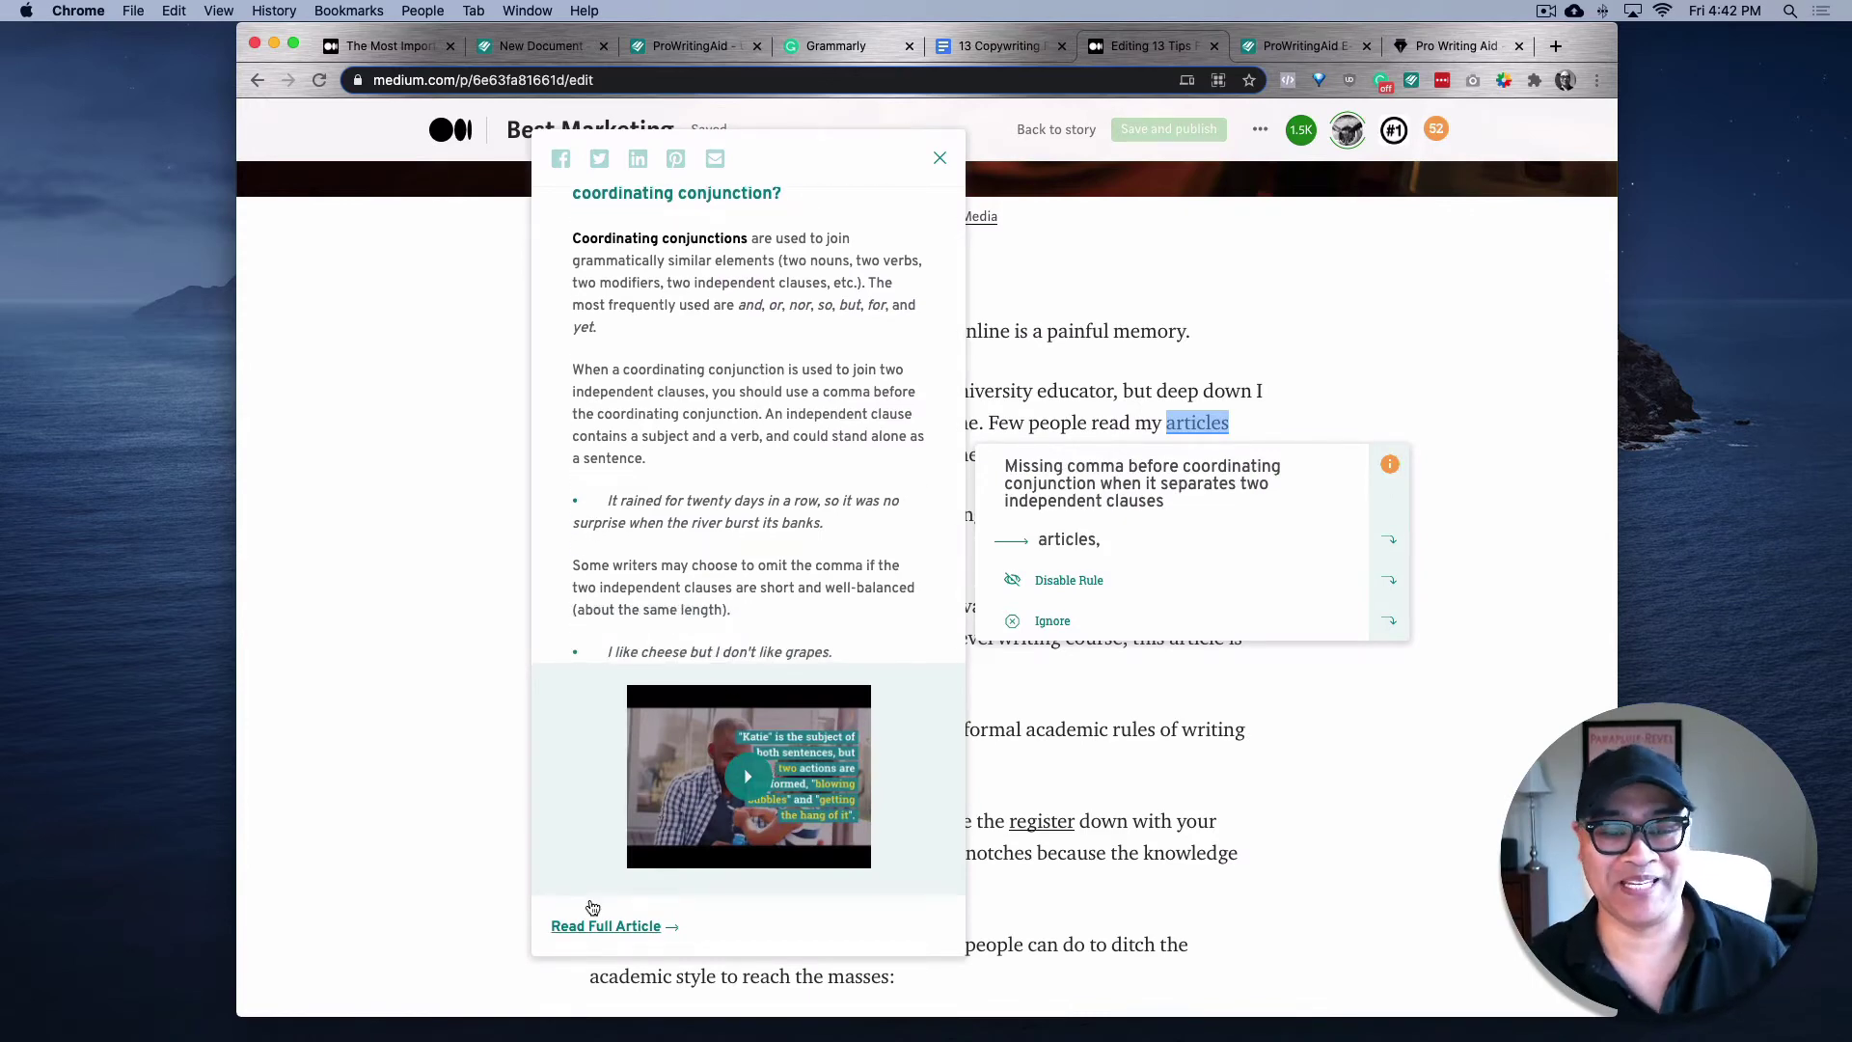
scroll(757, 326, "up", 1)
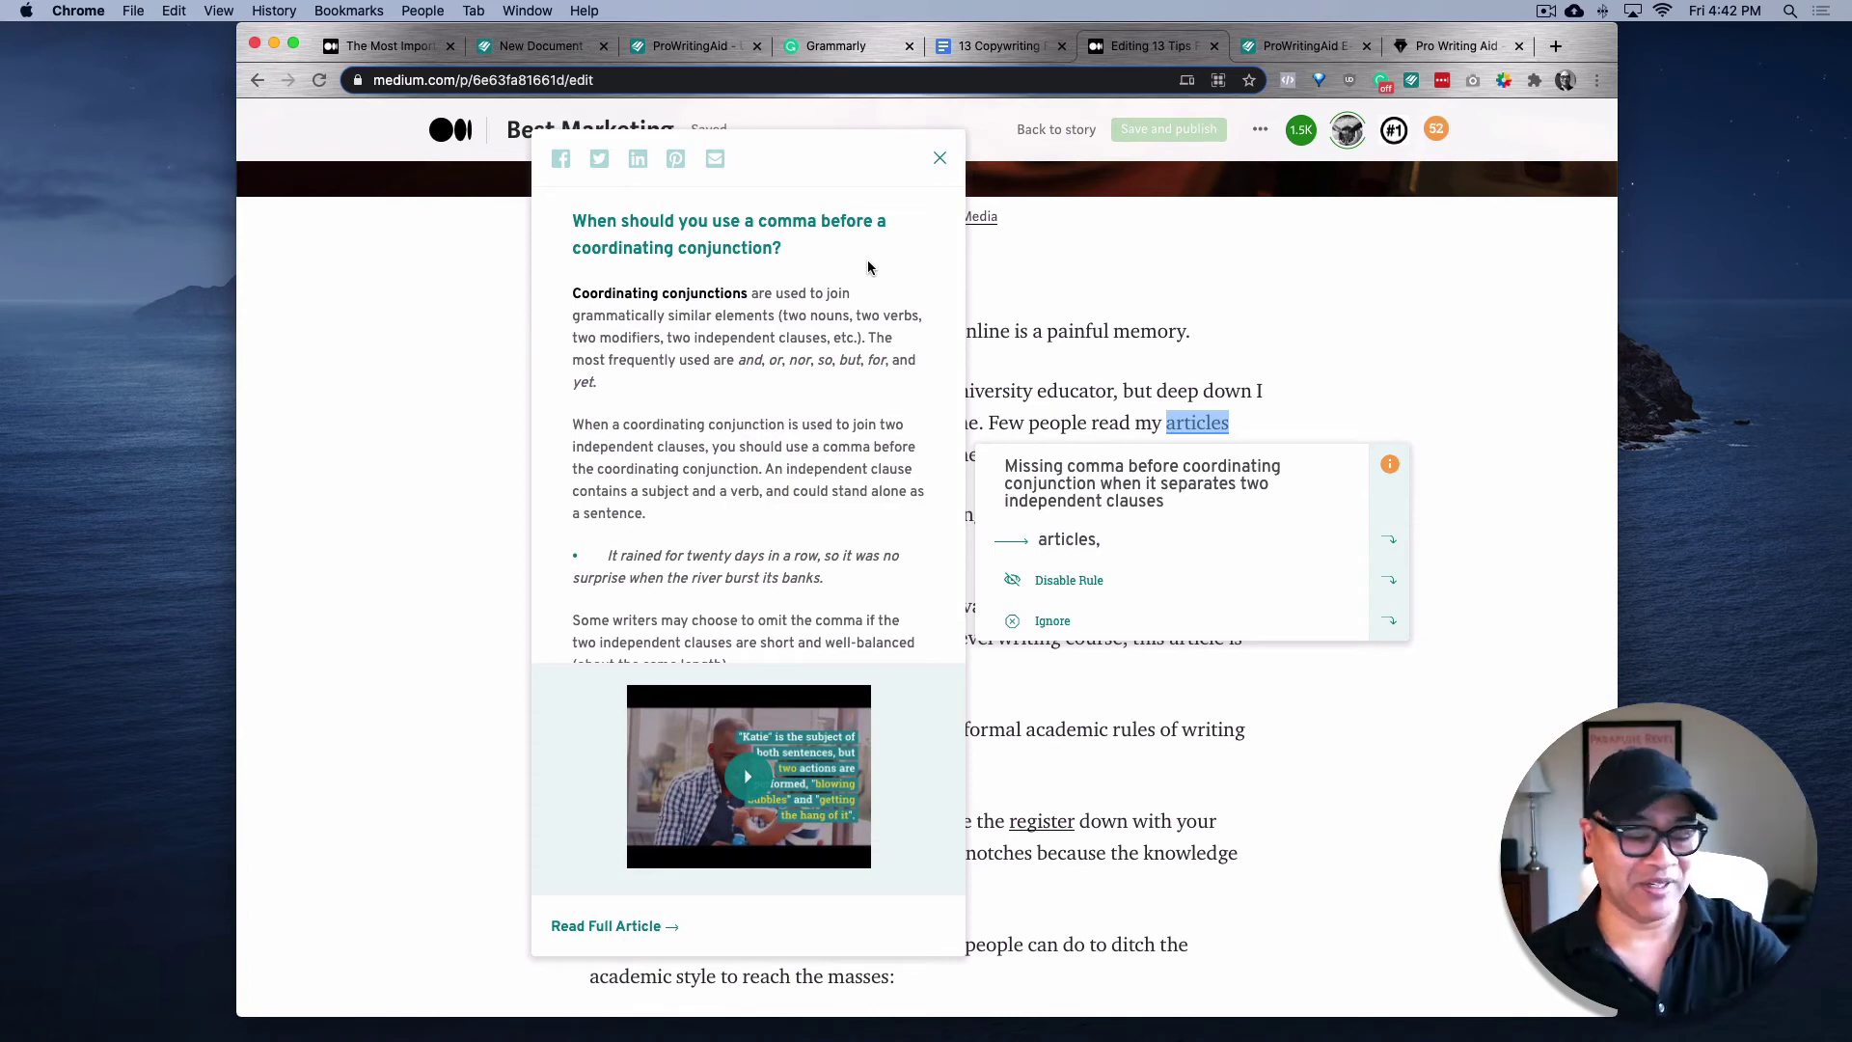
left_click(1145, 284)
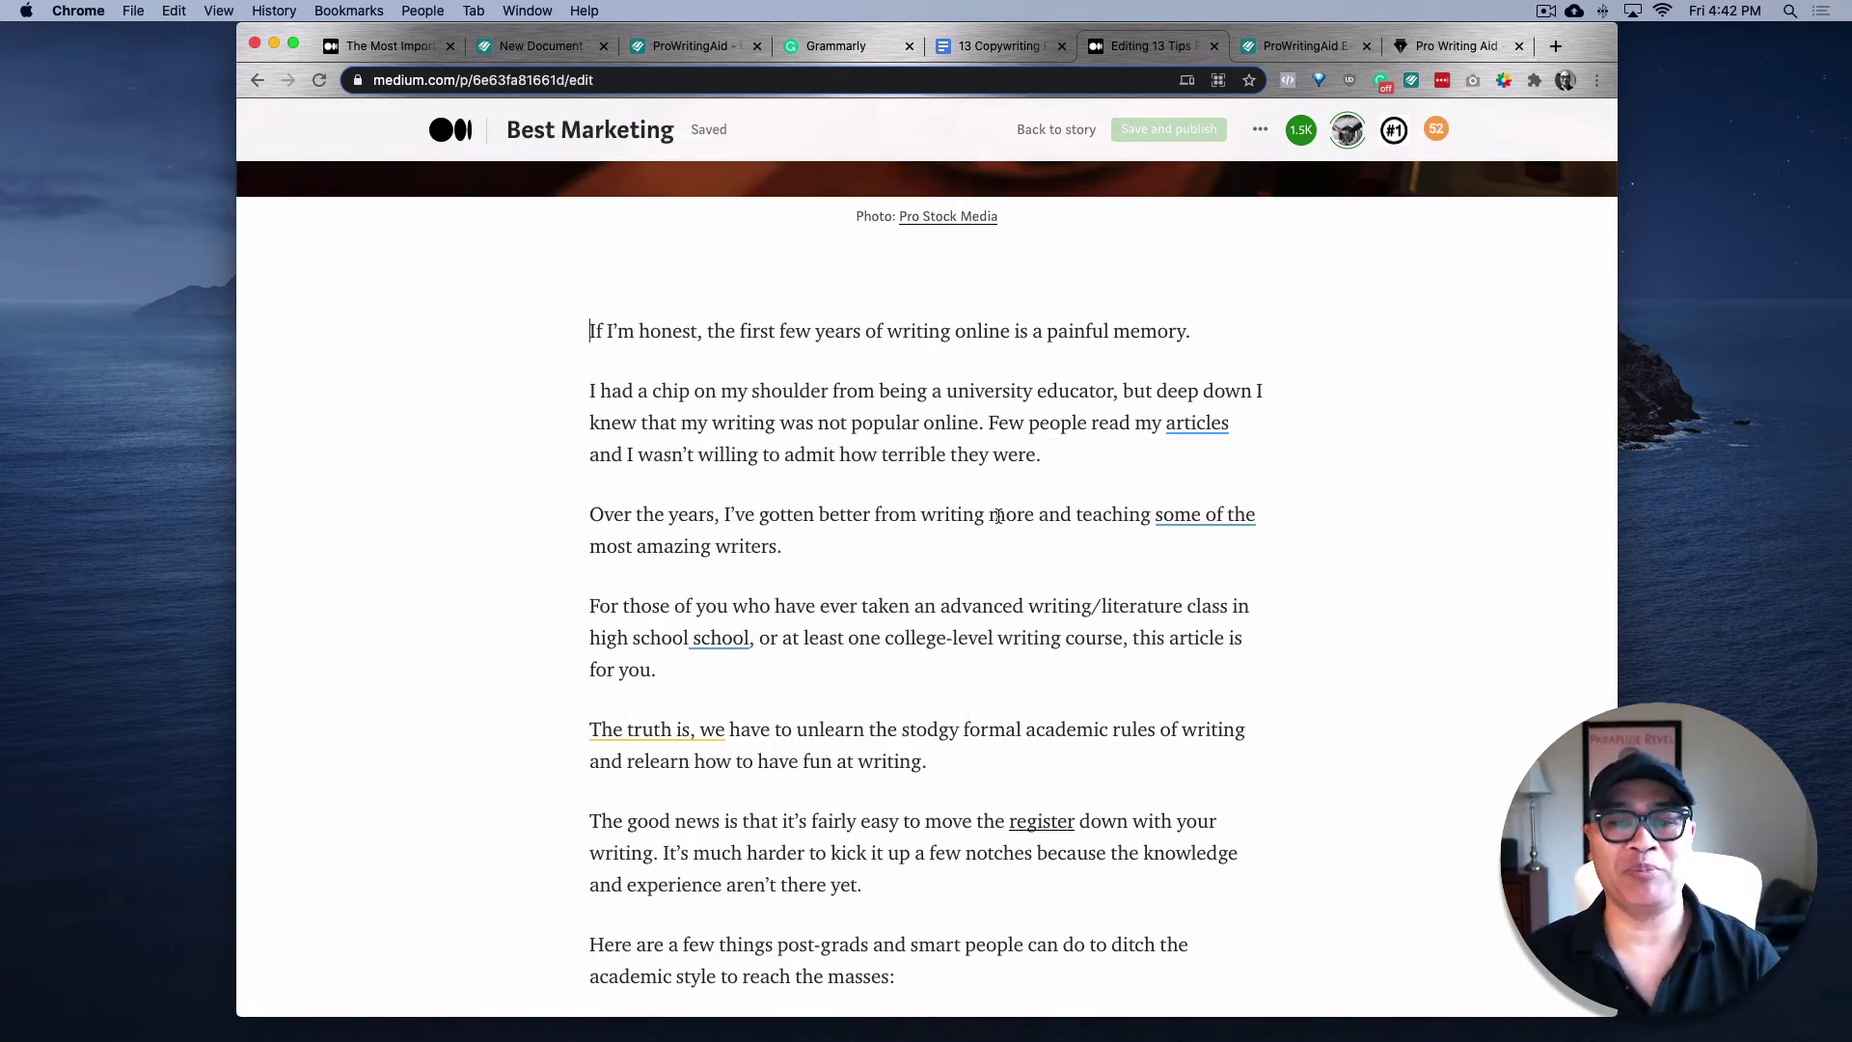
Review ProWritingAid's suggested fix for 'some of the' and other flags while scrolling the article
left_click(1207, 511)
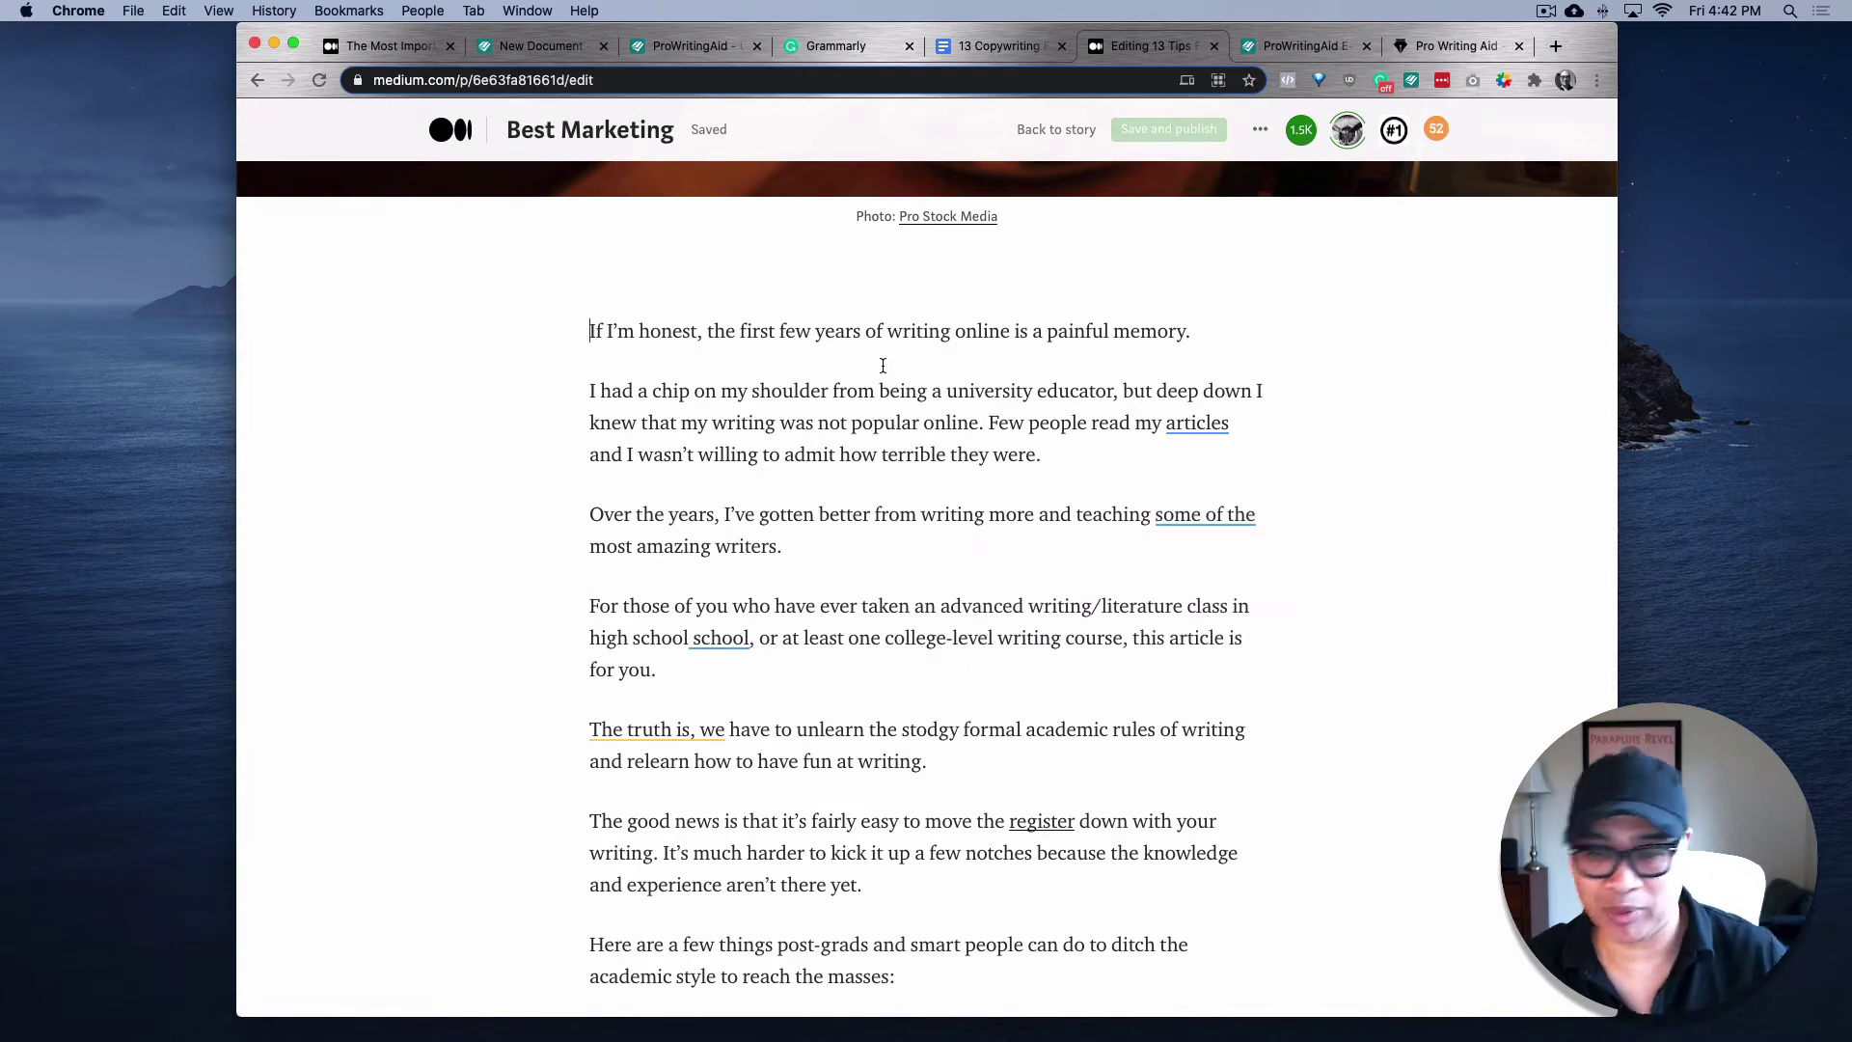
scroll(736, 662, "down", 12)
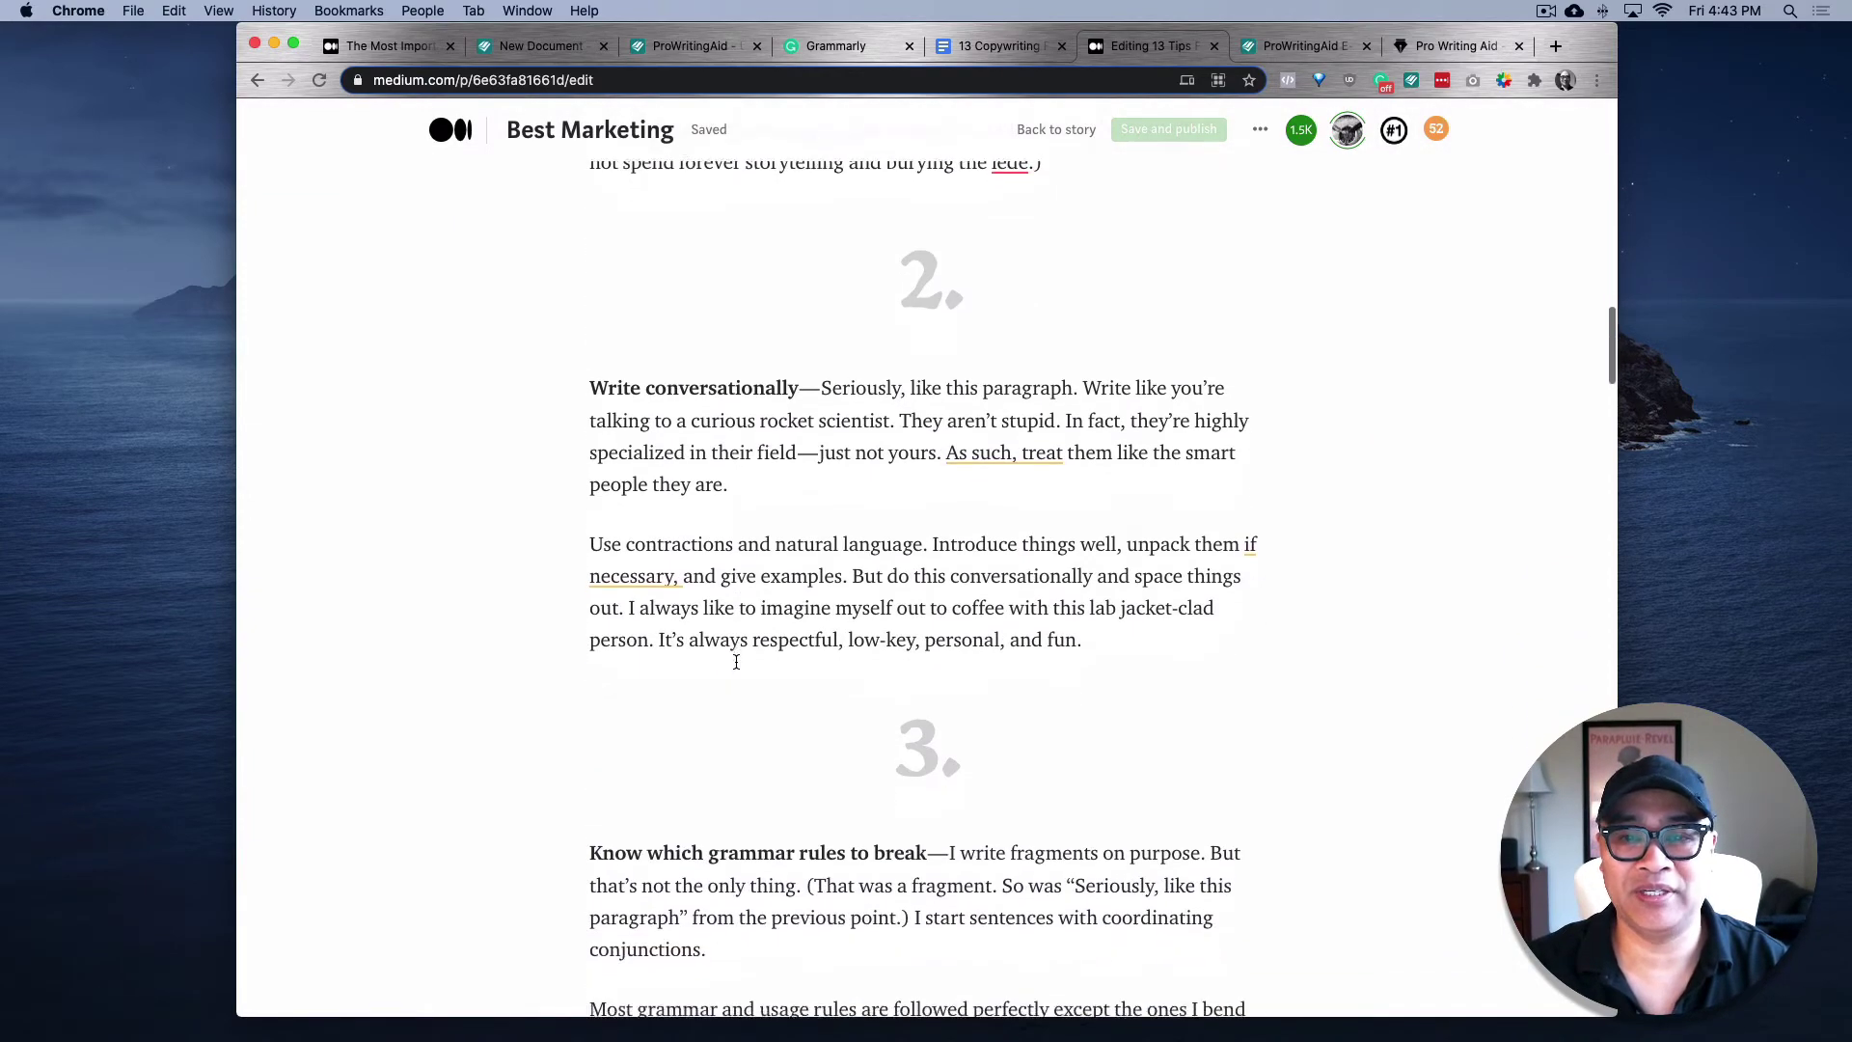
scroll(898, 611, "up", 4)
mouse_move(1007, 524)
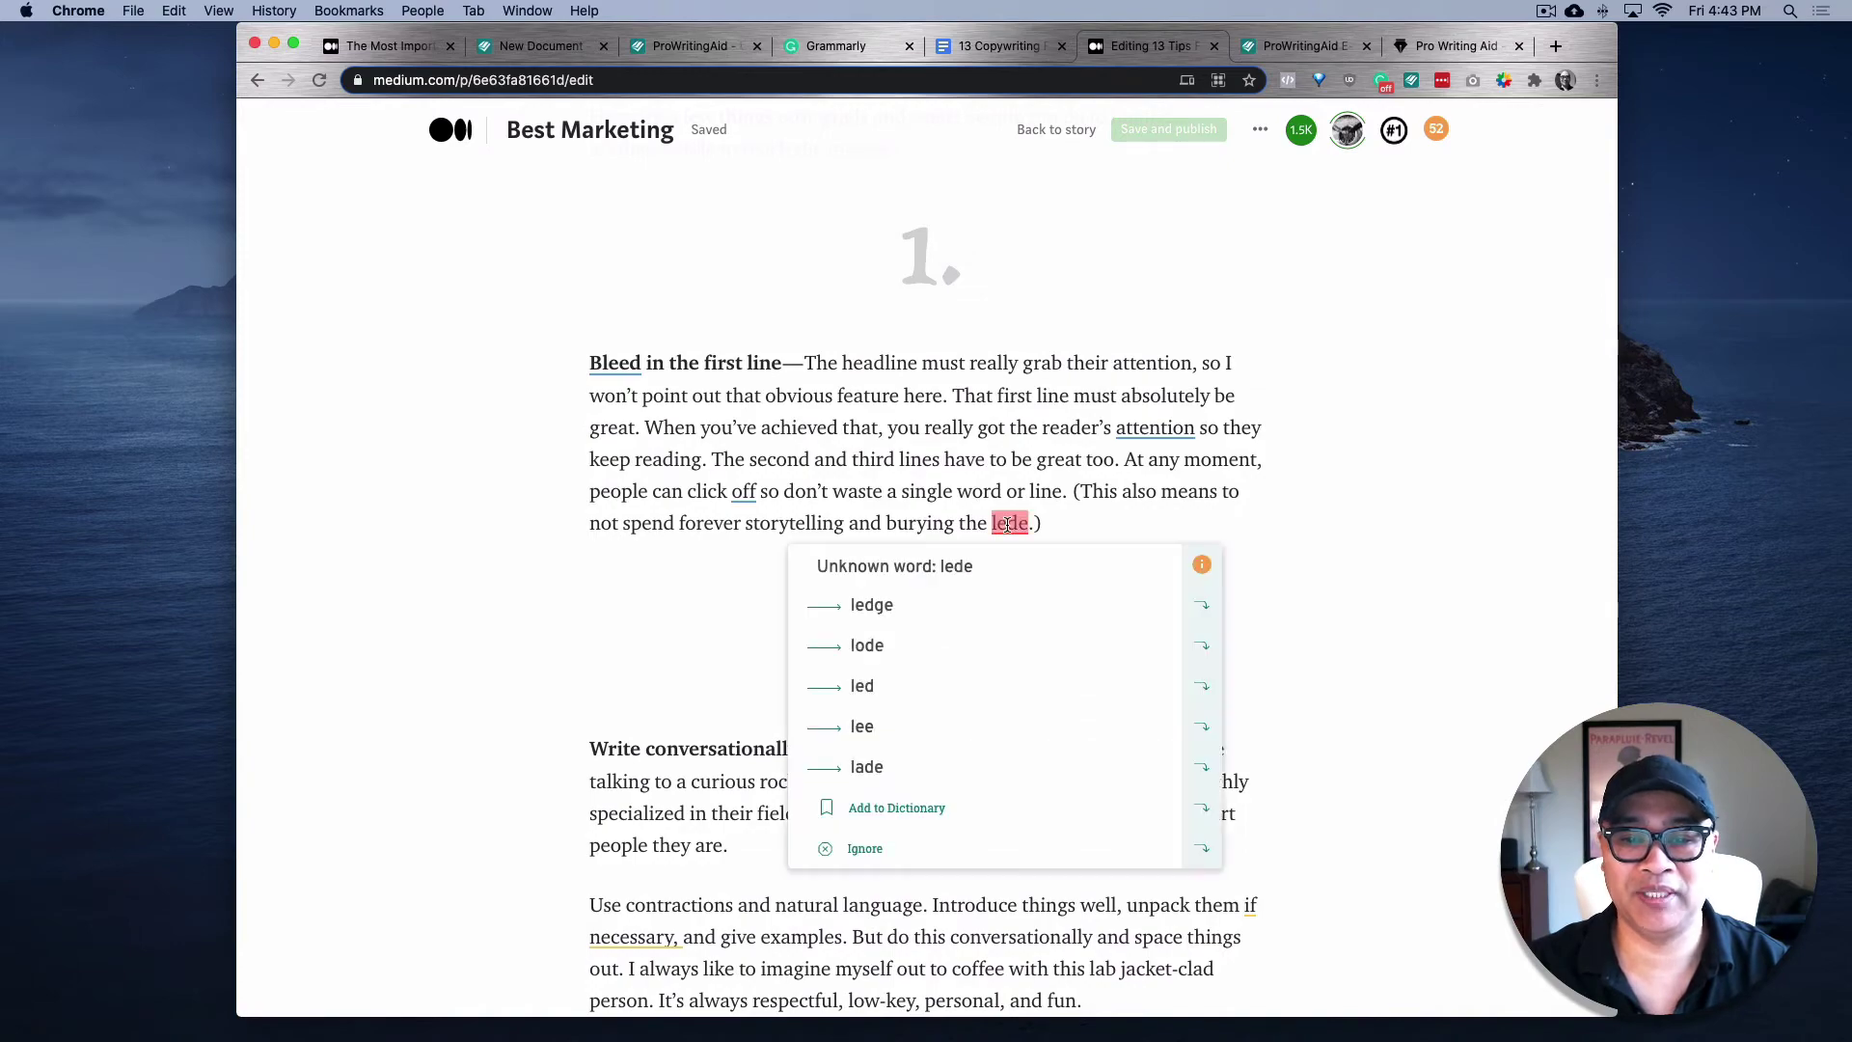
scroll(784, 437, "down", 15)
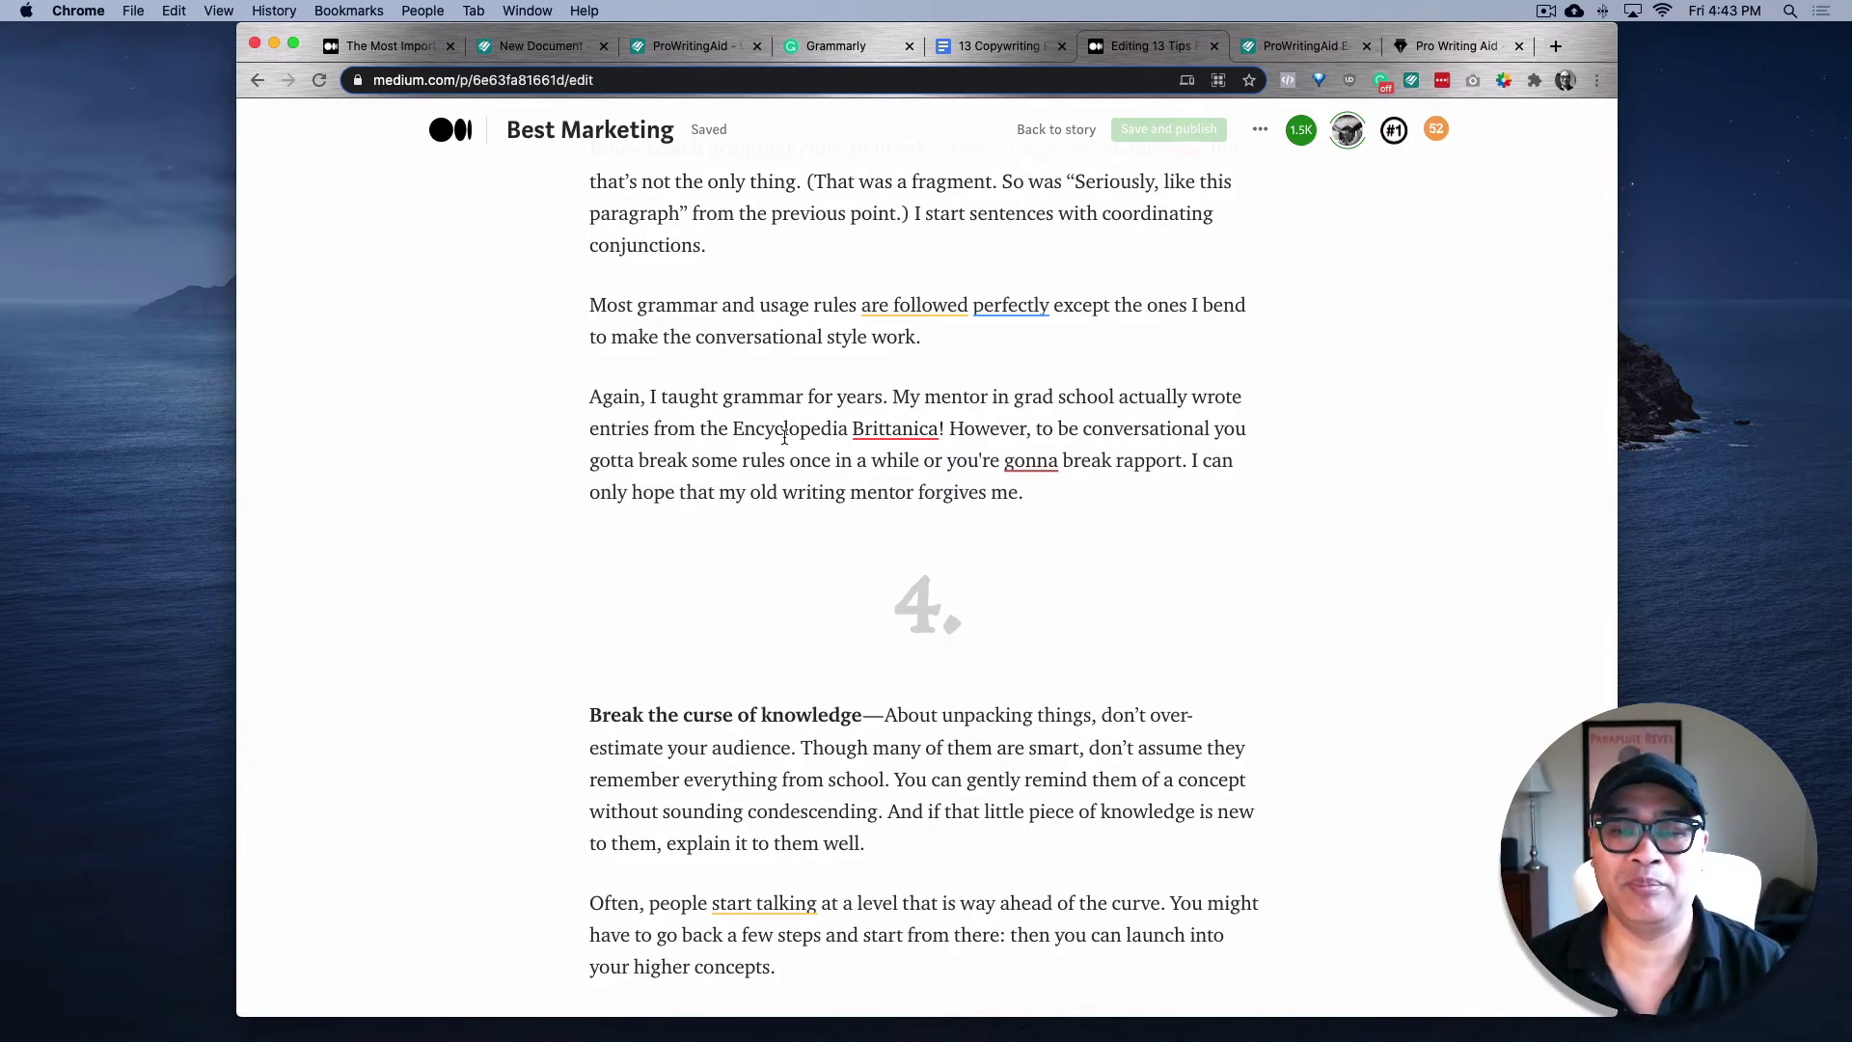
scroll(785, 437, "down", 10)
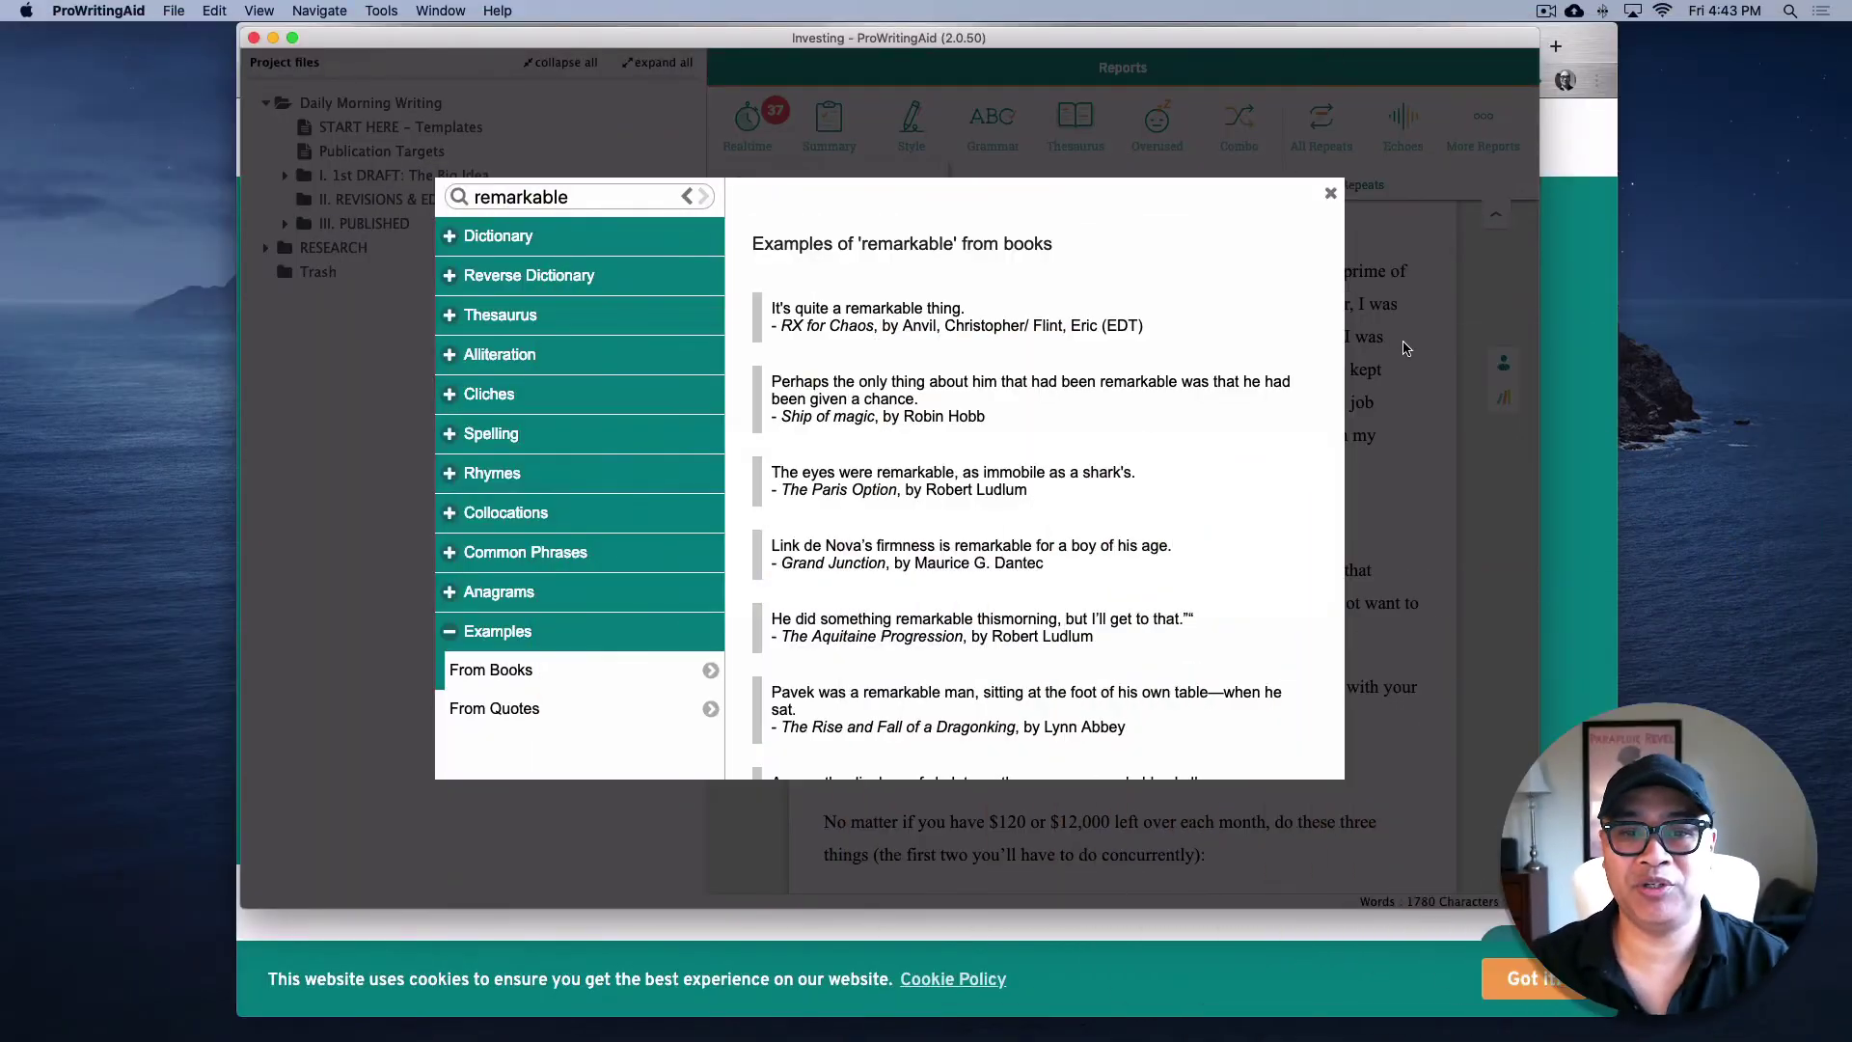
Close the 'remarkable' Word Explorer and issues popup, then scroll through the Investing document
left_click(1328, 196)
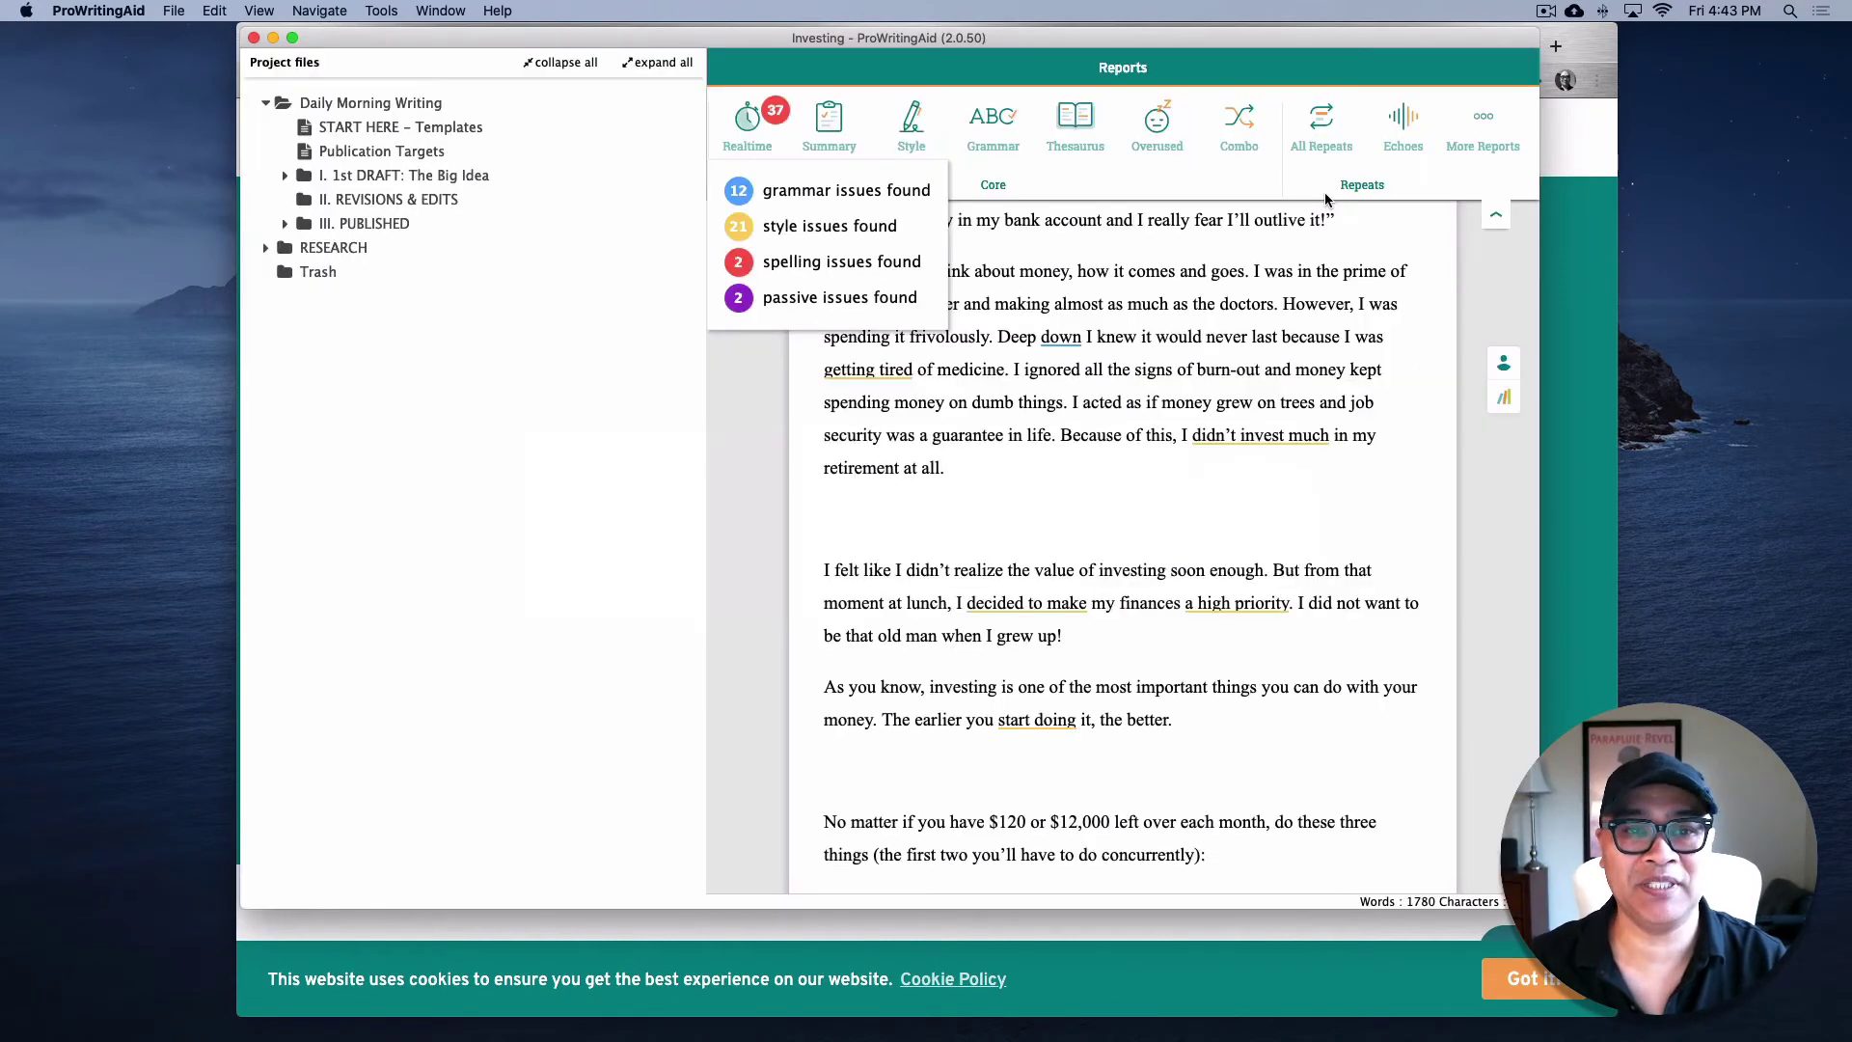
left_click_drag(1162, 84, 1168, 79)
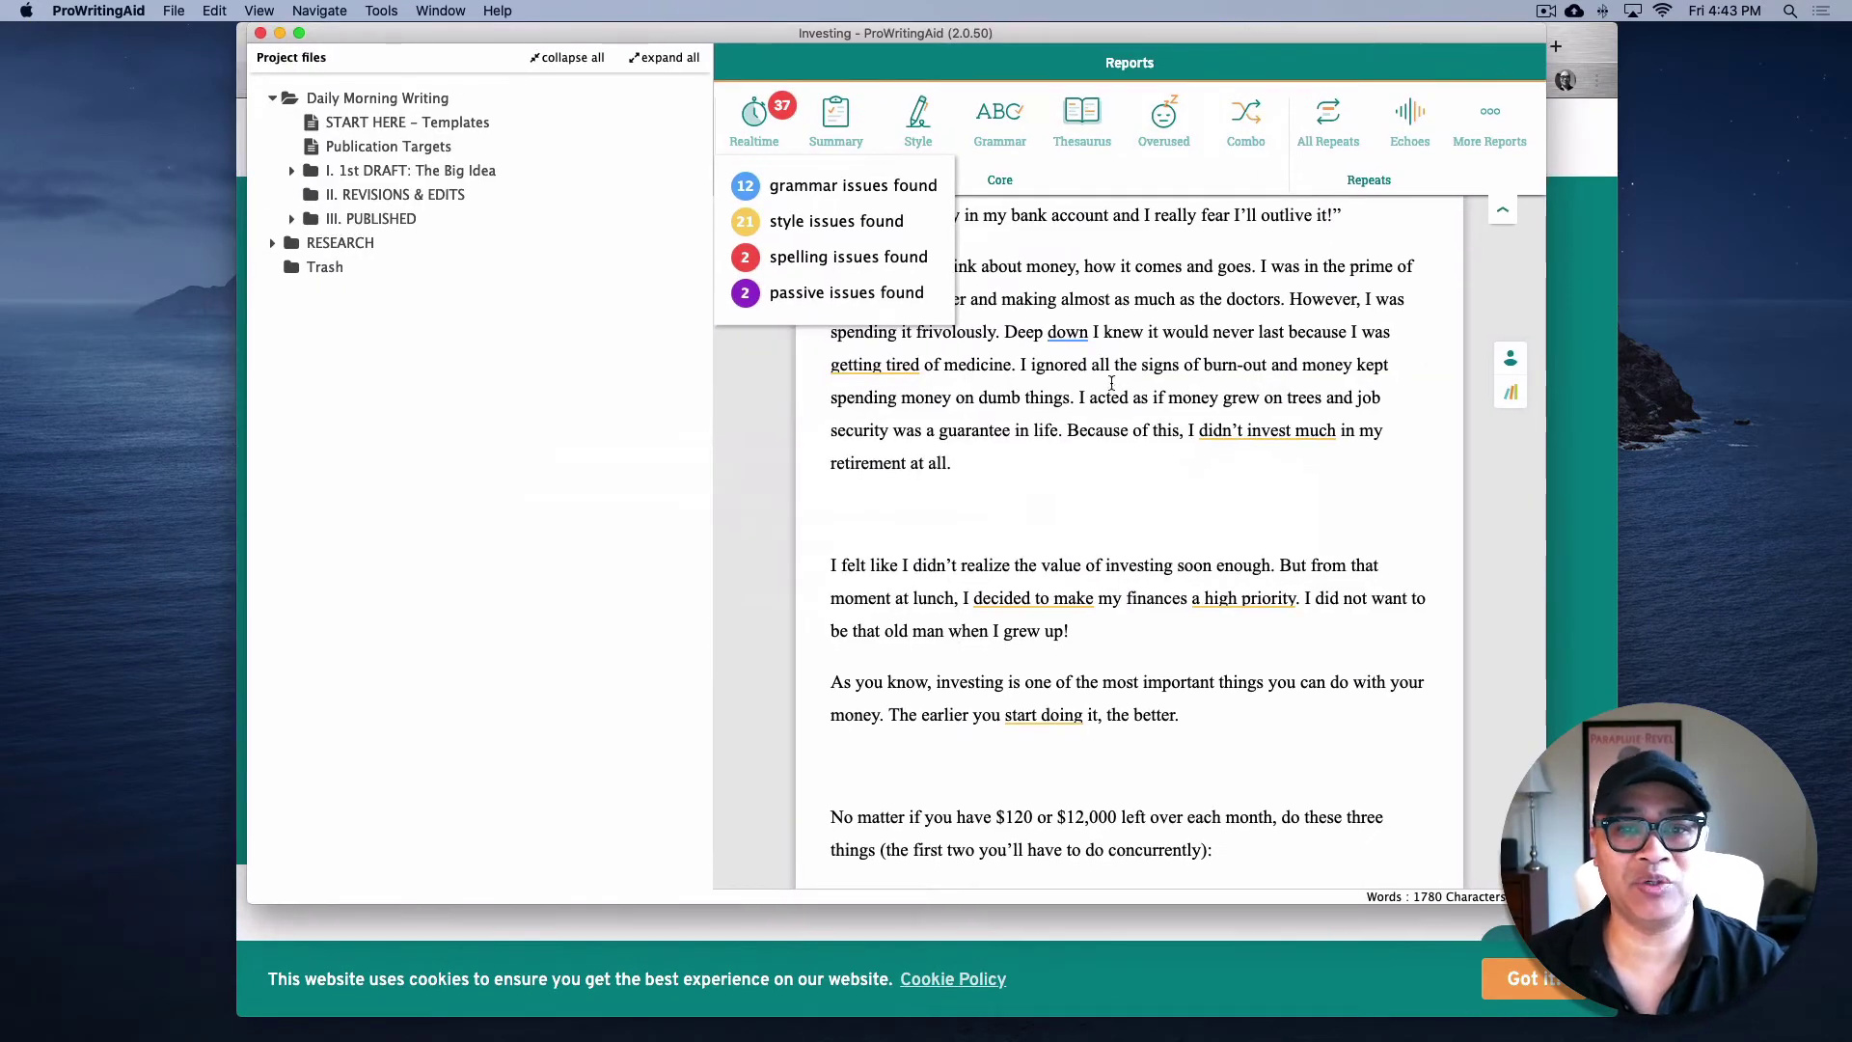
left_click(1074, 428)
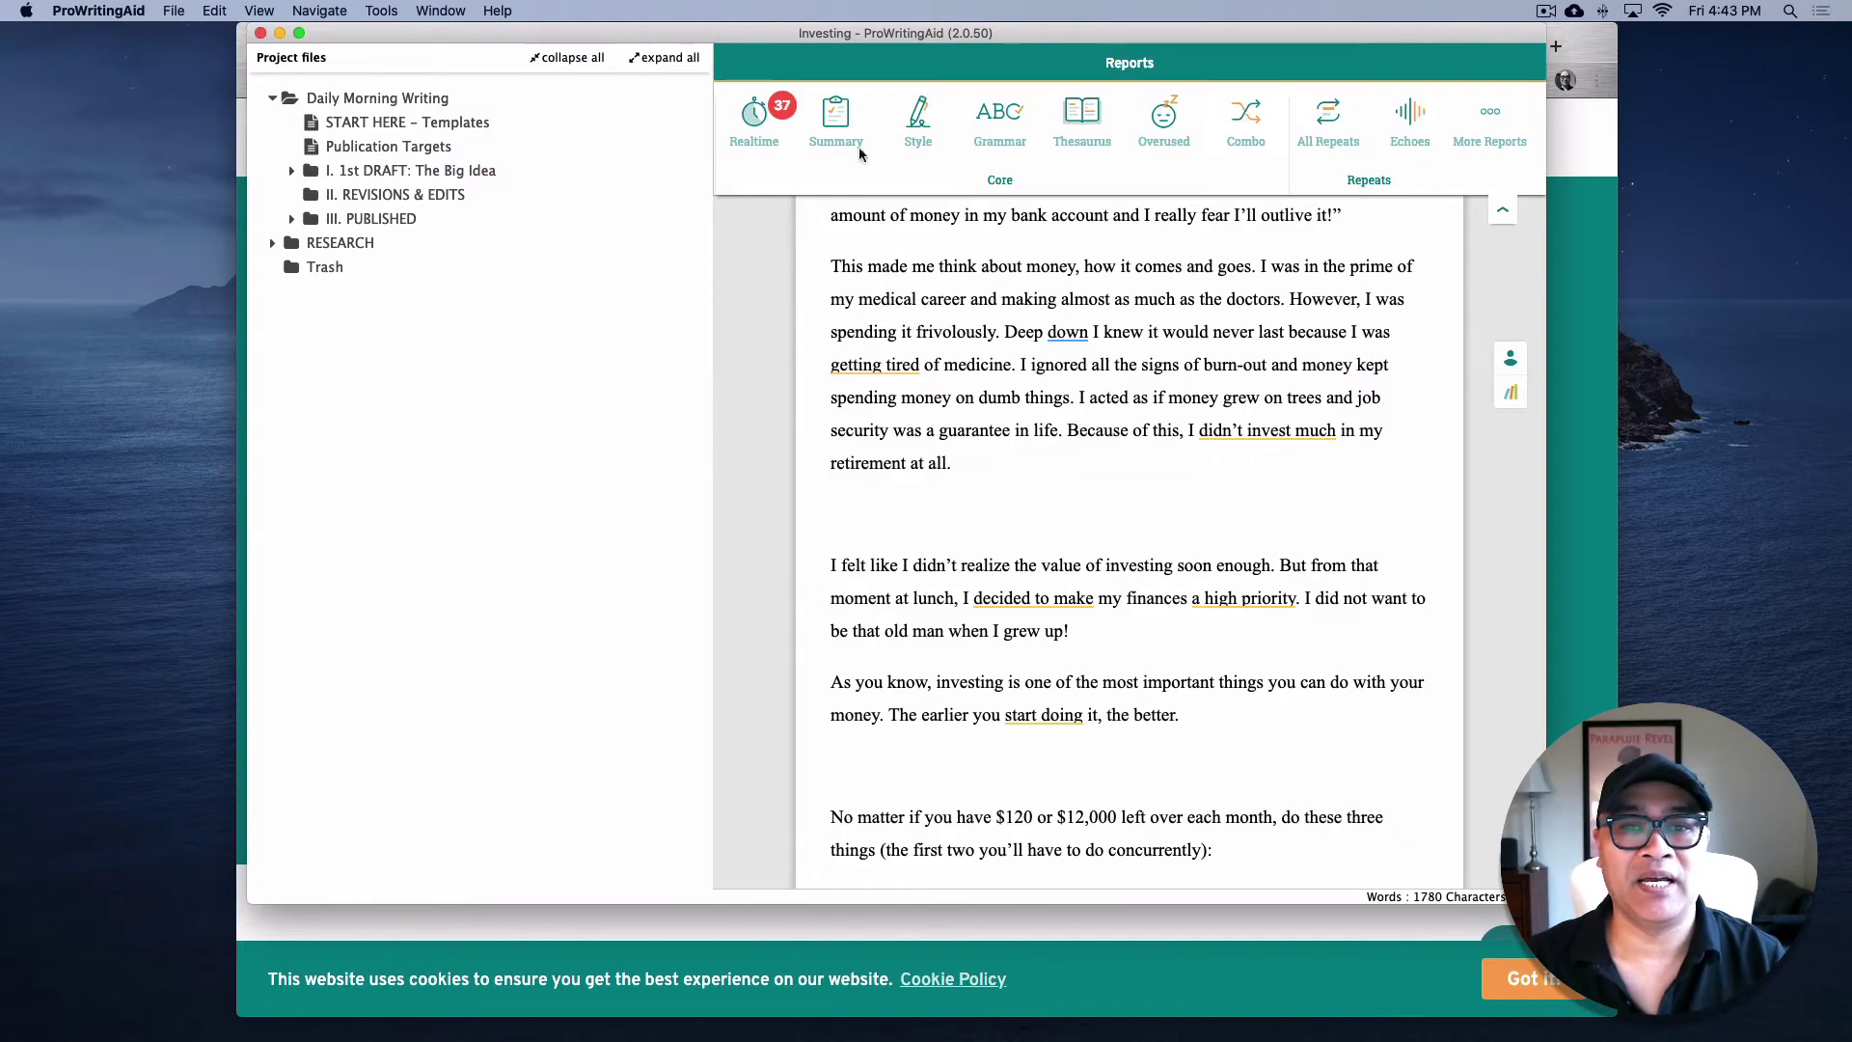
left_click_drag(1079, 39, 1066, 39)
scroll(1008, 369, "down", 5)
scroll(1008, 369, "up", 5)
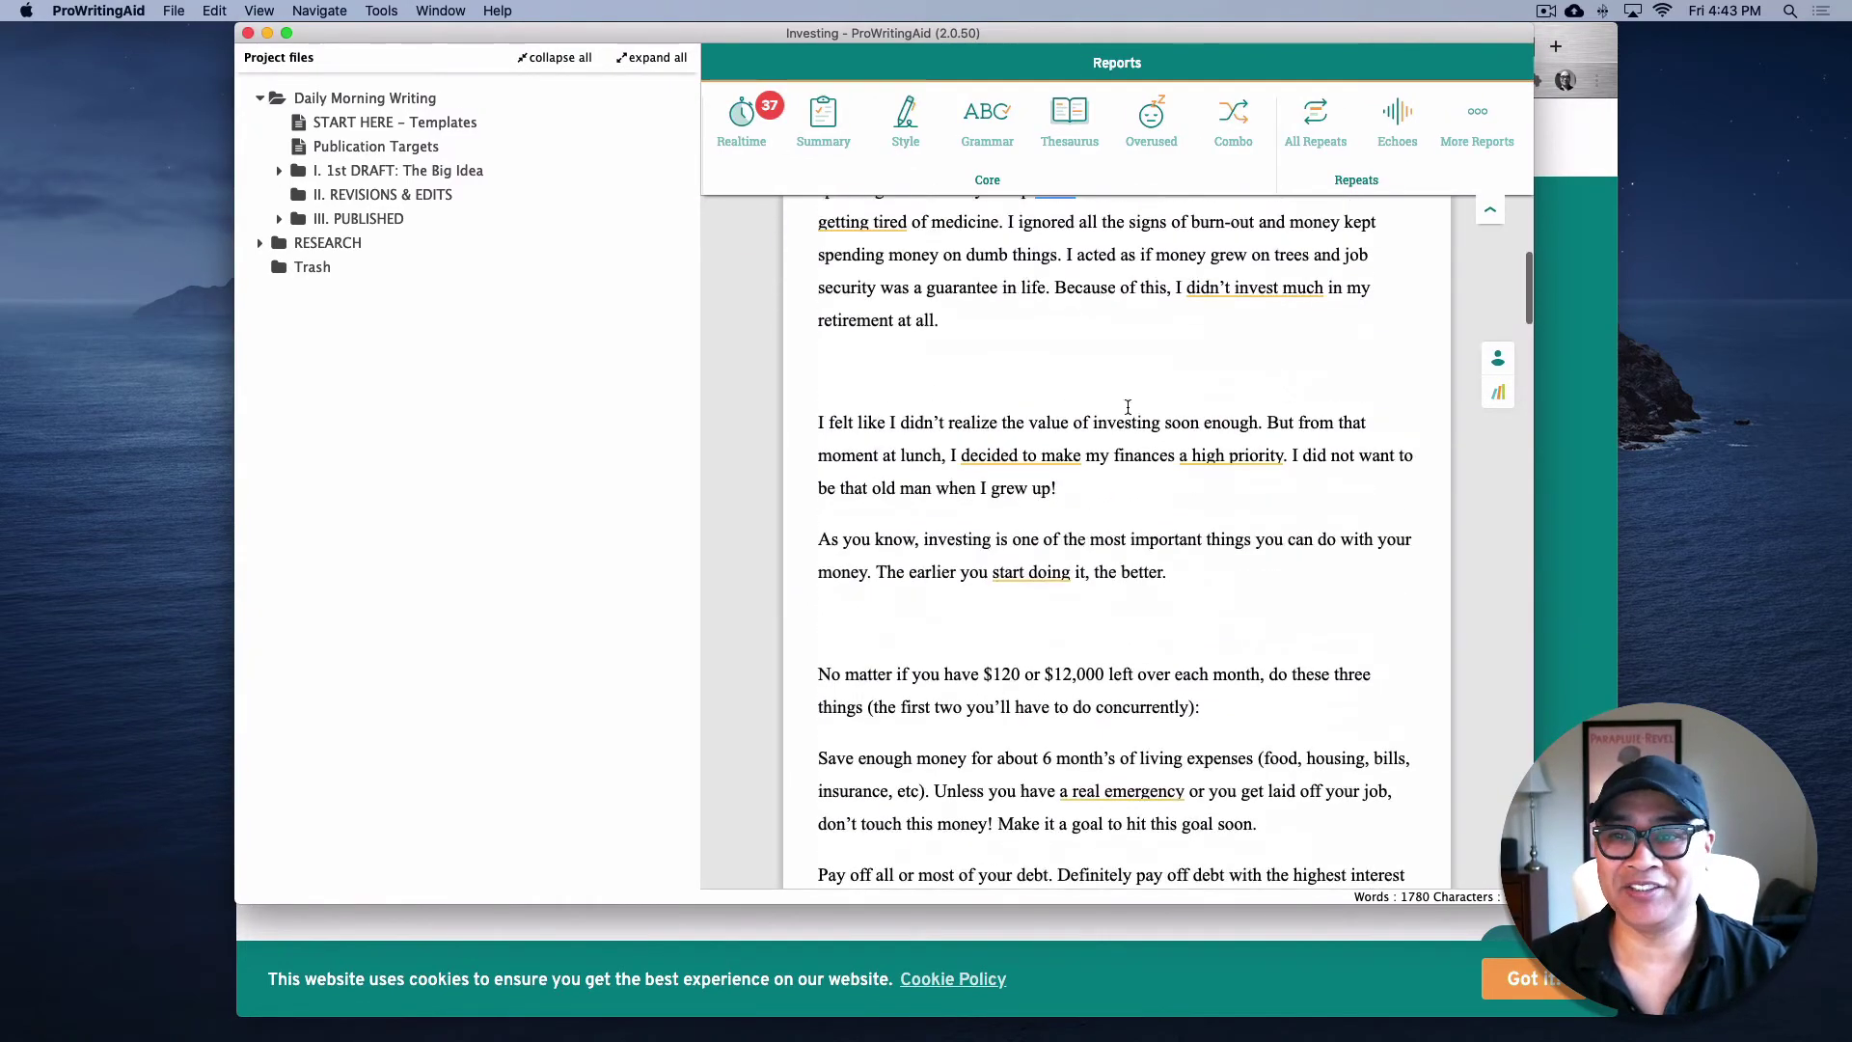
scroll(1200, 460, "down", 15)
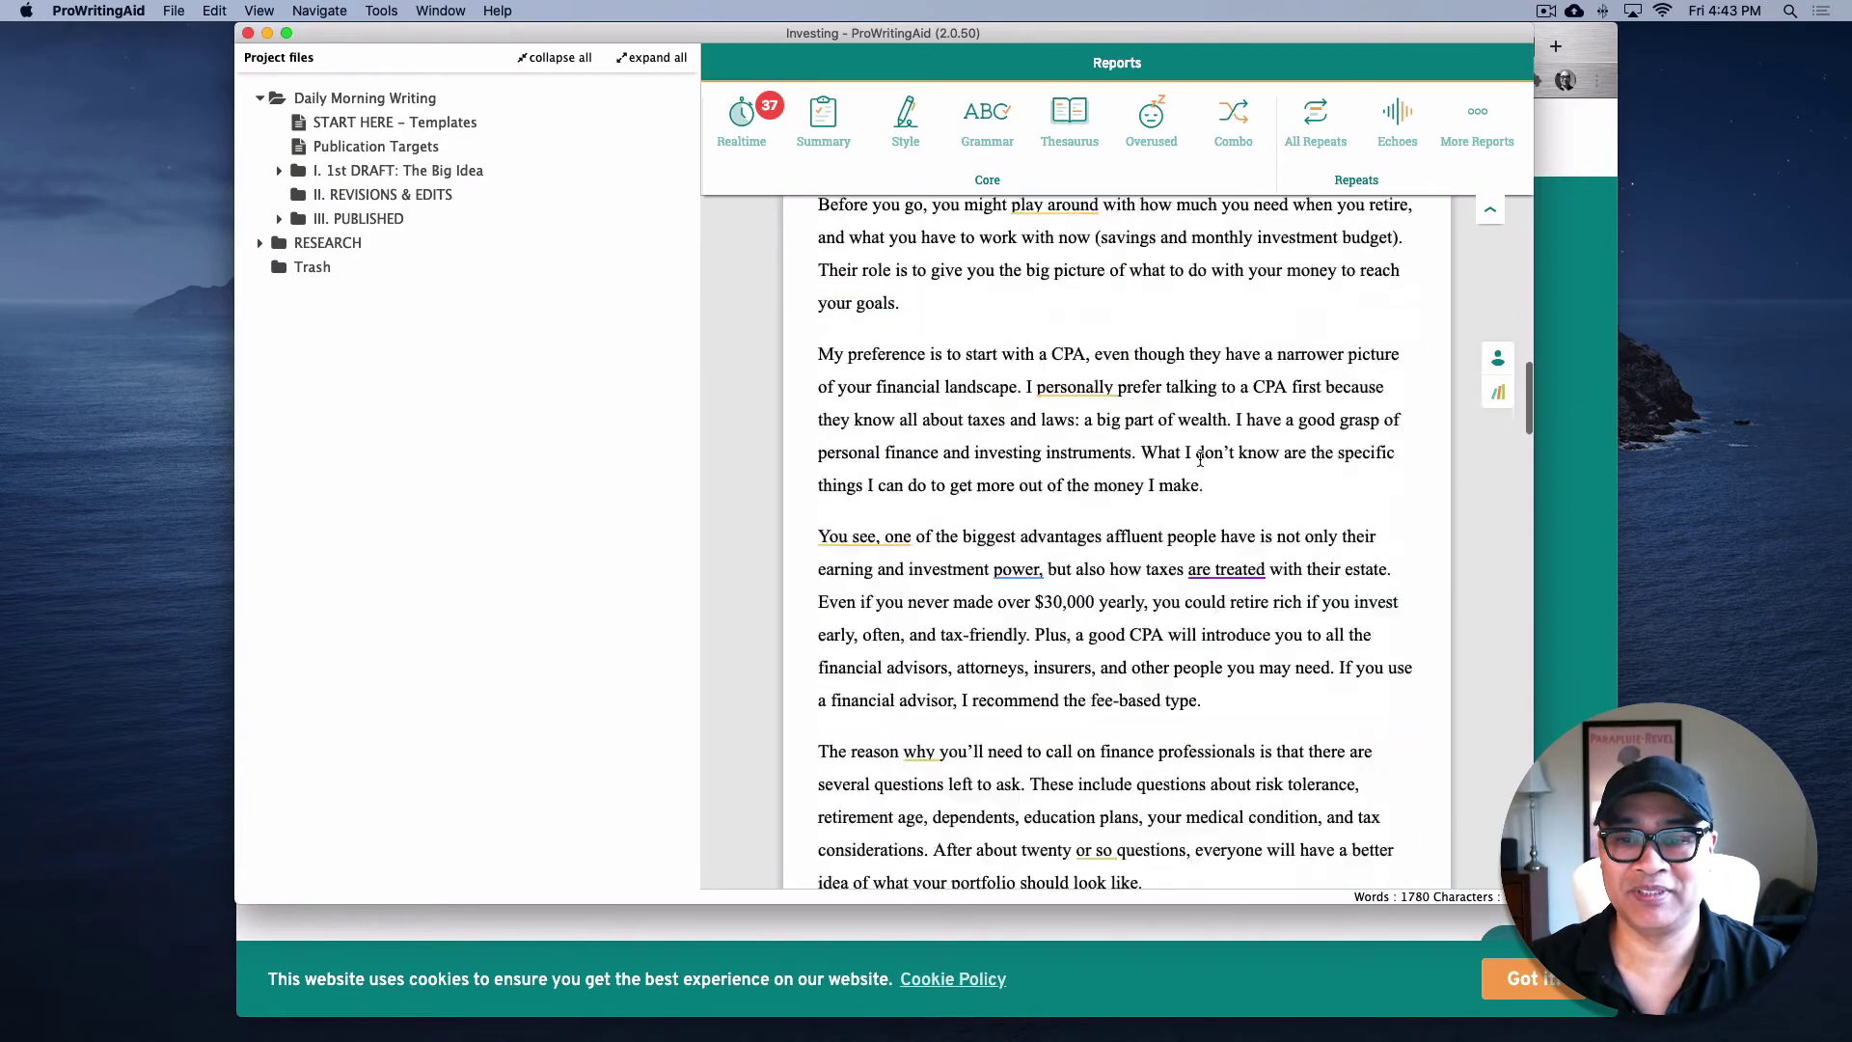
scroll(1200, 459, "down", 5)
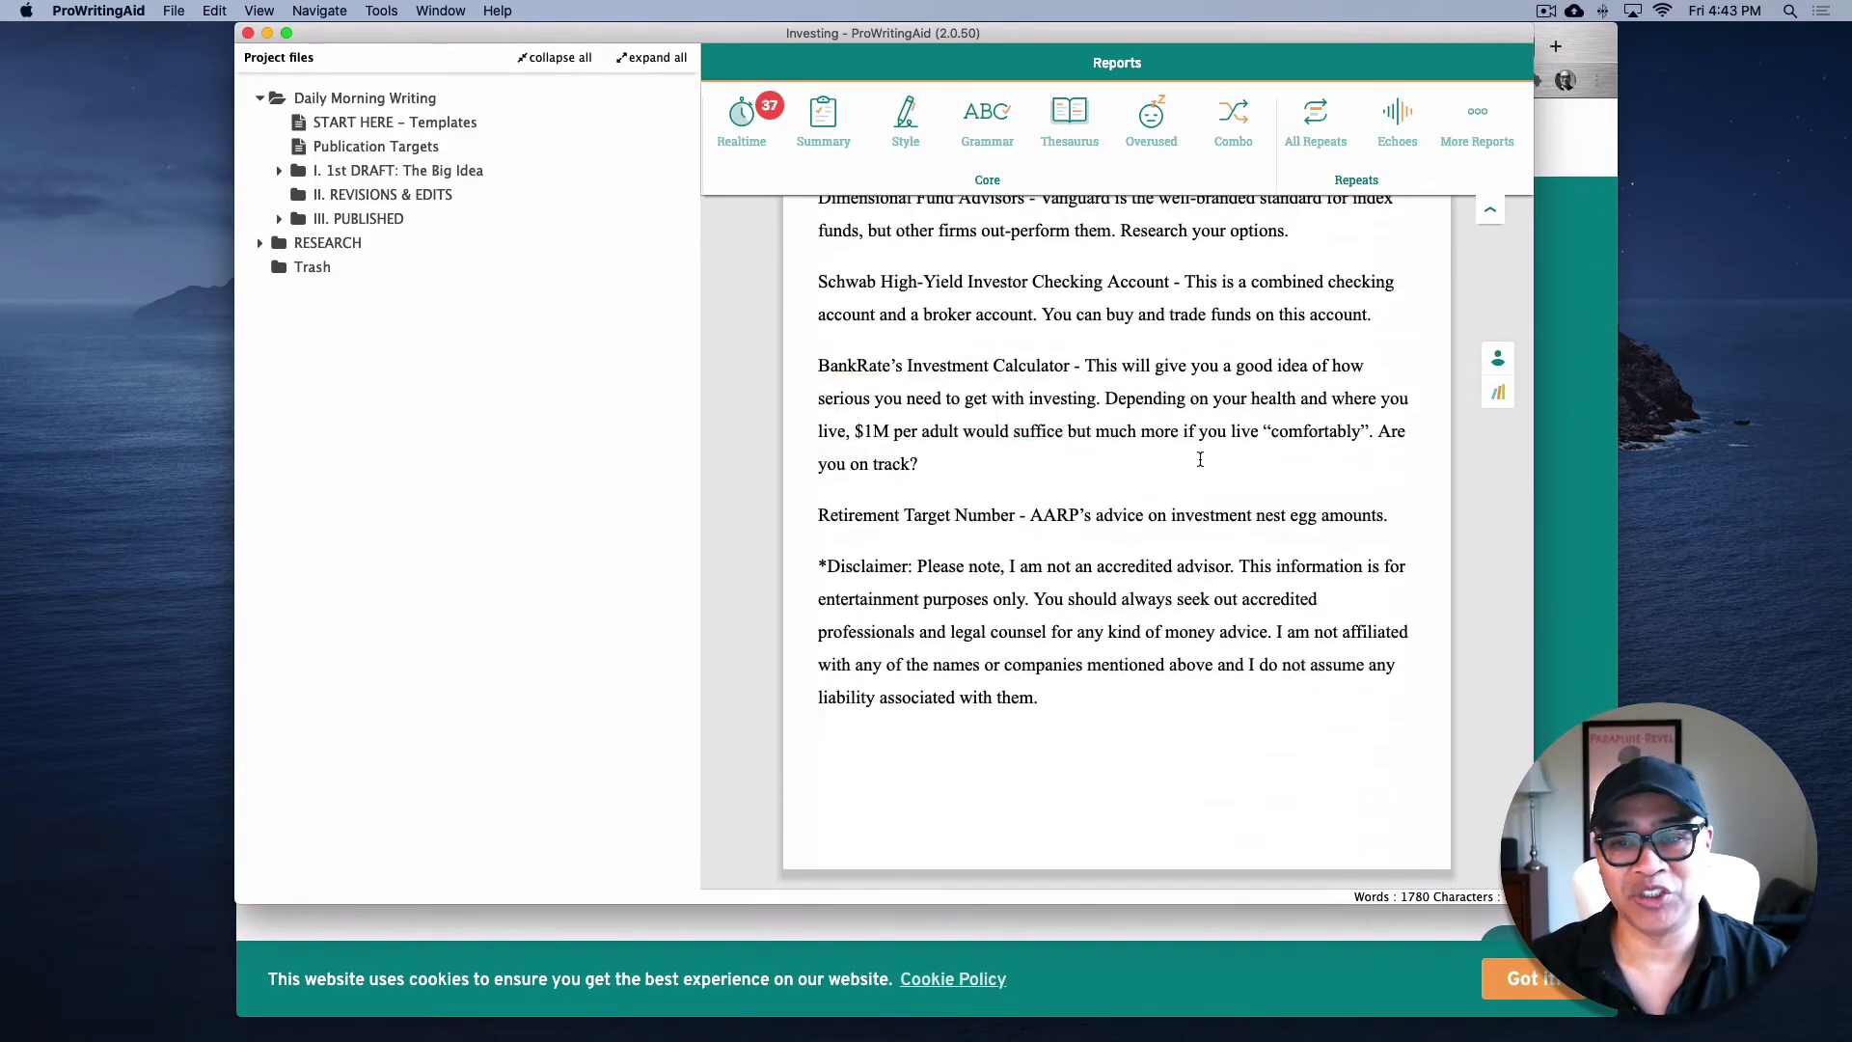
scroll(1200, 460, "up", 20)
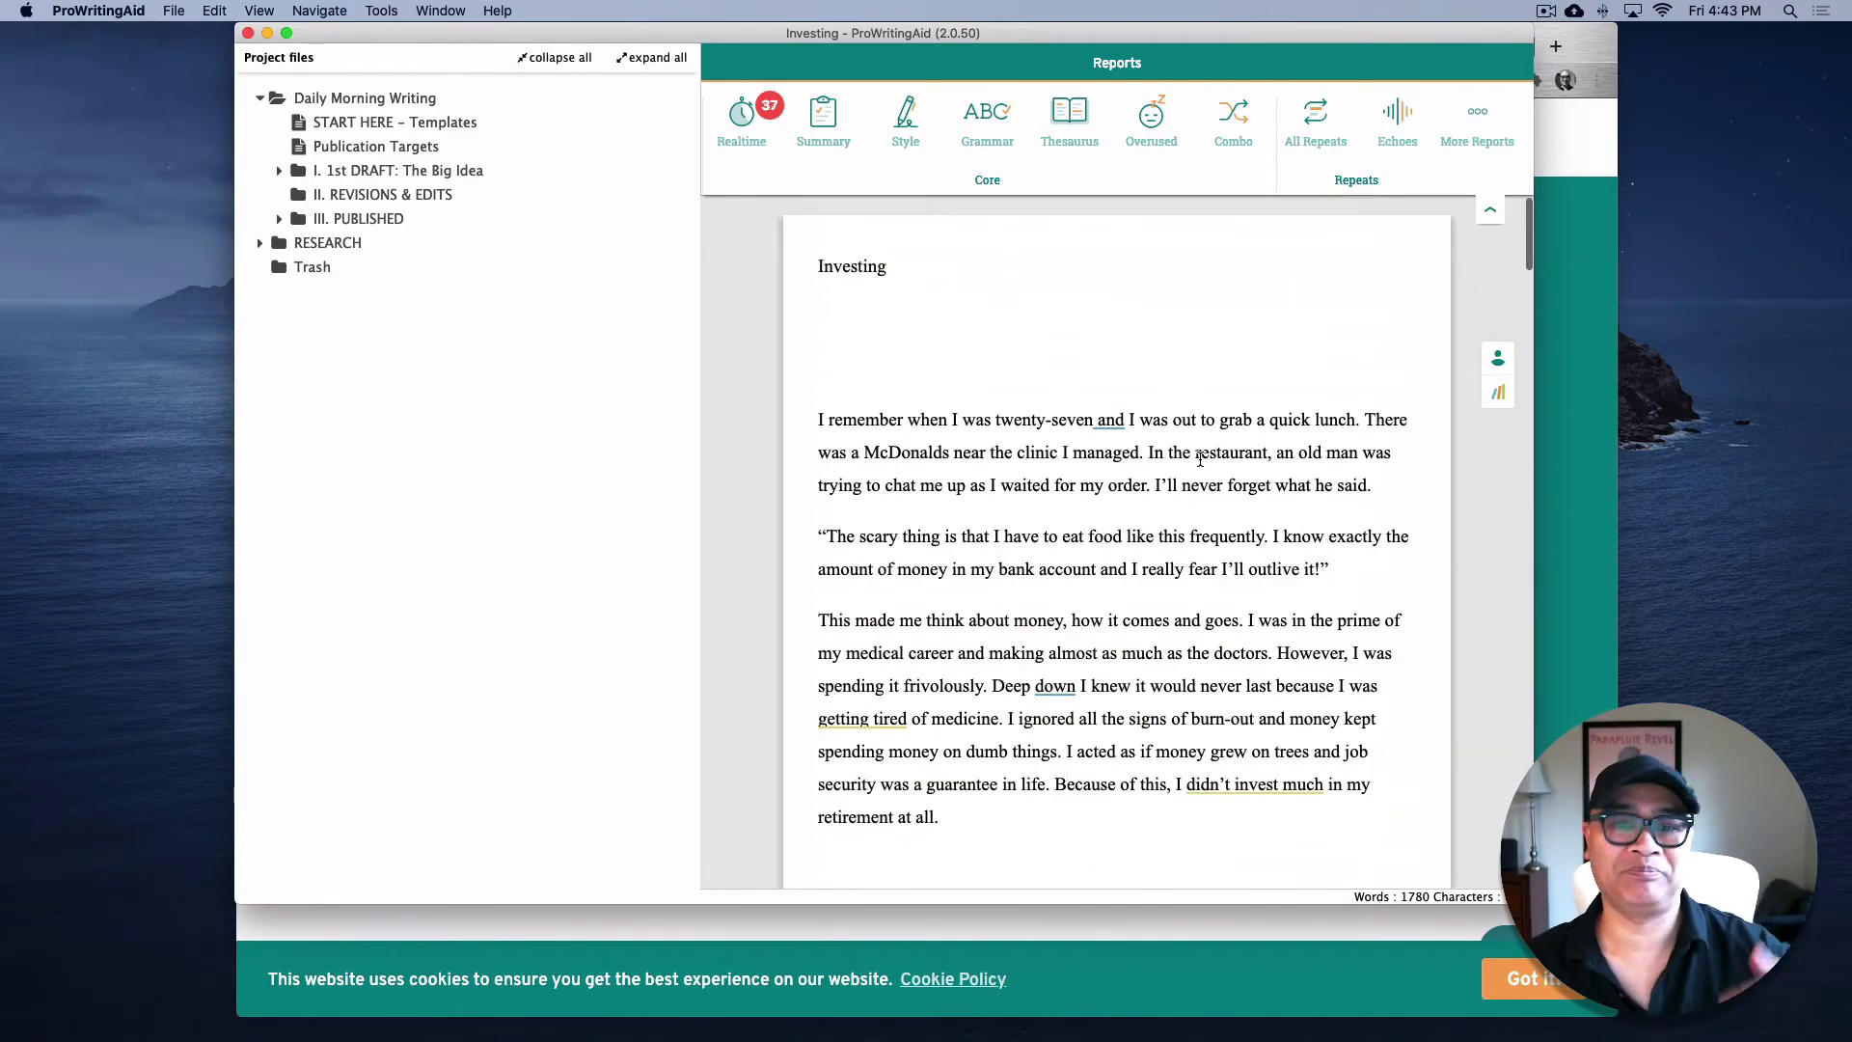
scroll(1200, 459, "down", 10)
scroll(1200, 459, "down", 20)
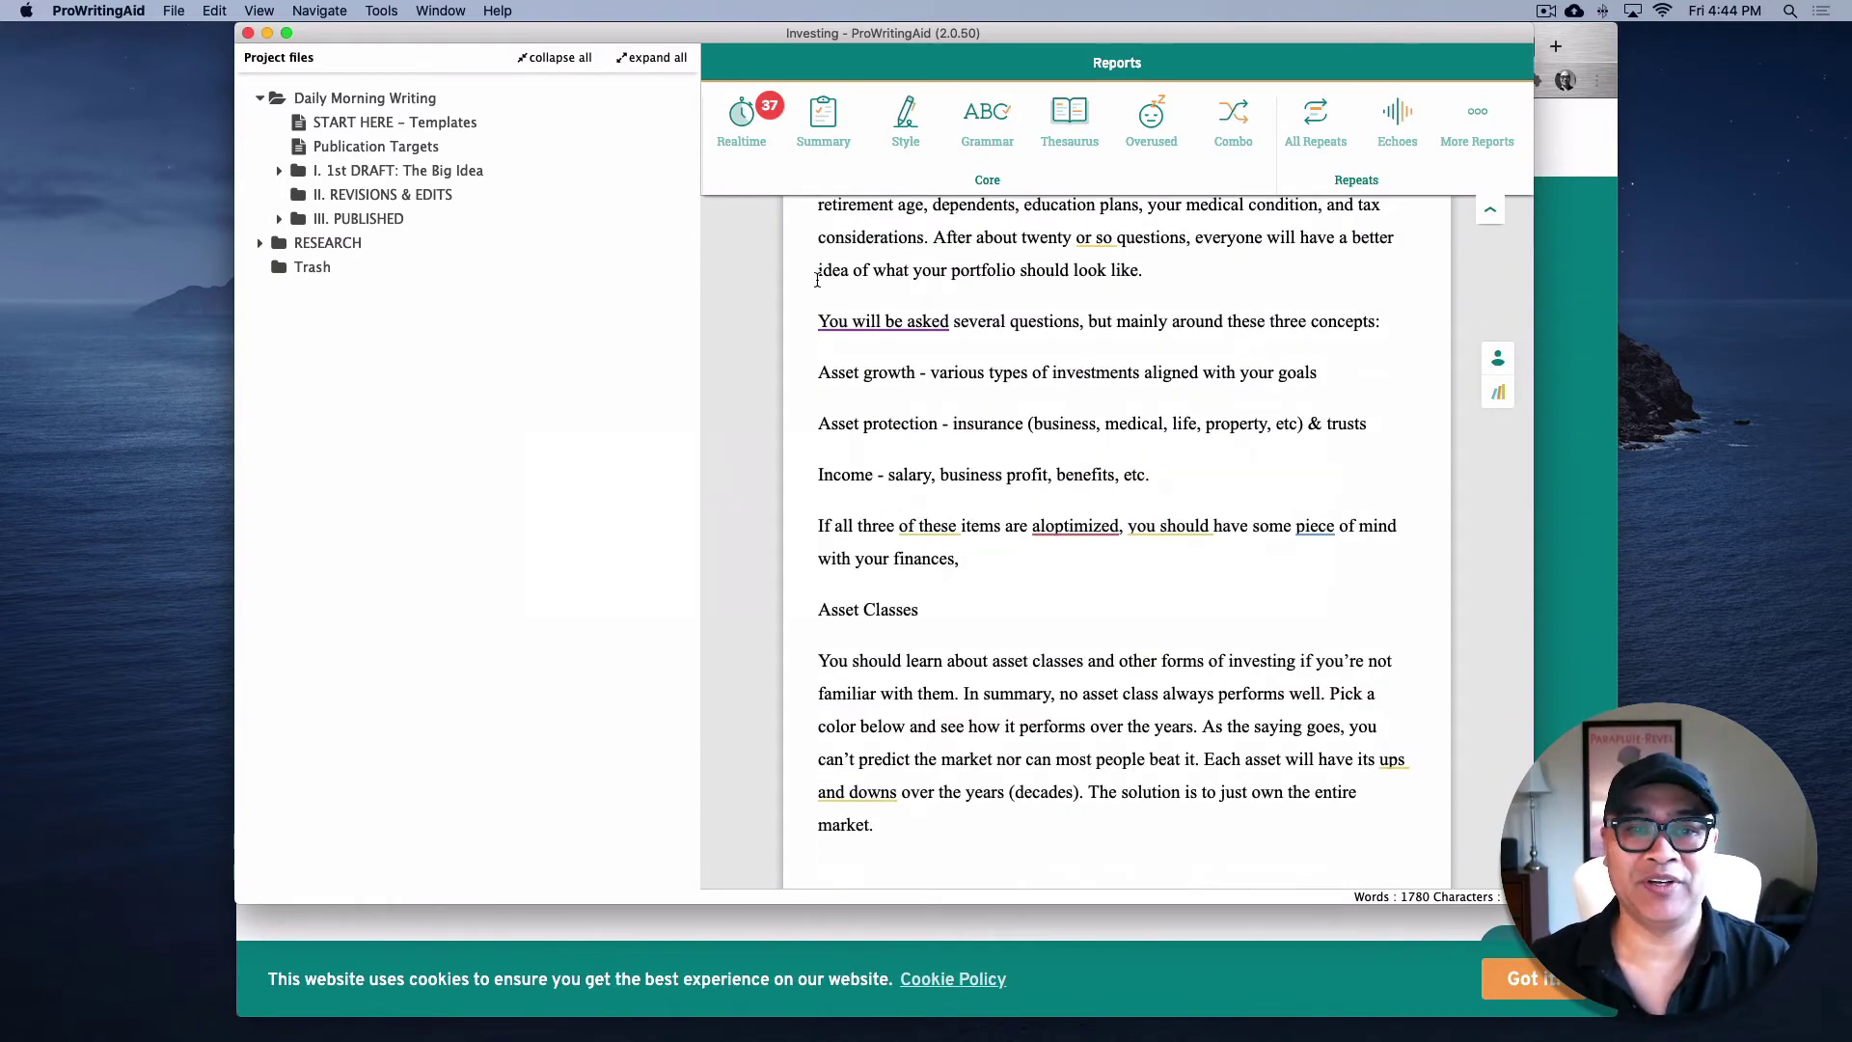
Cycle through Grammarly and Chrome and back to the ProWritingAid editor with Cmd+Tab
key("super+Tab")
key("super+Tab")
key("super+Tab")
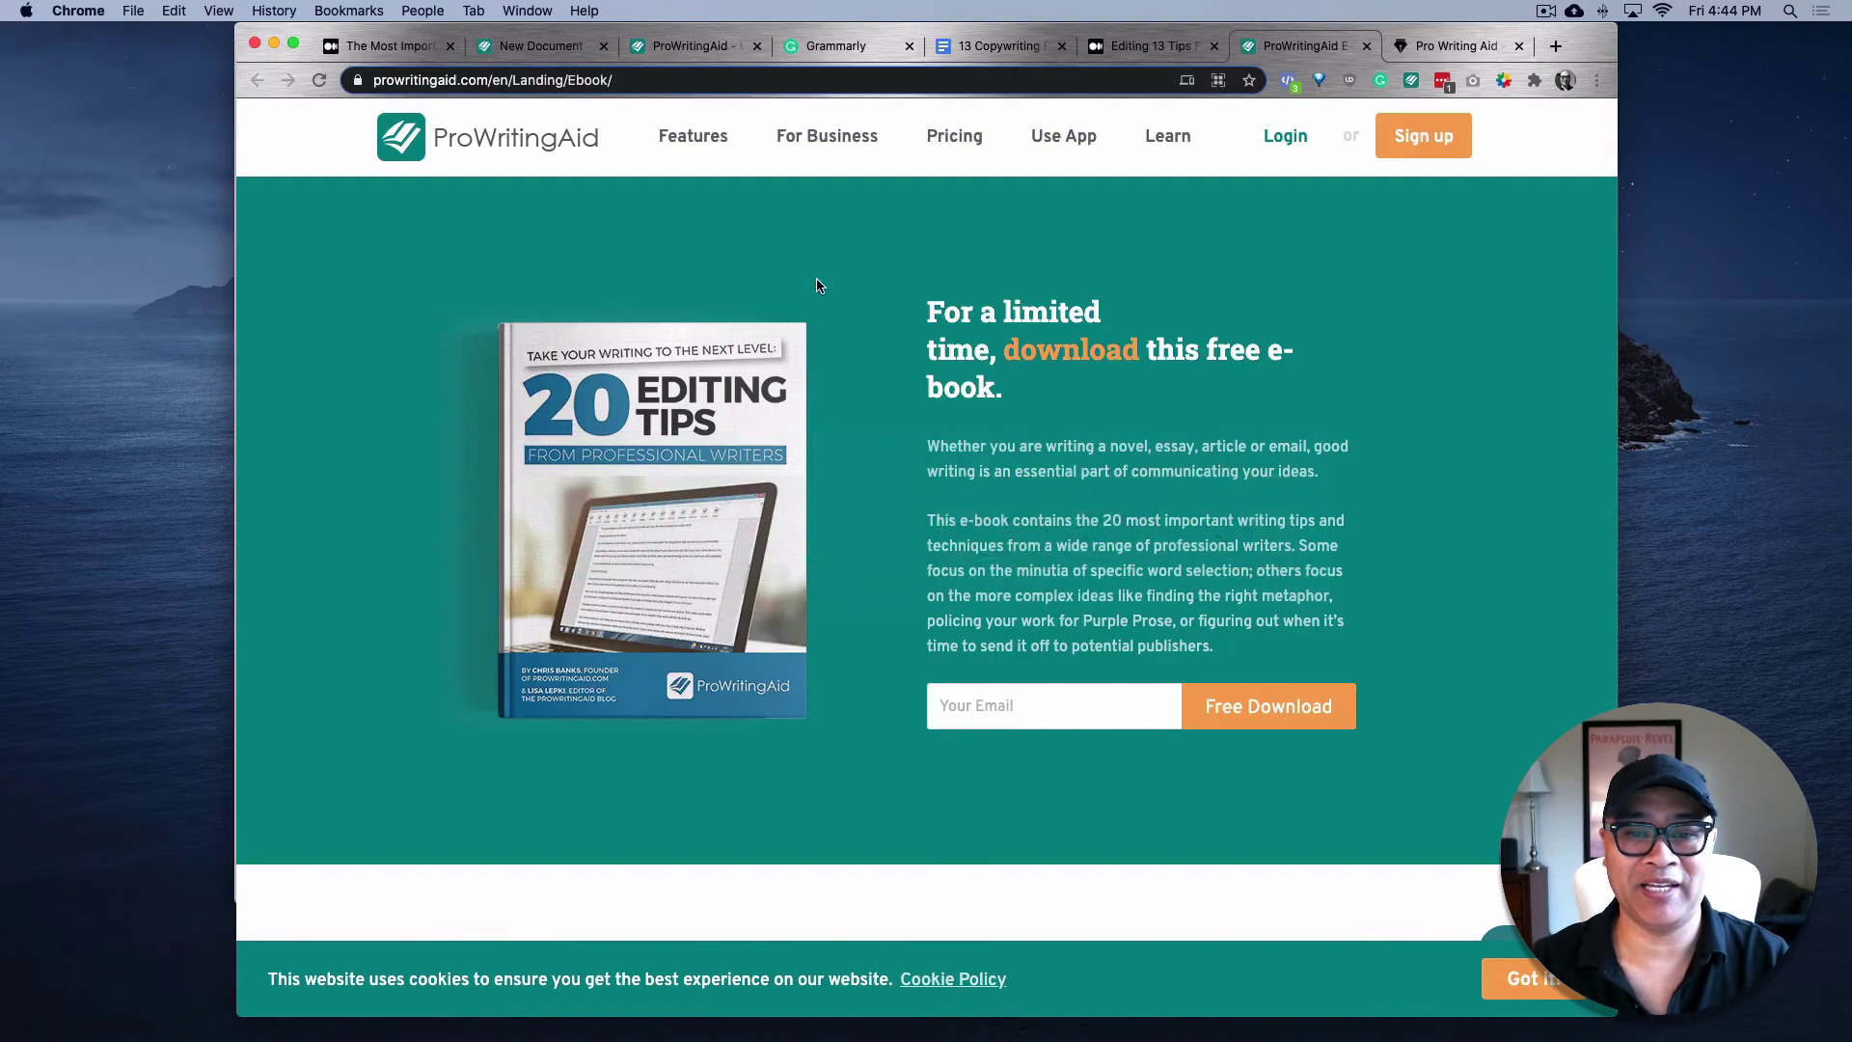
key("super+Tab")
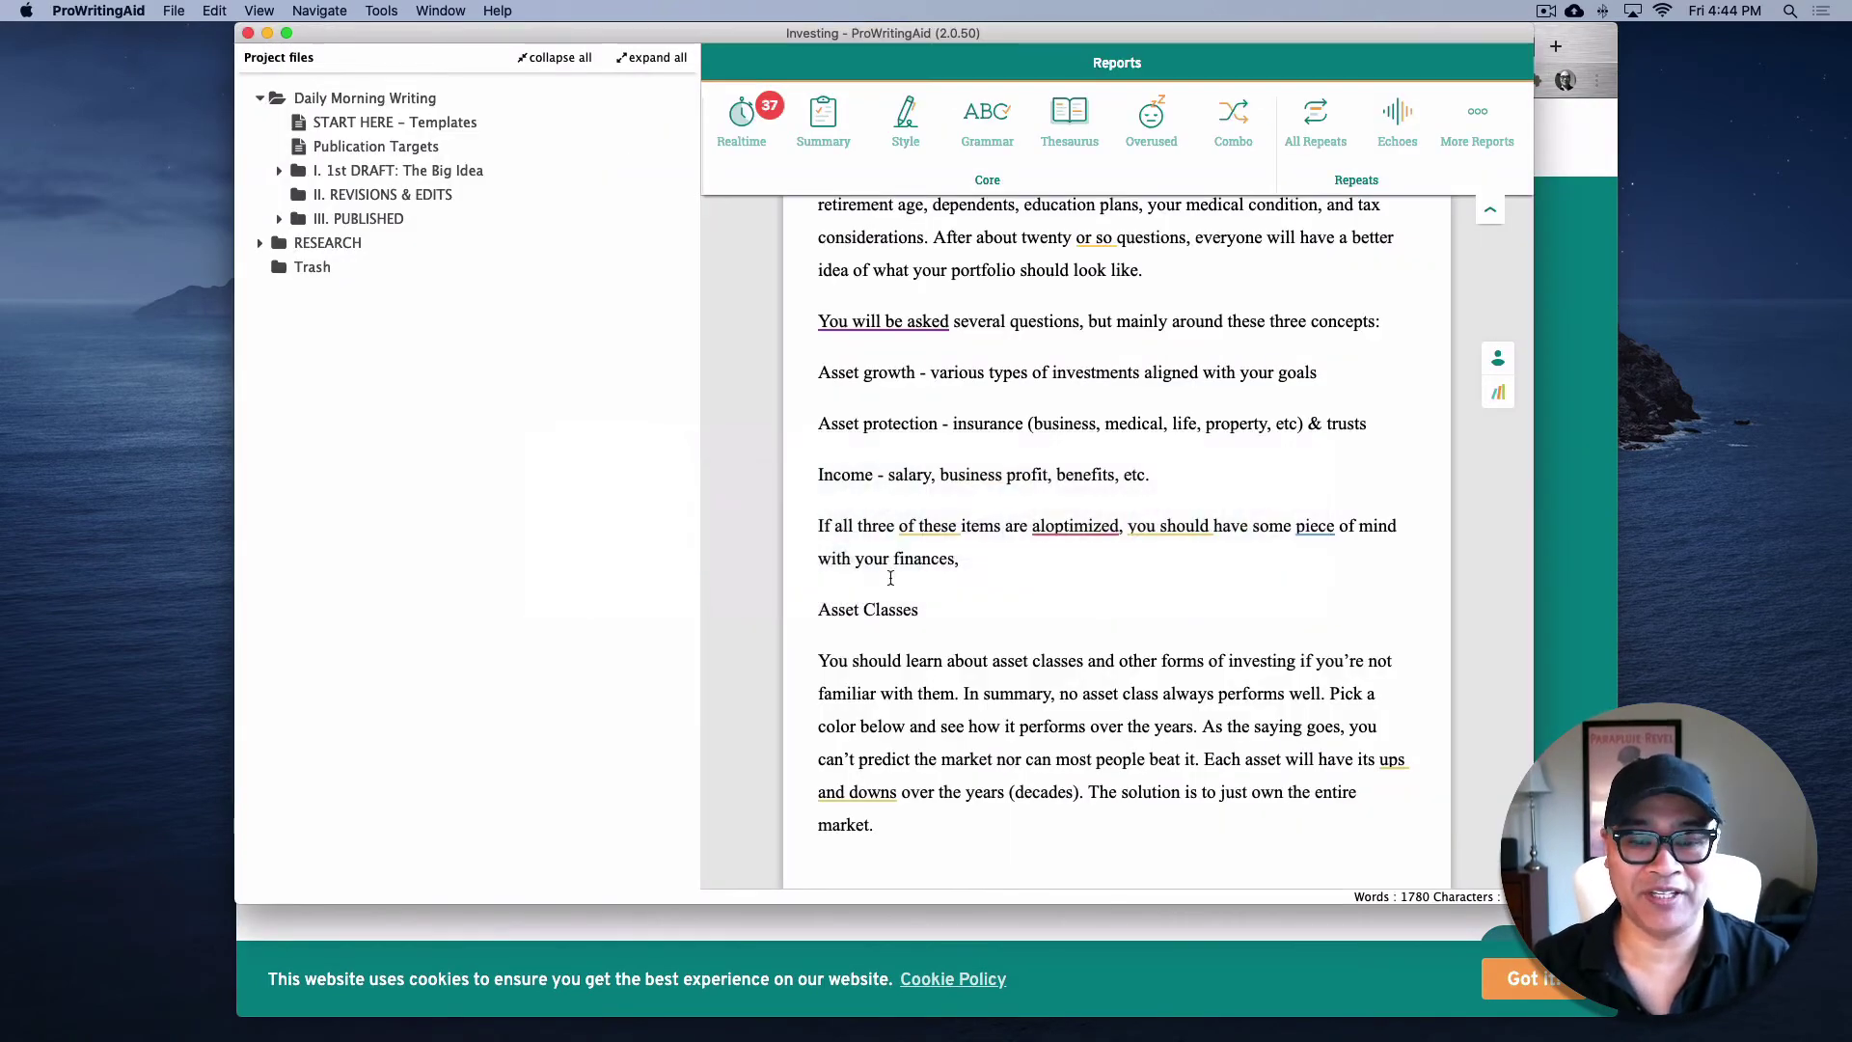
key("super+Tab")
key("super+Tab")
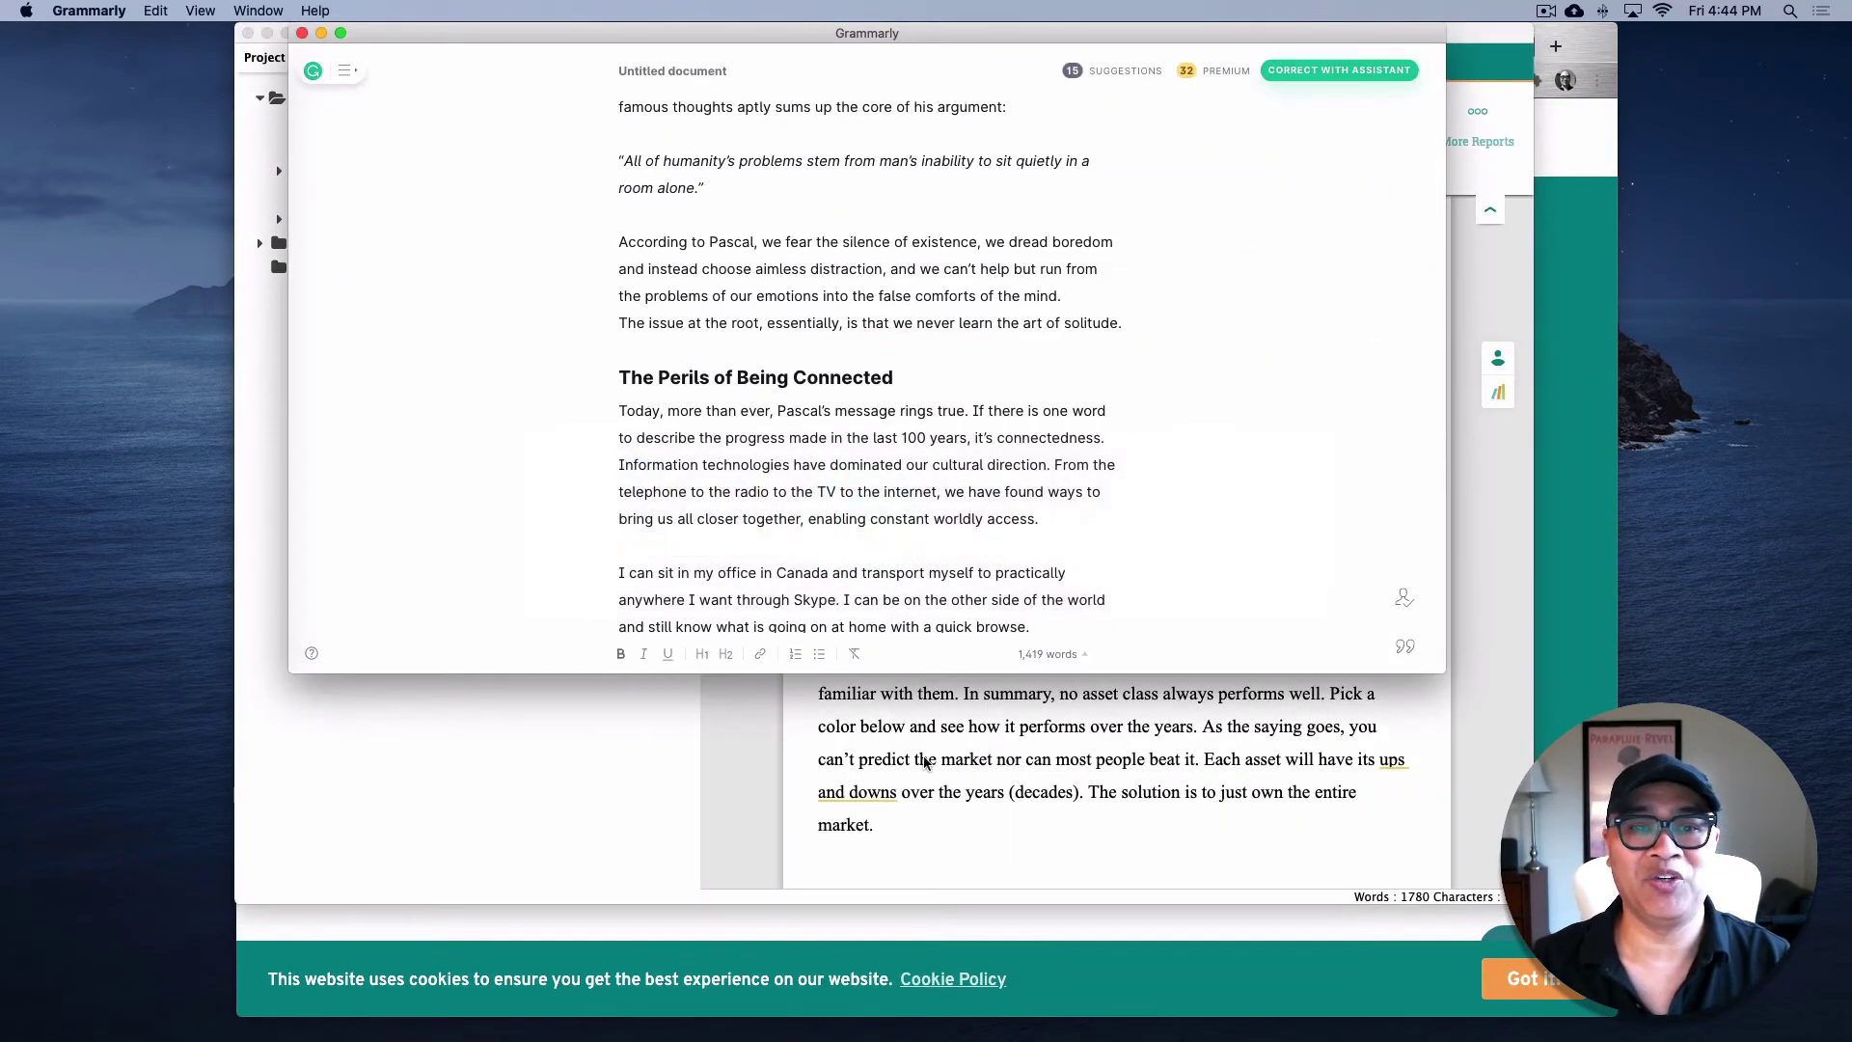
Scroll up in the Grammarly Pascal essay and switch back to the ProWritingAid editor
scroll(1013, 295, "up", 5)
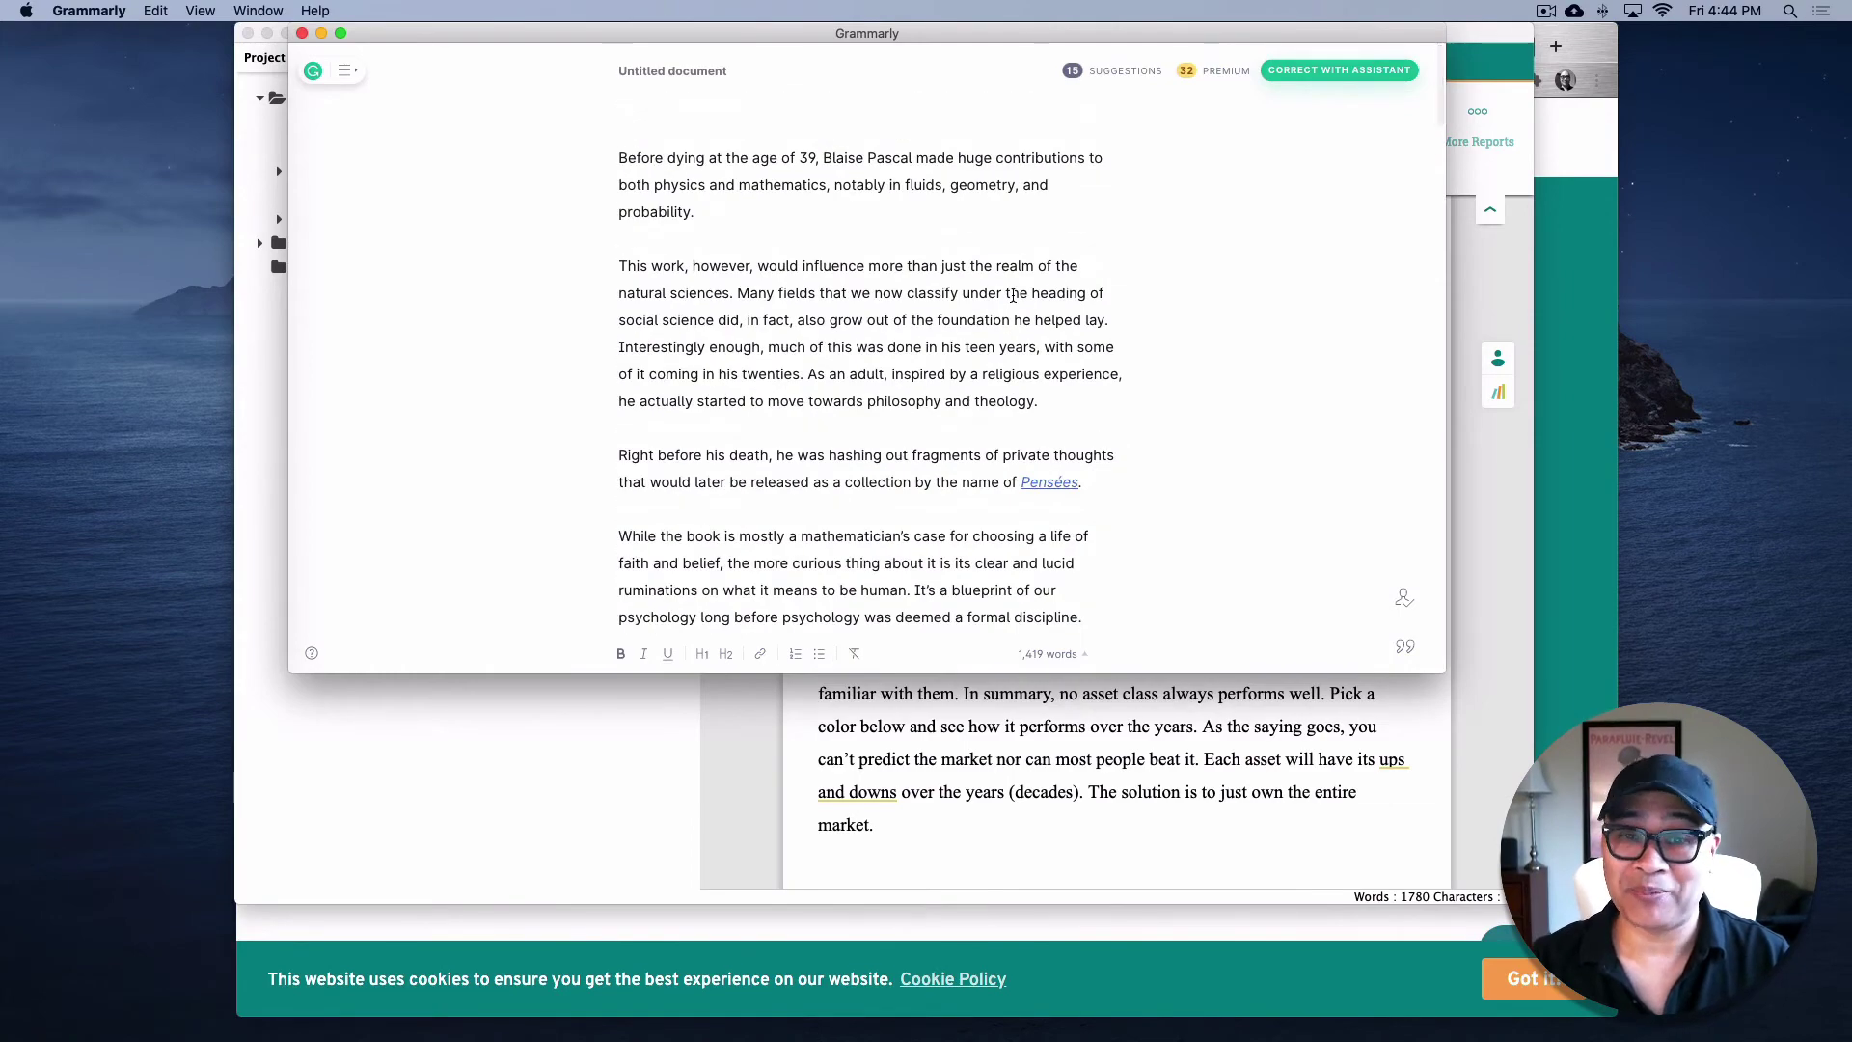
key("super+Tab")
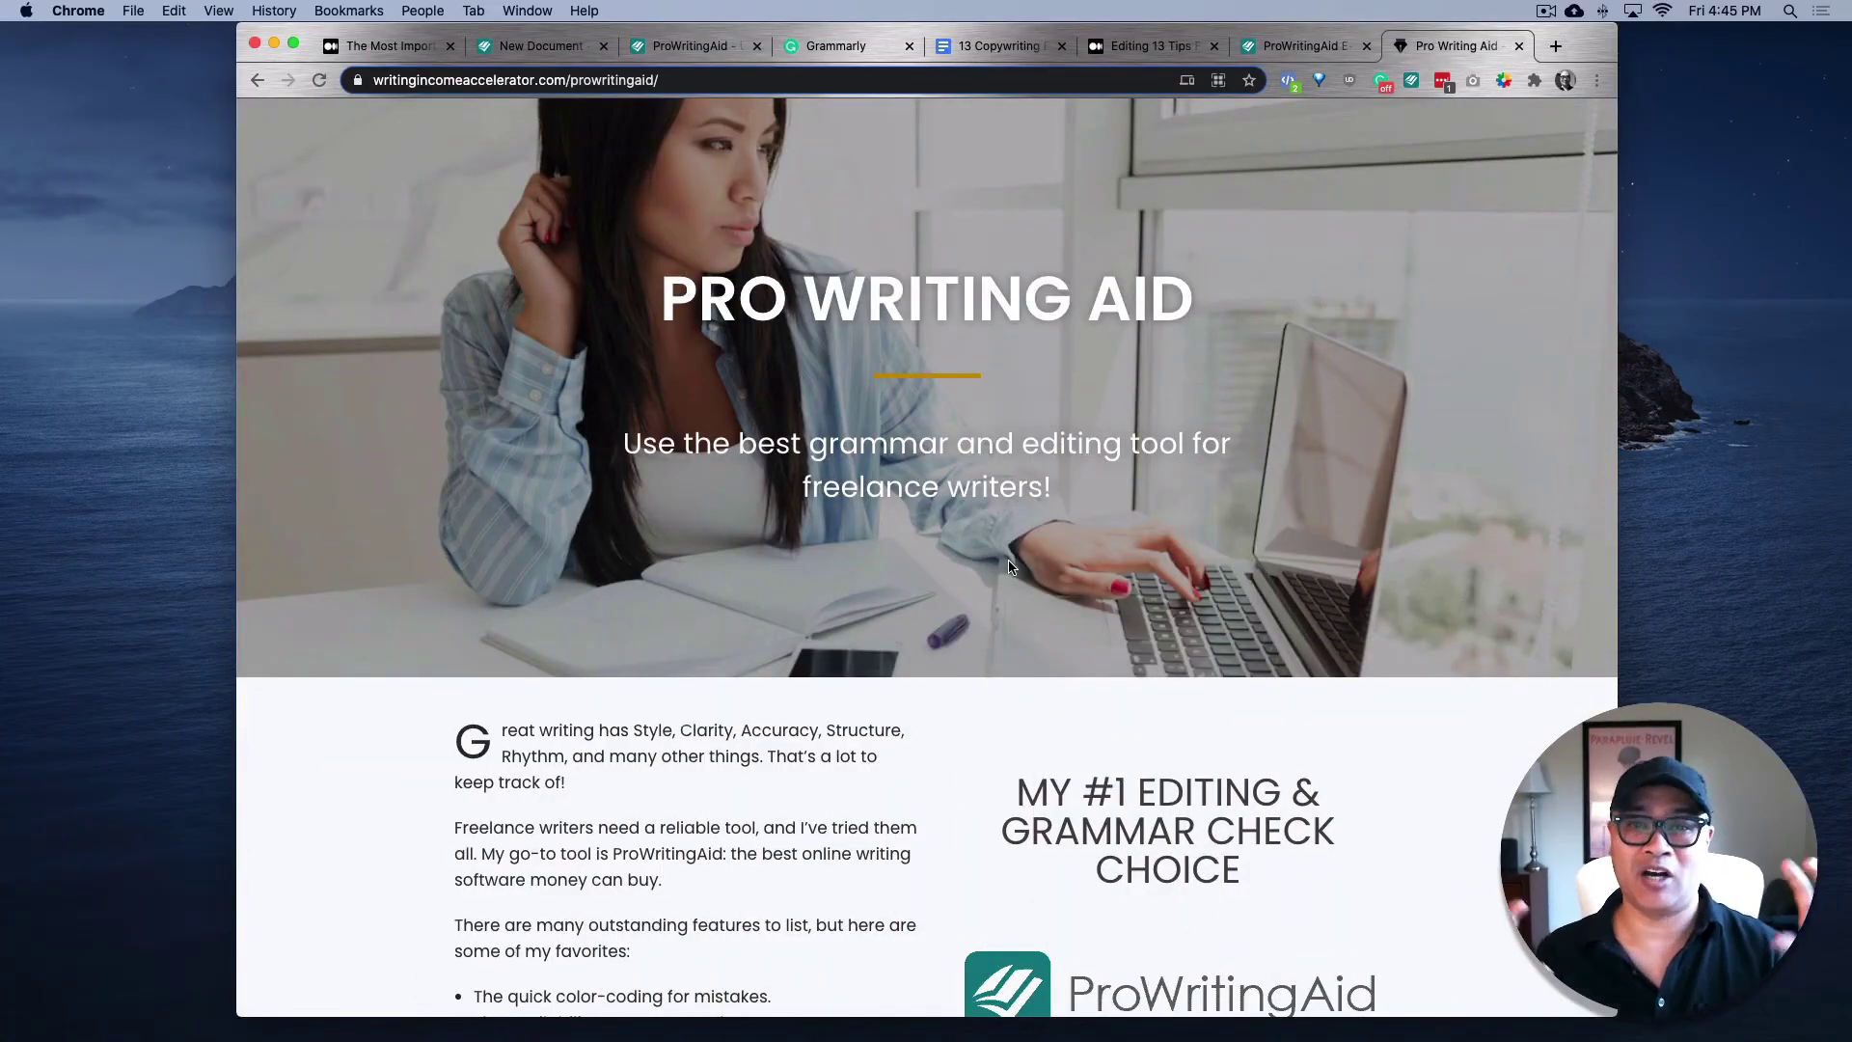
Scroll the ProWritingAid affiliate page down to the report, Word Explorer and editor screenshots
scroll(1010, 567, "down", 6)
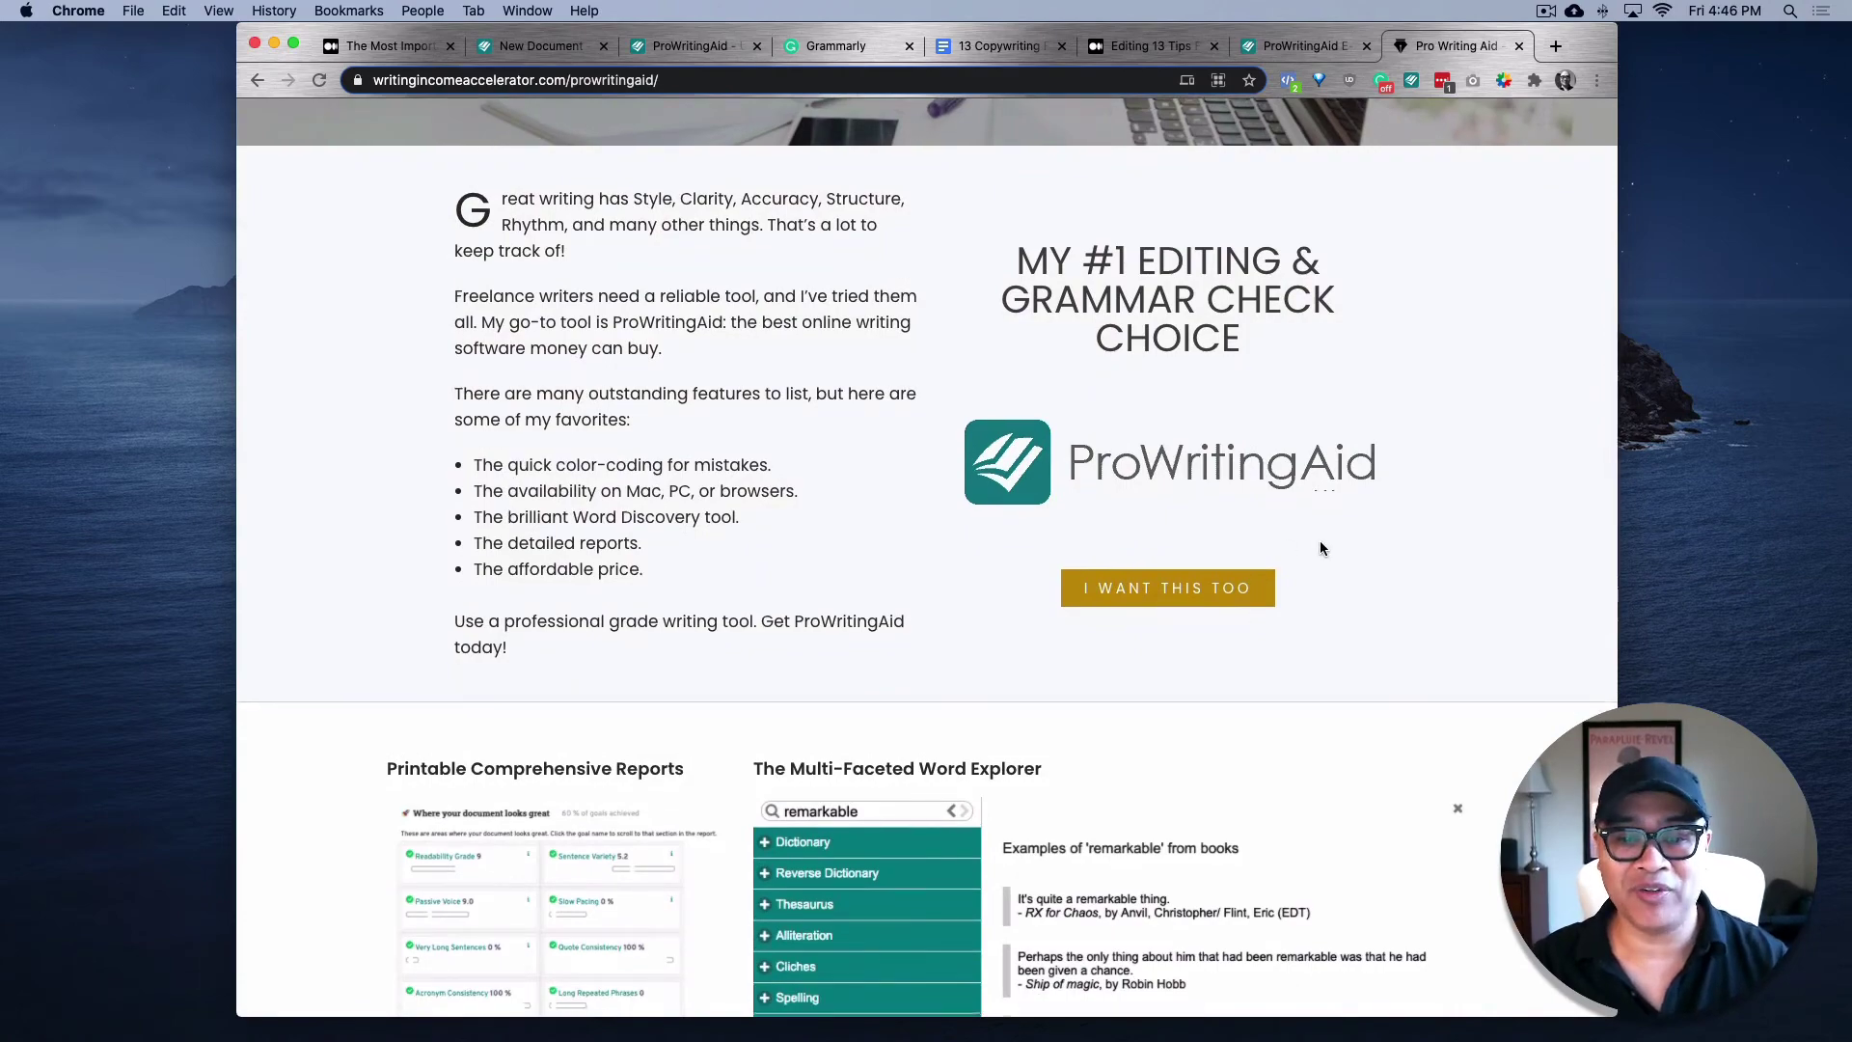
scroll(1254, 463, "down", 3)
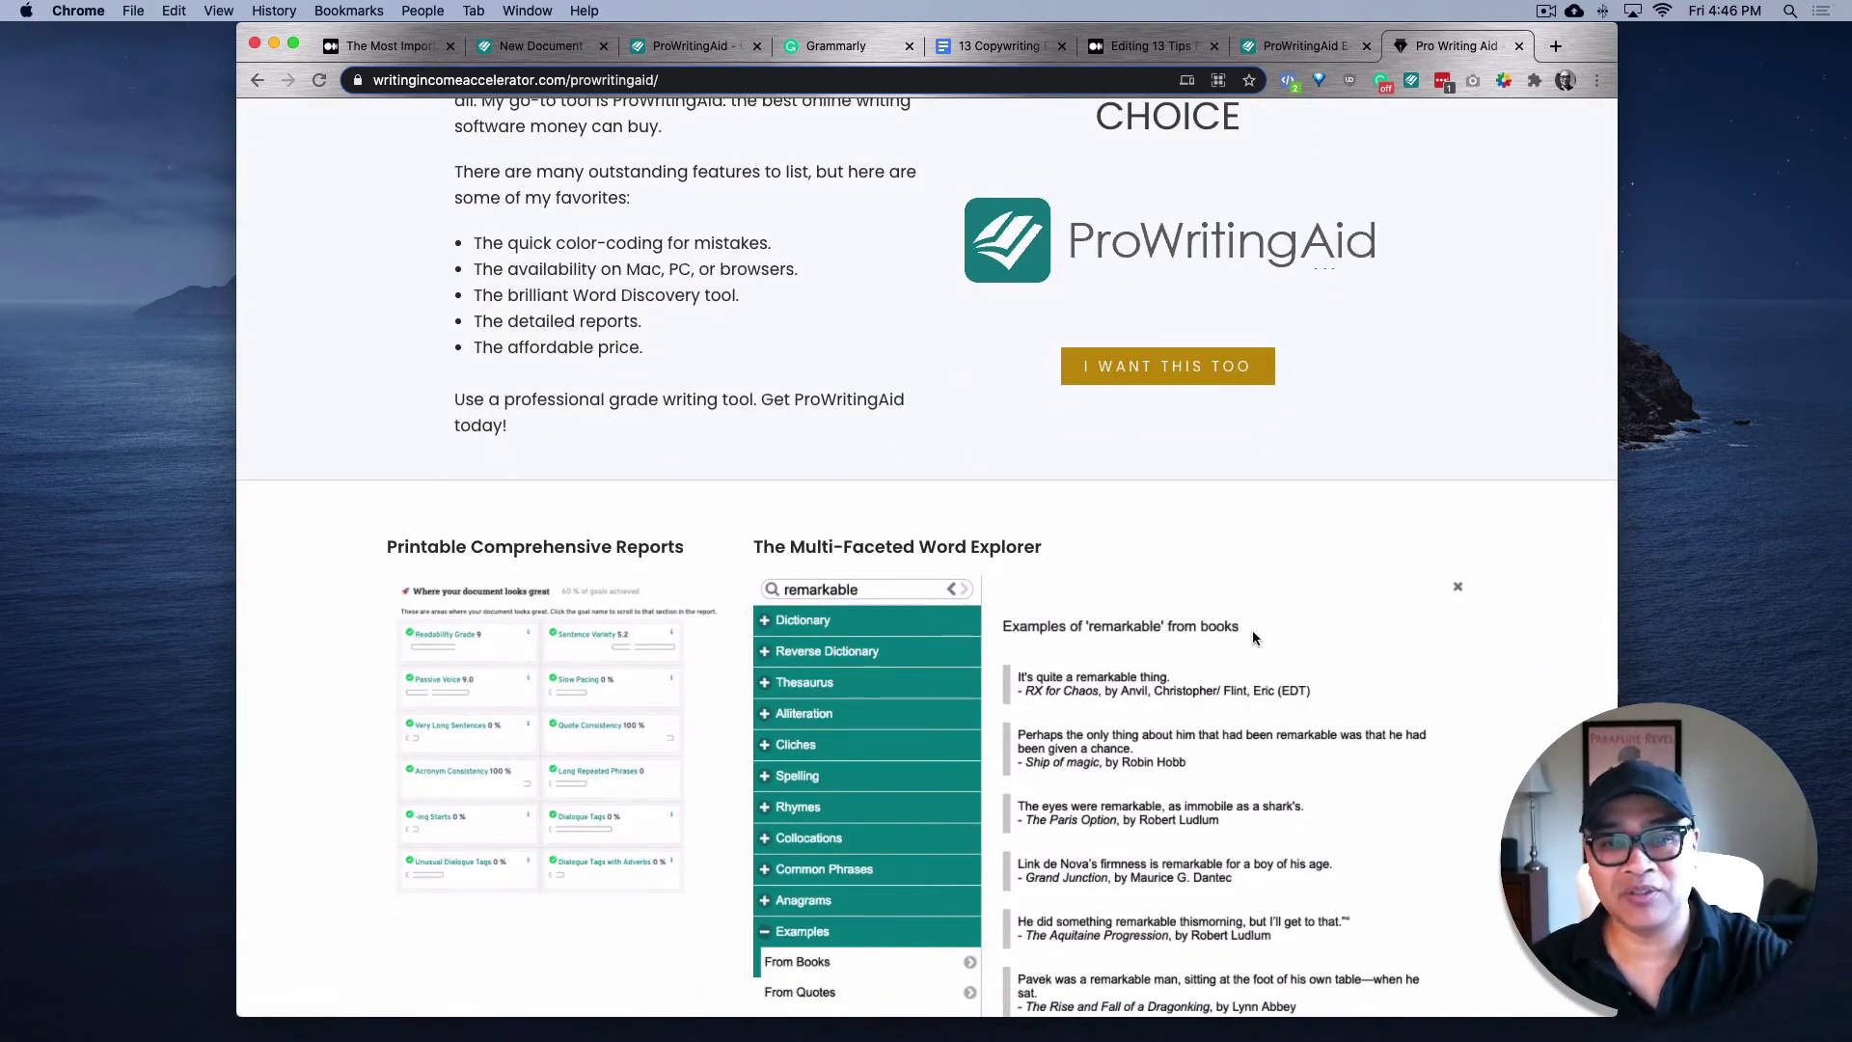
scroll(1254, 636, "down", 5)
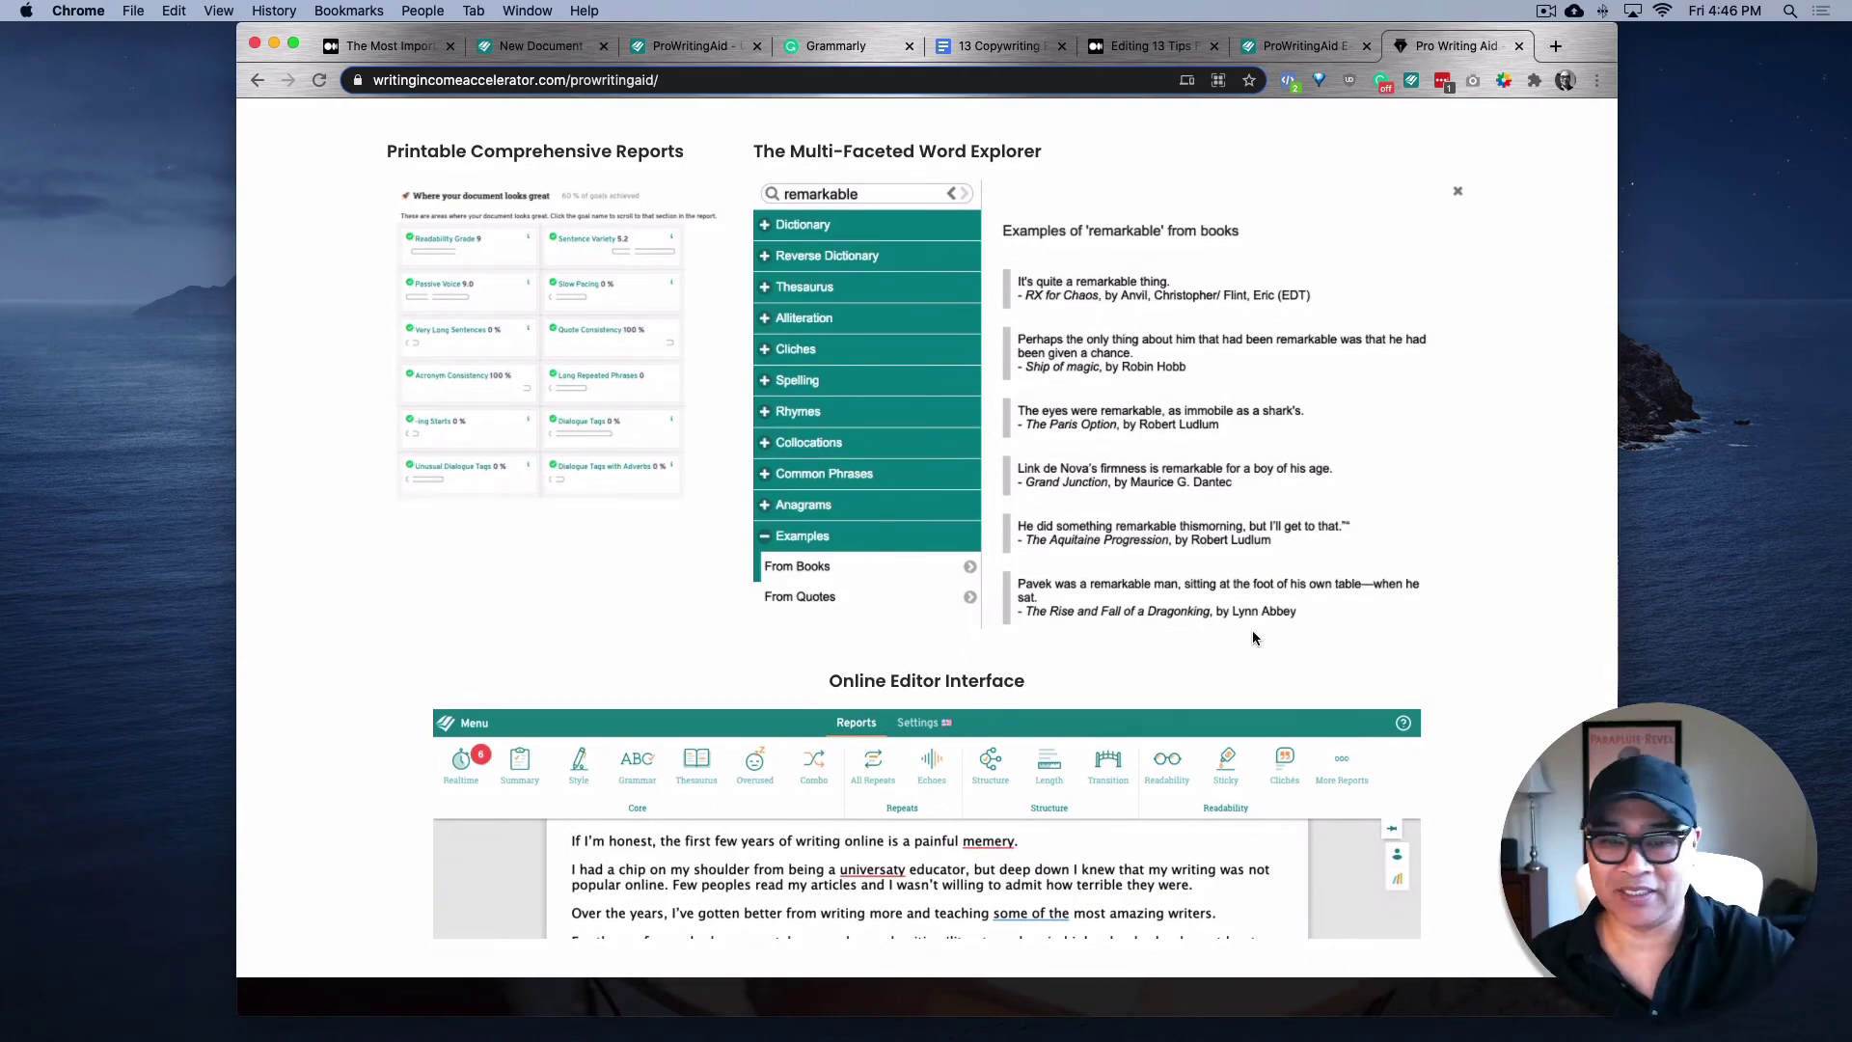